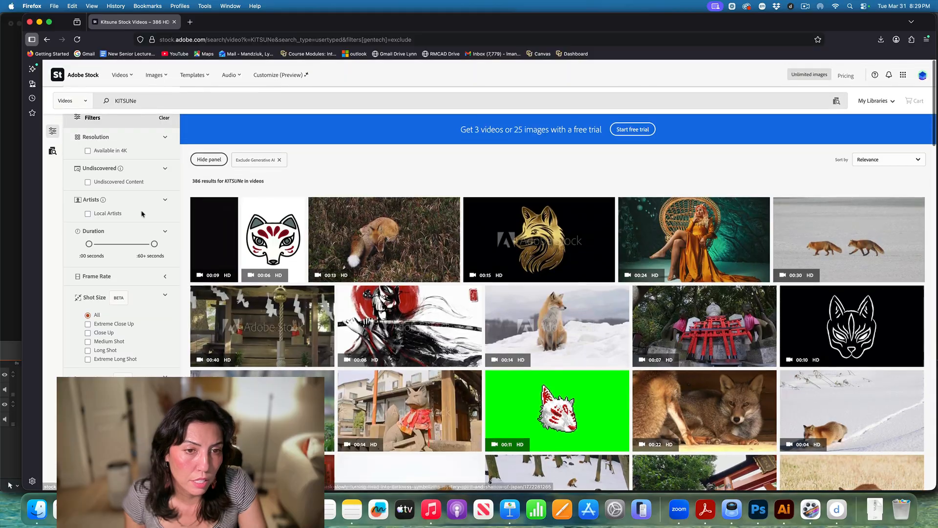
# Switch the kitsune stock search from videos to images and restrict the results to photos.
pyautogui.click(71, 99)
pyautogui.click(71, 85)
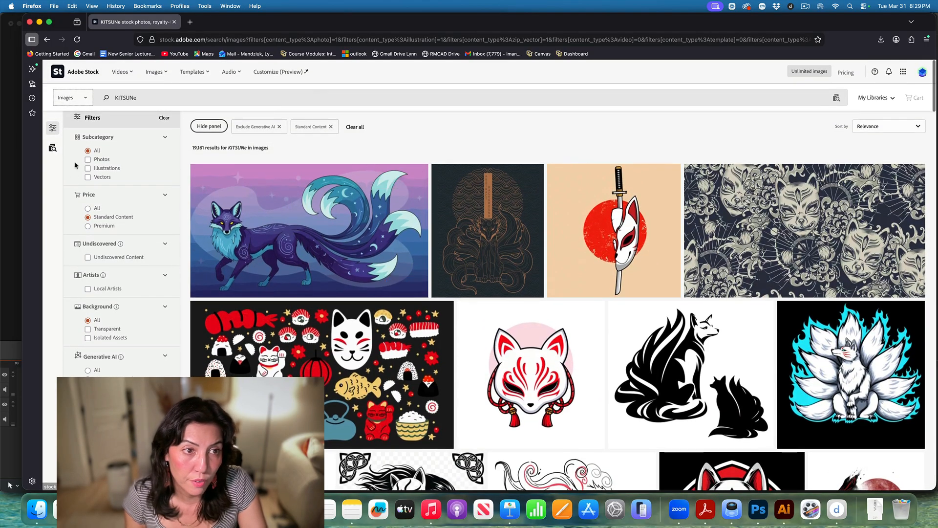
pyautogui.click(87, 160)
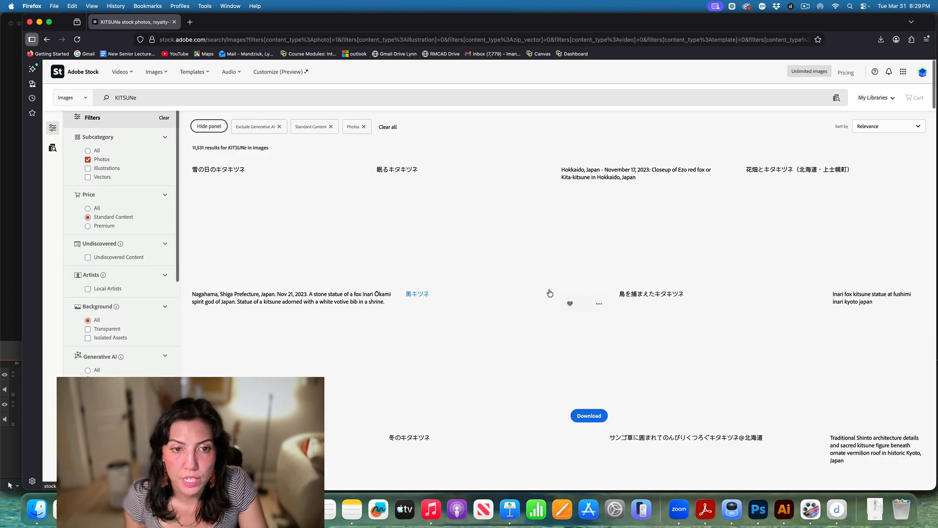
pyautogui.scroll(-5, 527, 355)
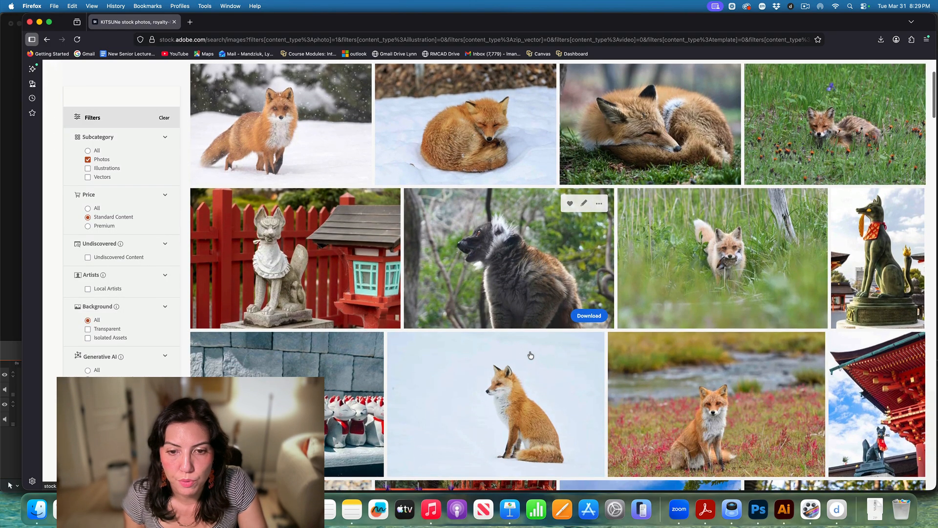
pyautogui.scroll(5, 531, 356)
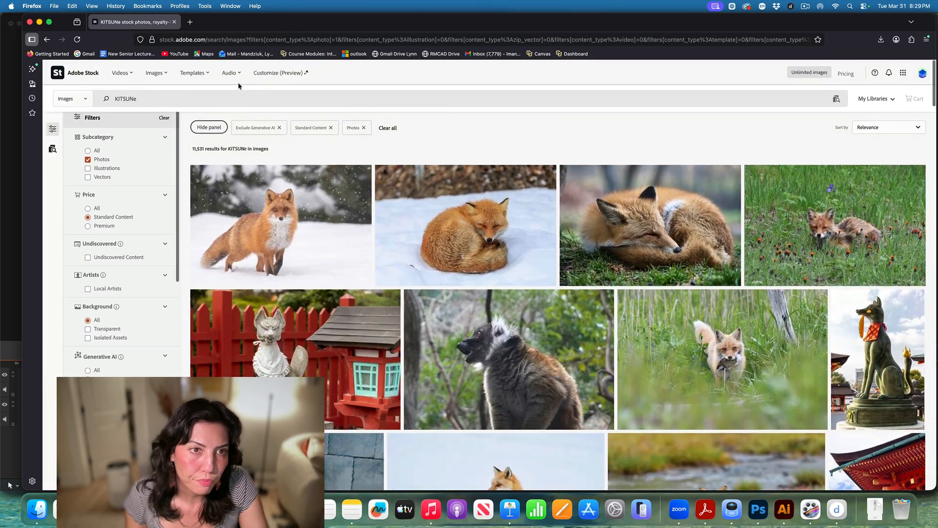
# Refine the stock photo search to "KITSUNe mask".
pyautogui.click(239, 97)
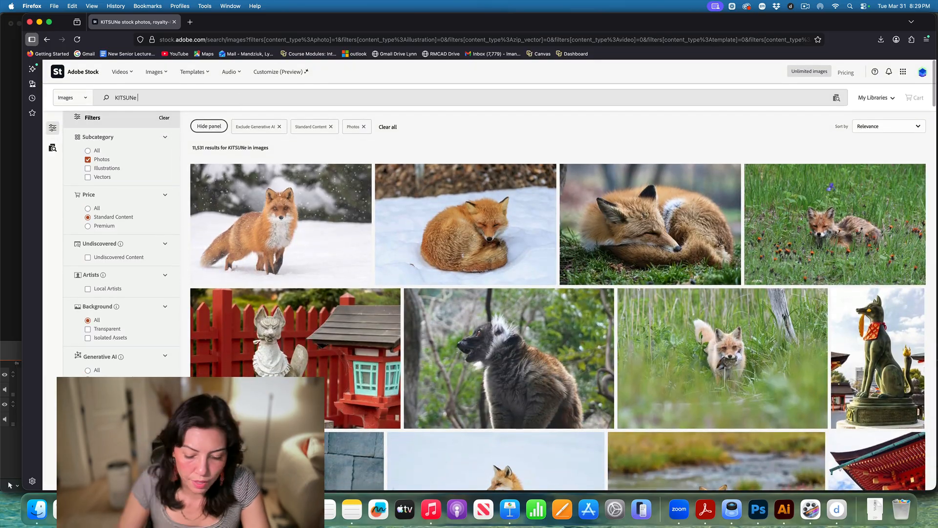
pyautogui.write('mask')
pyautogui.press('Return')
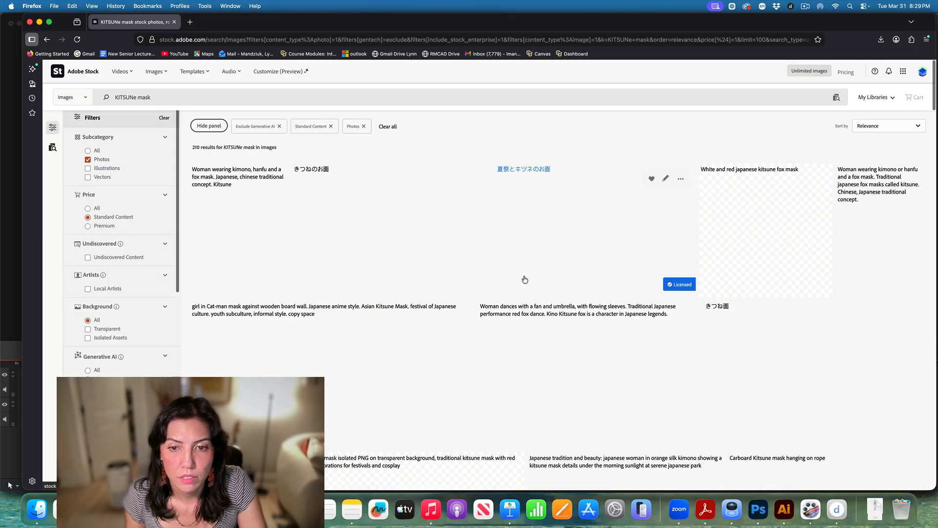
# Open the licensed street festival photo with the white and blue kitsune mask and re-download it for free.
pyautogui.scroll(-2, 586, 244)
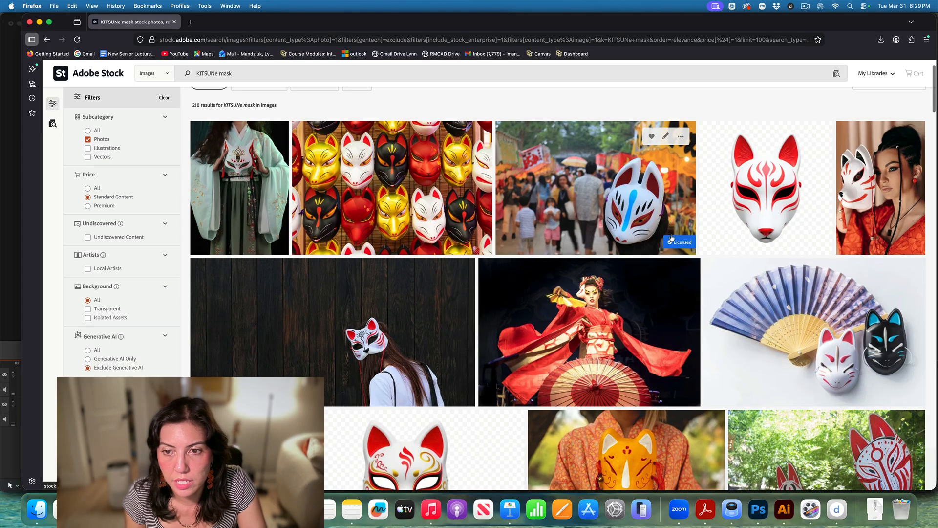
pyautogui.click(679, 139)
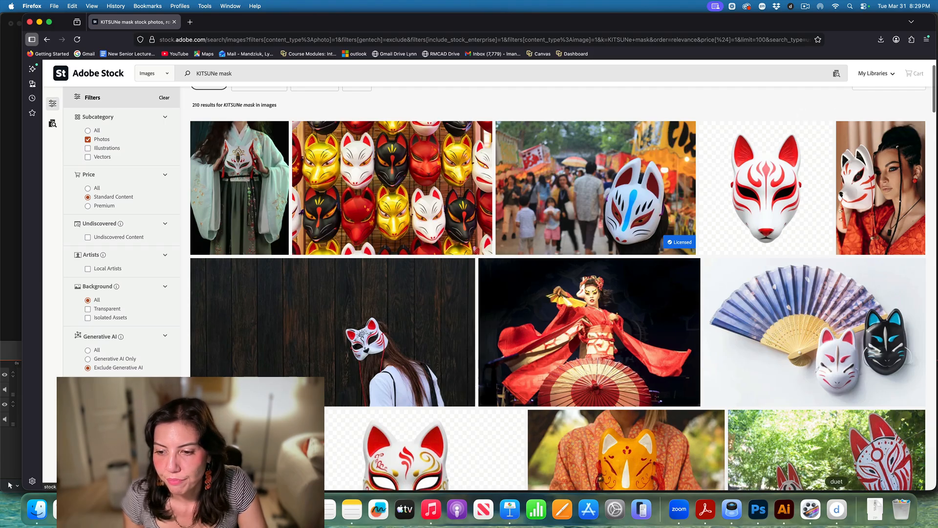
pyautogui.scroll(-1, 887, 299)
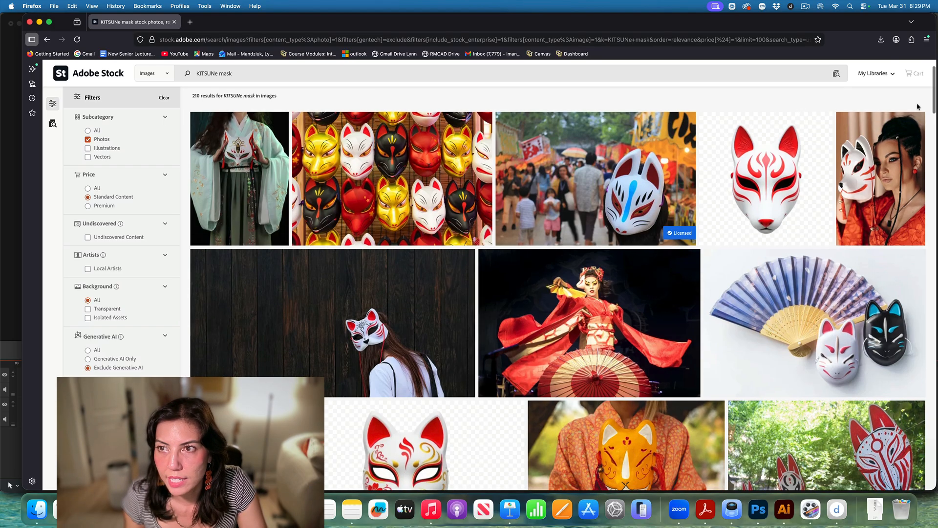
pyautogui.click(879, 39)
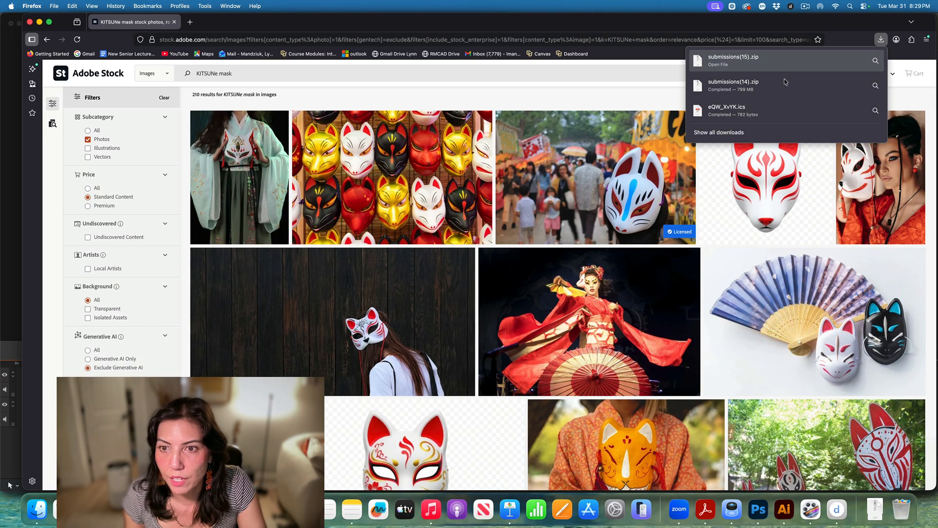
pyautogui.click(656, 143)
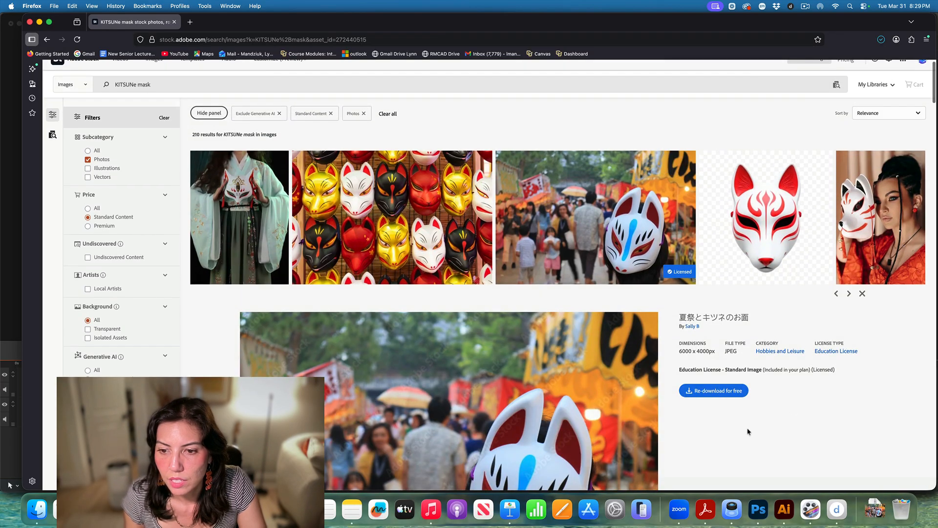
pyautogui.click(727, 390)
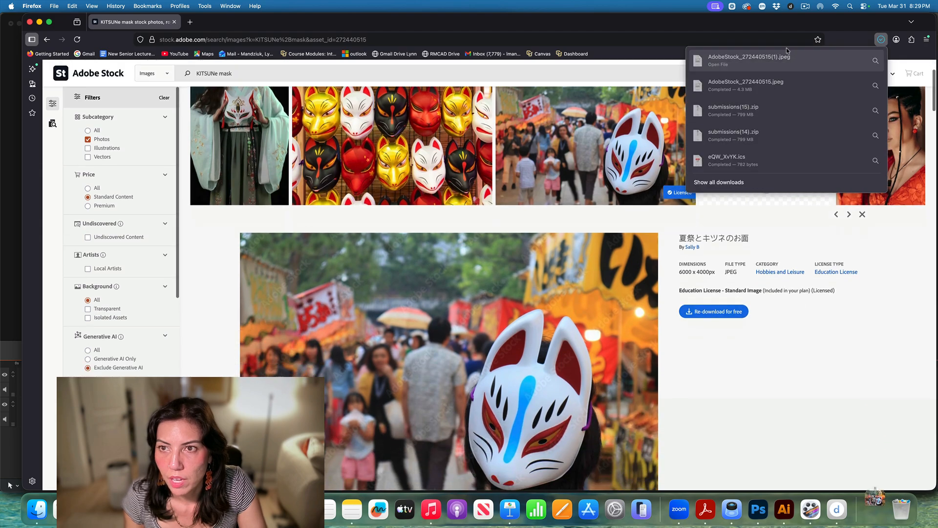
pyautogui.click(881, 62)
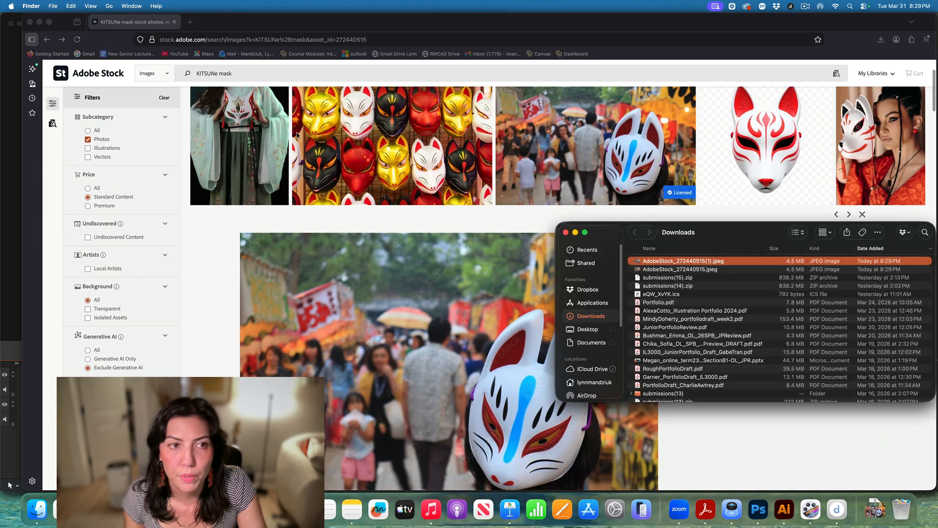
pyautogui.rightClick(662, 263)
pyautogui.moveTo(694, 276)
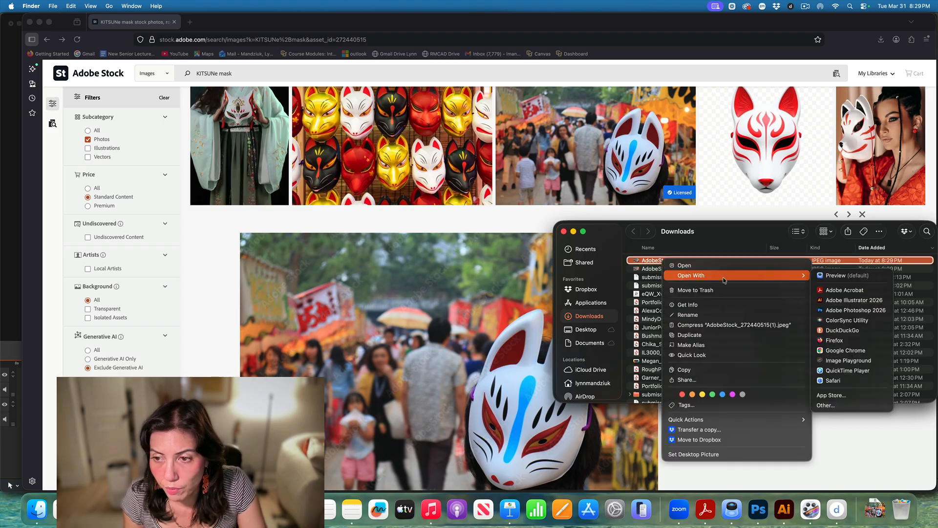
pyautogui.click(851, 302)
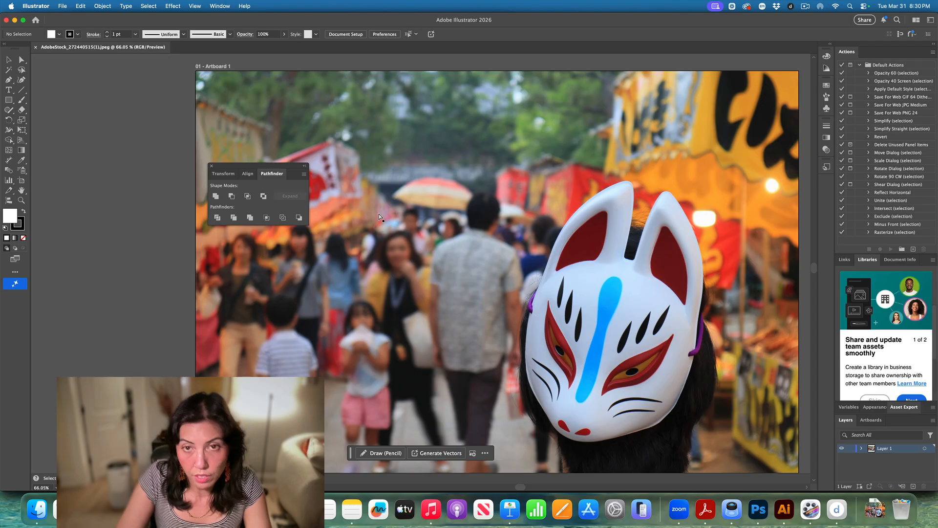
# Move the floating Pathfinder panel off the photo and place it beside the Actions panel.
pyautogui.press('super+minus')
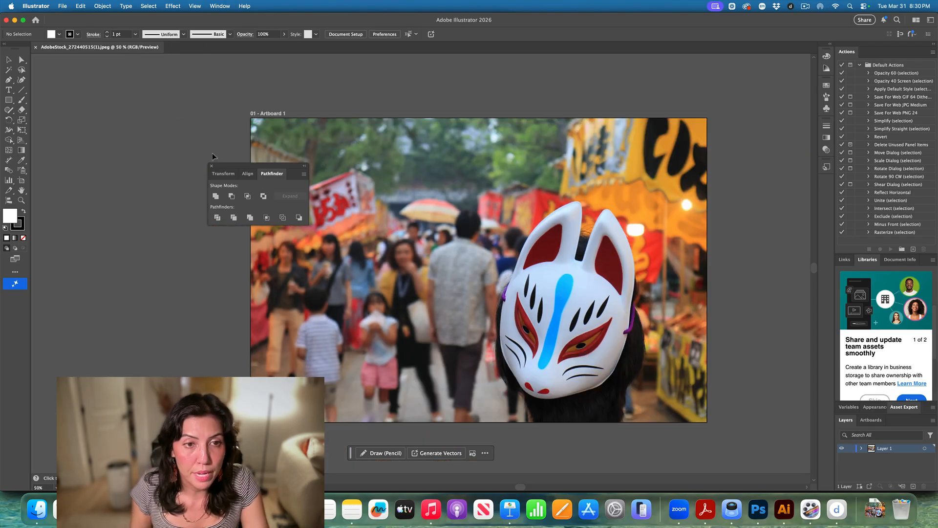
pyautogui.moveTo(247, 169); pyautogui.dragTo(98, 86)
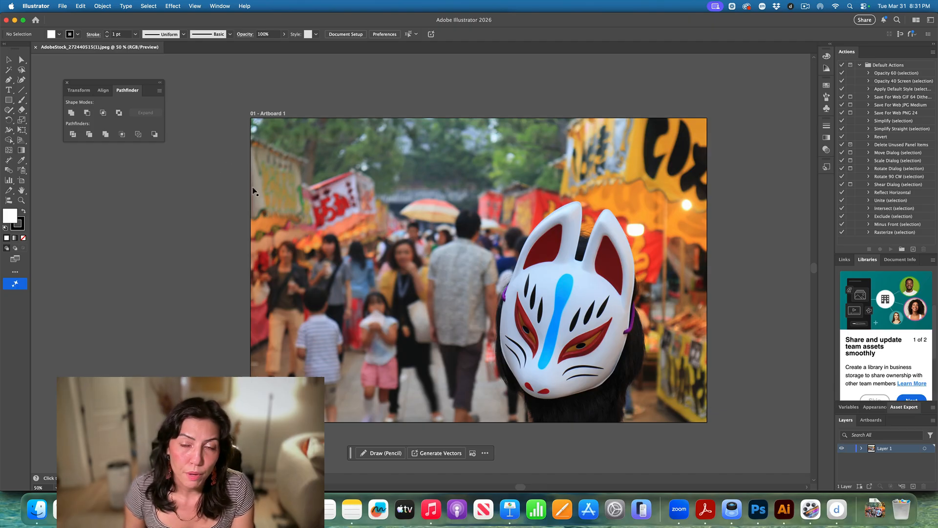
pyautogui.scroll(-1, 200, 207)
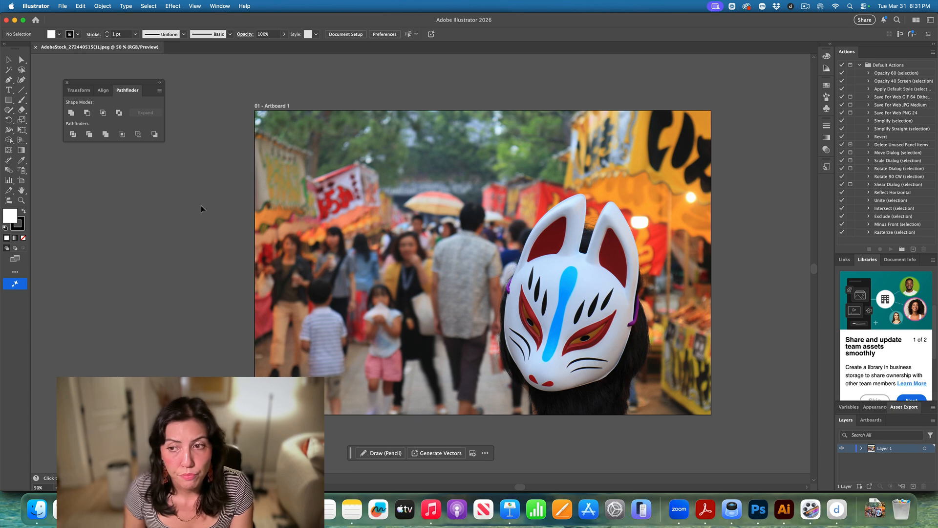
pyautogui.scroll(-2, 196, 207)
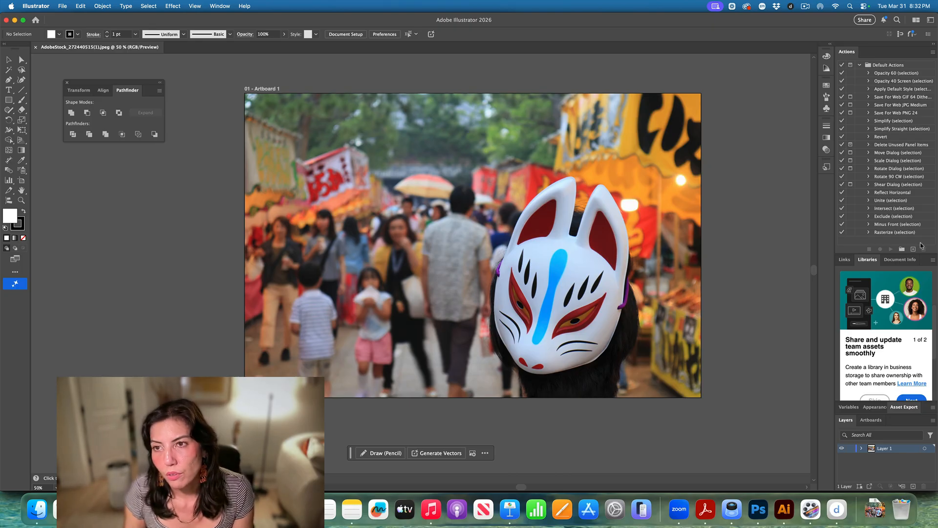
pyautogui.moveTo(113, 83); pyautogui.dragTo(778, 166)
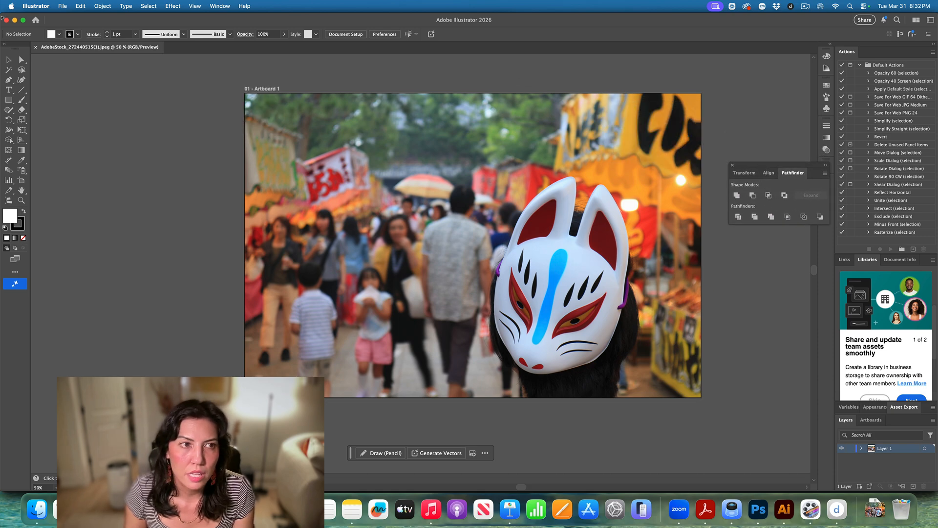
pyautogui.click(226, 5)
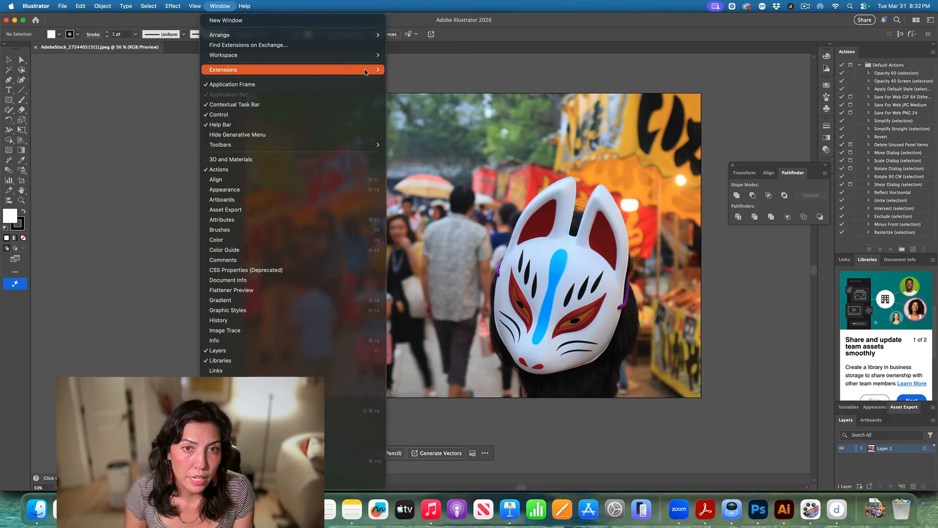
pyautogui.moveTo(377, 61)
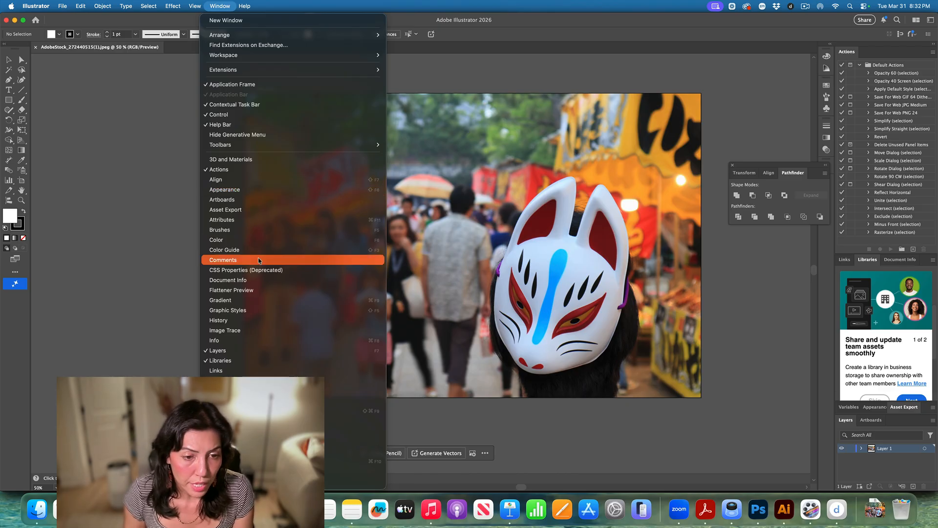
pyautogui.scroll(-5, 281, 318)
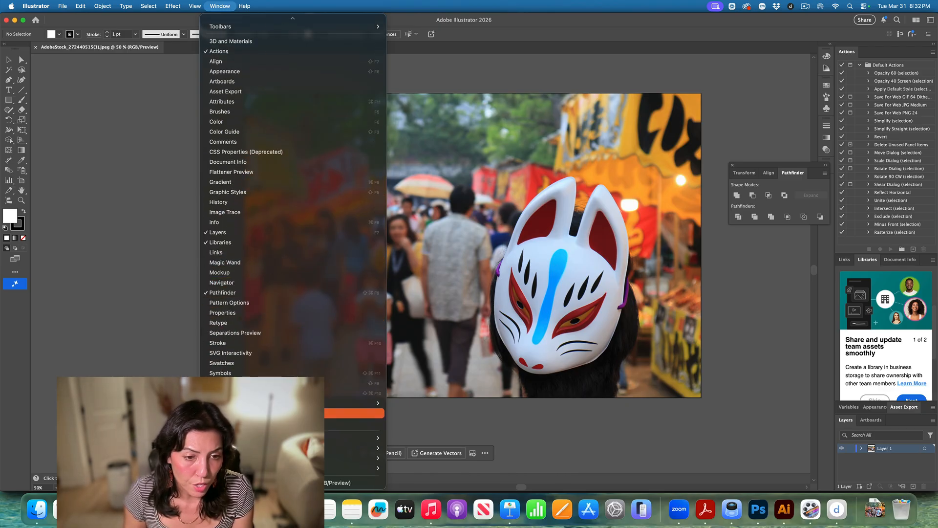
pyautogui.moveTo(352, 402)
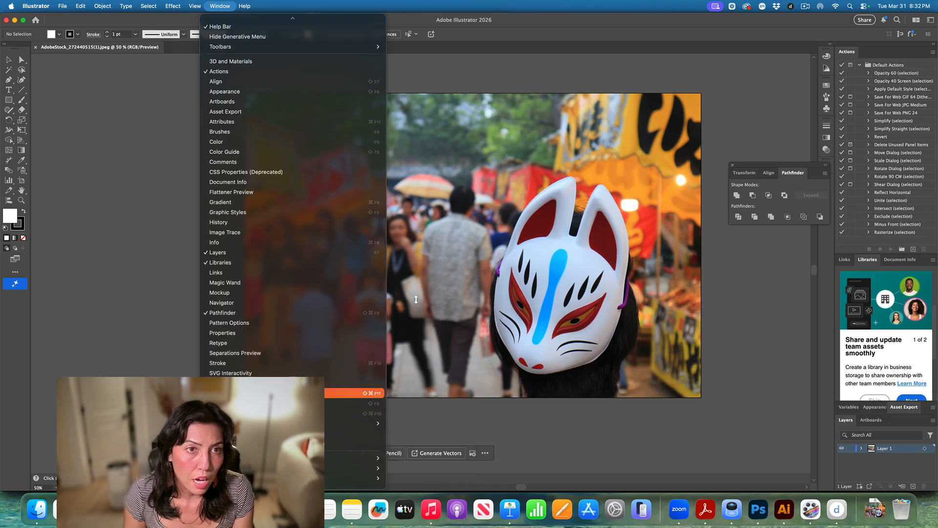
pyautogui.scroll(5, 291, 178)
pyautogui.moveTo(271, 145)
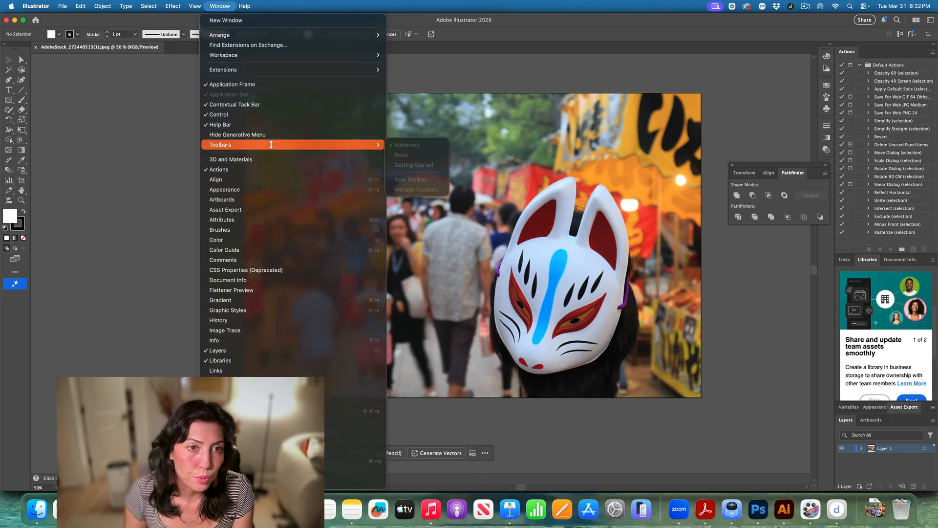
pyautogui.click(165, 125)
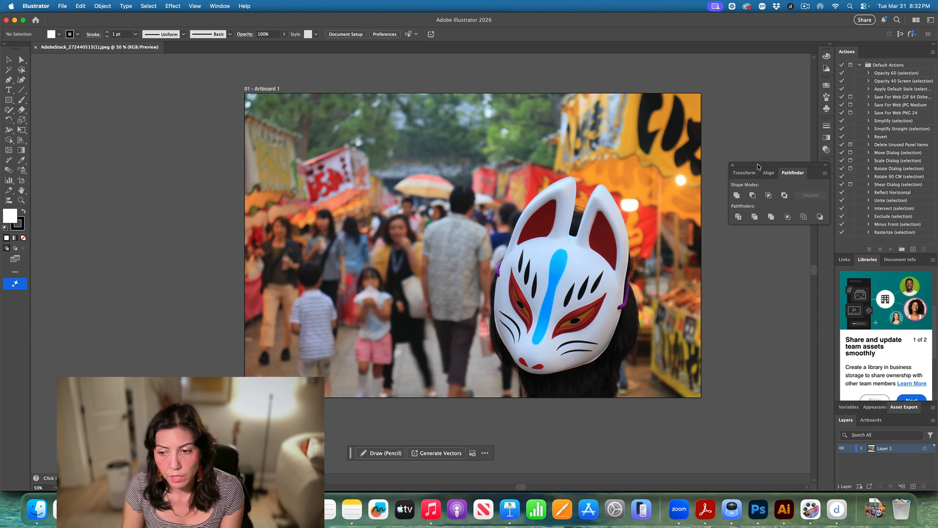
# Add three new blank artboards to the document beside the mask photo's artboard.
pyautogui.click(872, 421)
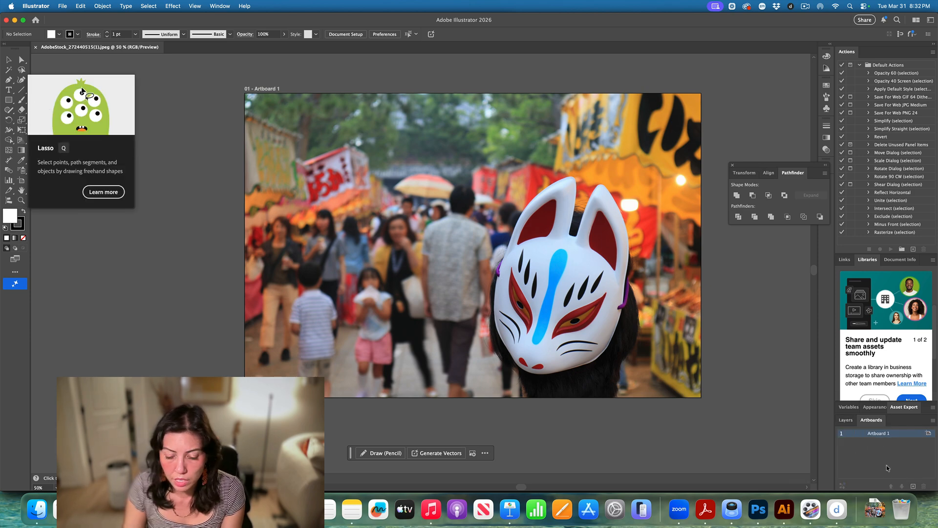
pyautogui.press('super+minus')
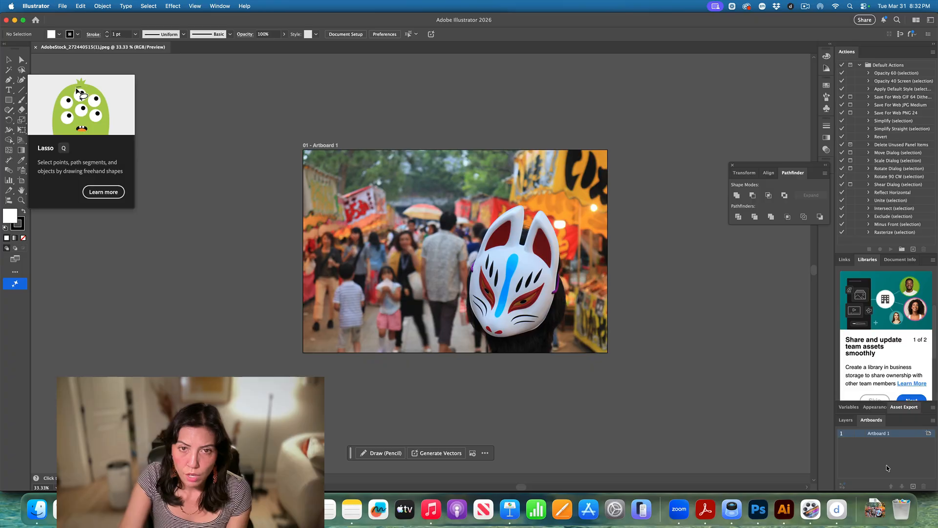
pyautogui.click(913, 487)
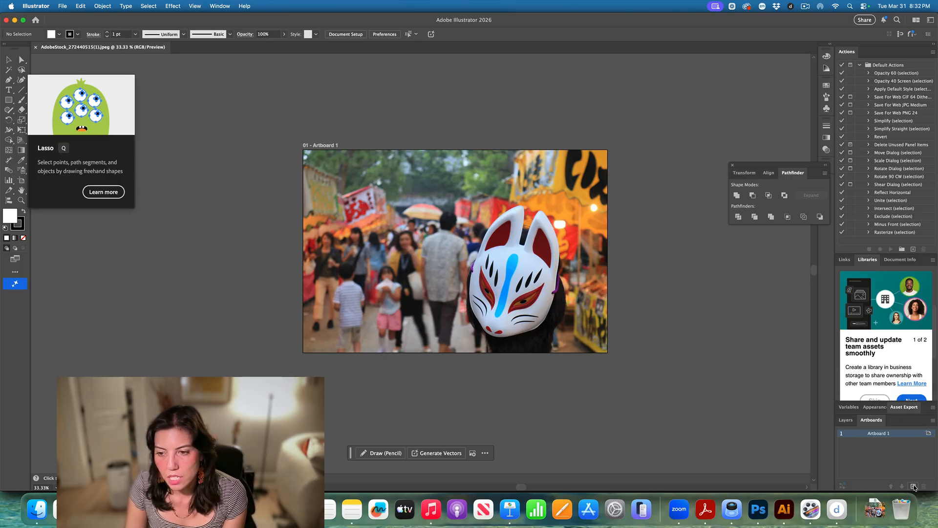
pyautogui.click(914, 487)
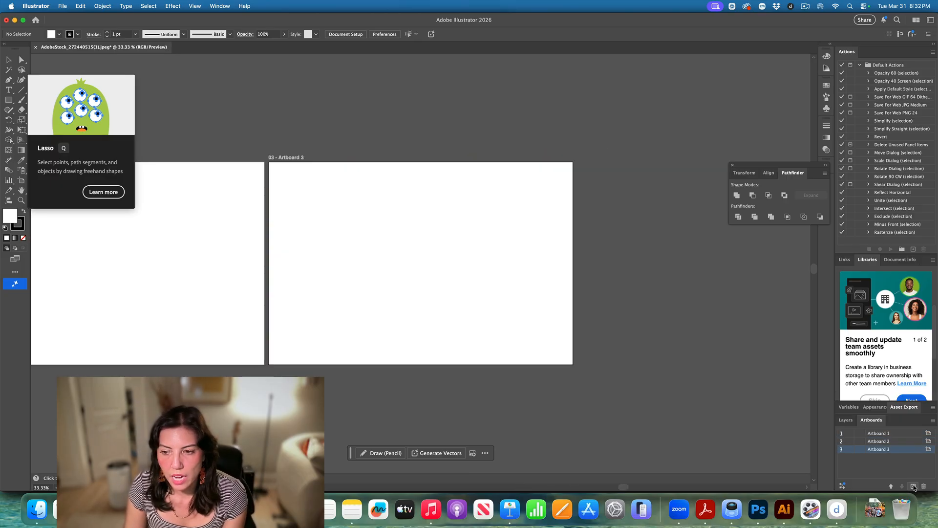
pyautogui.click(914, 487)
pyautogui.press('super+minus')
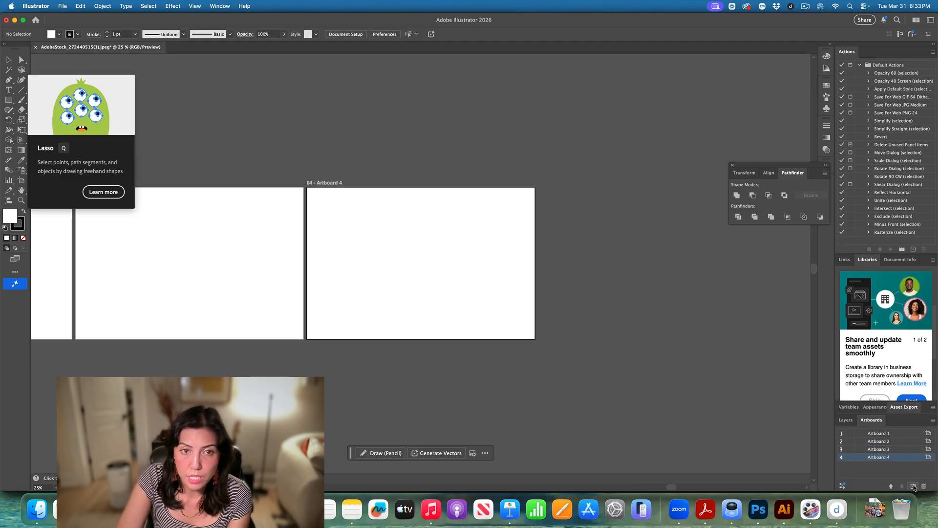
pyautogui.press('super+minus')
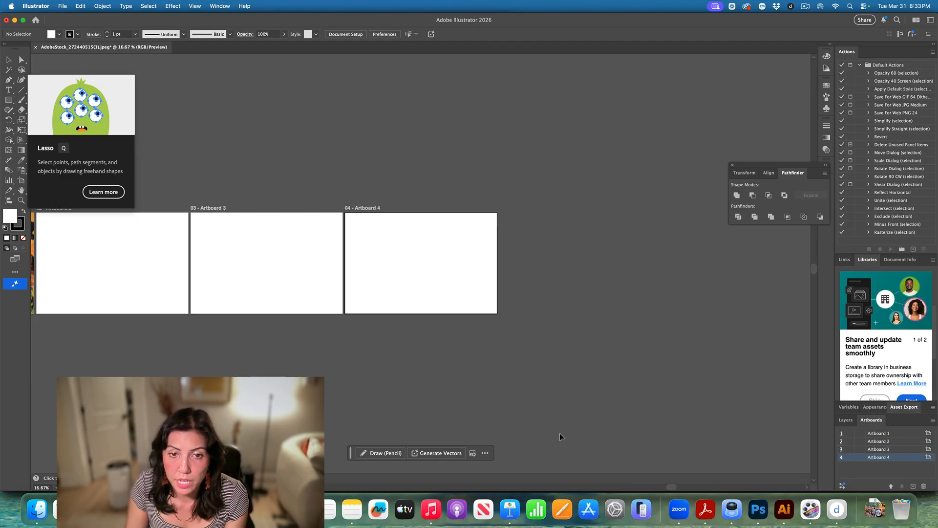
pyautogui.hscroll(-3, 577, 436)
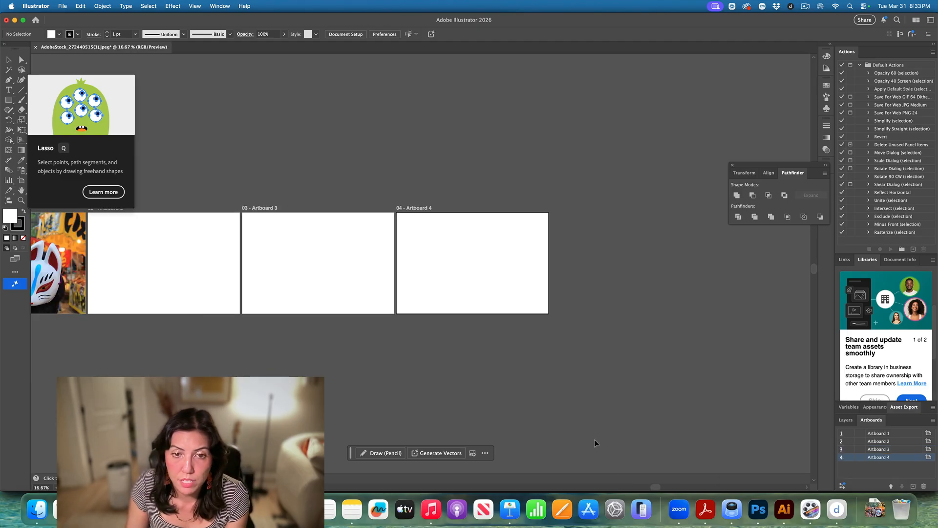
pyautogui.click(63, 6)
pyautogui.click(91, 105)
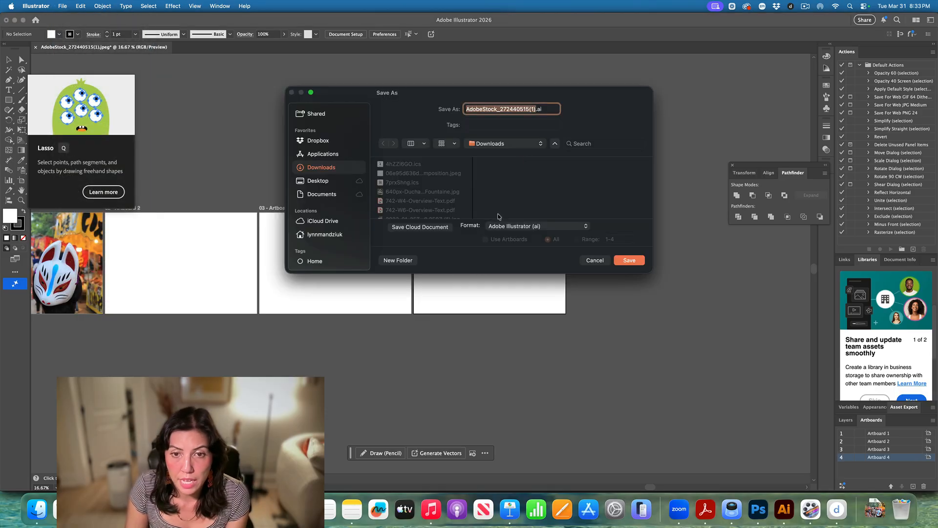
pyautogui.click(510, 228)
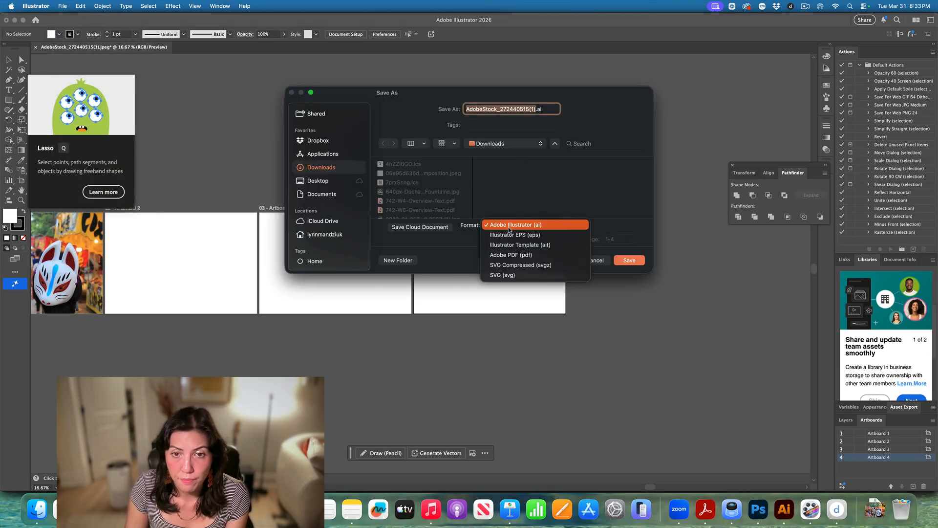
pyautogui.click(521, 254)
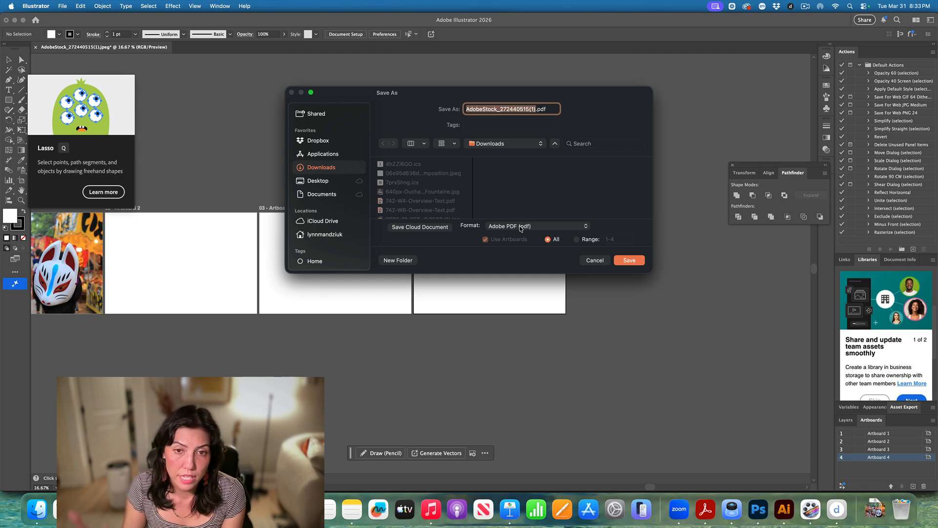
pyautogui.click(628, 260)
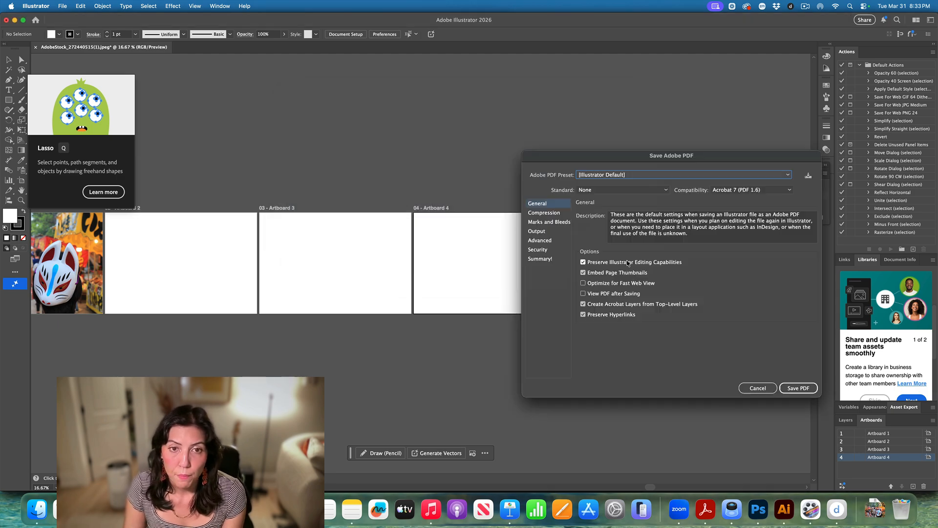
pyautogui.click(613, 176)
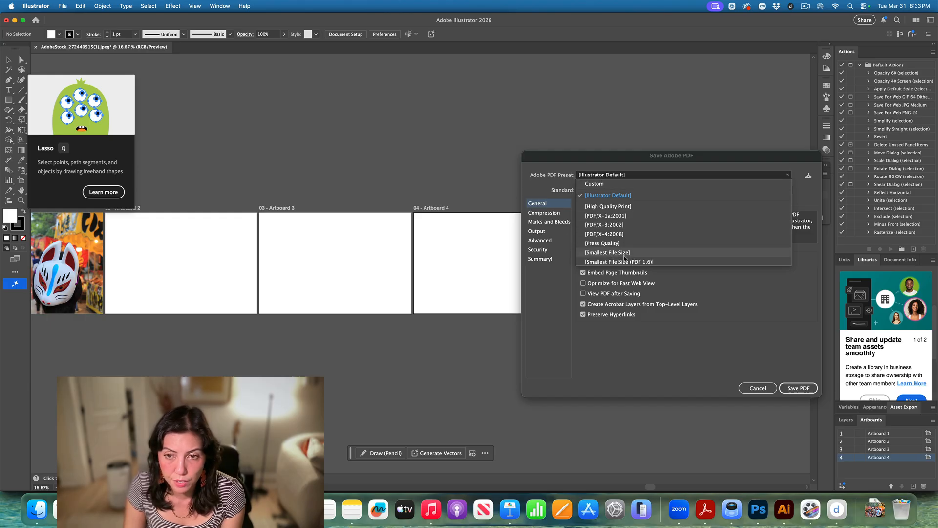
pyautogui.click(663, 321)
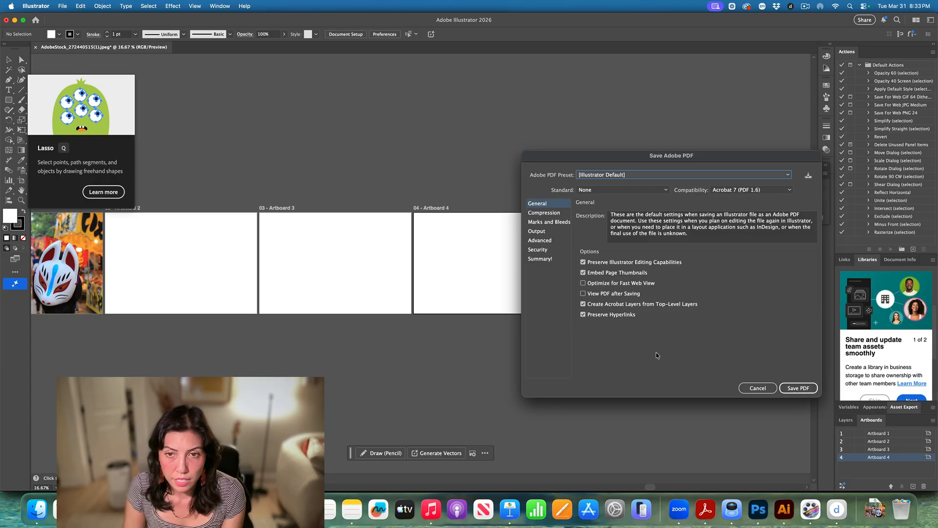
pyautogui.click(810, 389)
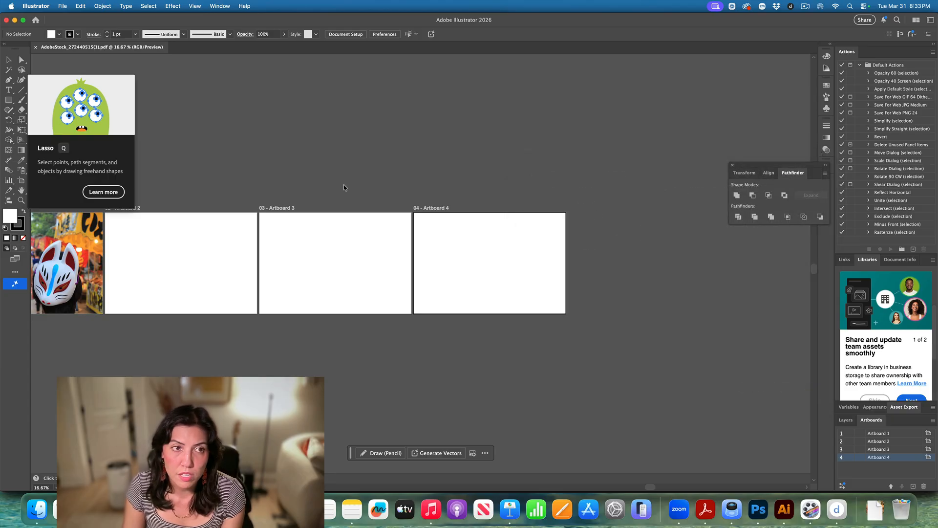
# Move the floating Pathfinder panel up so it no longer covers Artboard 4.
pyautogui.hscroll(-5, 343, 191)
pyautogui.hscroll(-3, 345, 194)
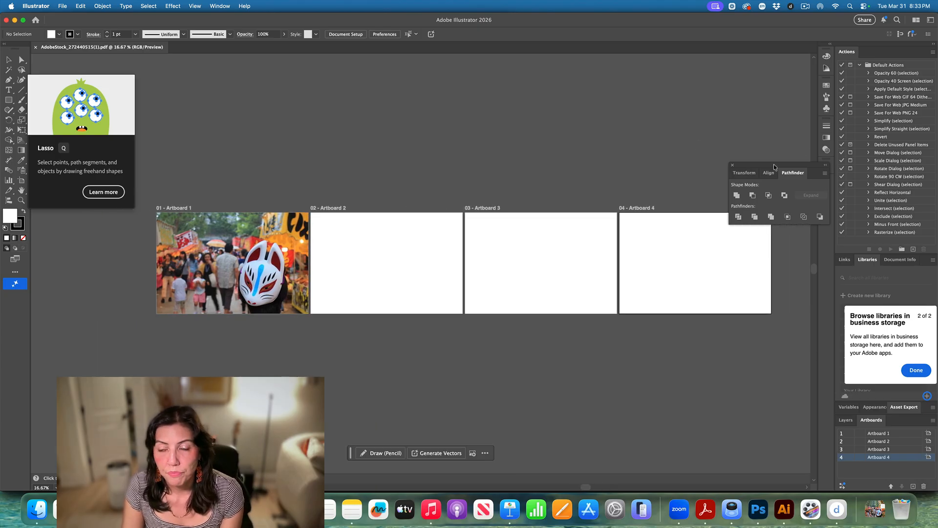
pyautogui.moveTo(774, 167); pyautogui.dragTo(748, 101)
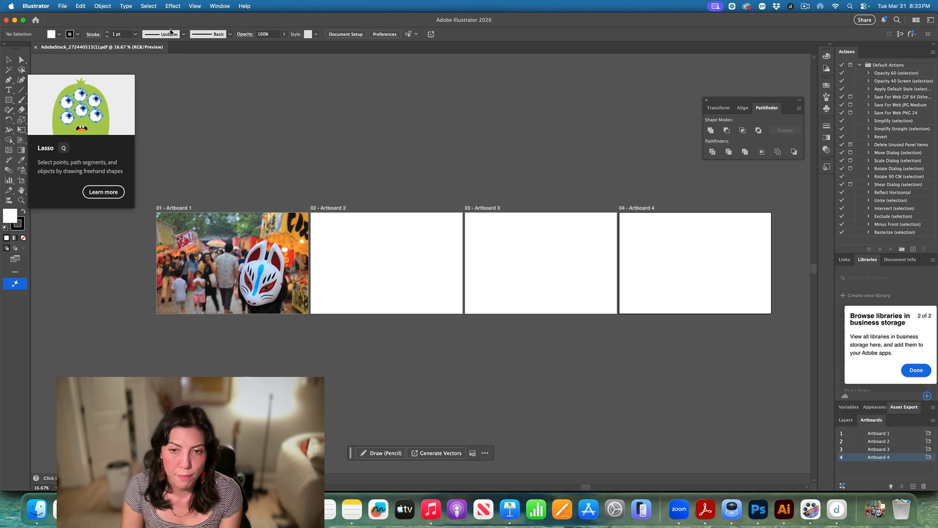
pyautogui.hscroll(-5, 245, 171)
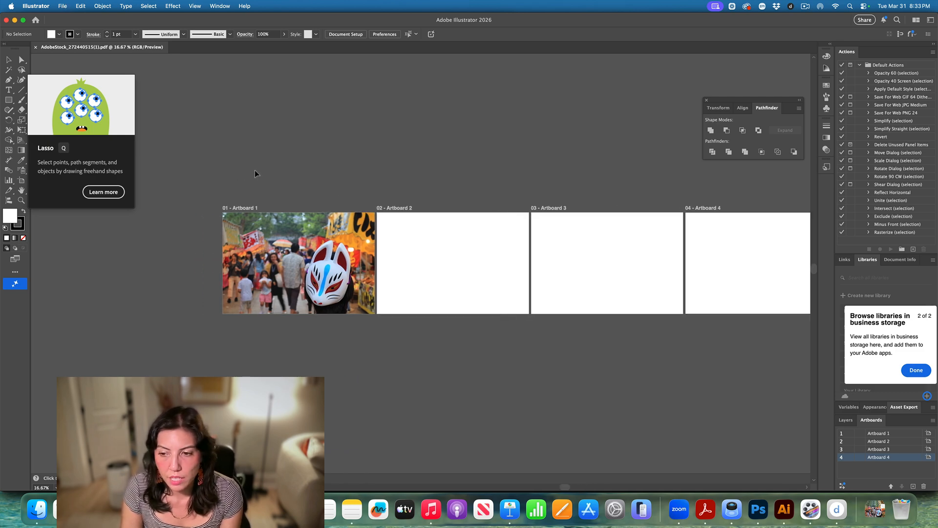
pyautogui.scroll(1, 269, 174)
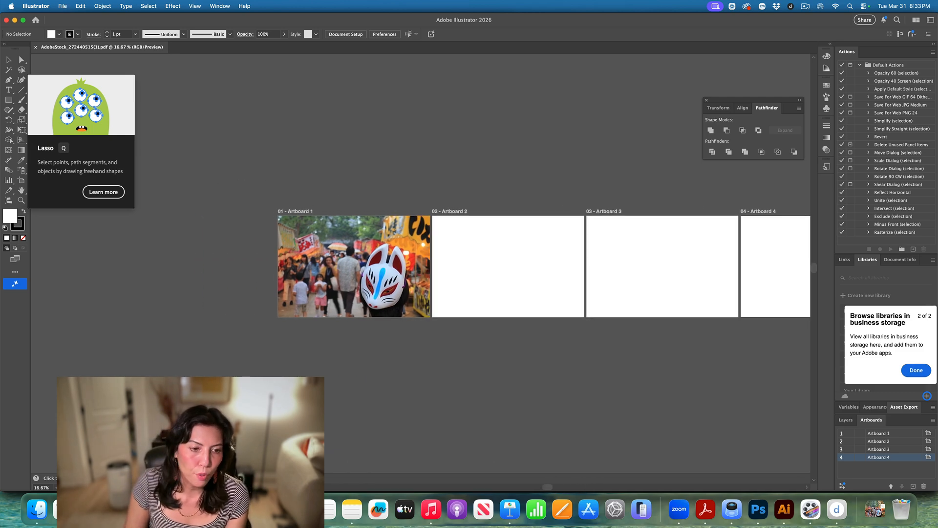
# Look through the Documents folder and Recents list in Finder for the saved PDF, and return to Illustrator.
pyautogui.click(36, 508)
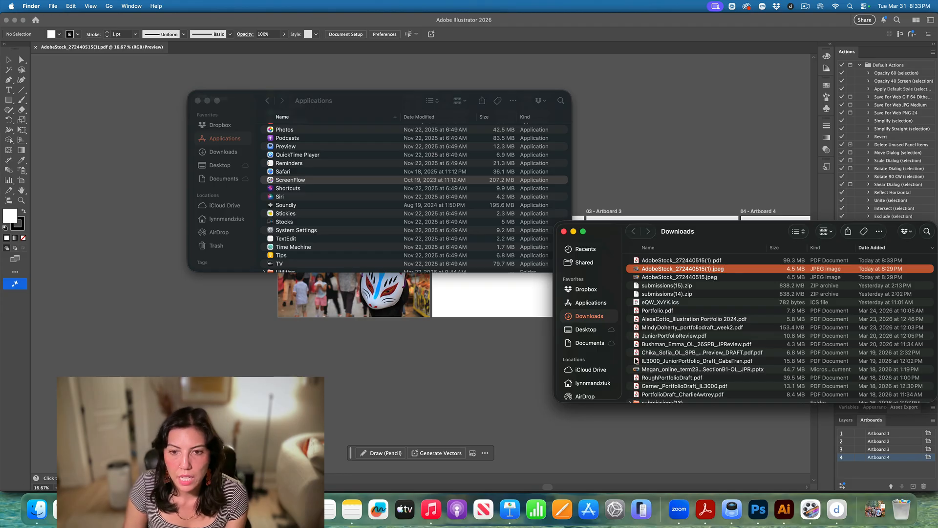
pyautogui.click(589, 343)
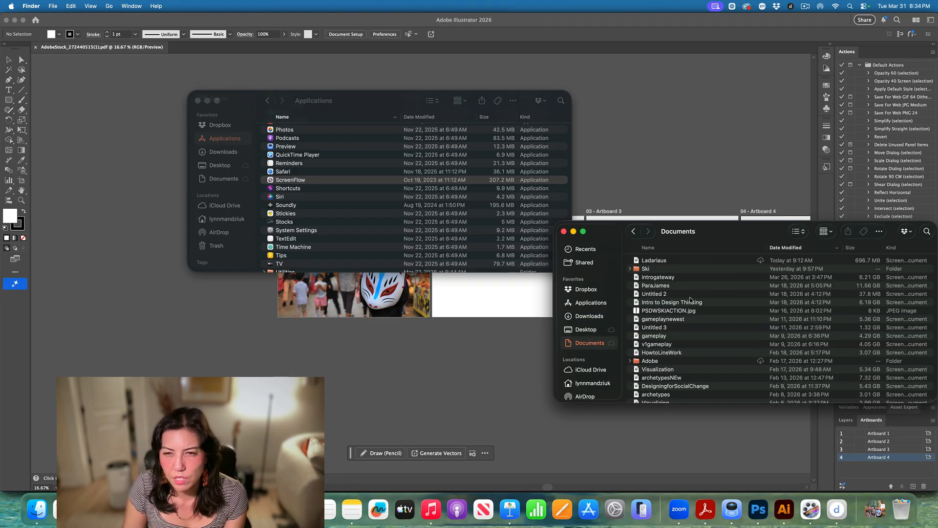
pyautogui.scroll(-15, 690, 300)
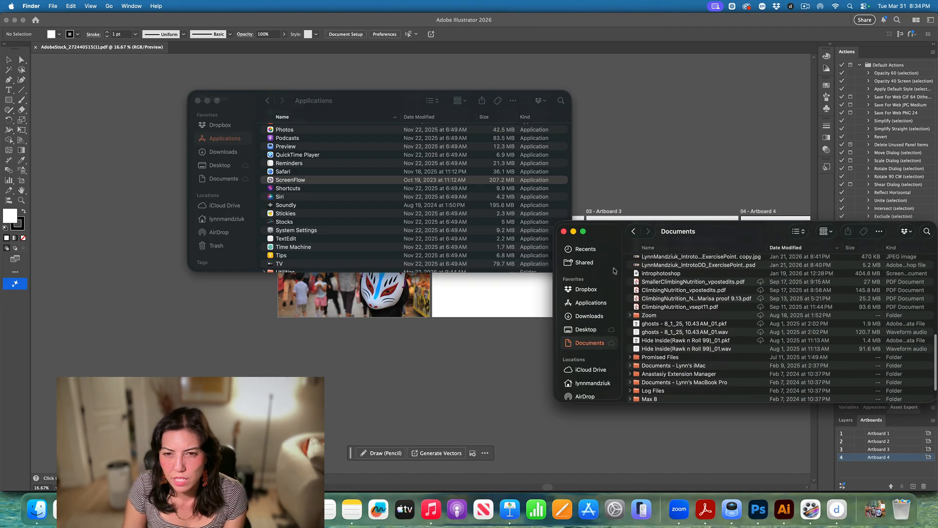
pyautogui.click(590, 251)
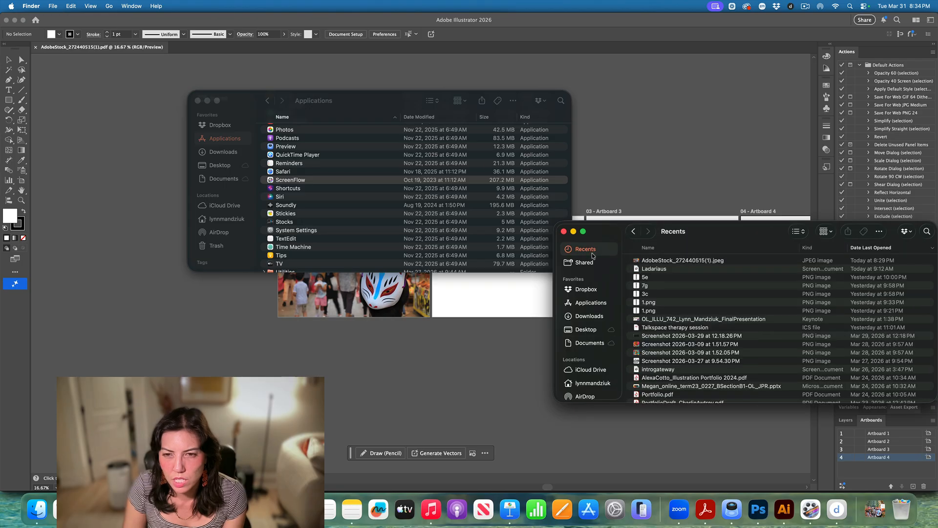
pyautogui.scroll(2, 658, 272)
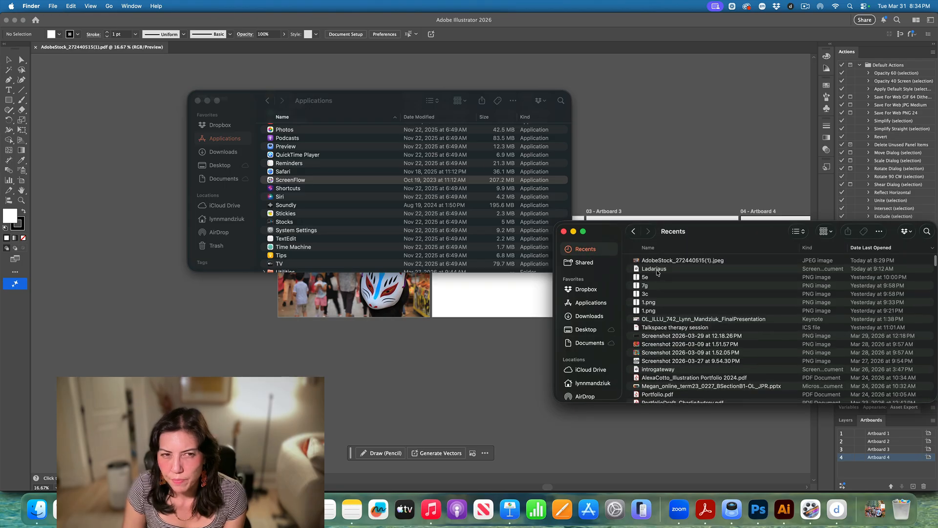
pyautogui.click(525, 334)
# Check which folder the document saves to in the Save As dialog, and cancel without saving.
pyautogui.click(62, 6)
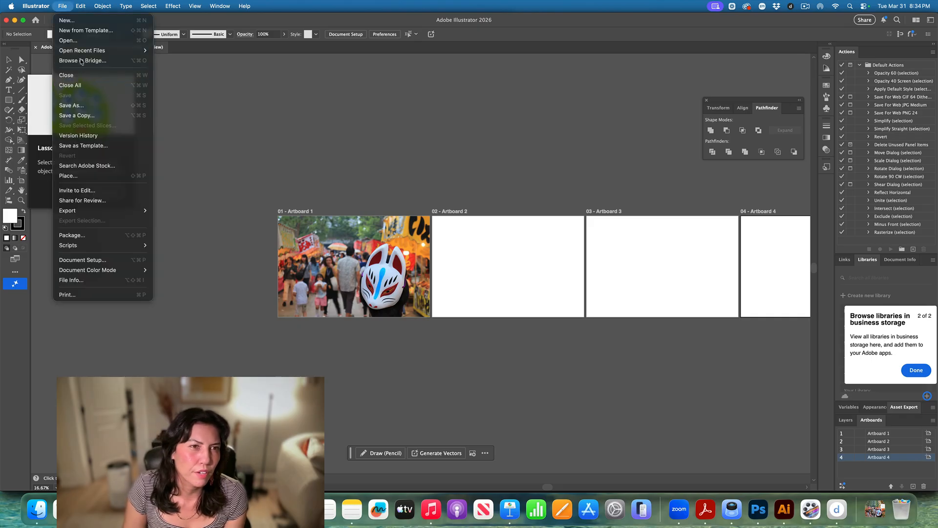
pyautogui.moveTo(79, 53)
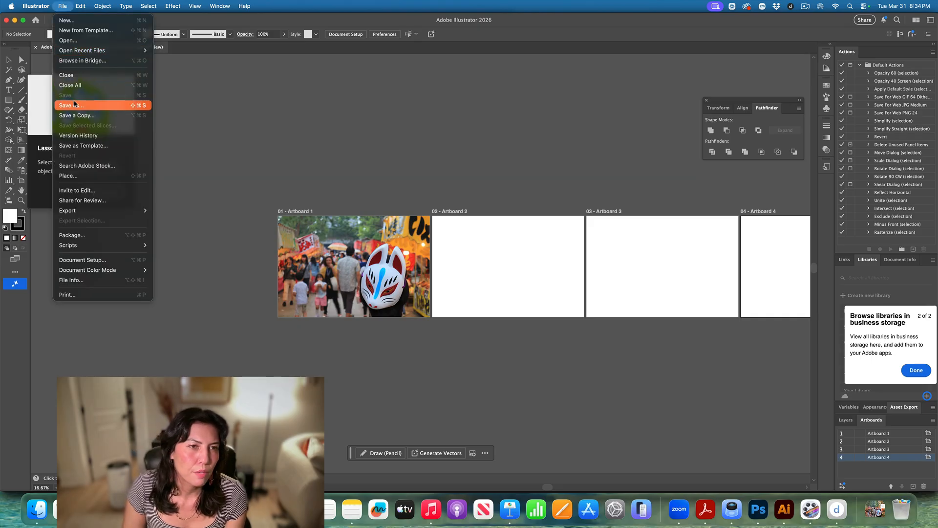
pyautogui.click(74, 106)
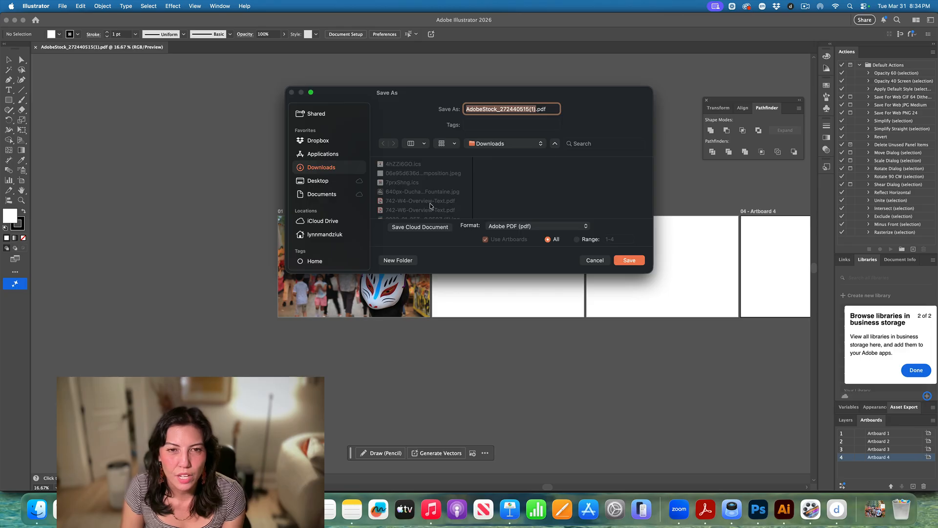
pyautogui.scroll(-5, 430, 206)
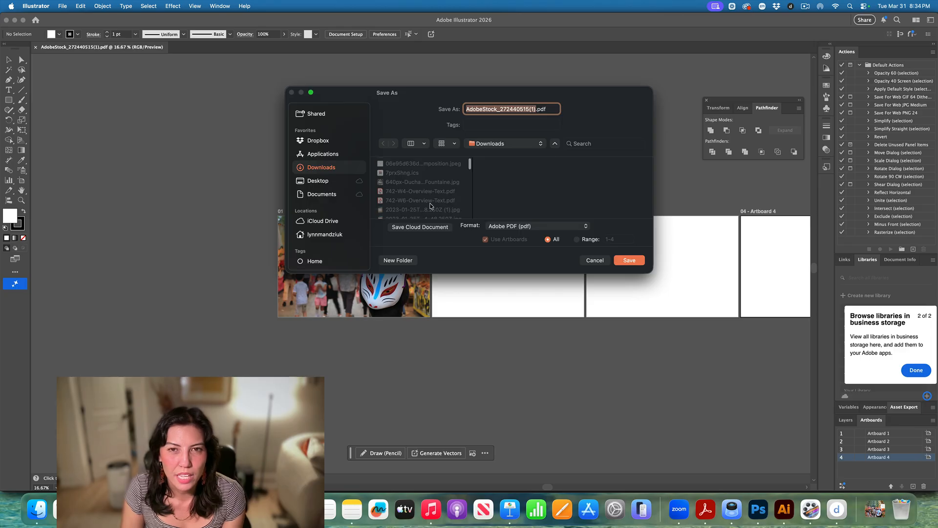
pyautogui.click(595, 261)
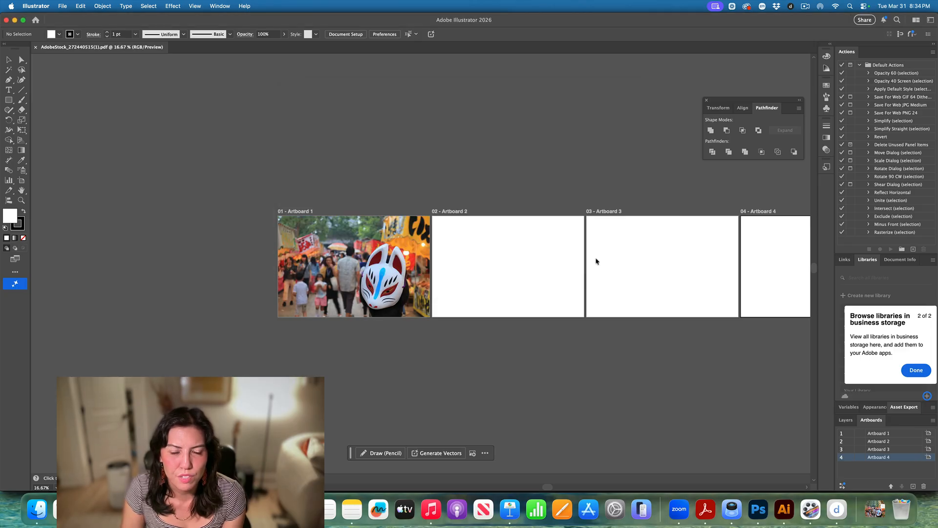
# Switch to Finder, close the Recents window, and show the Downloads folder in the remaining window.
pyautogui.click(36, 510)
pyautogui.moveTo(712, 235); pyautogui.dragTo(622, 166)
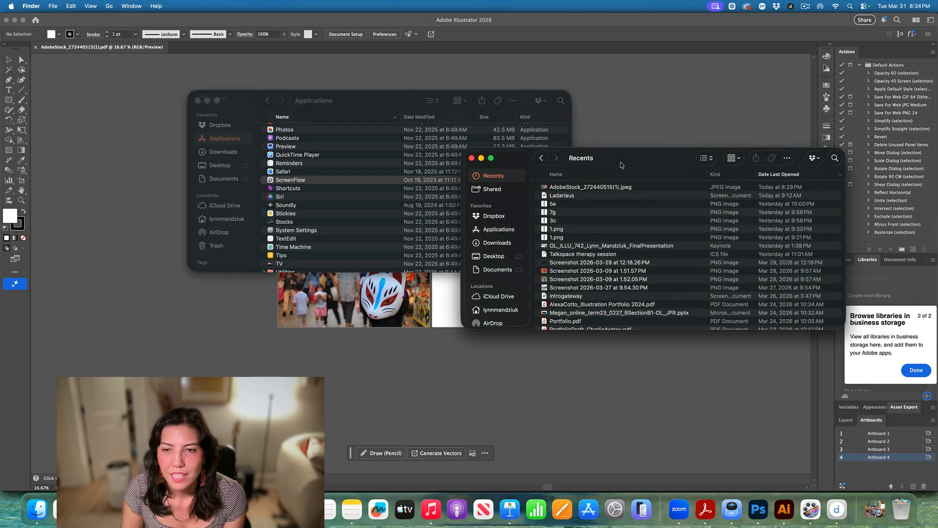
pyautogui.click(472, 158)
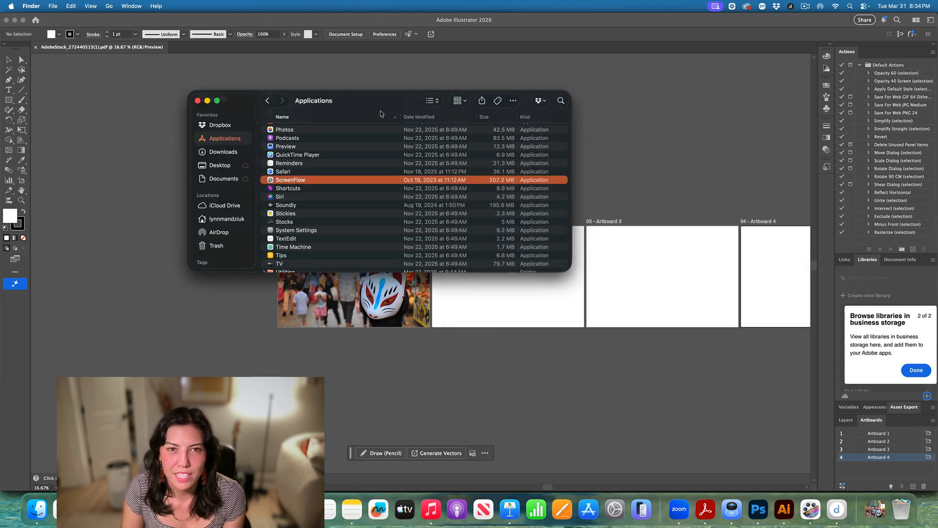
pyautogui.moveTo(380, 110); pyautogui.dragTo(751, 104)
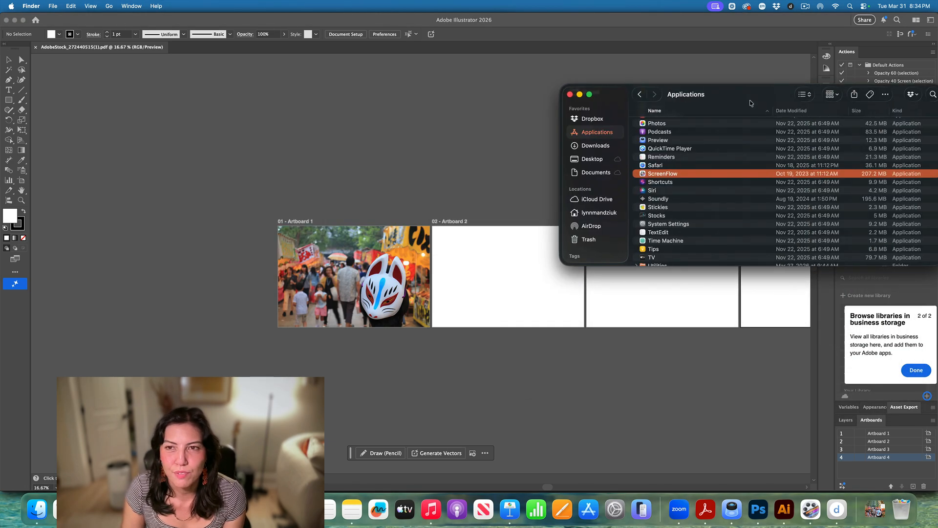
pyautogui.click(592, 146)
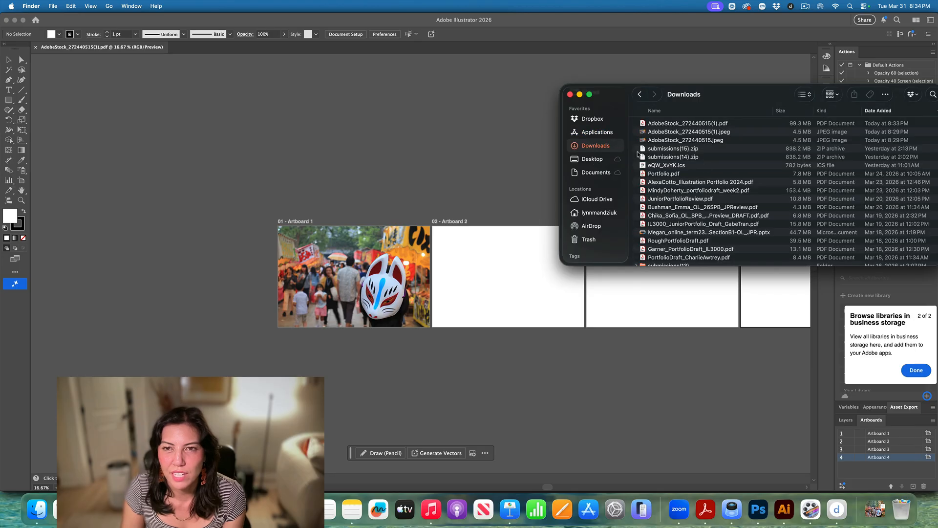
pyautogui.doubleClick(675, 126)
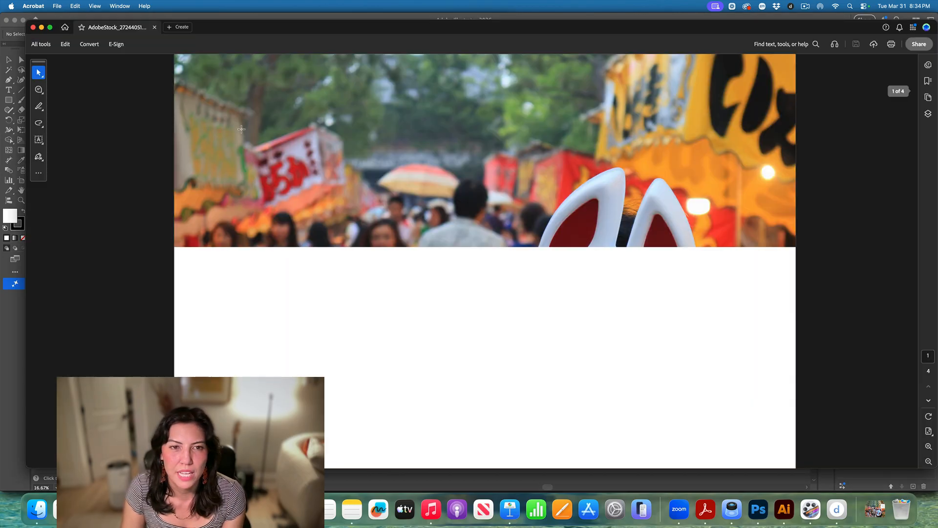
pyautogui.scroll(-3, 632, 131)
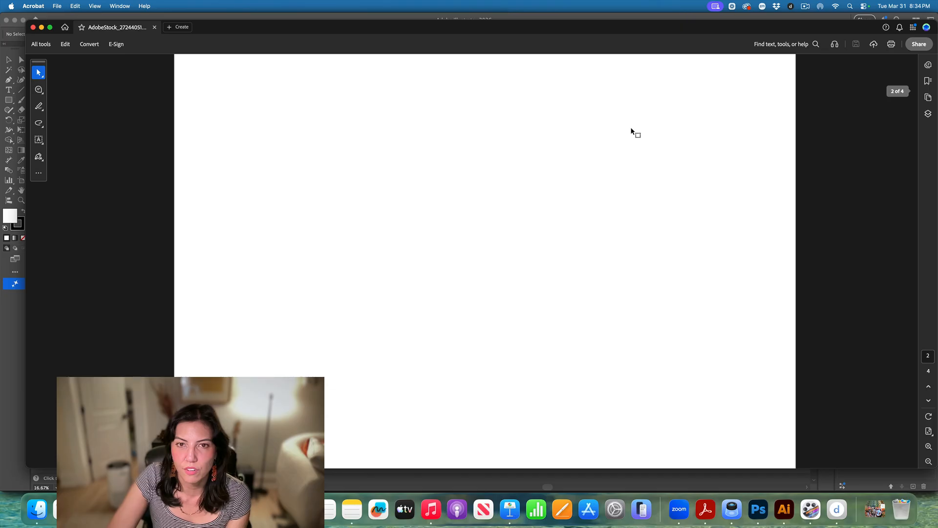
pyautogui.scroll(5, 631, 131)
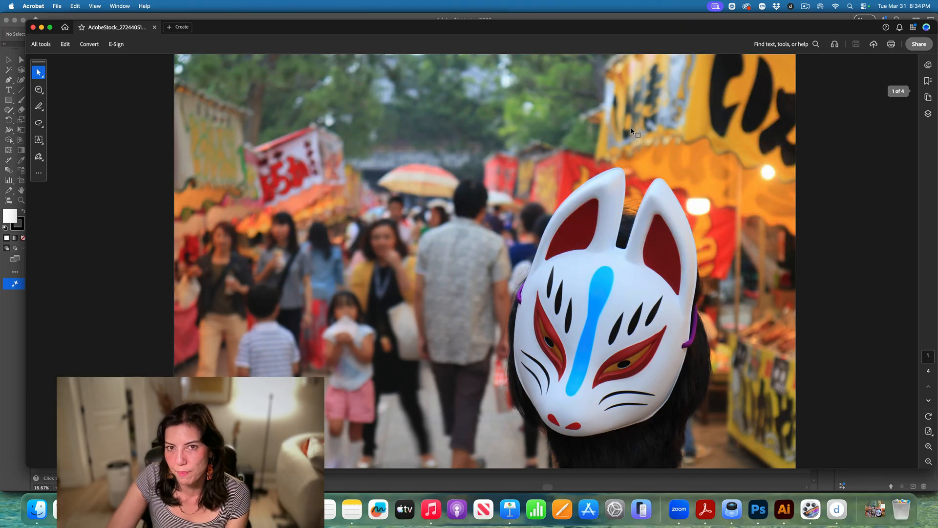
pyautogui.click(34, 27)
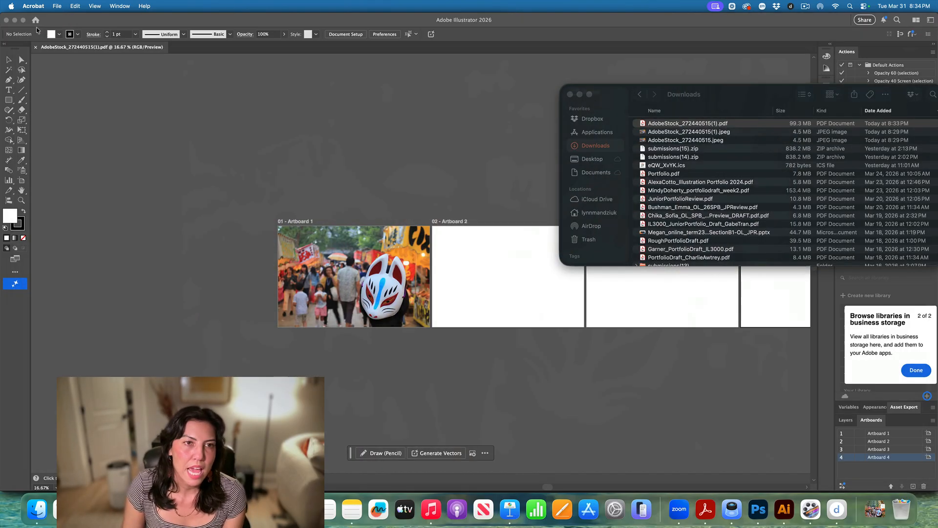
pyautogui.click(372, 184)
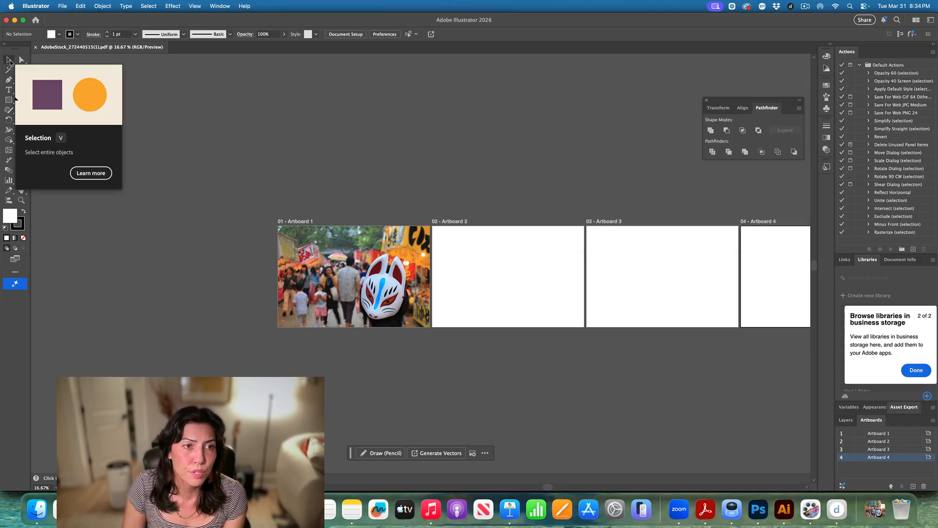
# Try moving the mask photo up off Artboard 1 with the Selection tool, and undo the move.
pyautogui.click(355, 245)
pyautogui.moveTo(355, 245); pyautogui.dragTo(306, 144)
pyautogui.press('super+z')
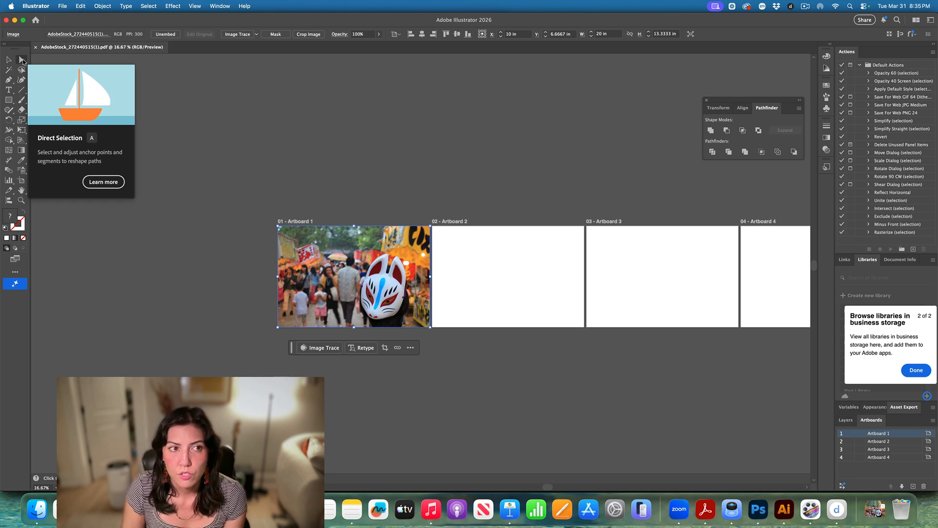
# Deselect the mask photo and set the drawing colours to no fill and a black stroke for the Pen tool.
pyautogui.click(7, 82)
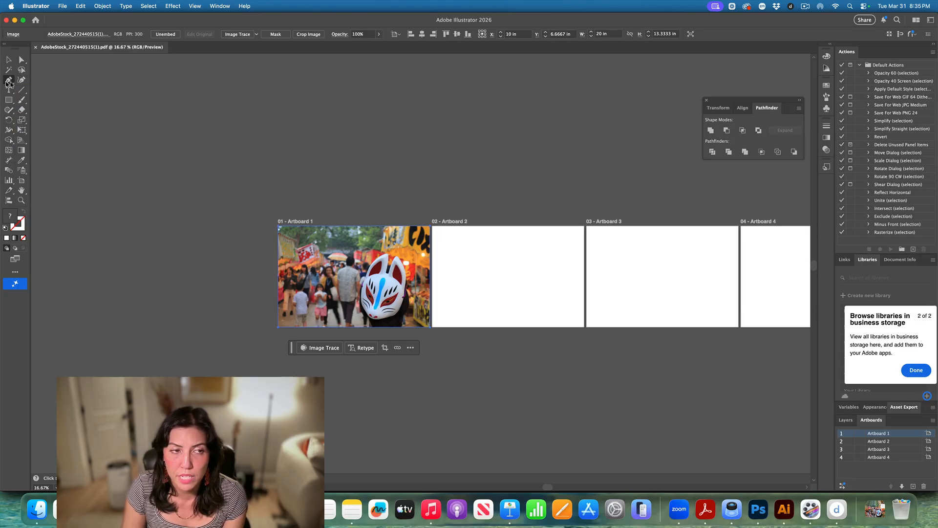
pyautogui.scroll(1, 357, 185)
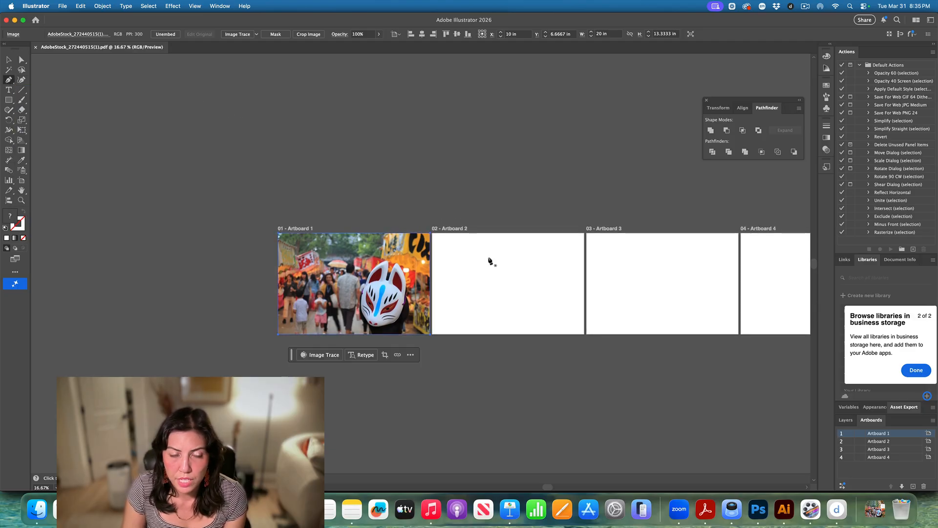
pyautogui.hscroll(-1, 488, 274)
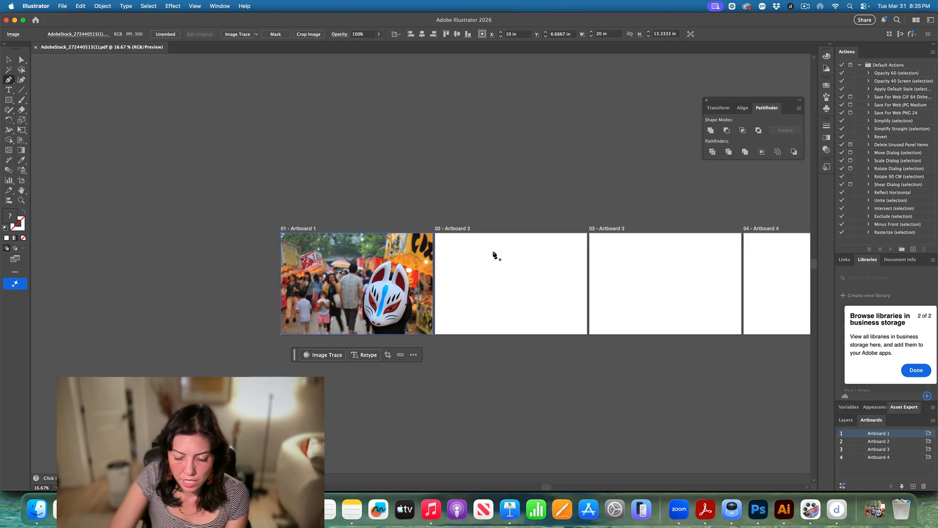
pyautogui.press('super+equal')
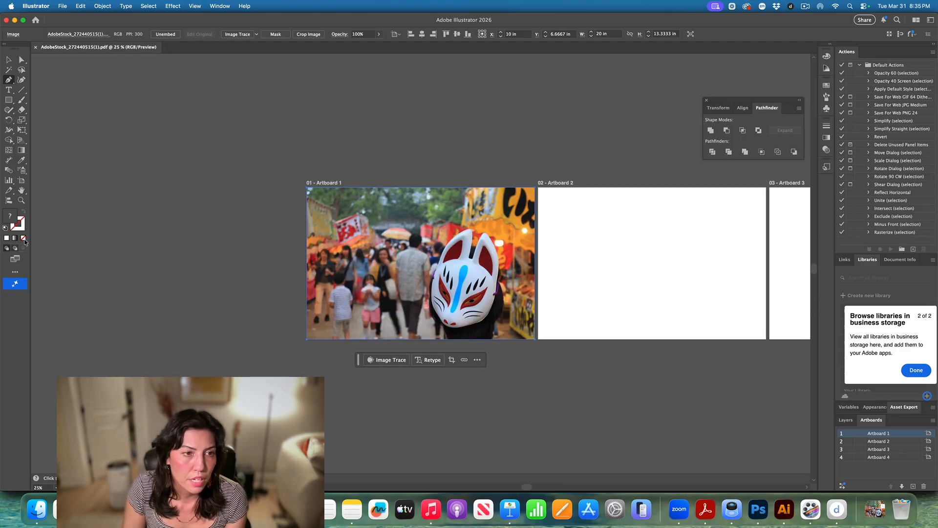
pyautogui.click(8, 60)
pyautogui.click(150, 175)
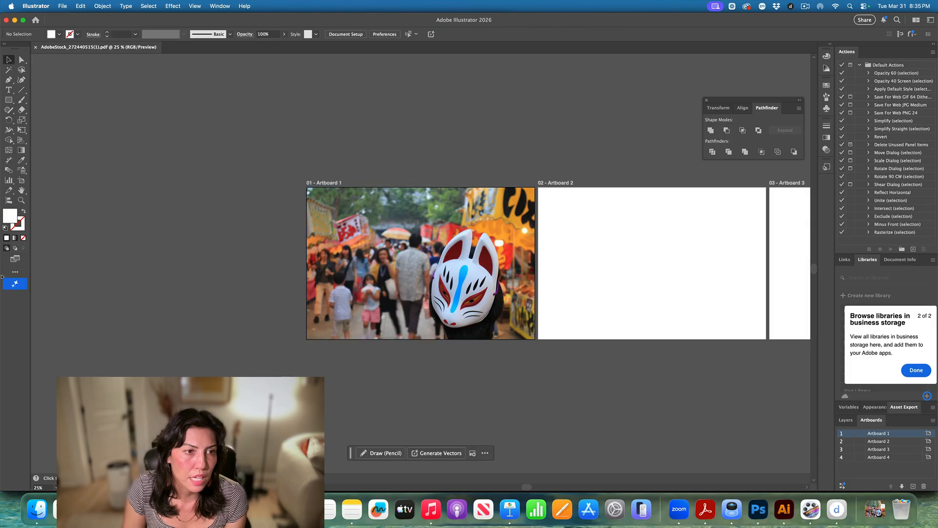
pyautogui.click(5, 227)
pyautogui.click(23, 238)
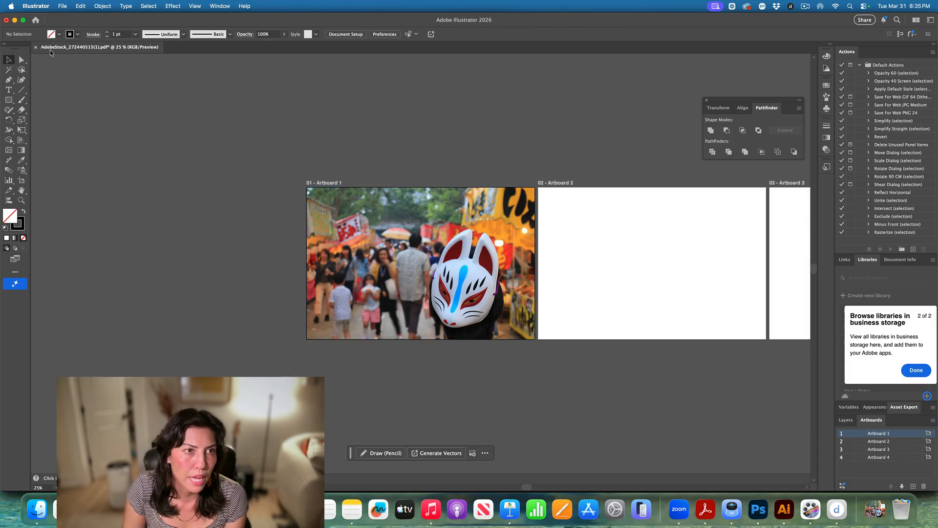
# Draw a closed, straight-sided polygon across the middle of Artboard 2 with the Pen tool.
pyautogui.click(9, 80)
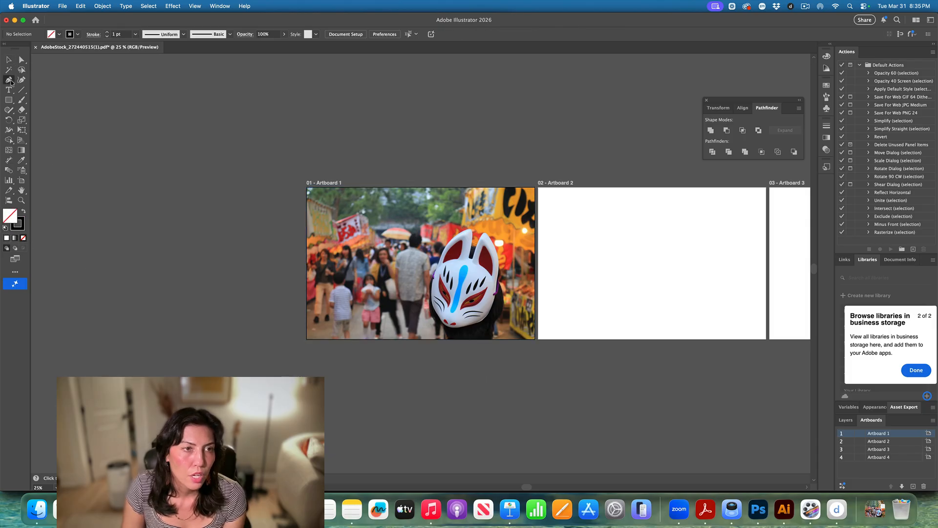
pyautogui.click(595, 216)
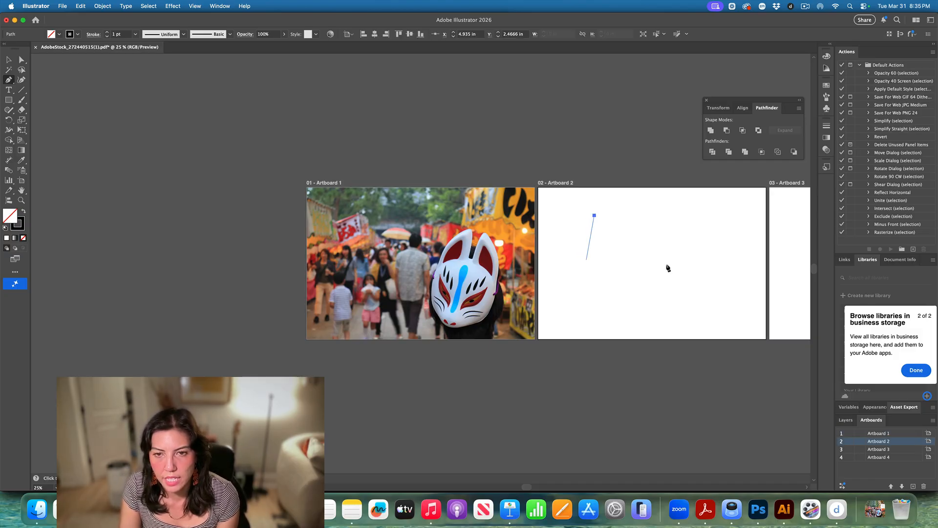
pyautogui.click(577, 263)
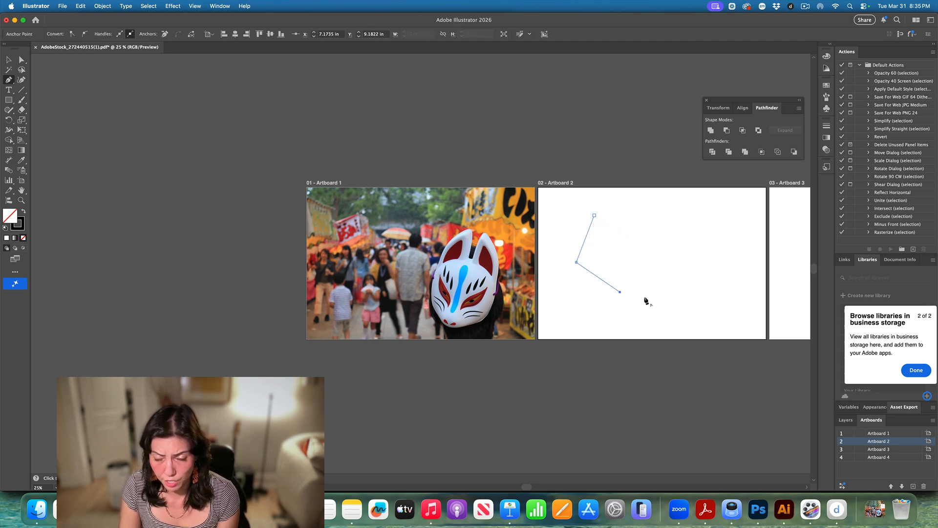
pyautogui.hscroll(1, 653, 303)
pyautogui.click(654, 301)
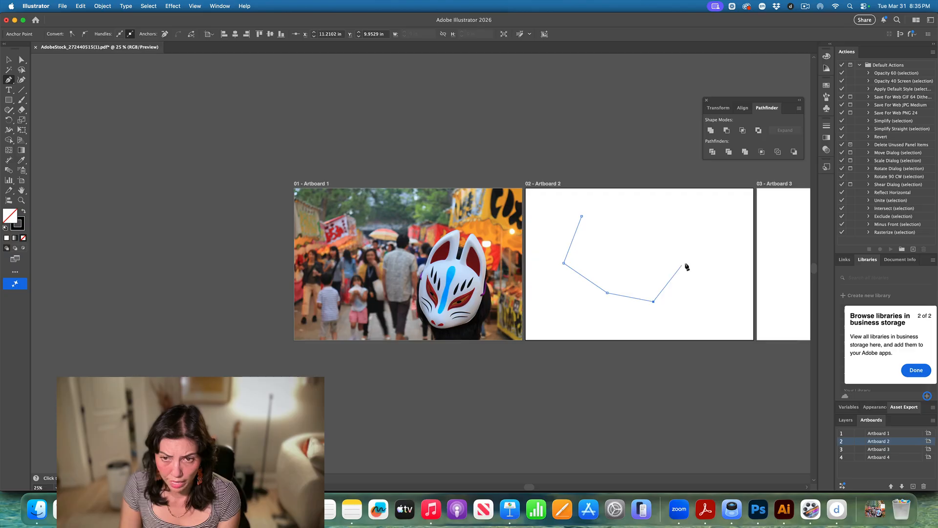
pyautogui.click(685, 263)
pyautogui.click(675, 222)
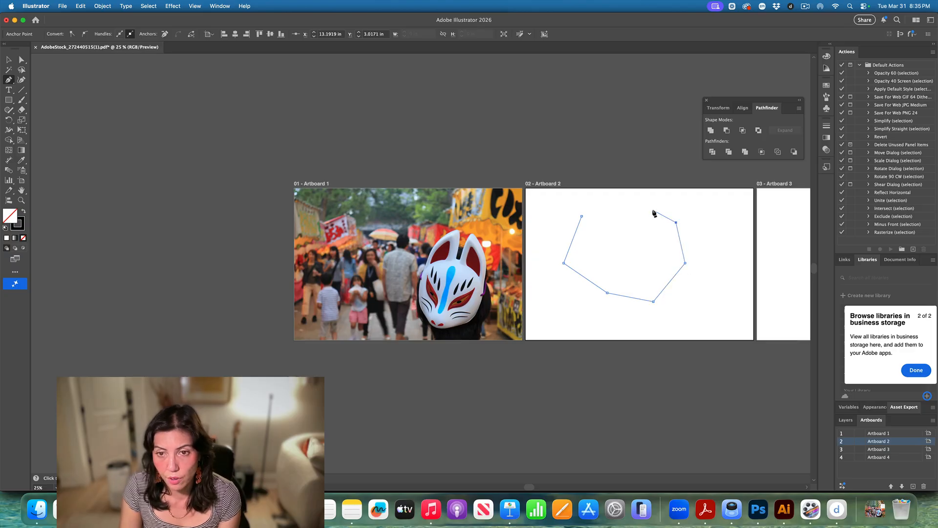
pyautogui.click(653, 210)
pyautogui.click(619, 208)
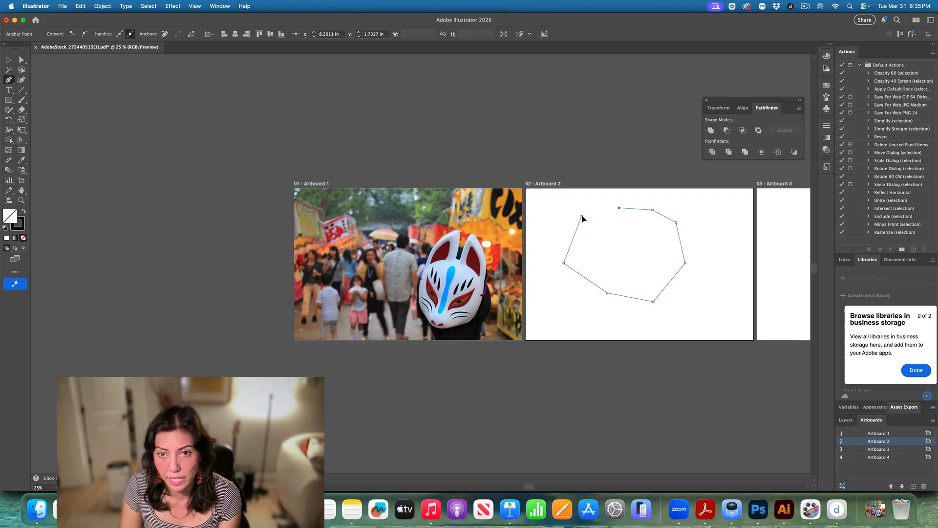
pyautogui.click(582, 216)
pyautogui.click(582, 216)
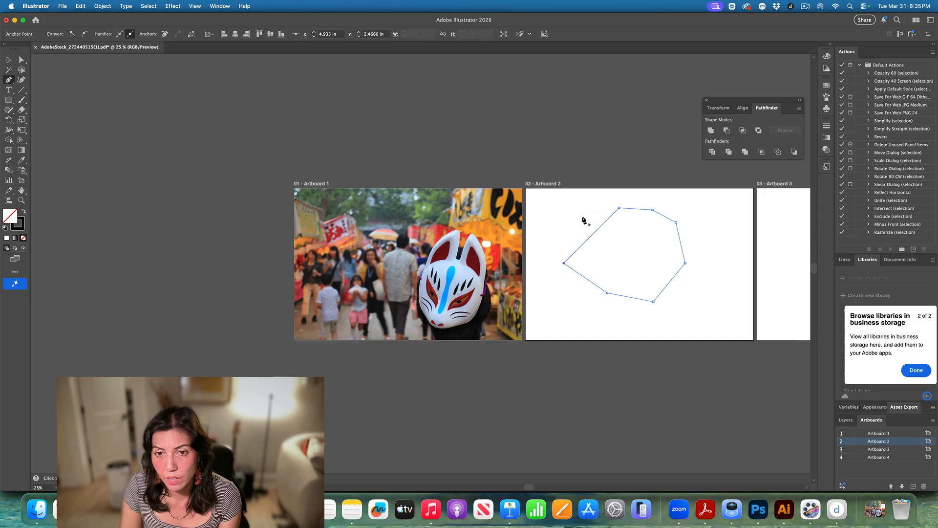
# Swap the fill and stroke so that the polygon has a black fill and no stroke.
pyautogui.scroll(-1, 595, 191)
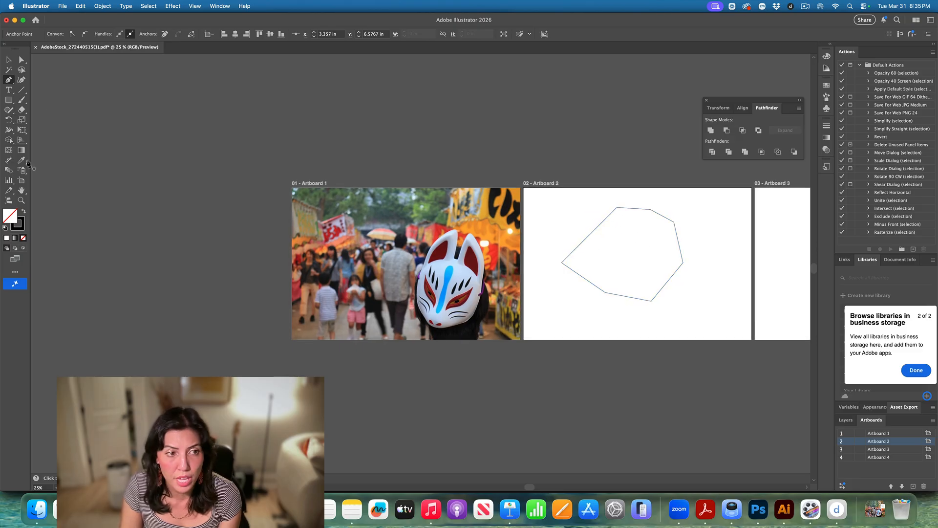
pyautogui.click(23, 215)
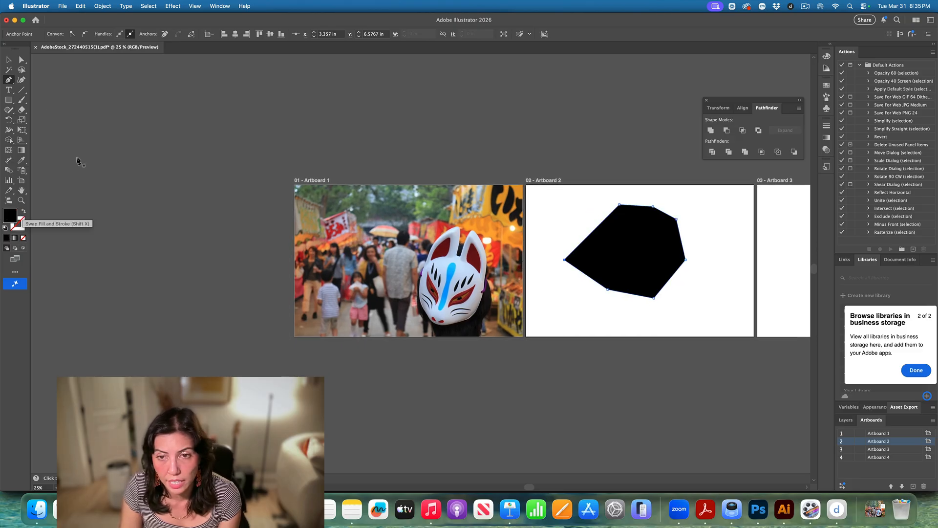
pyautogui.click(8, 60)
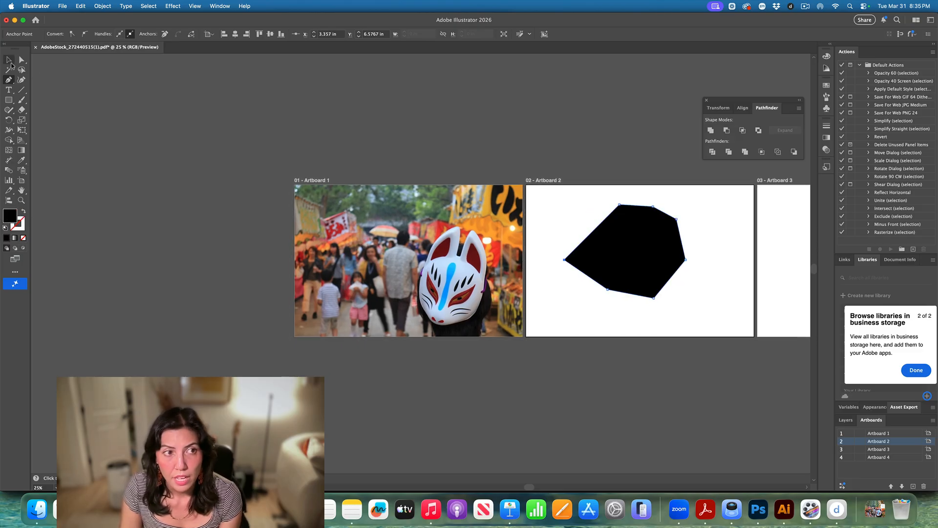
# Switch to Outline view and move the polygon slightly down and right on Artboard 2 by its path edge.
pyautogui.click(196, 6)
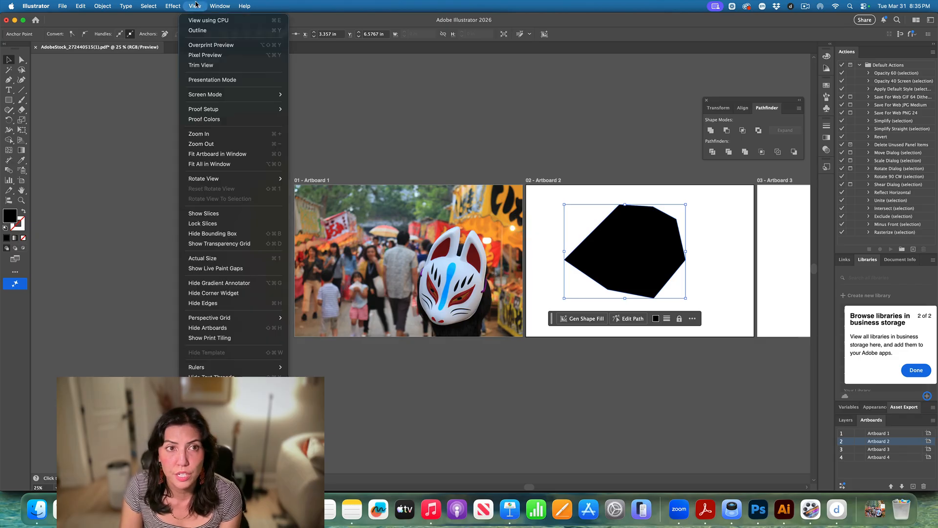
pyautogui.click(198, 31)
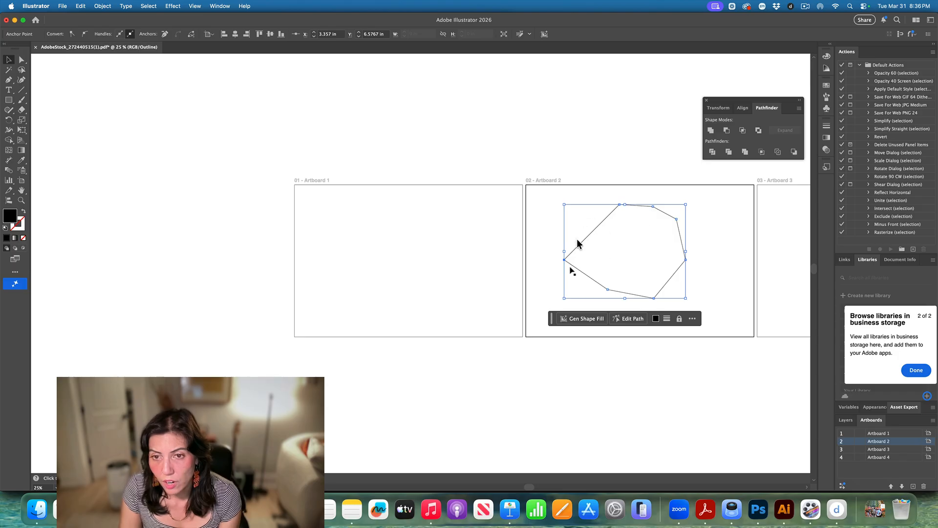
pyautogui.click(662, 218)
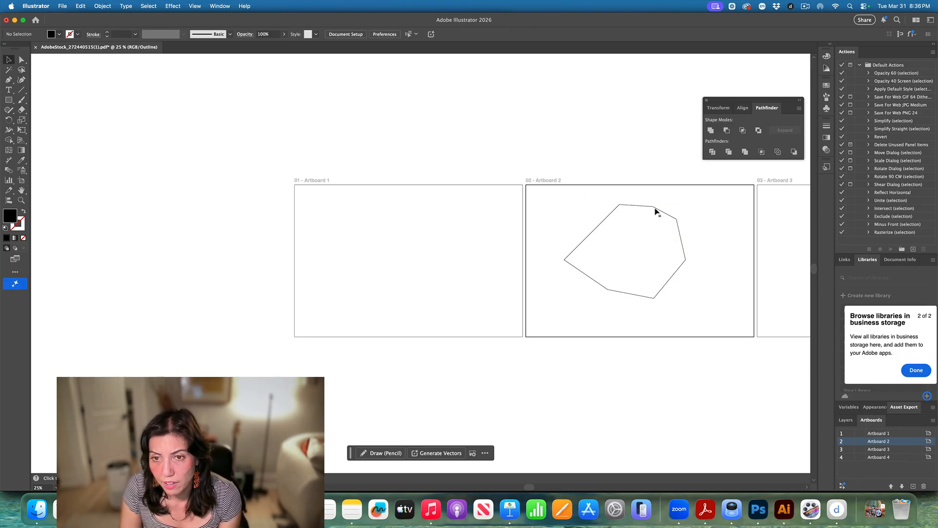
pyautogui.click(655, 210)
pyautogui.moveTo(655, 210); pyautogui.dragTo(669, 220)
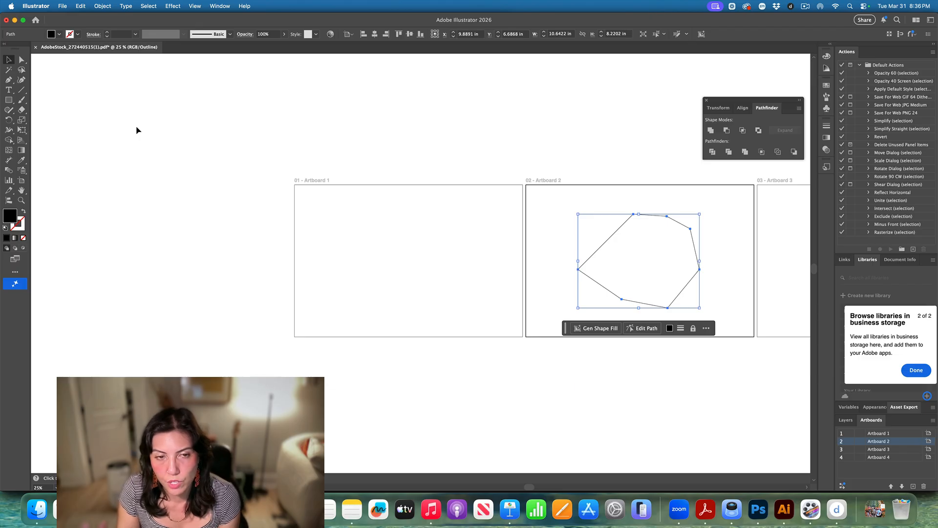
# Return from Outline view to the normal preview and delete the black polygon from Artboard 2.
pyautogui.click(196, 6)
pyautogui.click(205, 32)
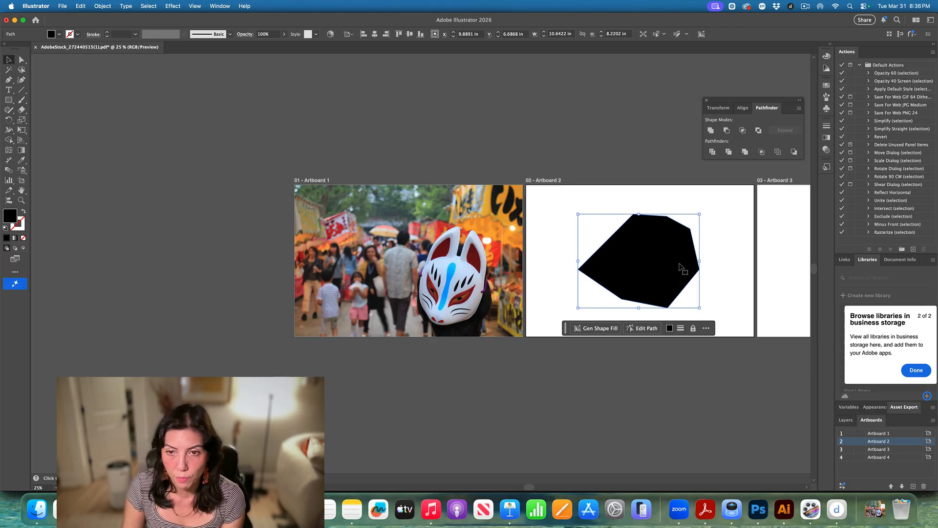
pyautogui.moveTo(633, 264); pyautogui.dragTo(535, 265)
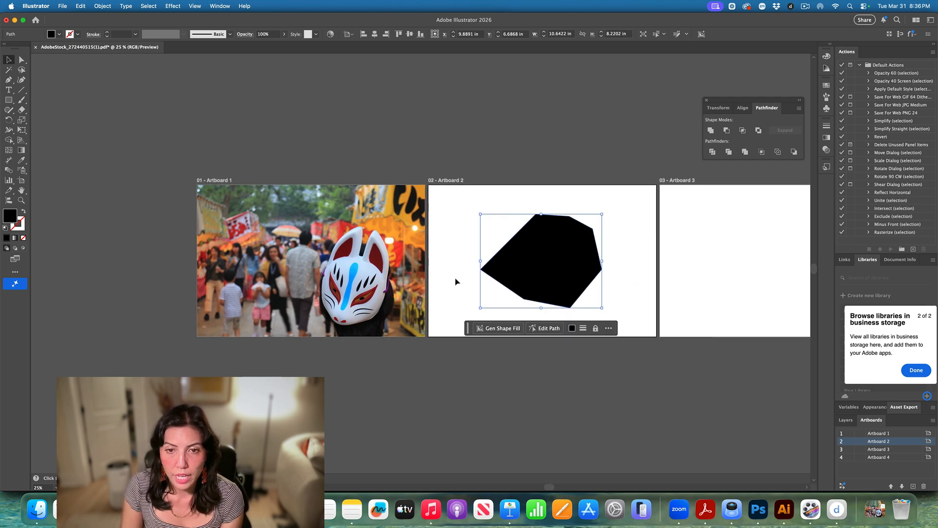
pyautogui.hscroll(-1, 559, 254)
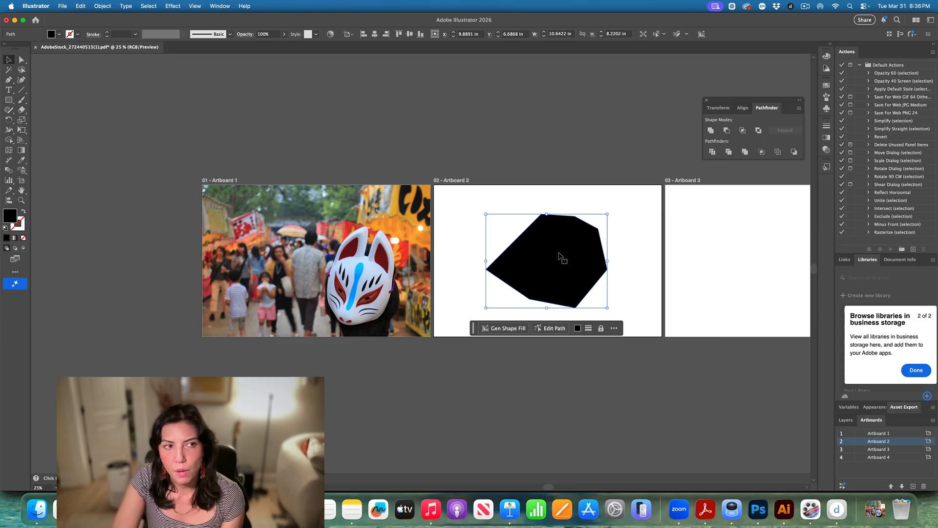
pyautogui.press('BackSpace')
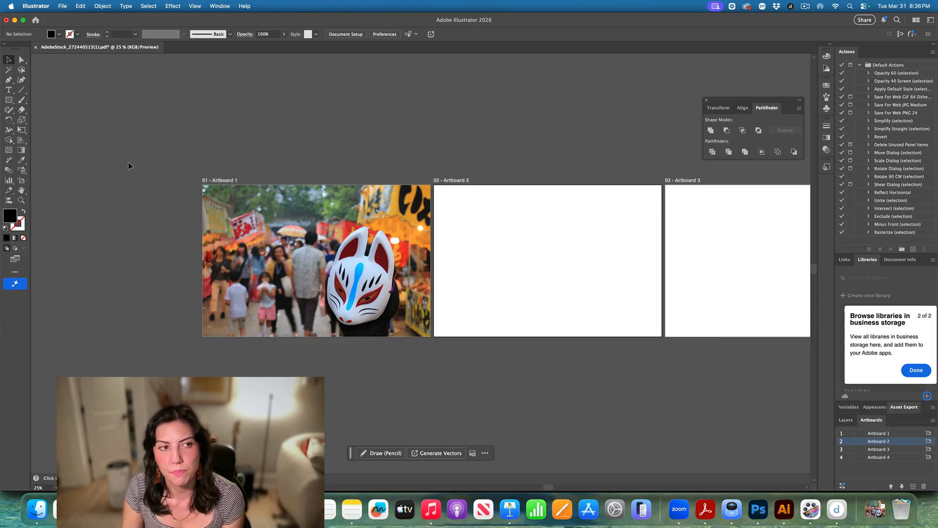
# Draw the left half of the kitsune mask as a closed black Pen path on Artboard 2, with a tall ear, rounded cheek and straight centre edge.
pyautogui.click(8, 80)
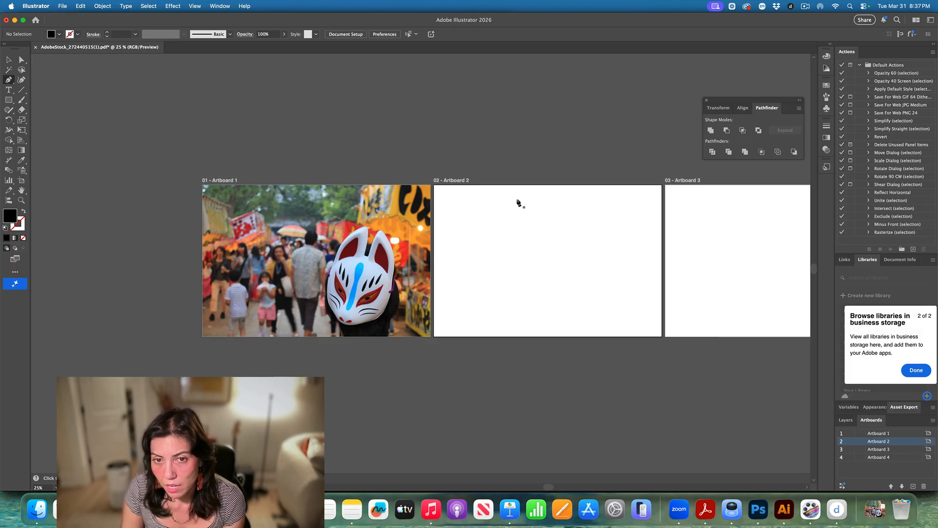
pyautogui.click(517, 199)
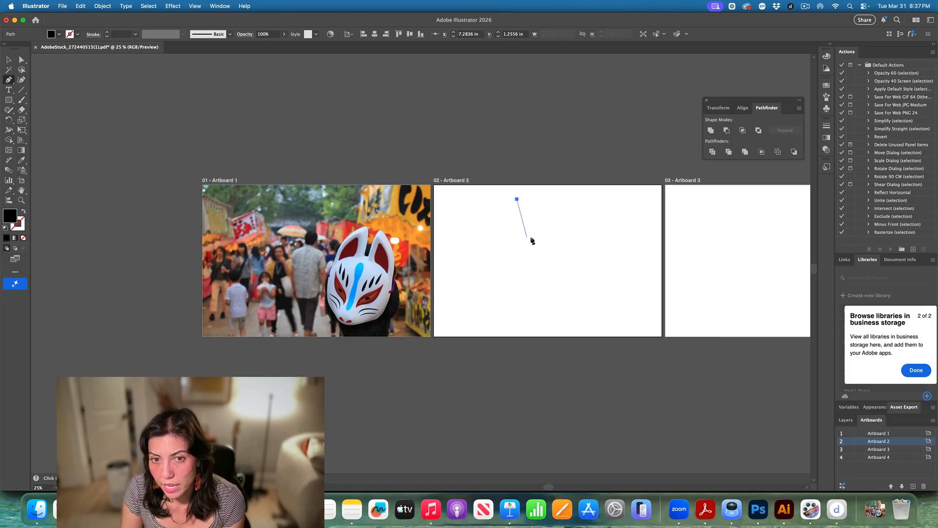
pyautogui.hscroll(1, 539, 240)
pyautogui.hscroll(1, 518, 221)
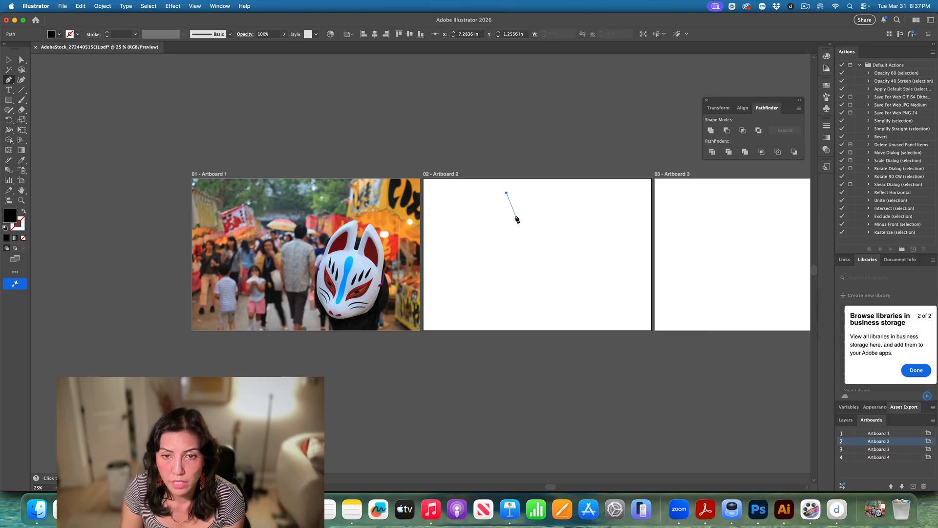
pyautogui.click(516, 217)
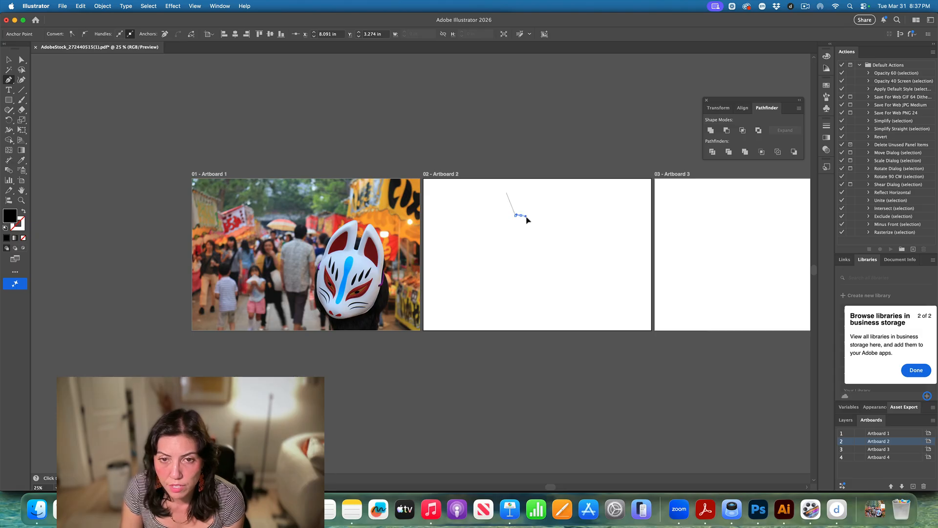
pyautogui.moveTo(528, 220)
pyautogui.mouseDown()
pyautogui.moveTo(526, 249)
pyautogui.moveTo(521, 217)
pyautogui.mouseUp()
pyautogui.hscroll(-2, 525, 257)
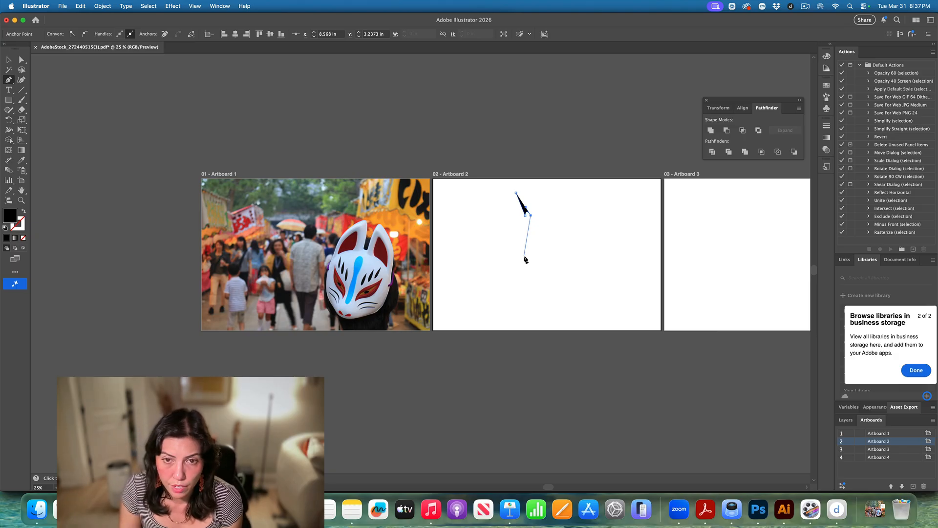
pyautogui.hscroll(-1, 529, 273)
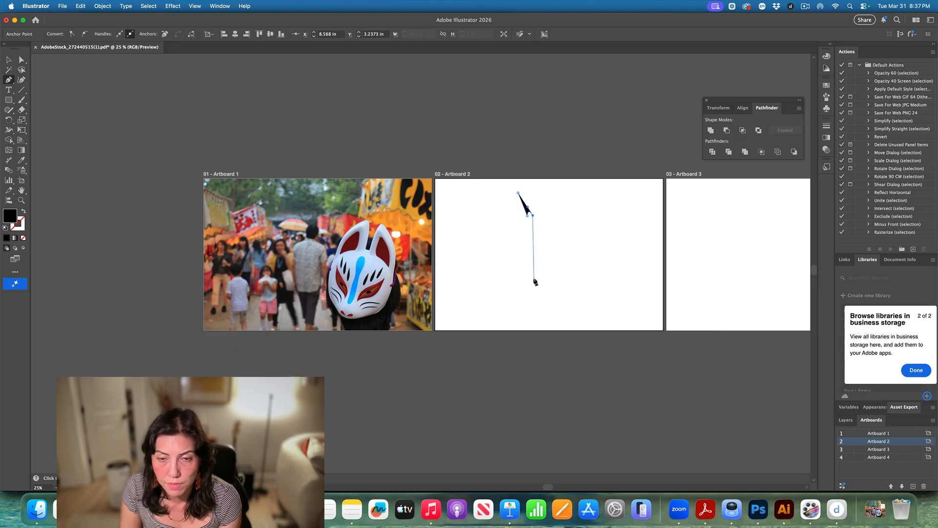
pyautogui.click(534, 278)
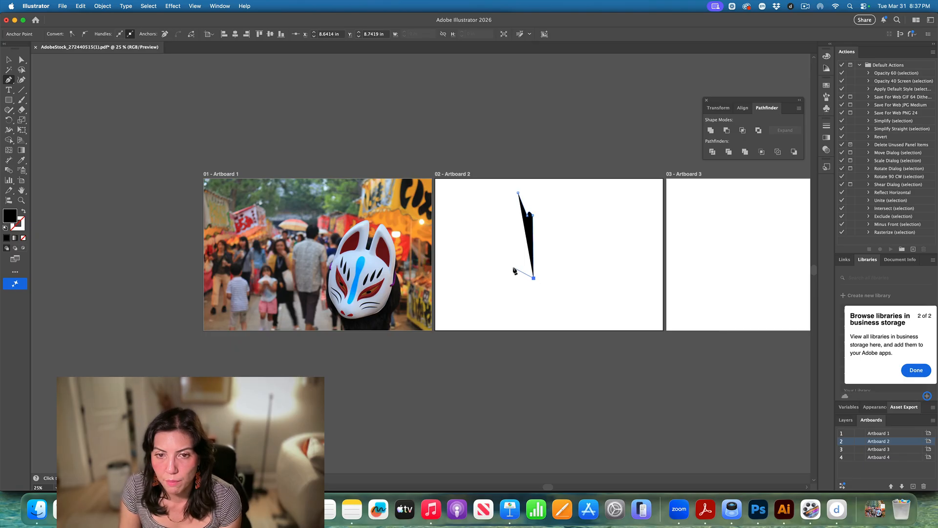
pyautogui.moveTo(513, 265); pyautogui.dragTo(531, 201)
pyautogui.click(512, 224)
pyautogui.scroll(-1, 149, 117)
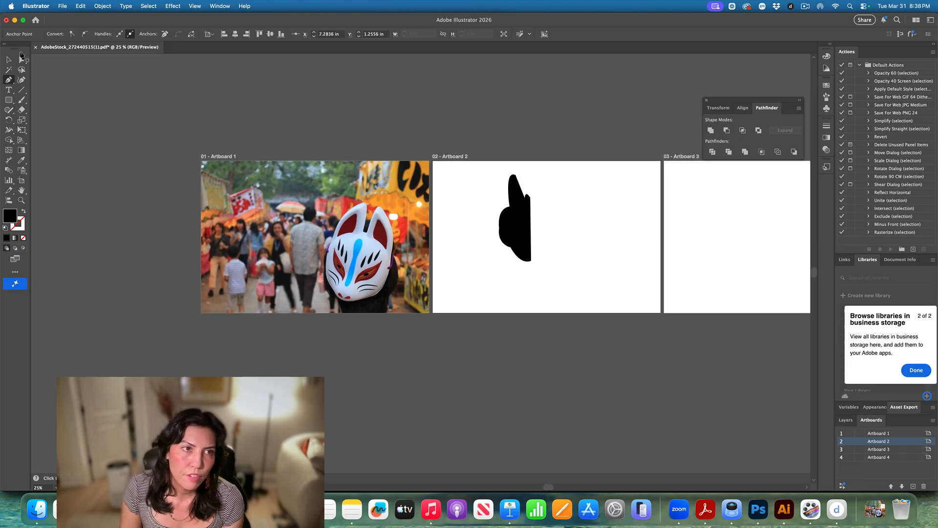
# Reshape and round the outermost anchor of the mask's cheek with the Direct Selection tool.
pyautogui.click(21, 60)
pyautogui.hscroll(1, 596, 225)
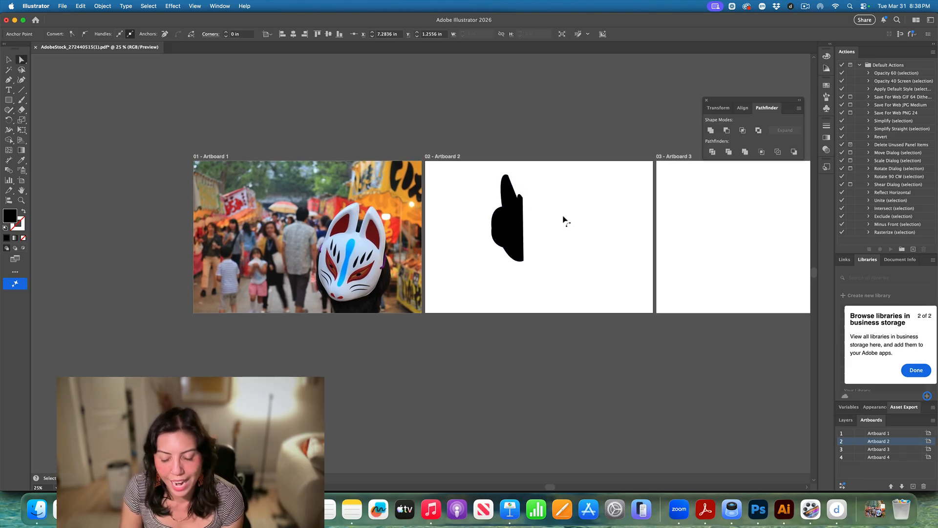
pyautogui.press('super+equal')
pyautogui.press('super+equal')
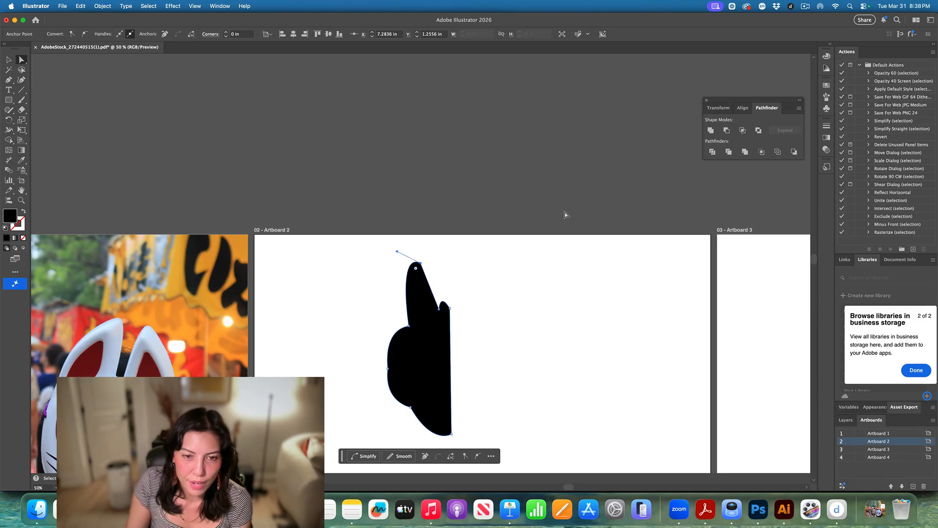
pyautogui.click(387, 370)
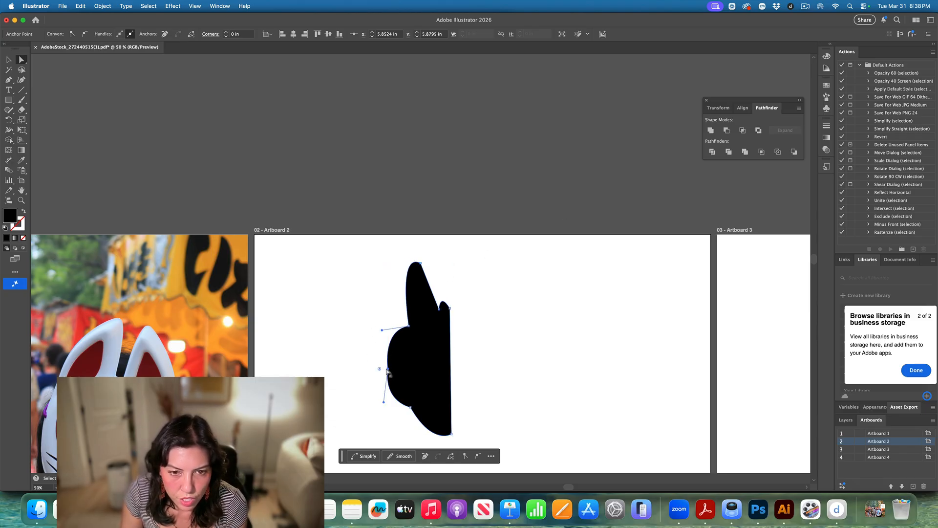
pyautogui.moveTo(384, 404)
pyautogui.mouseDown()
pyautogui.moveTo(388, 415)
pyautogui.moveTo(377, 419)
pyautogui.moveTo(381, 409)
pyautogui.mouseUp()
pyautogui.moveTo(379, 369); pyautogui.dragTo(327, 367)
pyautogui.click(398, 334)
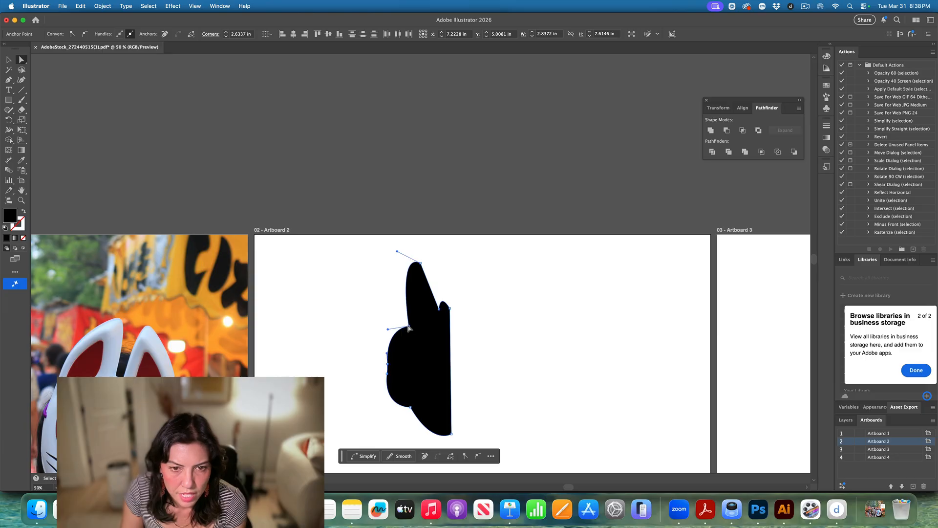
# Slightly round the notch between the ear and cheek and the corner beneath the cheek.
pyautogui.click(409, 326)
pyautogui.moveTo(401, 321); pyautogui.dragTo(406, 322)
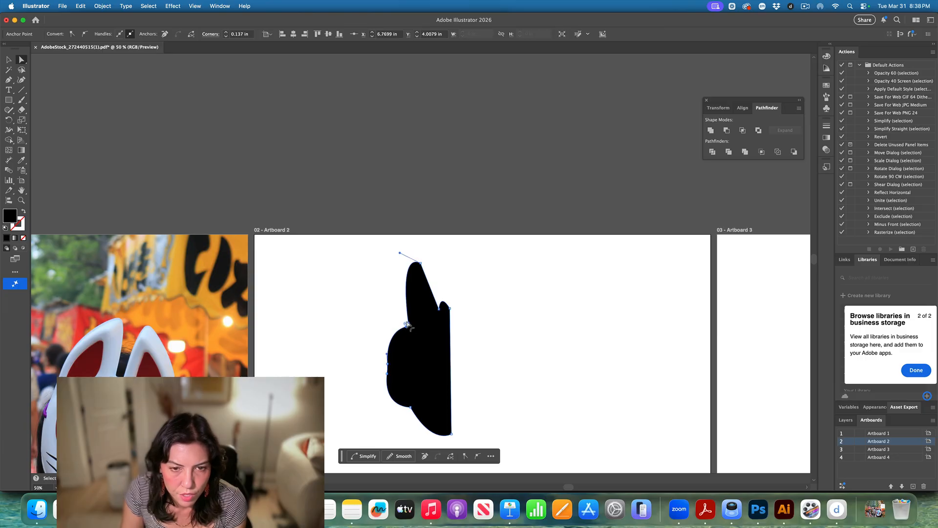
pyautogui.click(411, 409)
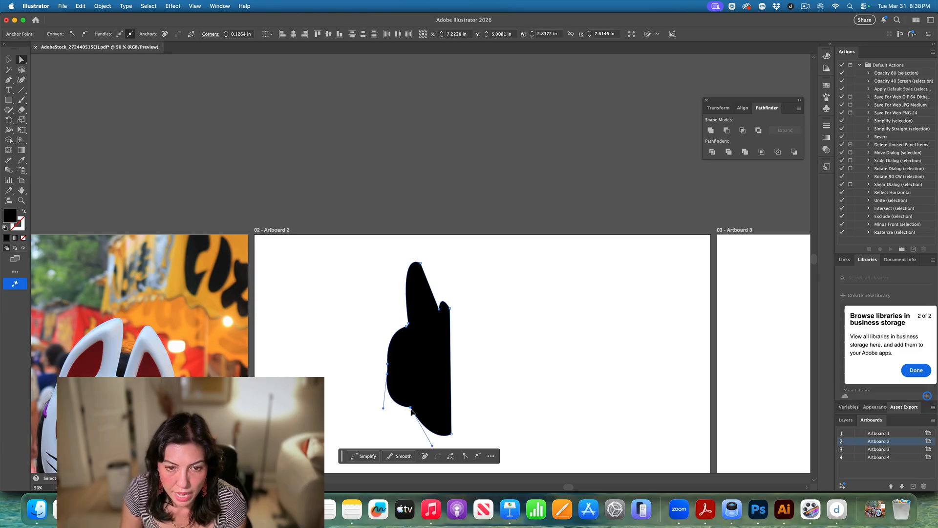
pyautogui.moveTo(411, 409); pyautogui.dragTo(407, 418)
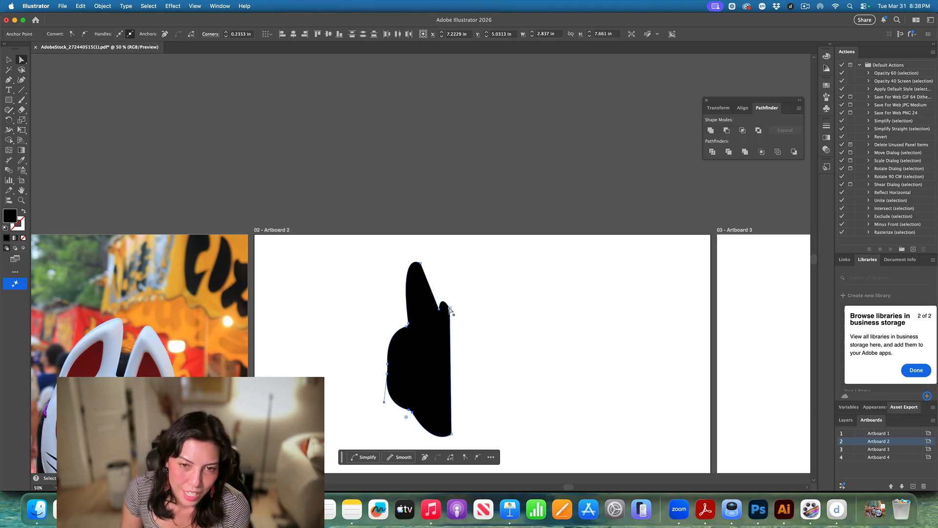
# Reposition the centre edge's upper and lower anchors to keep it vertical, and flatten the chin curve below the cheek.
pyautogui.moveTo(450, 310); pyautogui.dragTo(454, 322)
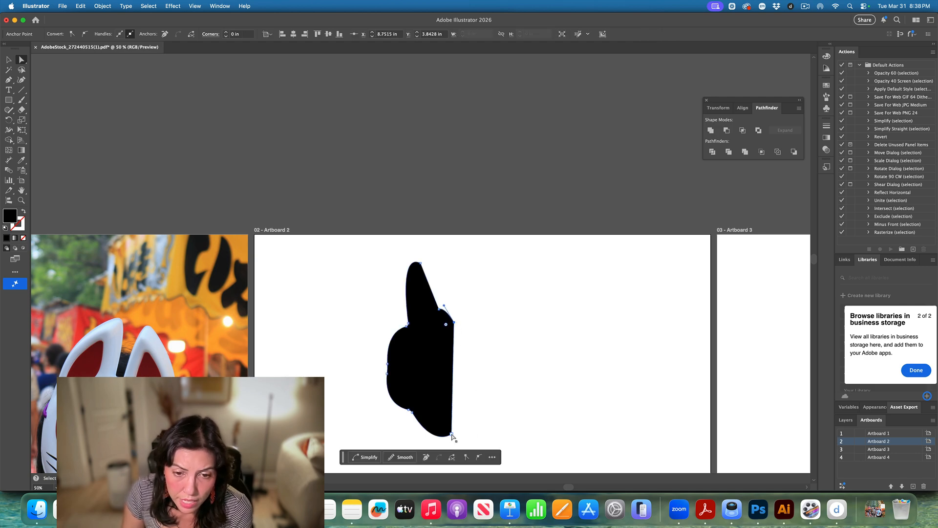
pyautogui.moveTo(452, 434); pyautogui.dragTo(412, 419)
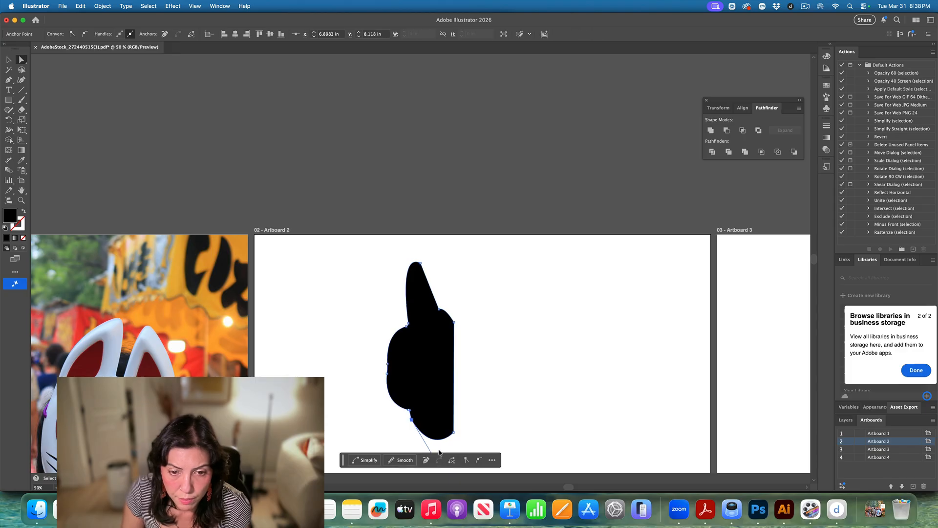
pyautogui.moveTo(346, 460); pyautogui.dragTo(362, 486)
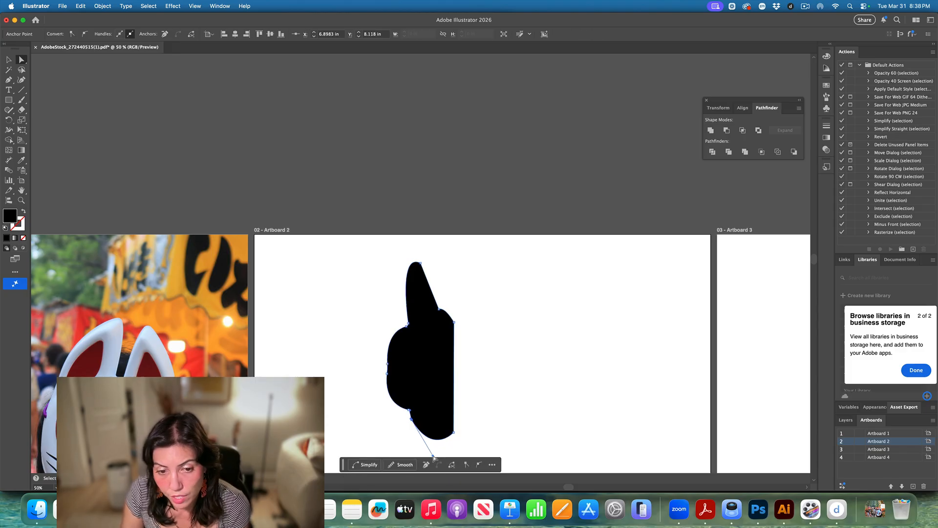
pyautogui.moveTo(433, 455); pyautogui.dragTo(438, 435)
pyautogui.scroll(-2, 273, 121)
pyautogui.hscroll(-2, 274, 122)
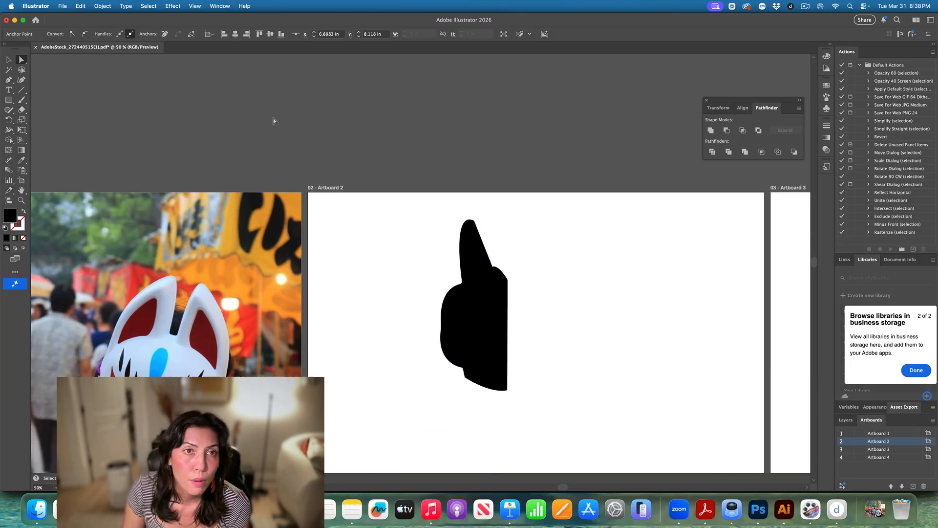
pyautogui.click(220, 6)
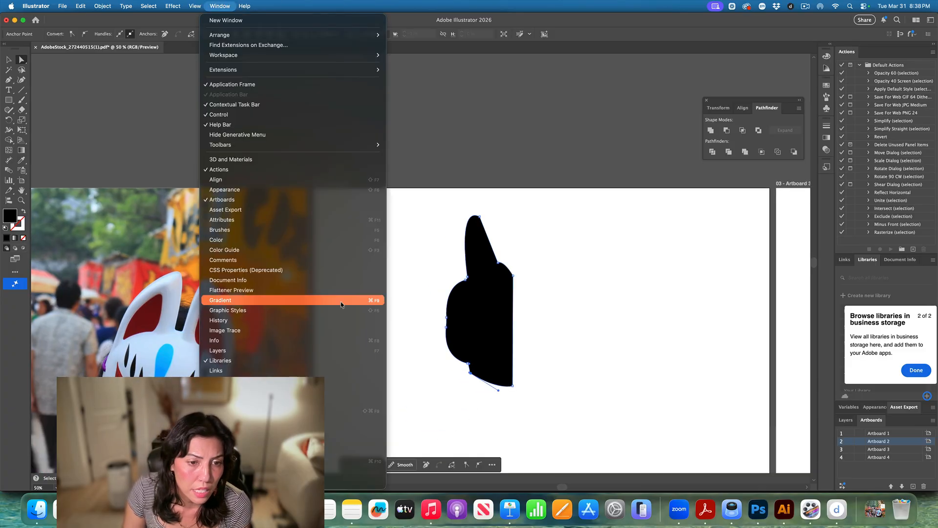
pyautogui.scroll(-3, 342, 303)
pyautogui.scroll(-2, 342, 304)
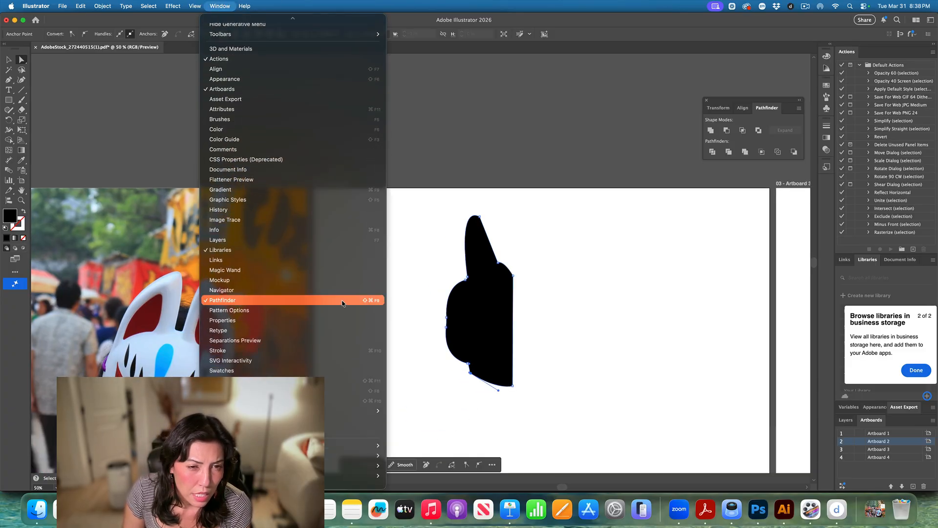
pyautogui.scroll(1, 342, 304)
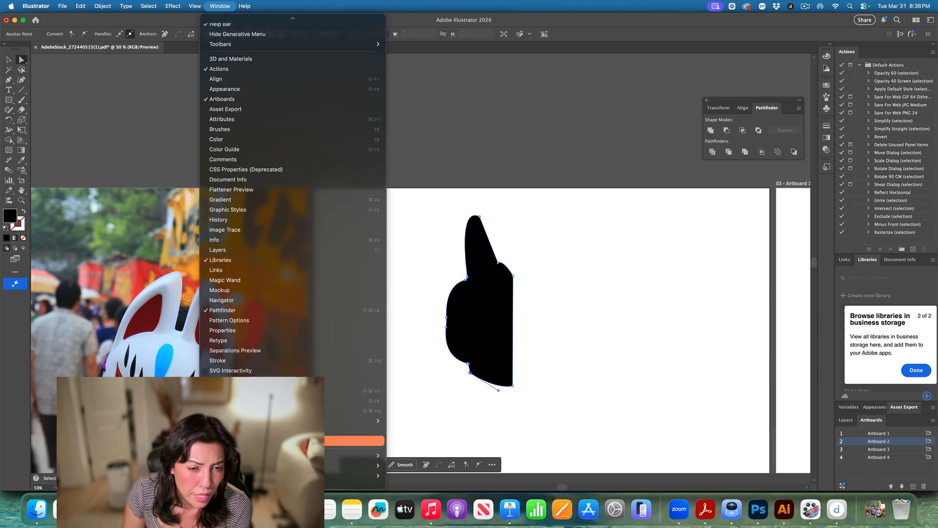
pyautogui.scroll(-2, 342, 304)
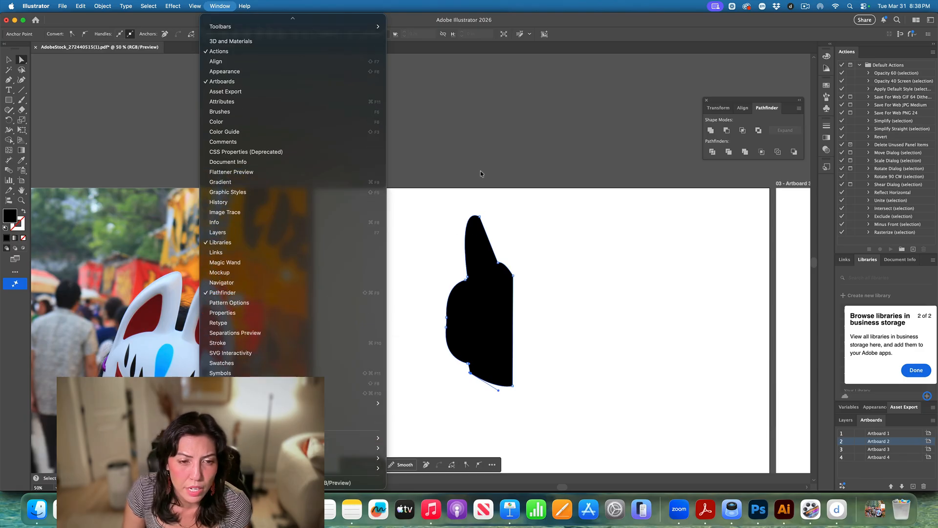
pyautogui.click(473, 160)
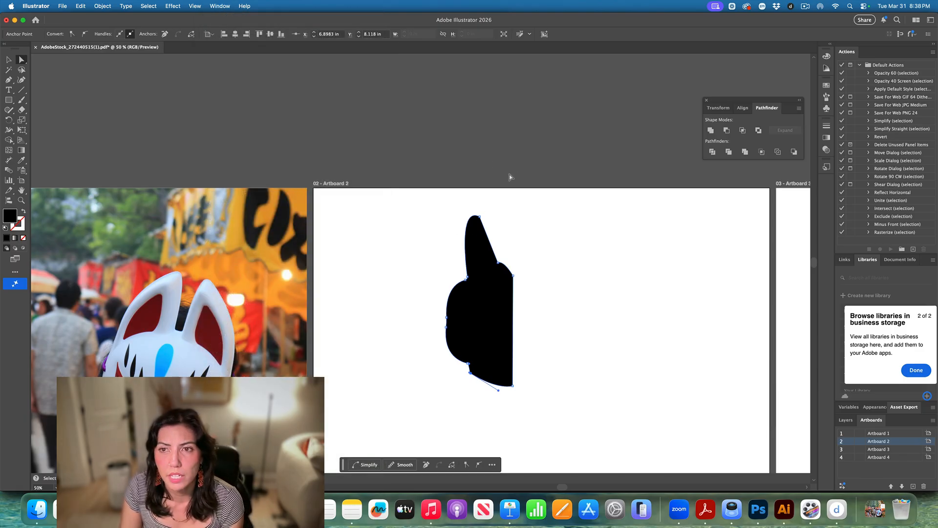
# Move the anchor beneath the cheek up and left, and pull the centre edge's upper anchor outward to the right.
pyautogui.click(465, 364)
pyautogui.moveTo(465, 366); pyautogui.dragTo(459, 360)
pyautogui.moveTo(514, 277); pyautogui.dragTo(533, 282)
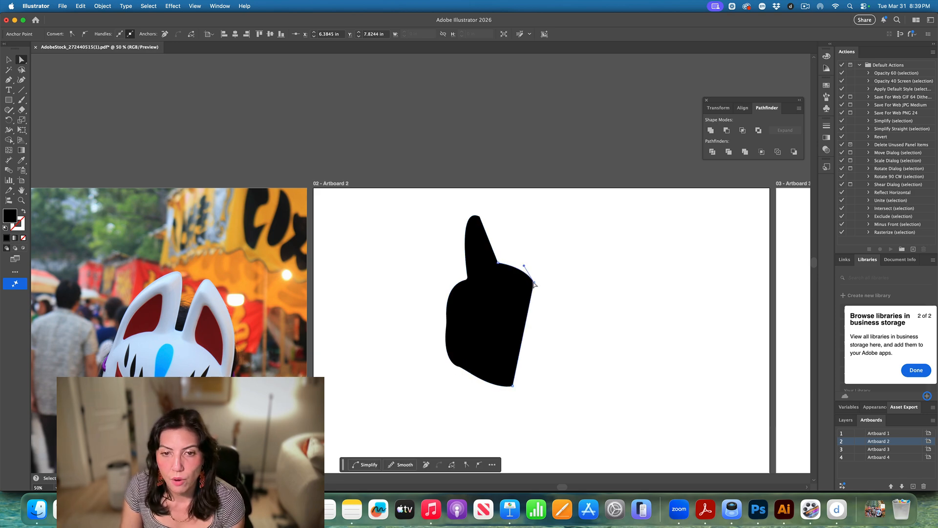
# Raise the anchors on both sides of the ear's base, shift the ear tip slightly, and deselect the path.
pyautogui.click(499, 263)
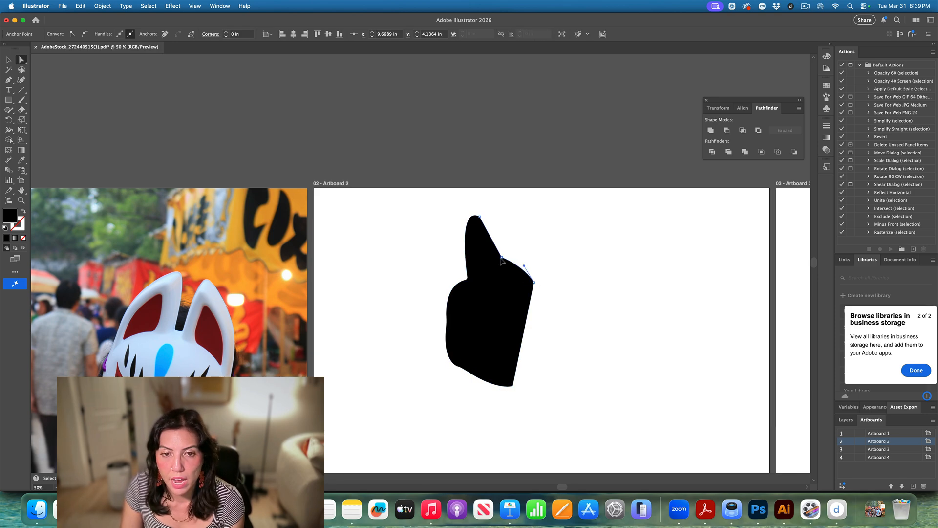
pyautogui.click(468, 269)
pyautogui.click(467, 215)
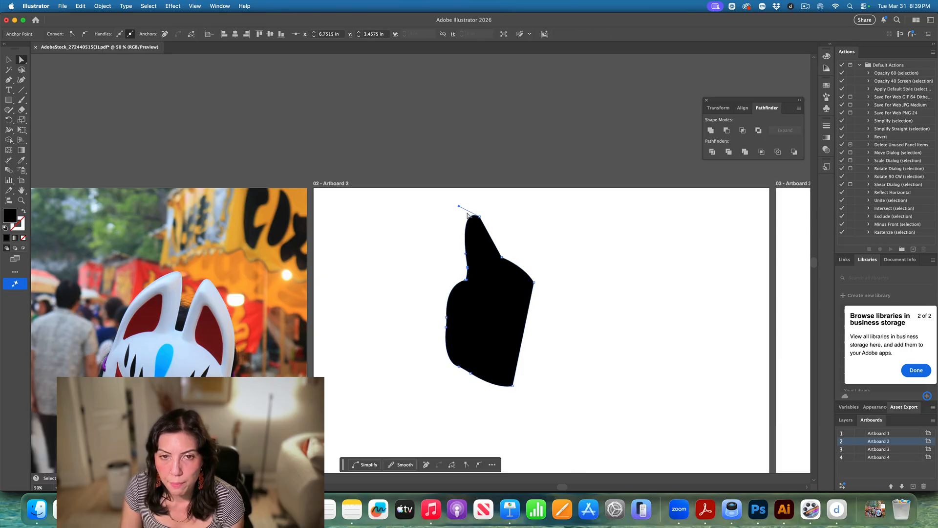
pyautogui.moveTo(460, 209); pyautogui.dragTo(477, 219)
pyautogui.click(478, 220)
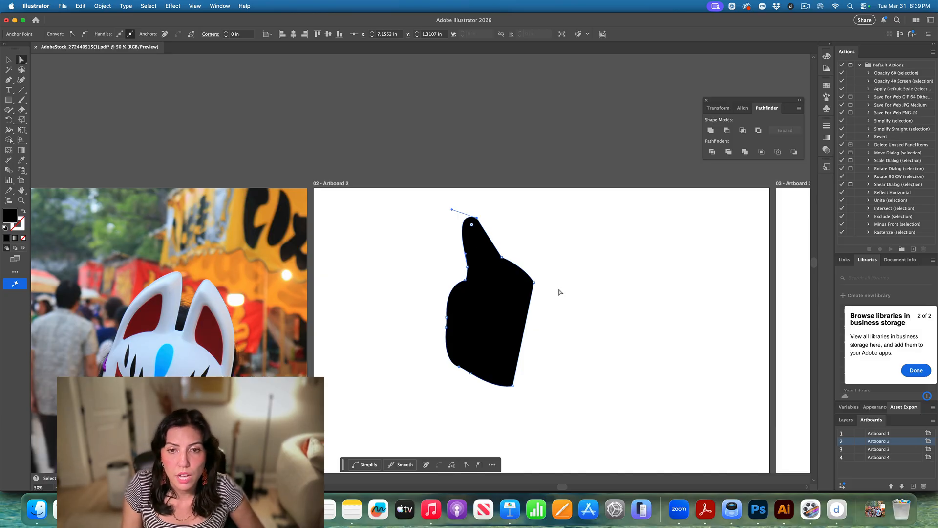
pyautogui.click(558, 316)
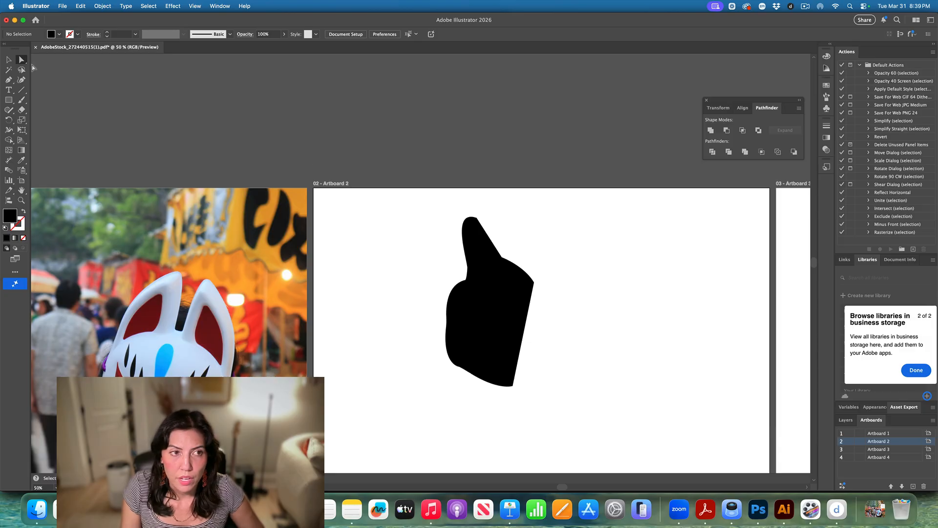
# Switch to Outline view and delete the lower notch anchor between the ear and cheek with the Pen tool.
pyautogui.click(13, 64)
pyautogui.click(469, 340)
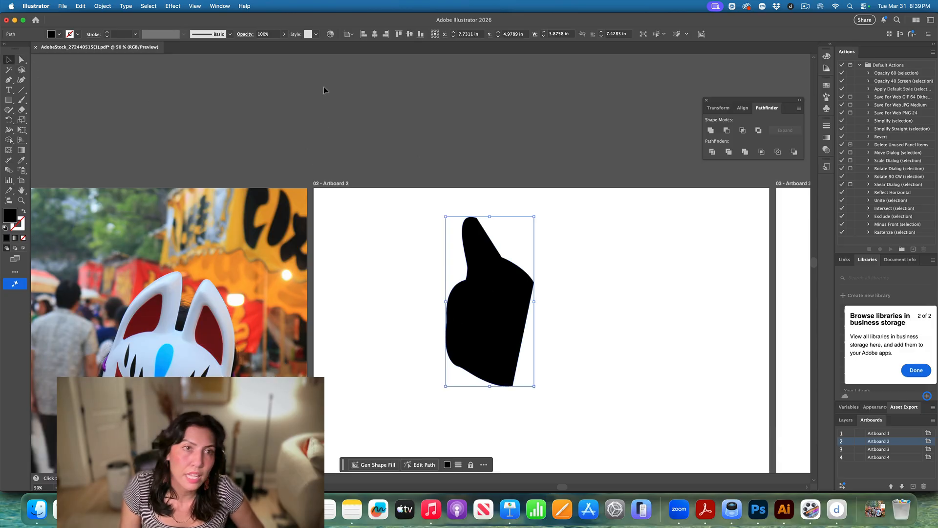
pyautogui.click(192, 6)
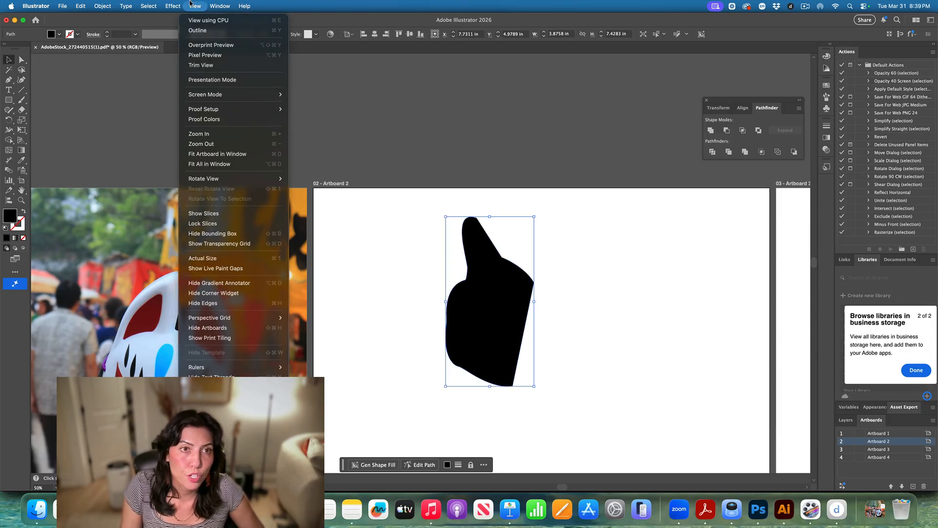
pyautogui.click(196, 31)
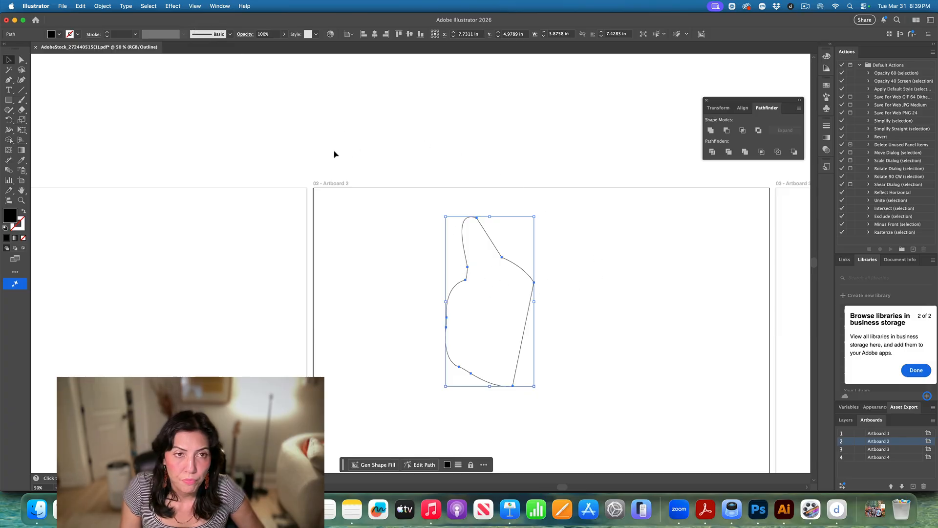
pyautogui.click(8, 80)
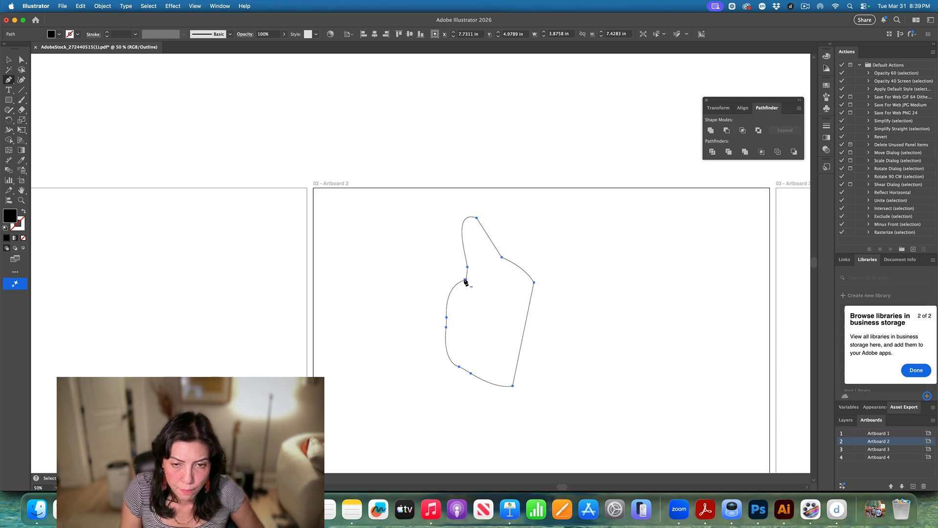
pyautogui.click(465, 280)
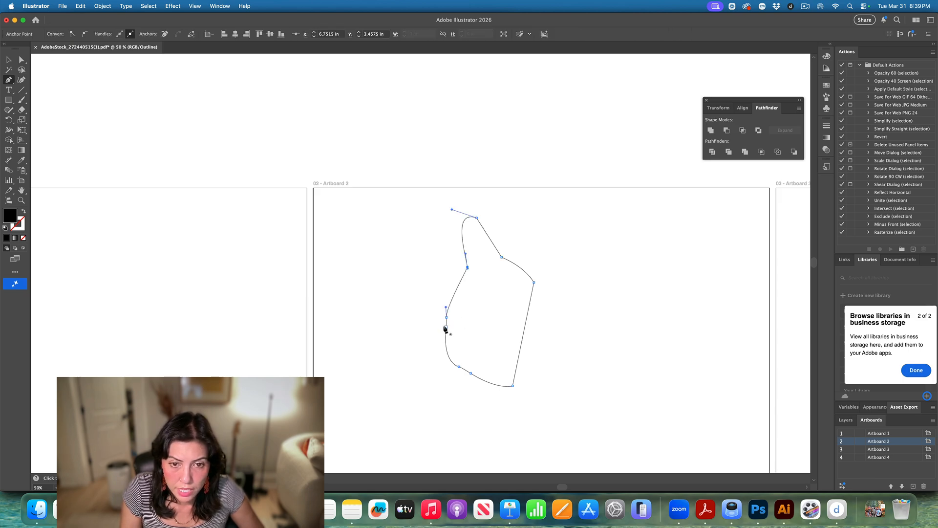
pyautogui.click(447, 326)
pyautogui.click(538, 268)
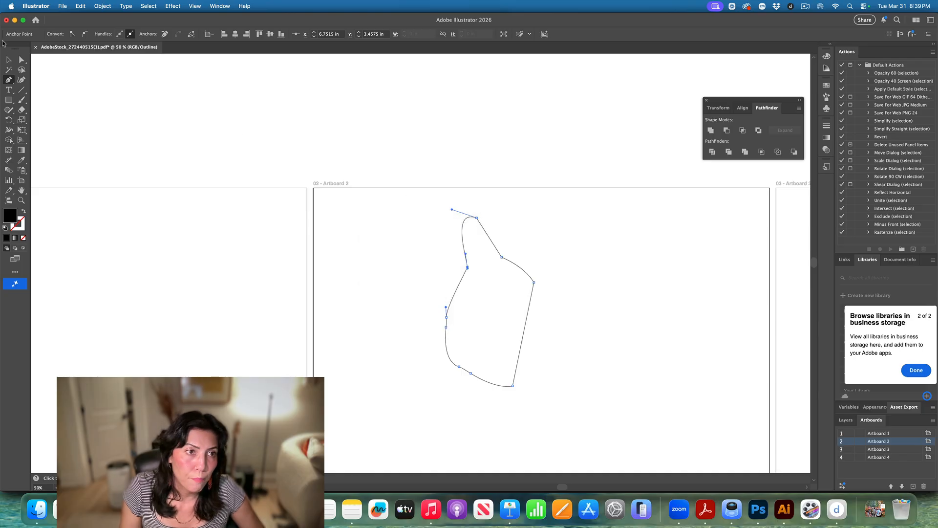
# Deselect the mask path and return from Outline view to the normal preview.
pyautogui.press('v')
pyautogui.click(220, 163)
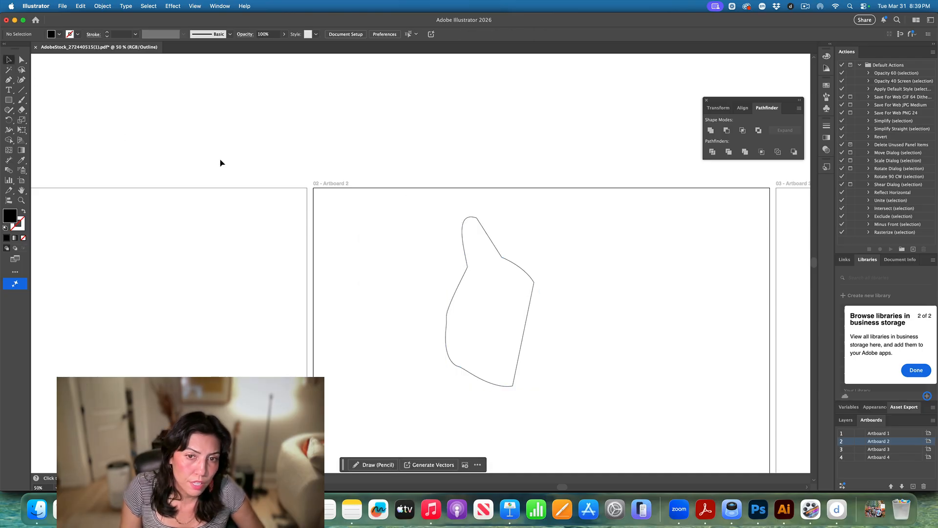
pyautogui.click(194, 6)
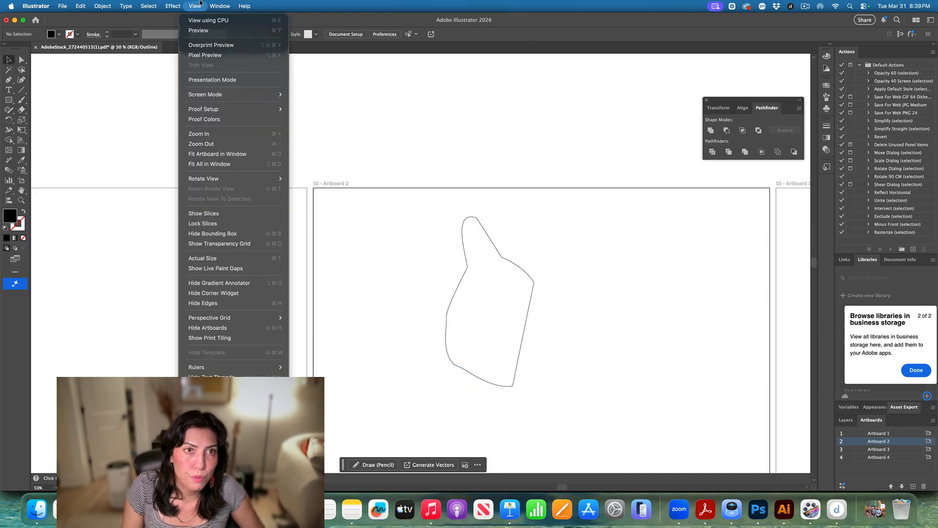
pyautogui.click(206, 31)
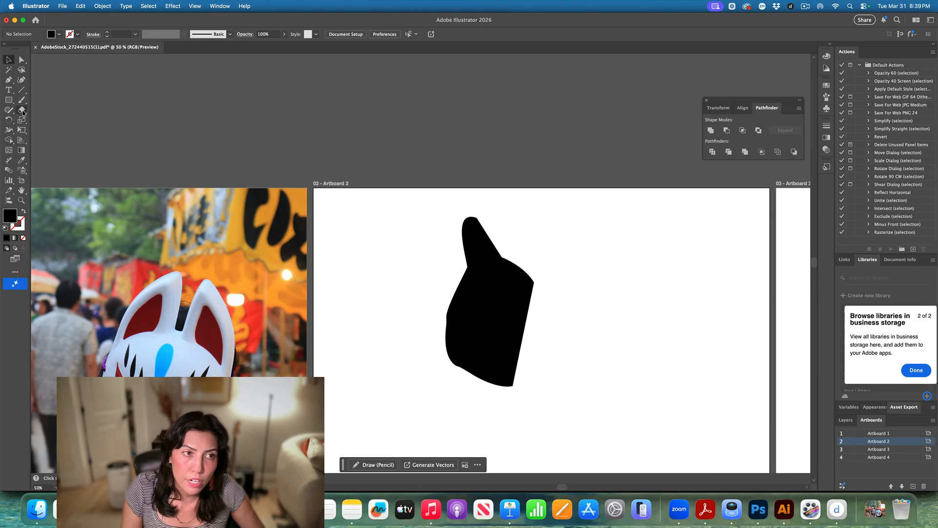
# Draw black rectangles on both sides of the mask shape and an ellipse about 5.93 by 8.09 in overlapping the wider rectangle.
pyautogui.click(8, 100)
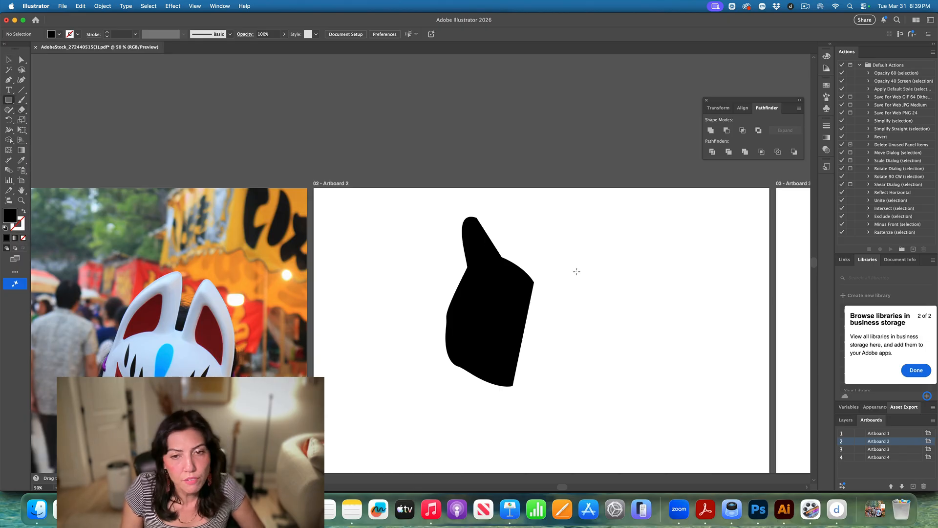
pyautogui.moveTo(561, 243)
pyautogui.mouseDown()
pyautogui.moveTo(666, 325)
pyautogui.moveTo(688, 354)
pyautogui.mouseUp()
pyautogui.moveTo(368, 242); pyautogui.dragTo(416, 374)
pyautogui.moveTo(12, 100); pyautogui.dragTo(52, 121)
pyautogui.moveTo(574, 324); pyautogui.dragTo(710, 467)
pyautogui.press('v')
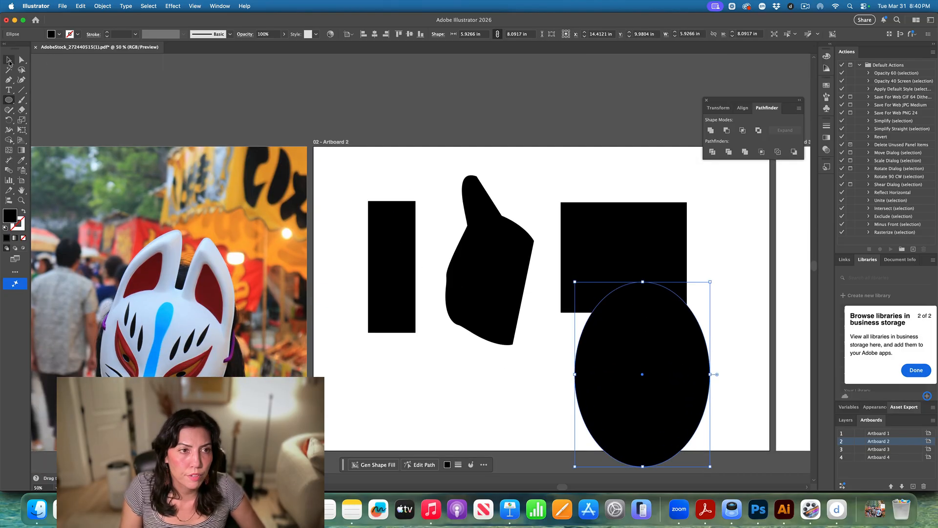
# Delete both rectangles, the mask shape and the ellipse from Artboard 2.
pyautogui.scroll(-1, 450, 238)
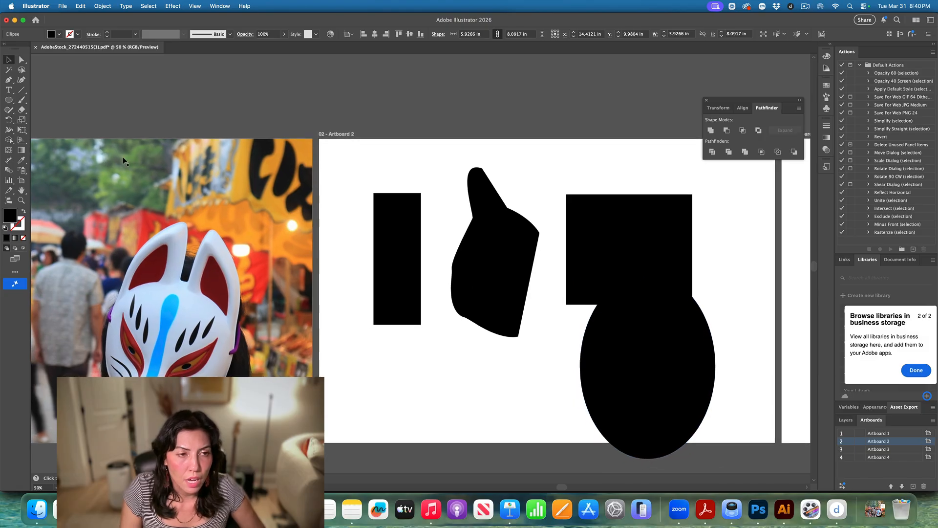
pyautogui.scroll(-1, 481, 197)
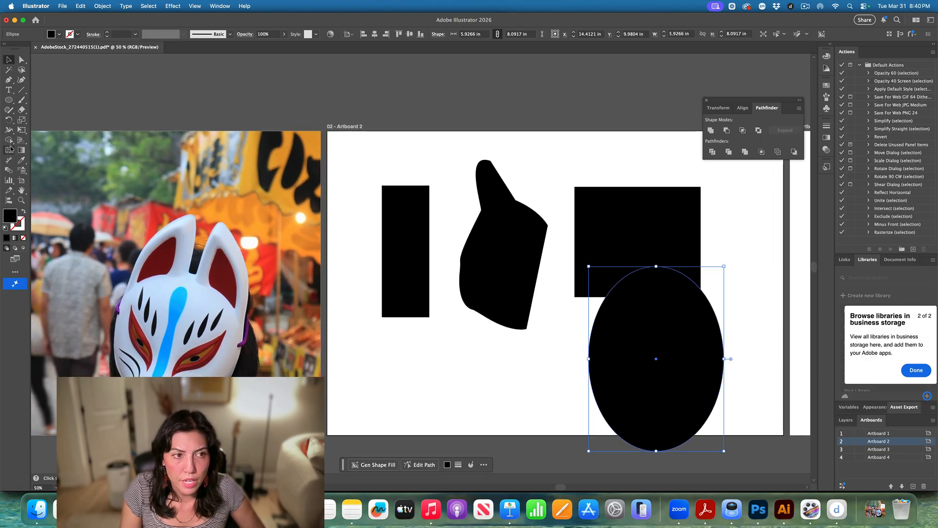
pyautogui.click(19, 151)
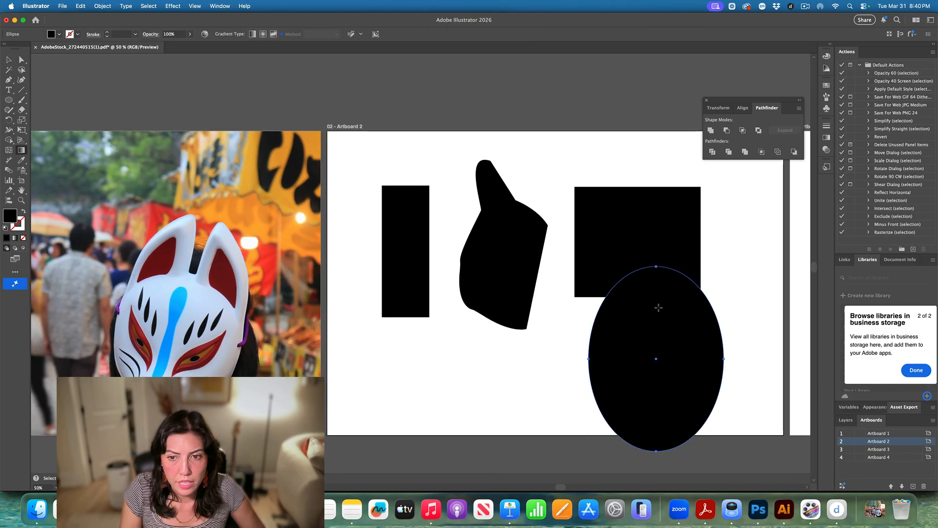
pyautogui.scroll(-1, 660, 288)
pyautogui.press('v')
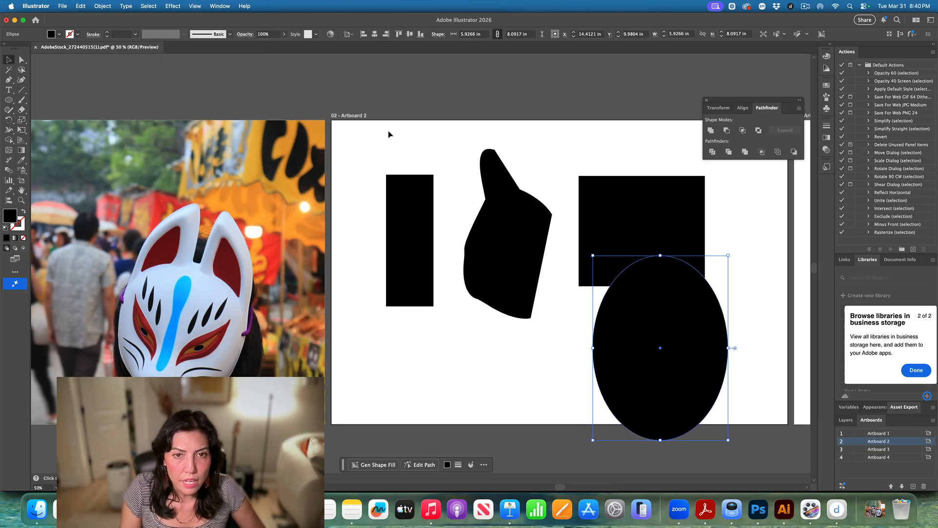
pyautogui.moveTo(384, 132); pyautogui.dragTo(737, 415)
pyautogui.hscroll(-1, 737, 415)
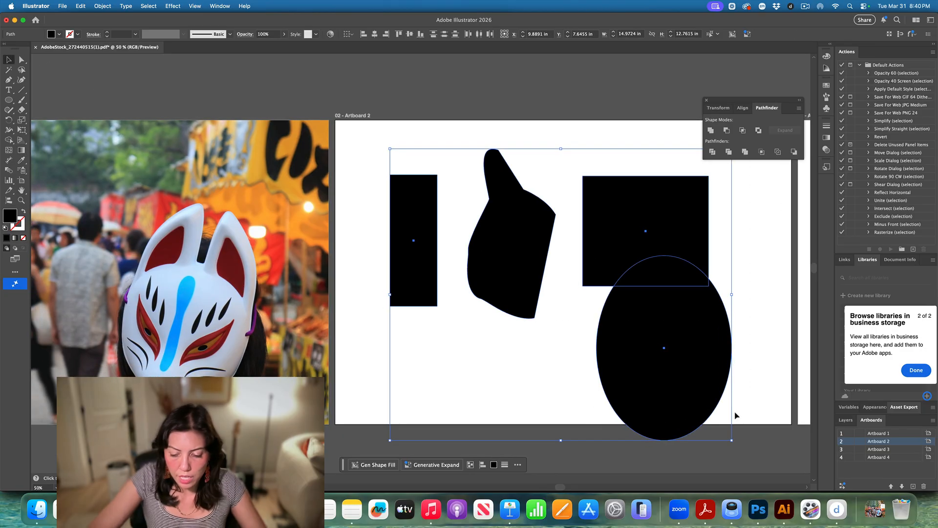
pyautogui.press('Delete')
pyautogui.hscroll(-1, 591, 188)
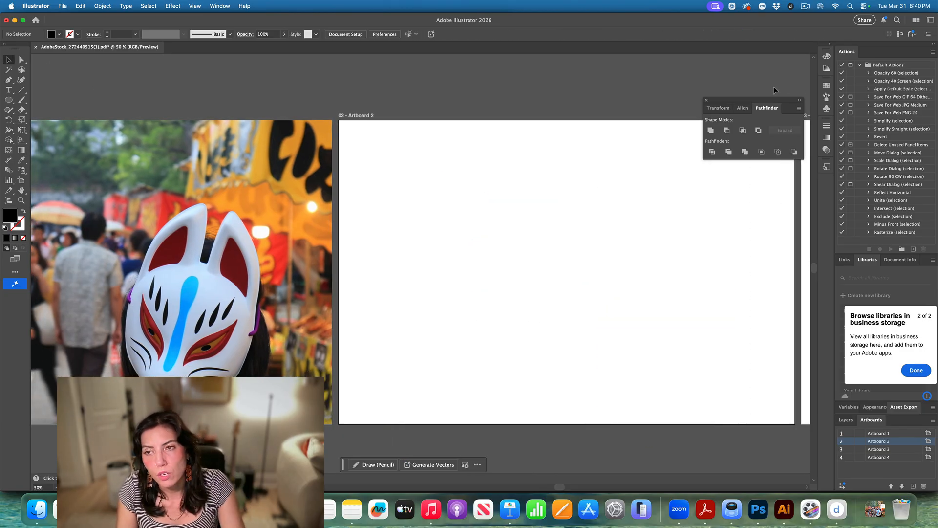
# Bring up the document's layer list in place of the artboard list.
pyautogui.scroll(3, 264, 215)
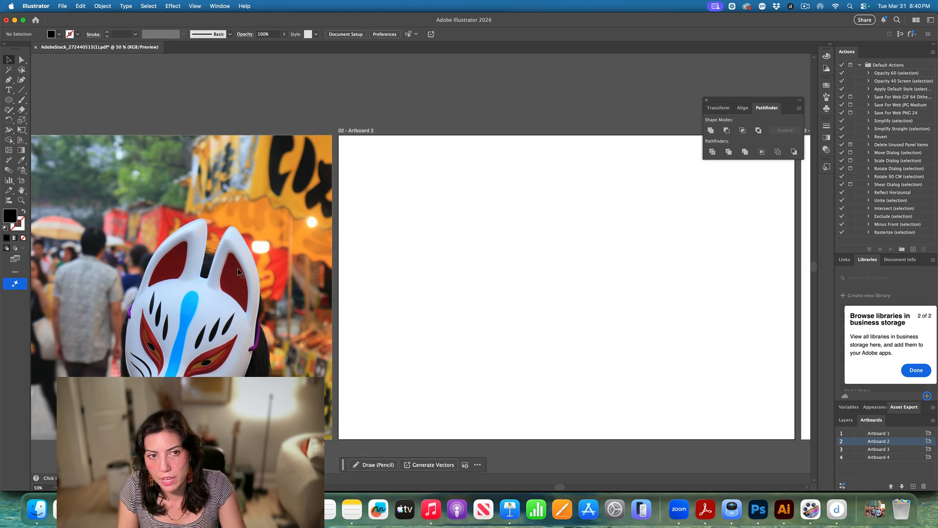
pyautogui.scroll(-1, 237, 269)
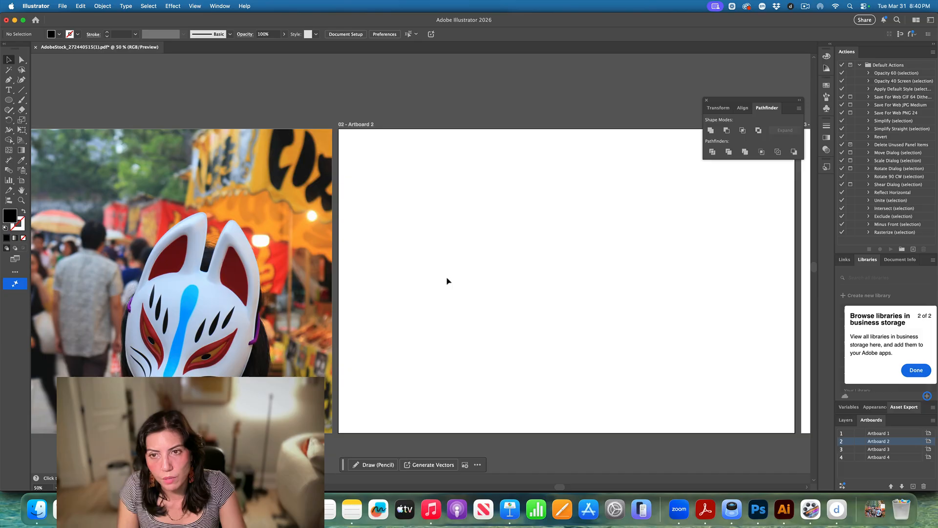
pyautogui.scroll(-3, 447, 281)
pyautogui.hscroll(2, 446, 281)
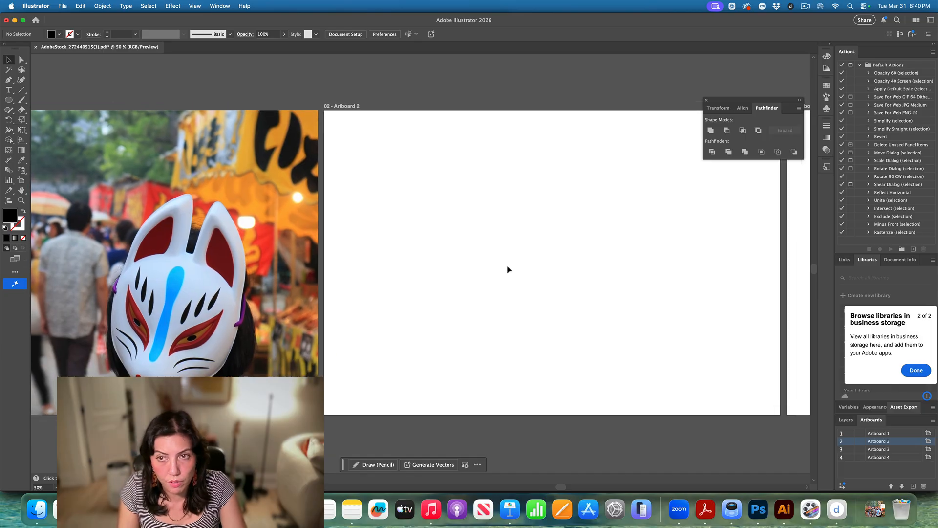
pyautogui.click(846, 420)
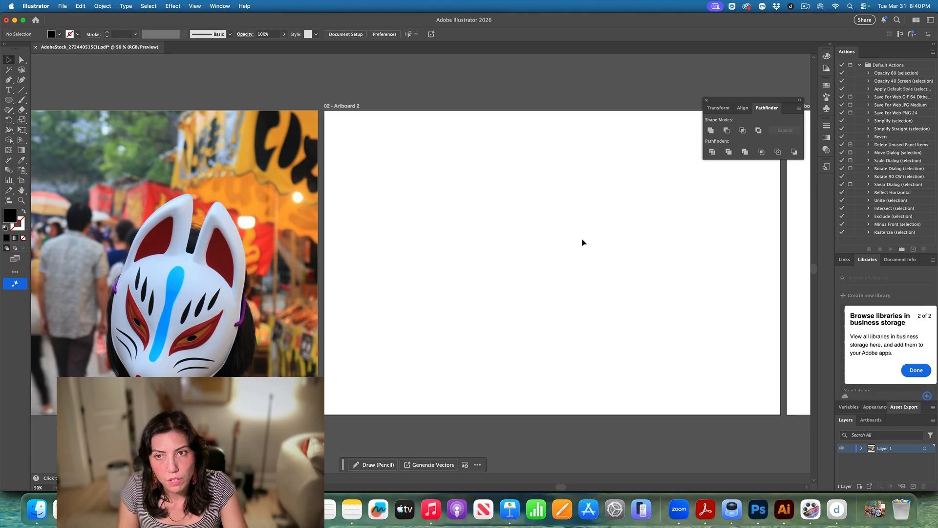
pyautogui.scroll(-4, 491, 234)
pyautogui.hscroll(-3, 491, 234)
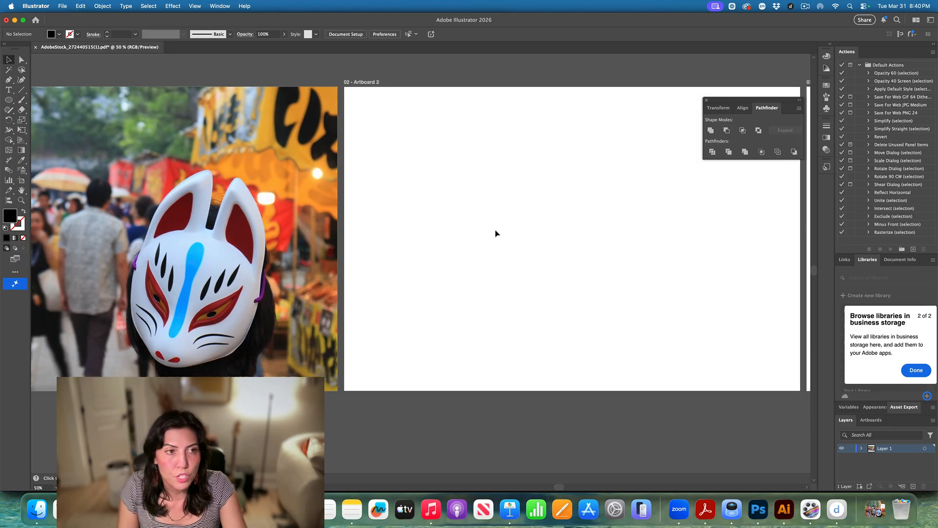
# Draw two overlapping black ellipses on Artboard 2, about 8.72 by 8.83 in and 9.85 by 9.32 in.
pyautogui.click(8, 100)
pyautogui.moveTo(437, 135); pyautogui.dragTo(636, 337)
pyautogui.scroll(1, 566, 201)
pyautogui.scroll(-2, 566, 200)
pyautogui.hscroll(-2, 565, 200)
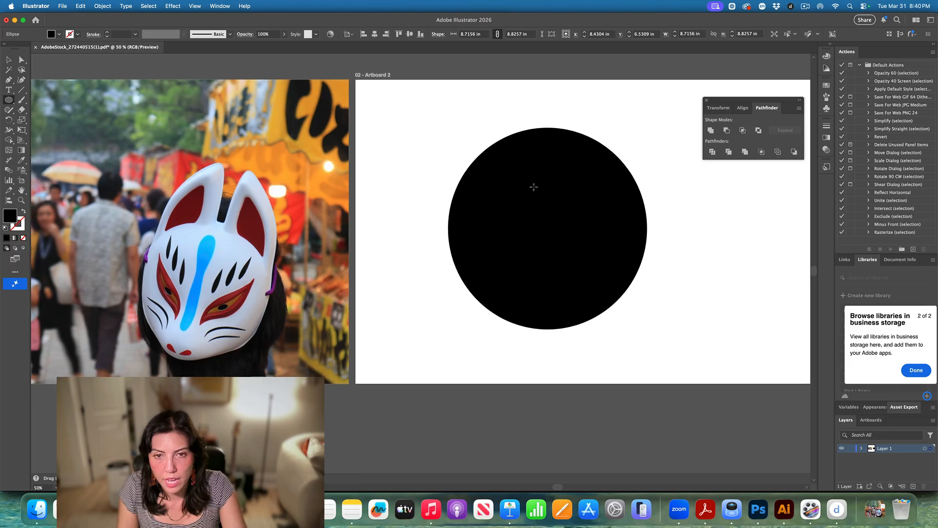
pyautogui.moveTo(534, 186); pyautogui.dragTo(759, 398)
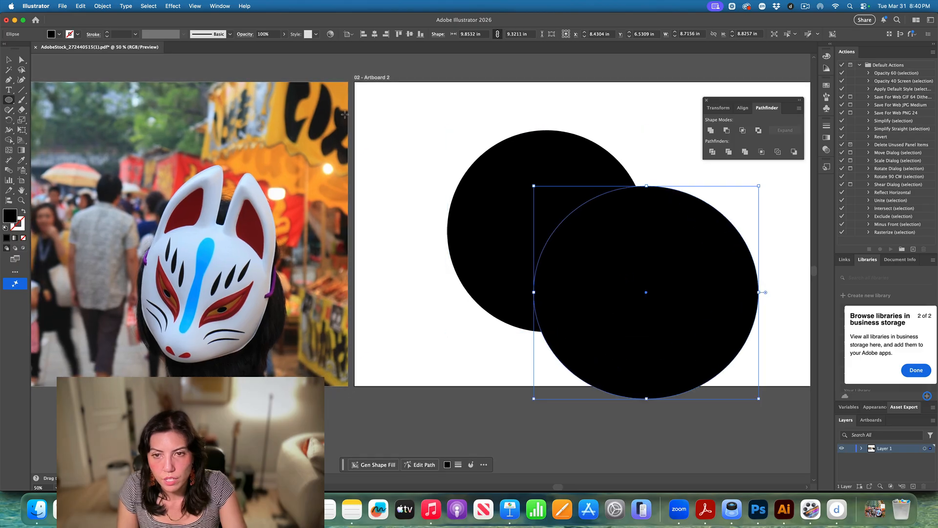
# Move both circles up and to the left on the artboard, then shift the front circle slightly further over the back one.
pyautogui.click(7, 59)
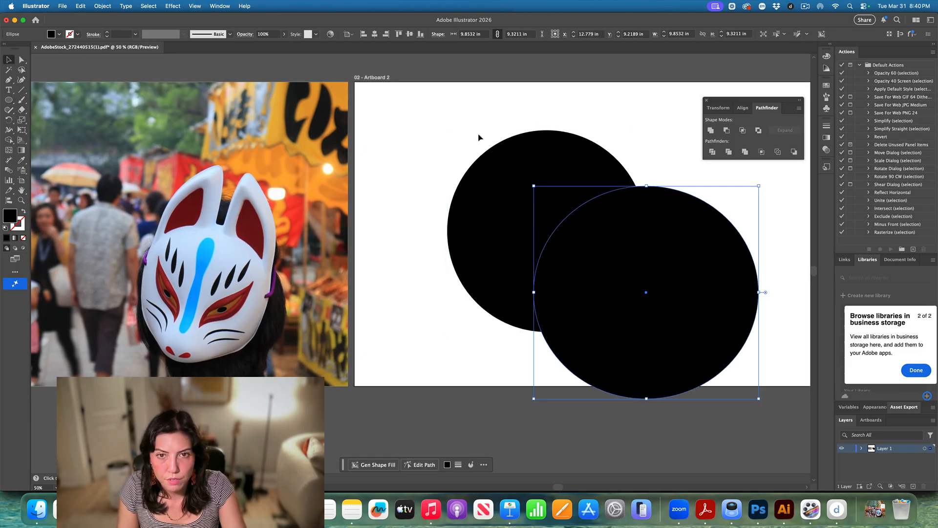
pyautogui.moveTo(454, 120); pyautogui.dragTo(553, 253)
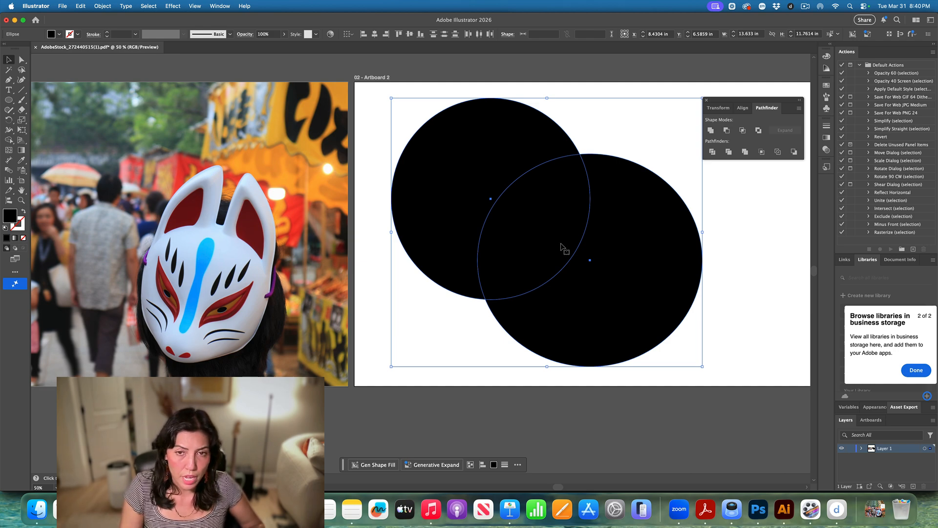
pyautogui.click(595, 146)
pyautogui.moveTo(659, 271); pyautogui.dragTo(646, 264)
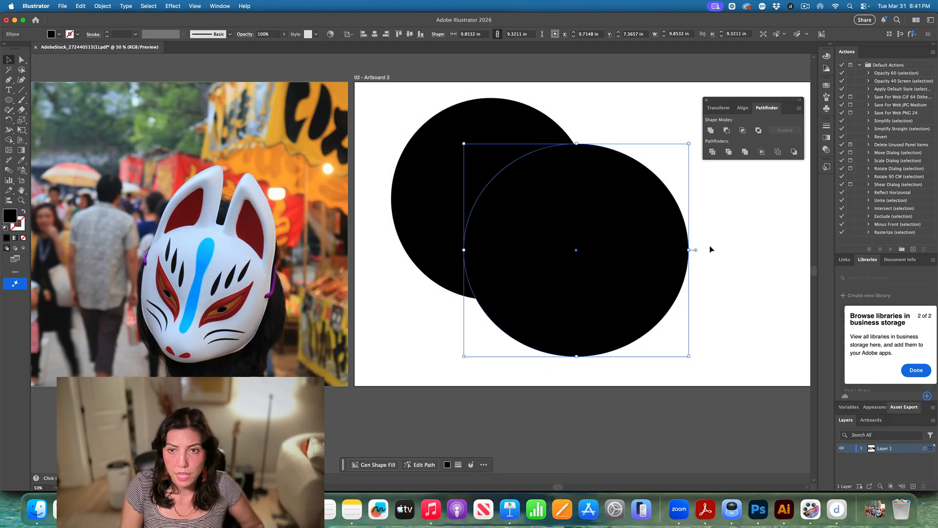
# Change the front circle's fill to dark red by raising the red value in the RGB color mixer.
pyautogui.click(51, 35)
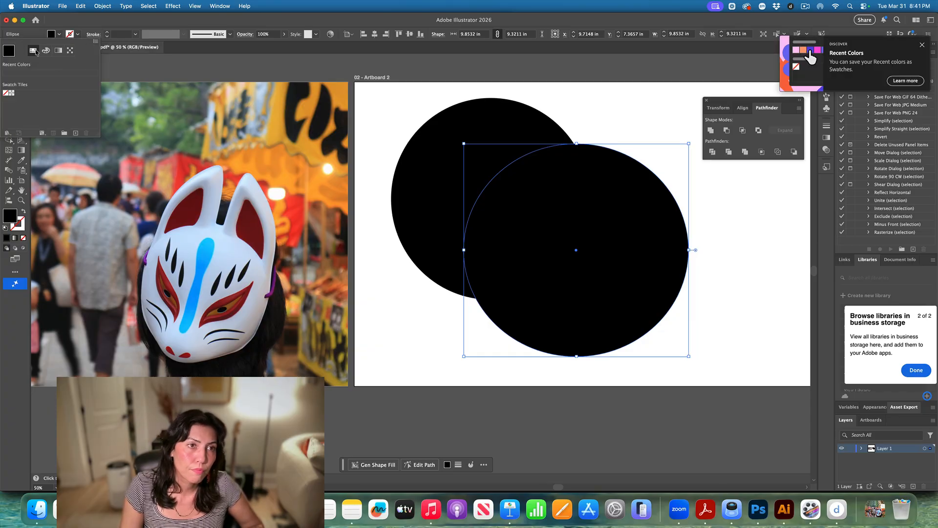
pyautogui.click(46, 51)
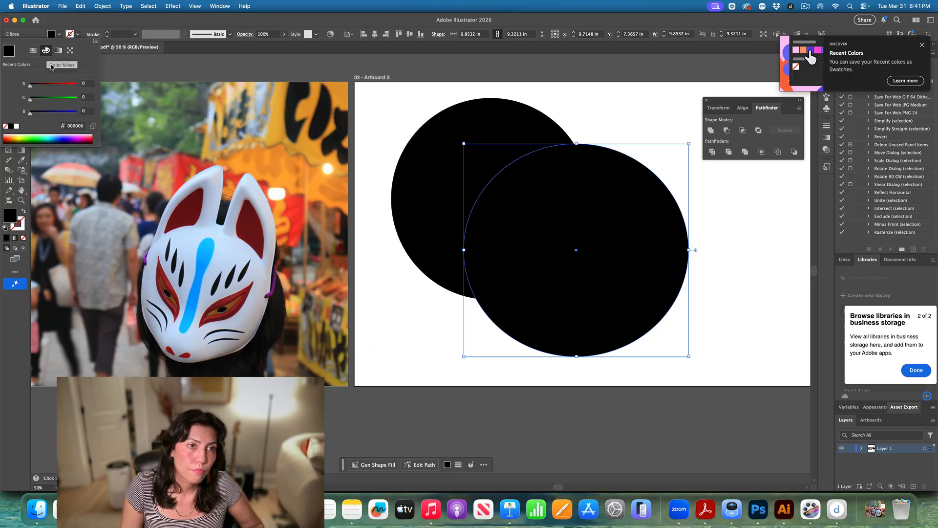
pyautogui.click(66, 88)
pyautogui.press('Escape')
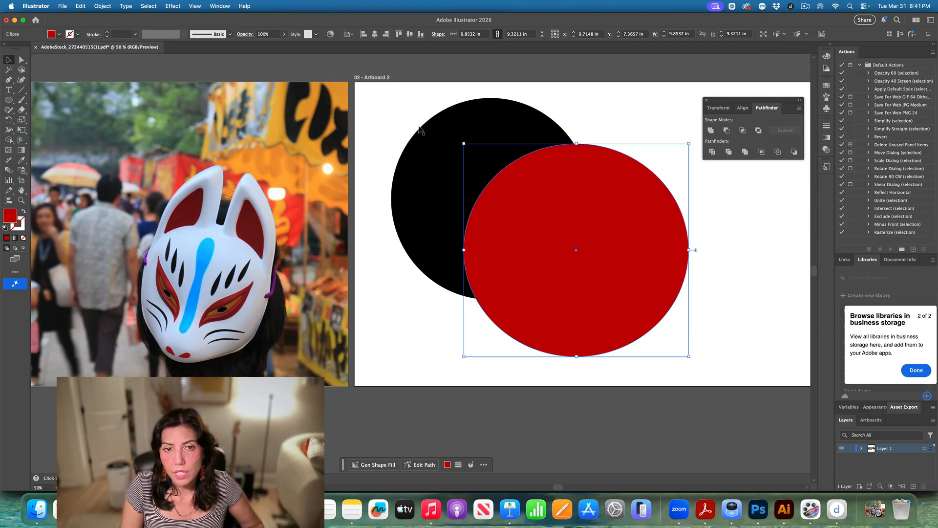
# Examine the overlap of the two circles in Outline view, then return to the normal preview.
pyautogui.moveTo(395, 111); pyautogui.dragTo(639, 256)
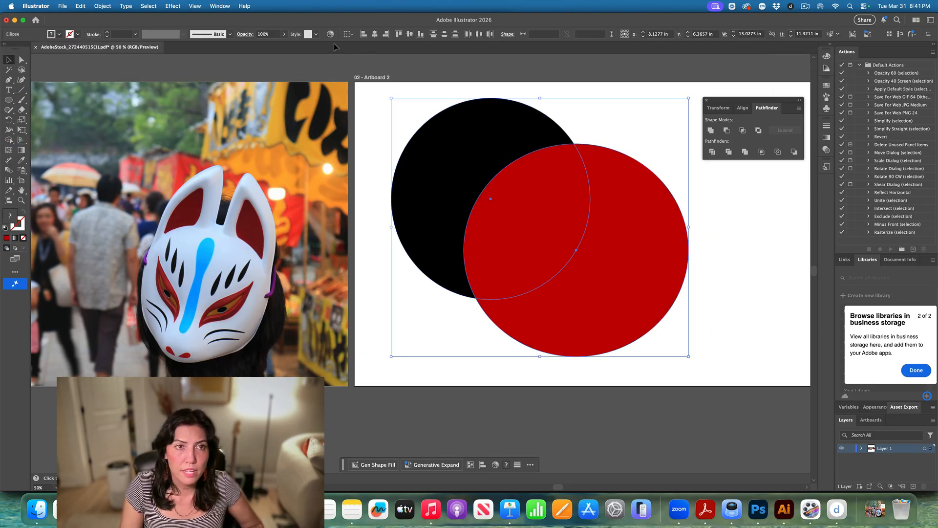
pyautogui.scroll(-1, 334, 47)
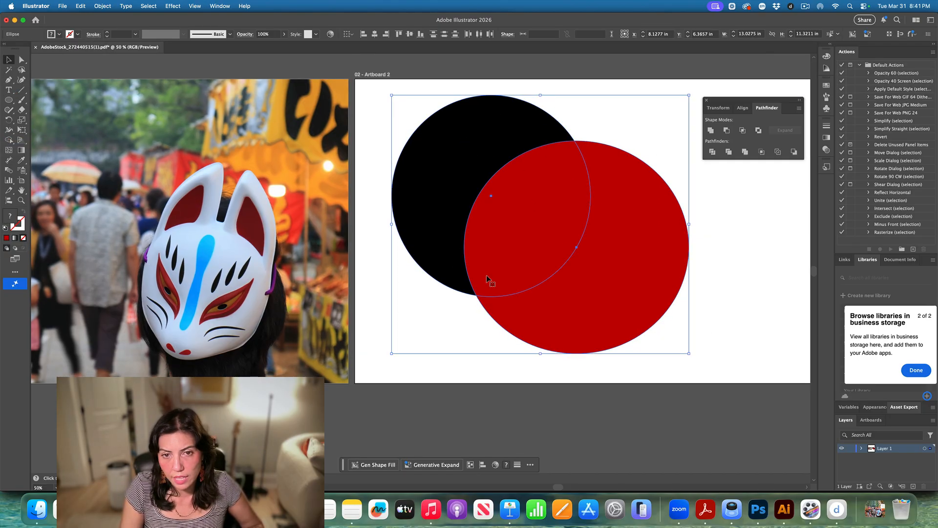
pyautogui.click(409, 103)
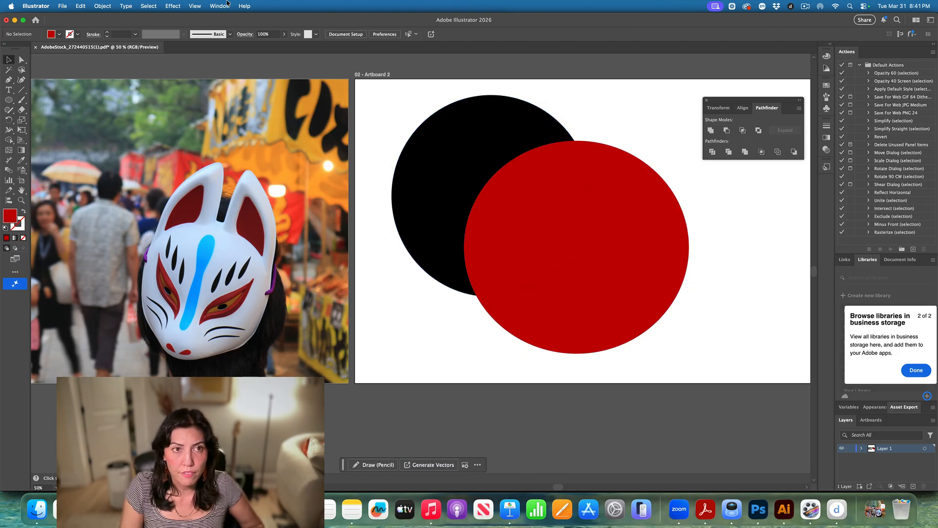
pyautogui.click(196, 6)
pyautogui.click(198, 30)
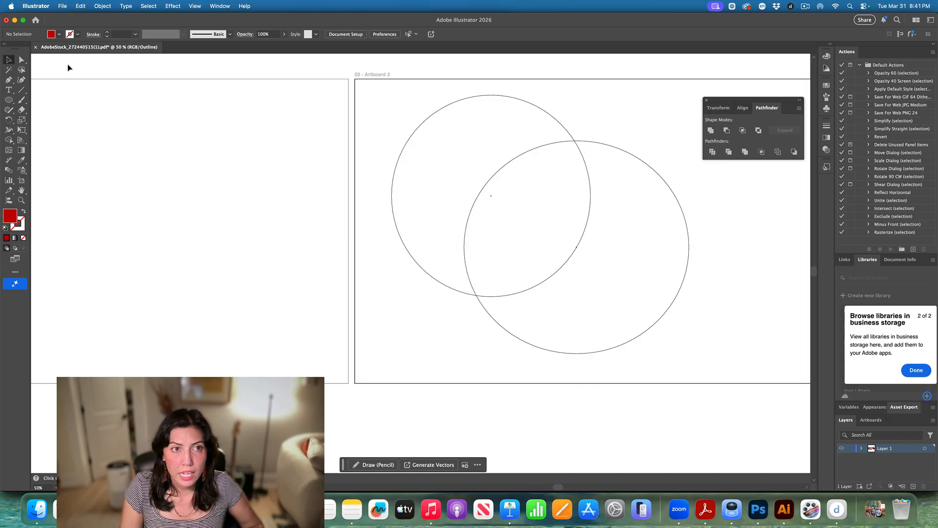
pyautogui.scroll(-2, 67, 65)
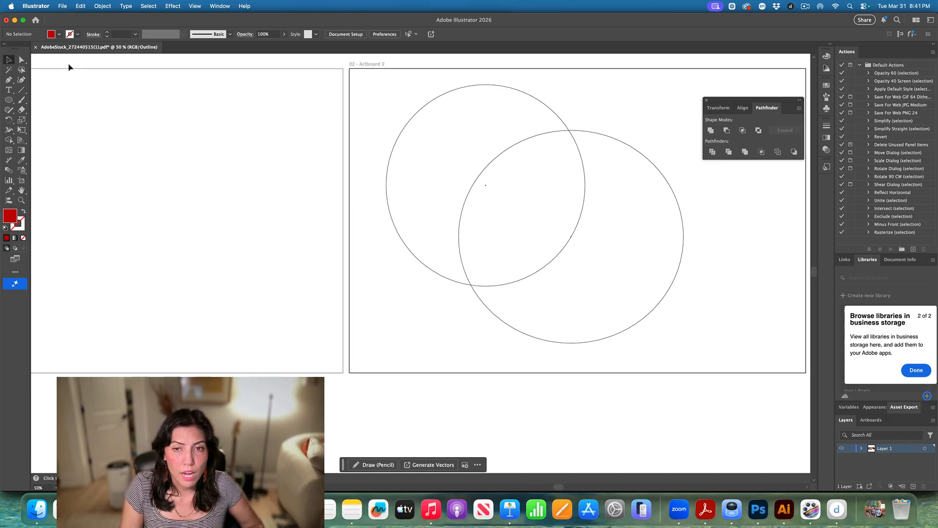
pyautogui.click(195, 6)
pyautogui.click(197, 19)
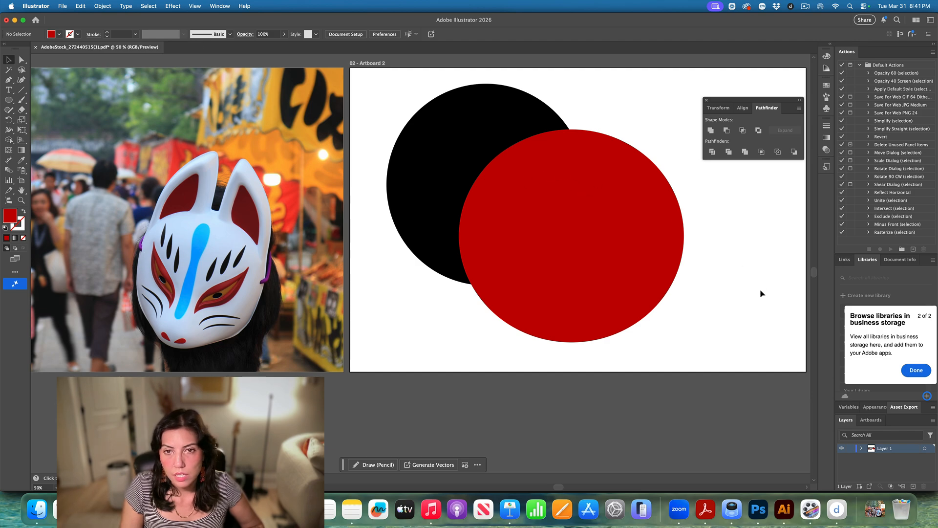
# Unite the black and red circles into a single shape with Pathfinder and inspect its path in Outline view.
pyautogui.moveTo(611, 109); pyautogui.dragTo(506, 152)
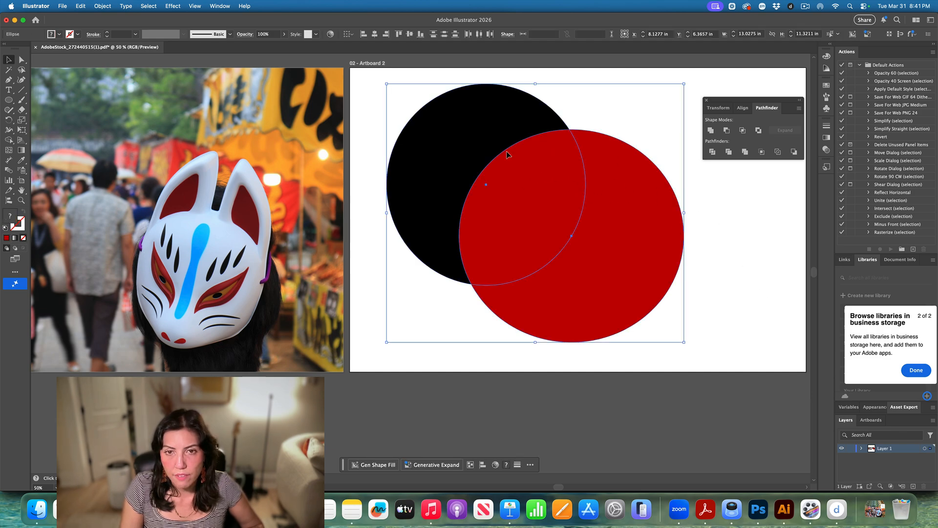
pyautogui.click(711, 131)
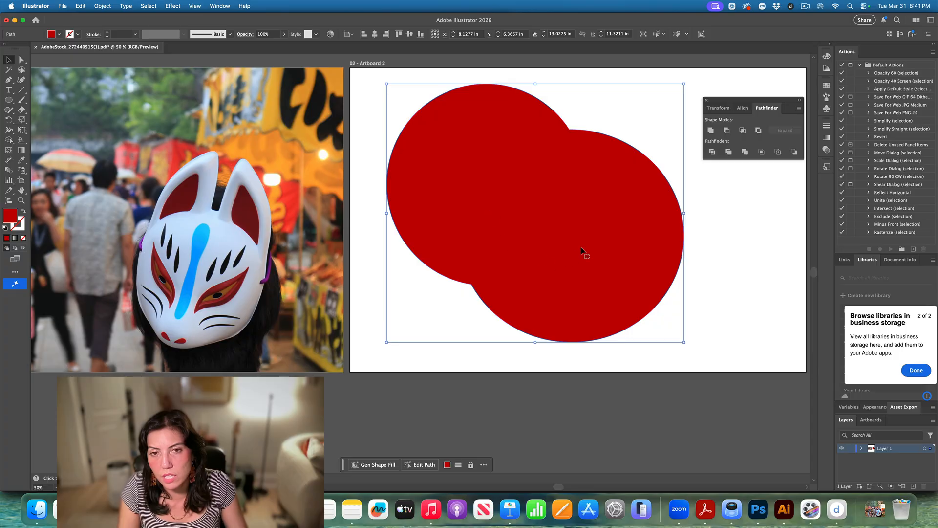
pyautogui.click(193, 6)
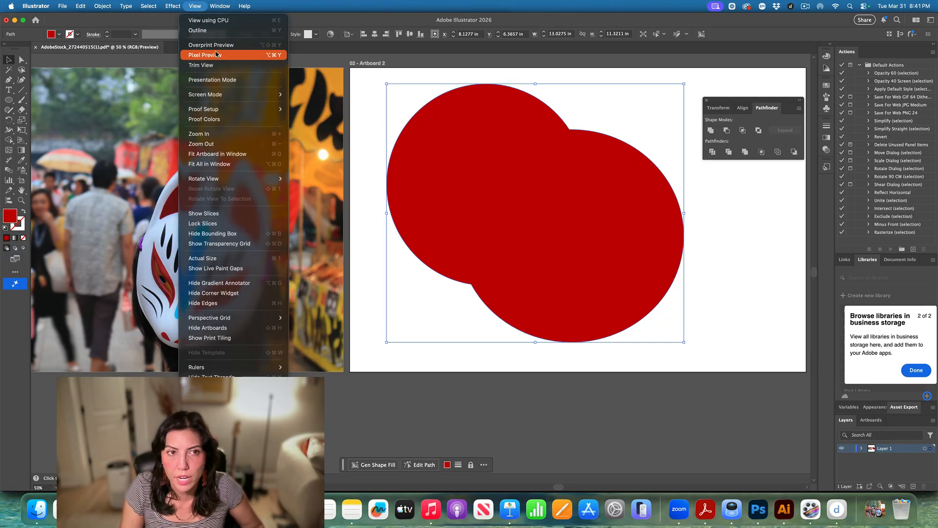
pyautogui.click(212, 30)
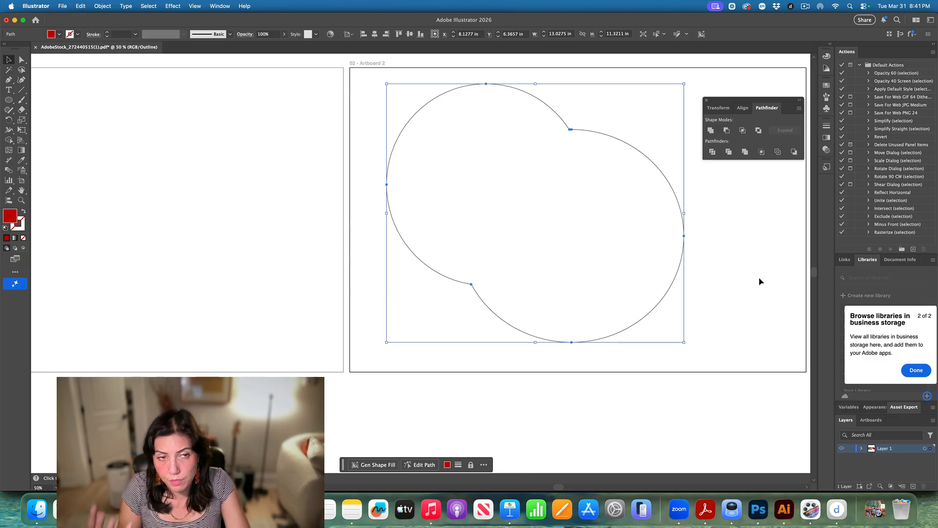
# Undo the union of the circles, deselect them and switch from Outline view back to the normal preview.
pyautogui.press('super+z')
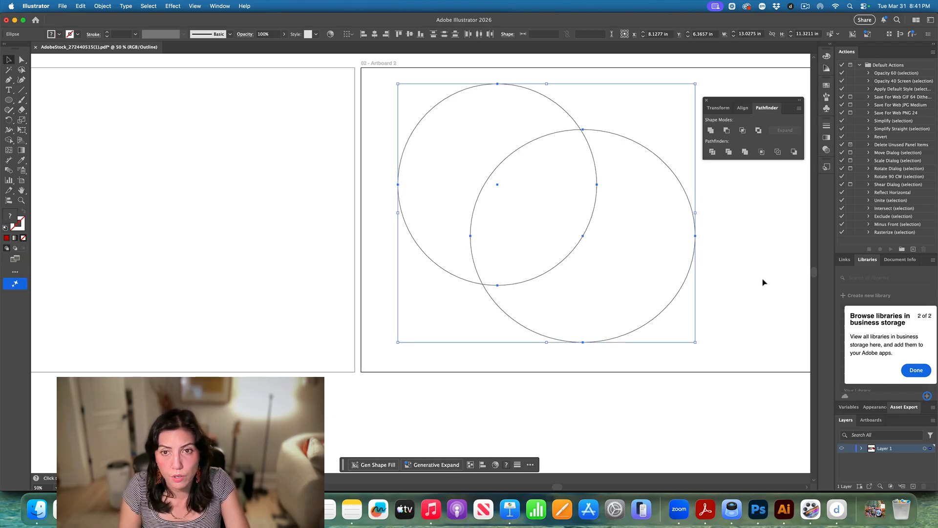
pyautogui.click(795, 250)
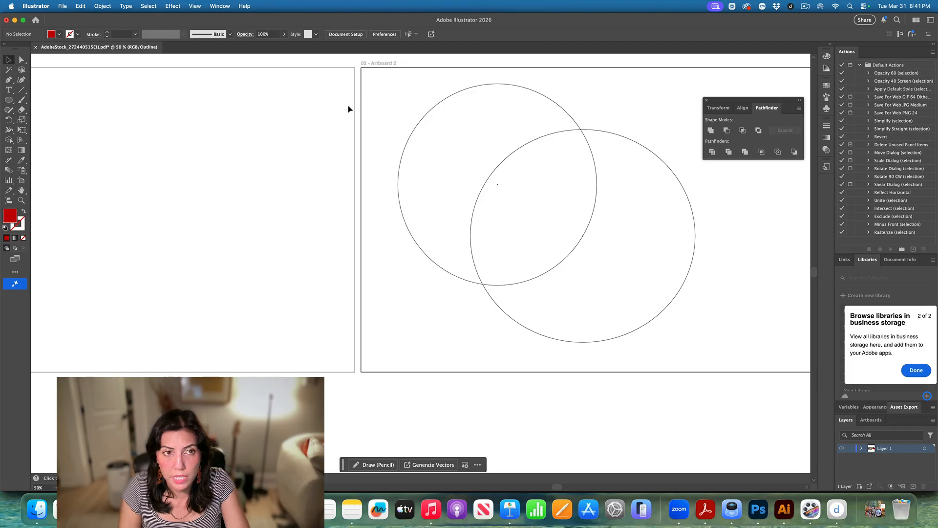
pyautogui.hscroll(-1, 350, 109)
pyautogui.click(195, 6)
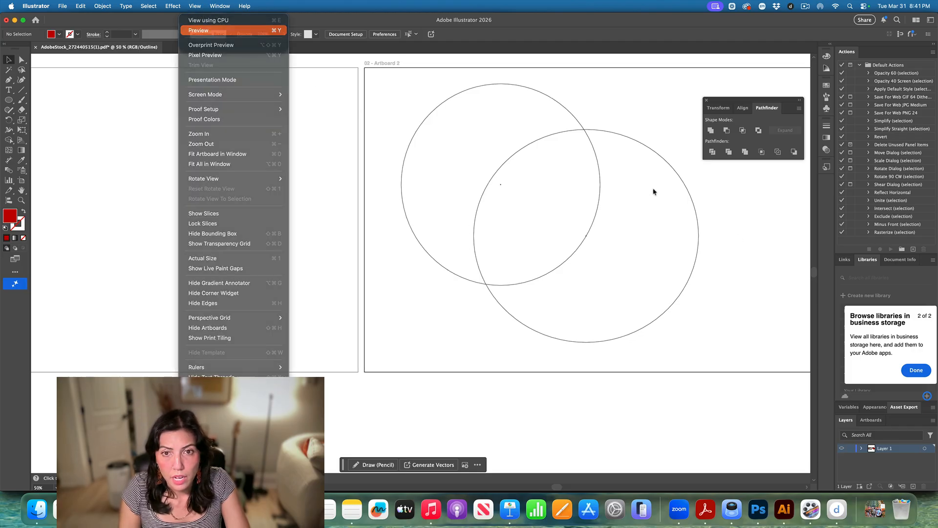
pyautogui.click(210, 30)
# Subtract the front red circle from the black one with Pathfinder's Minus Front to form a crescent, and deselect it.
pyautogui.moveTo(571, 103); pyautogui.dragTo(609, 201)
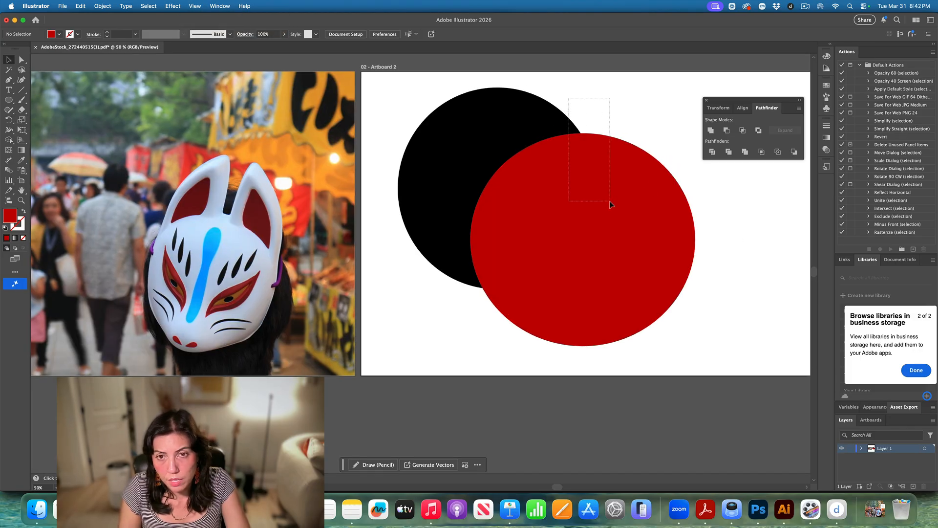
pyautogui.click(727, 131)
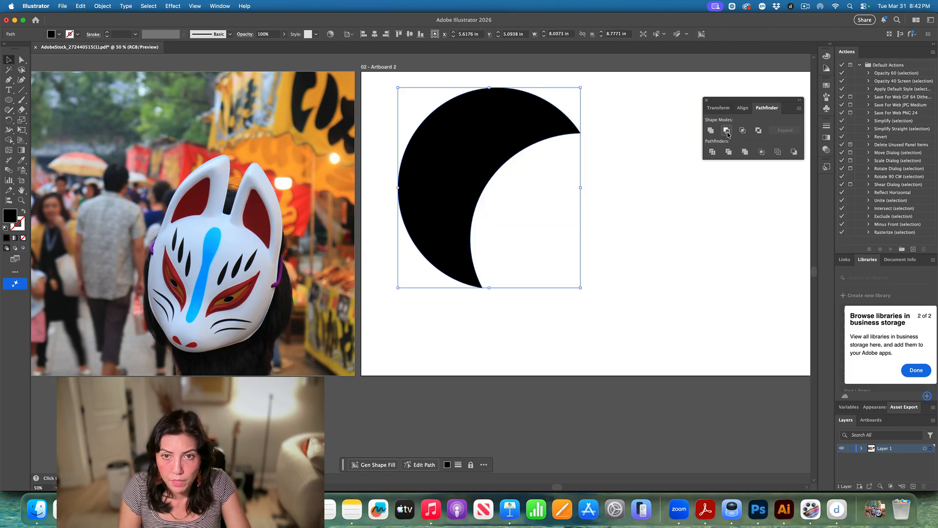
pyautogui.click(626, 199)
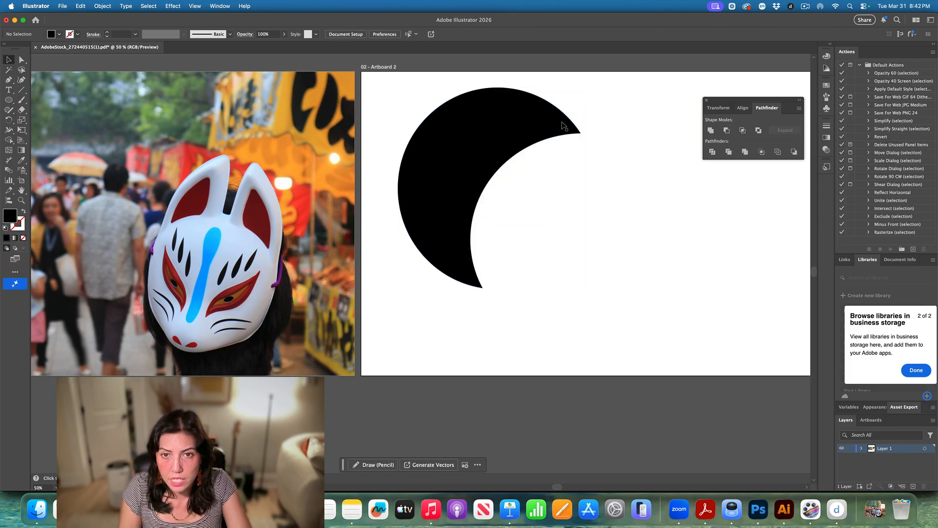
# Revert the crescent to the two circles and try Pathfinder's Intersect on them, undoing the intersection.
pyautogui.click(489, 104)
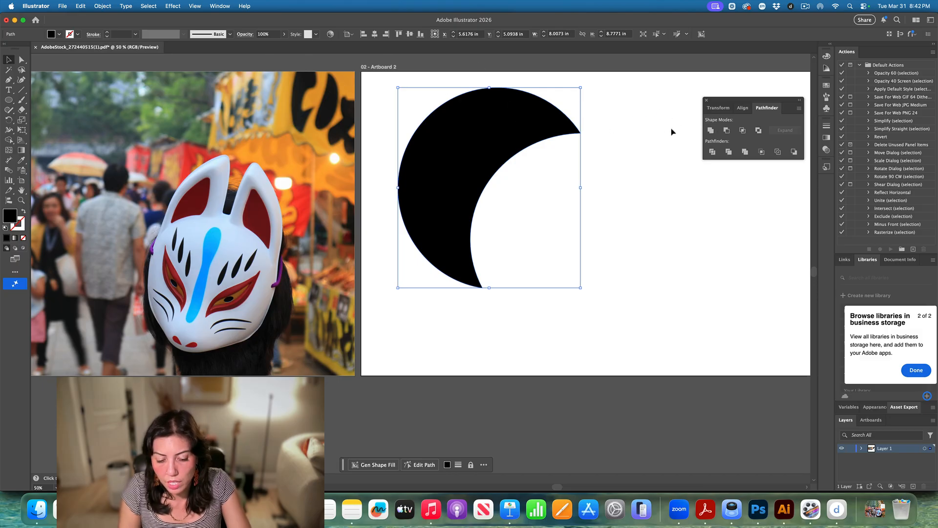
pyautogui.press('super+z')
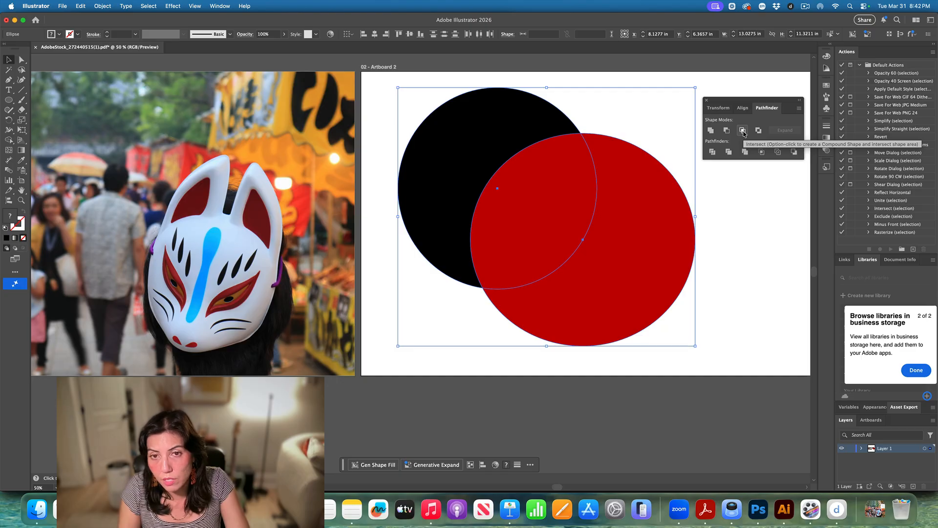
pyautogui.click(743, 131)
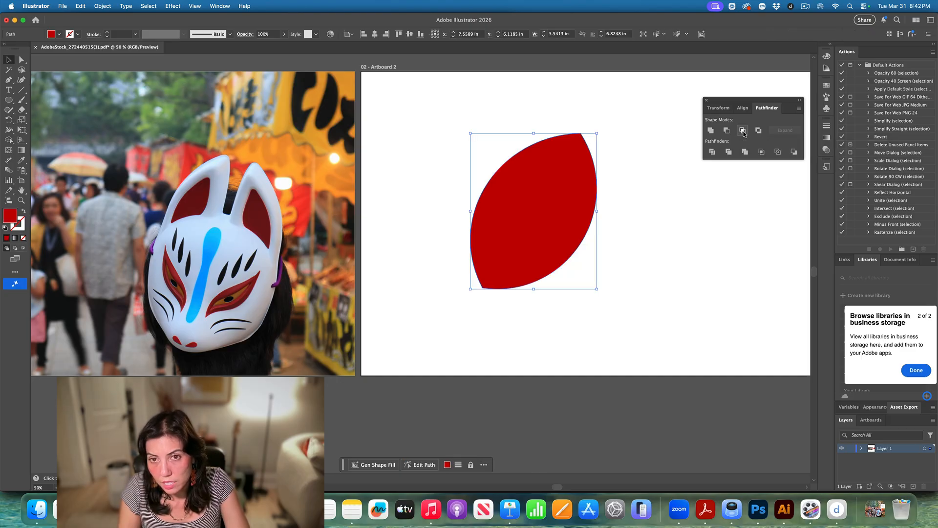
pyautogui.press('super+z')
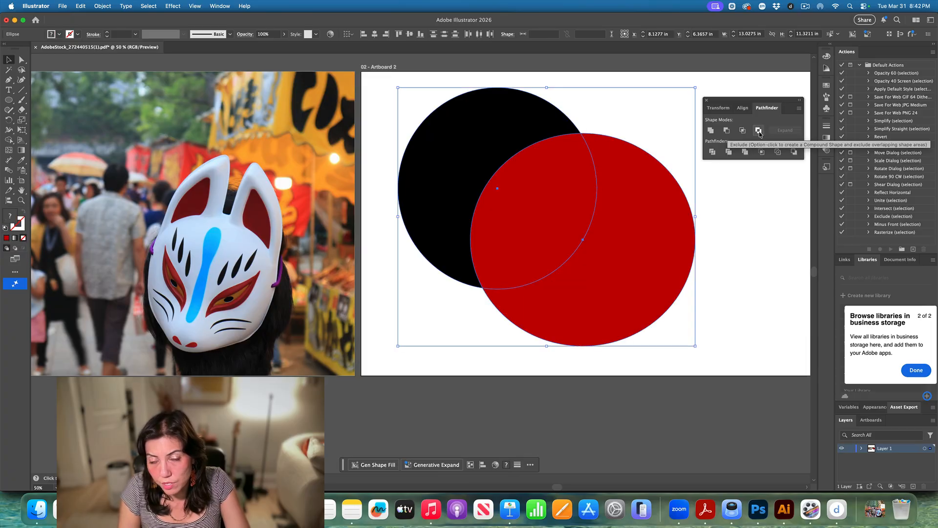
# Try Pathfinder's Exclude on the two circles to knock out their overlap, then undo it.
pyautogui.click(758, 131)
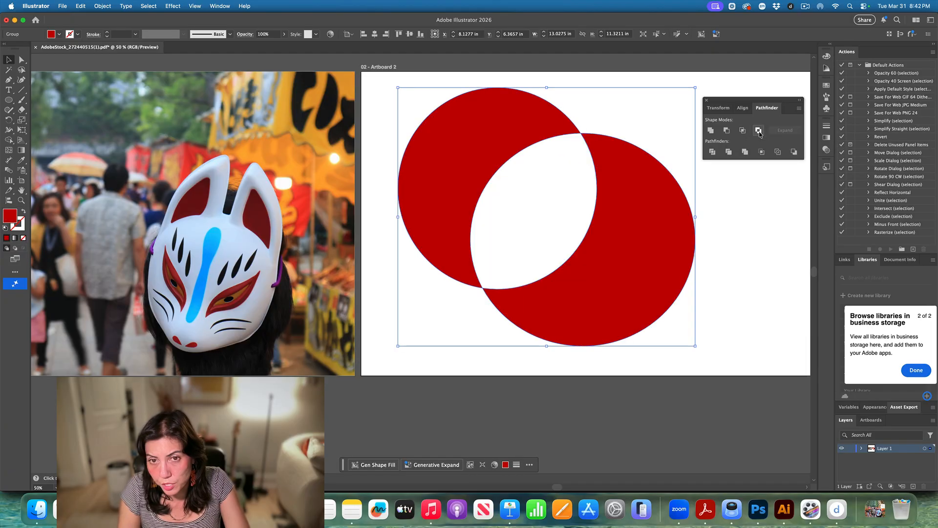
pyautogui.press('super')
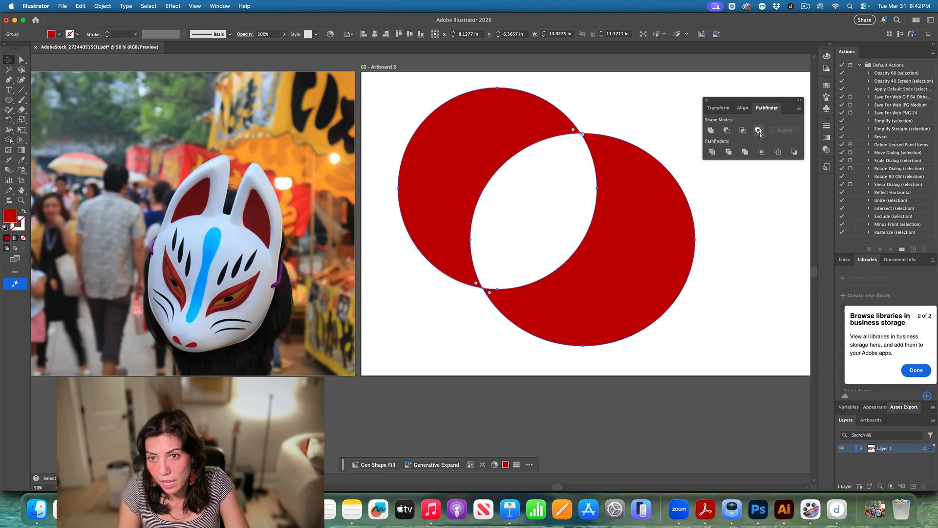
pyautogui.press('super+z')
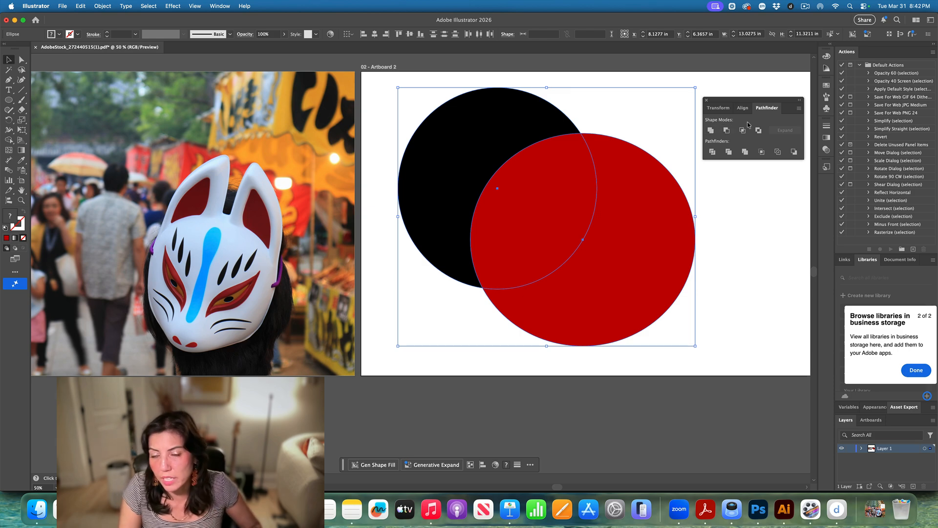
# Divide the two overlapping circles with Pathfinder and select only the overlap piece with the Direct Selection tool.
pyautogui.click(713, 153)
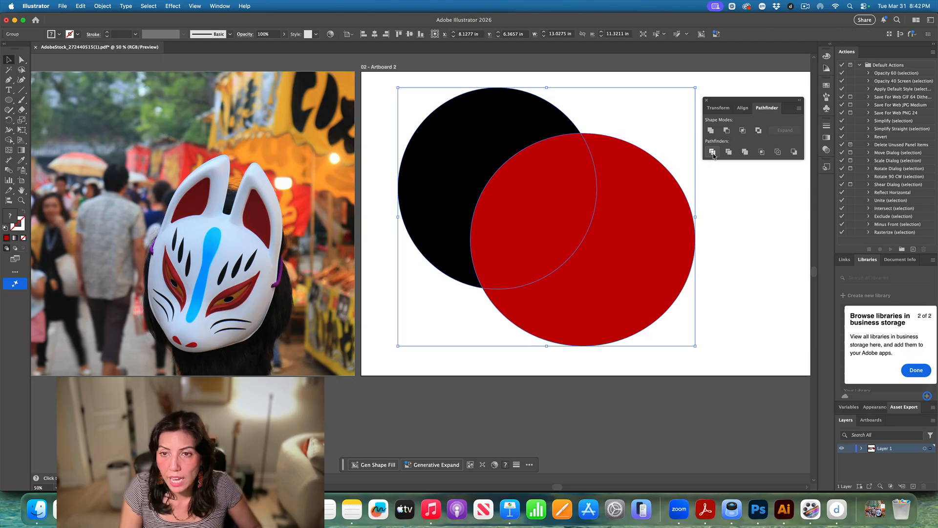
pyautogui.click(718, 180)
pyautogui.click(554, 181)
pyautogui.hscroll(-1, 554, 181)
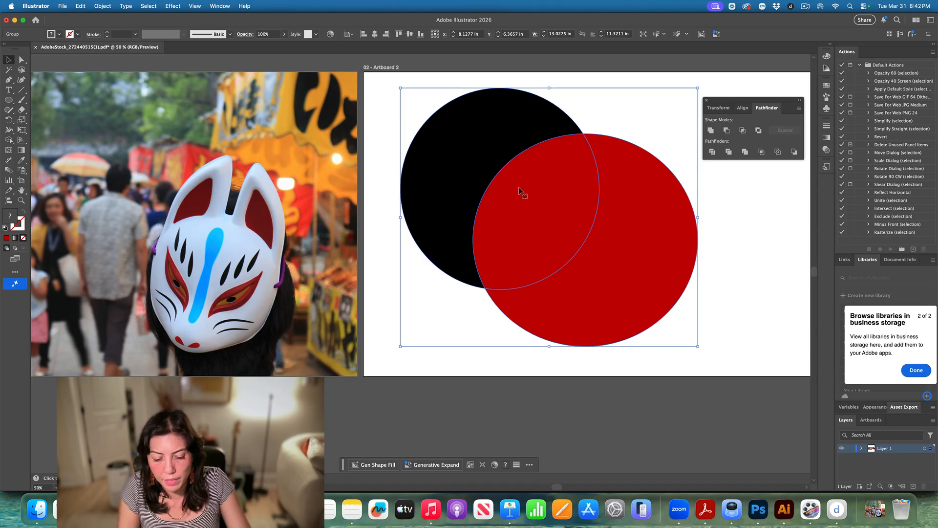
pyautogui.press('a')
pyautogui.click(608, 109)
pyautogui.click(556, 191)
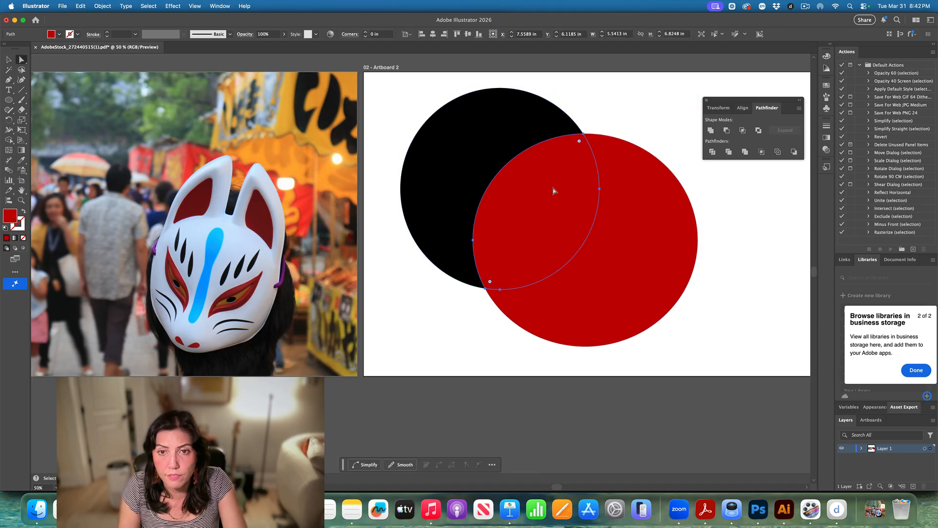
# Try a light blue fill on the overlap piece, then undo back to the two whole circles.
pyautogui.scroll(-1, 556, 186)
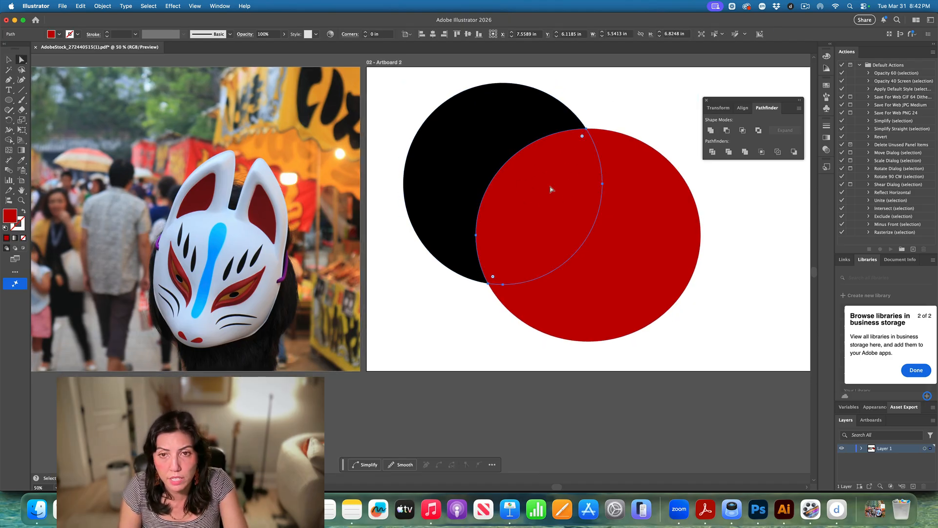
pyautogui.doubleClick(11, 215)
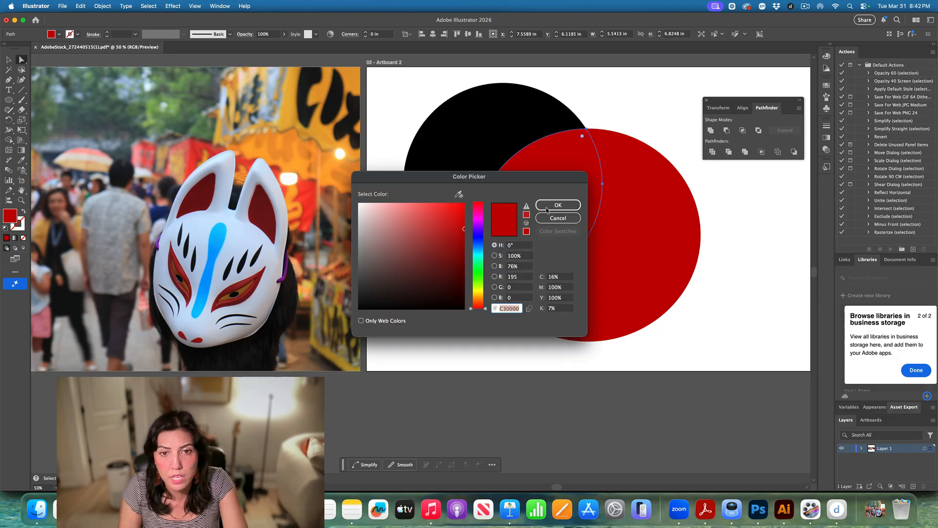
pyautogui.click(480, 249)
pyautogui.click(432, 217)
pyautogui.click(556, 204)
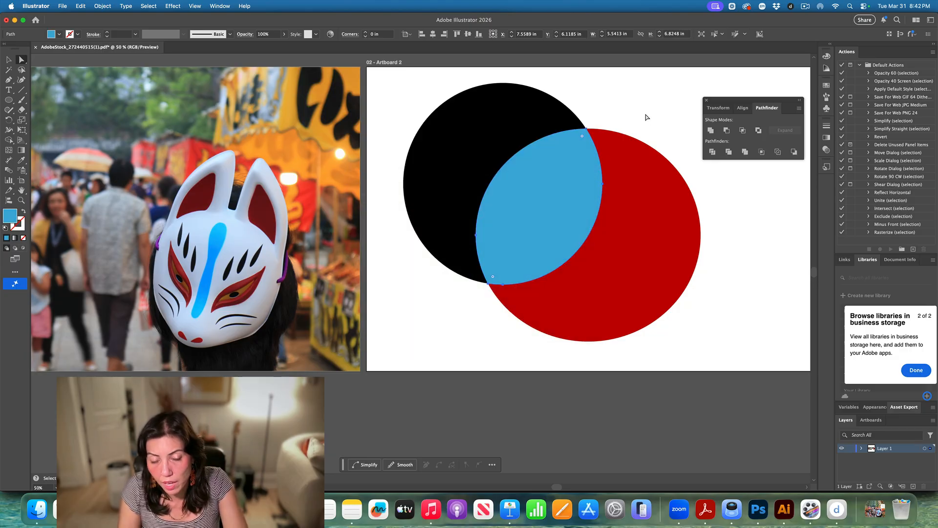
pyautogui.press('super+z')
pyautogui.press('super+z')
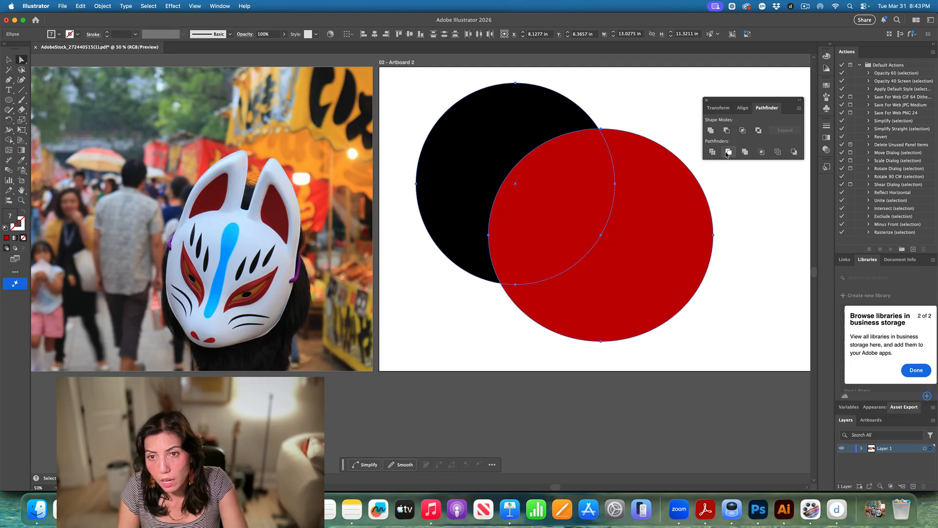
# Select both circles and try Pathfinder's Trim and Merge on them, undoing each result.
pyautogui.click(567, 185)
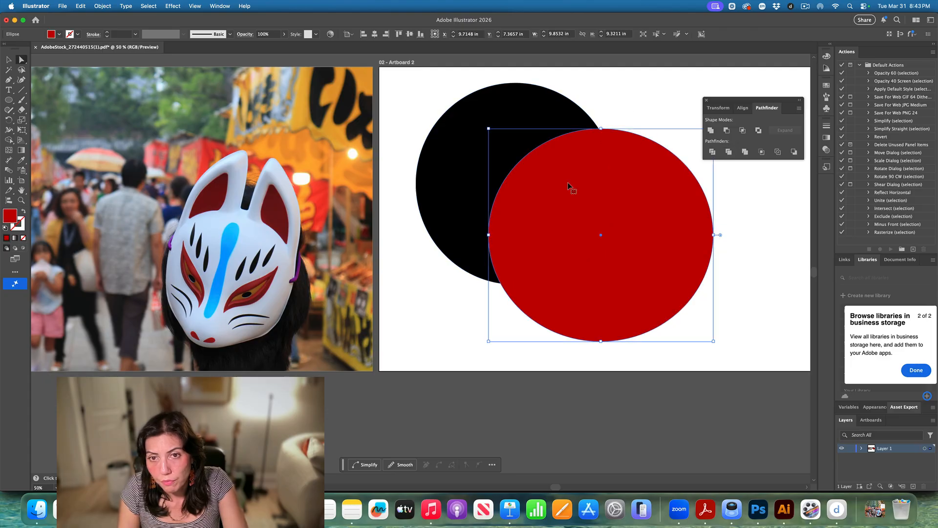
pyautogui.keyDown('shift'); pyautogui.click(562, 119); pyautogui.keyUp('shift')
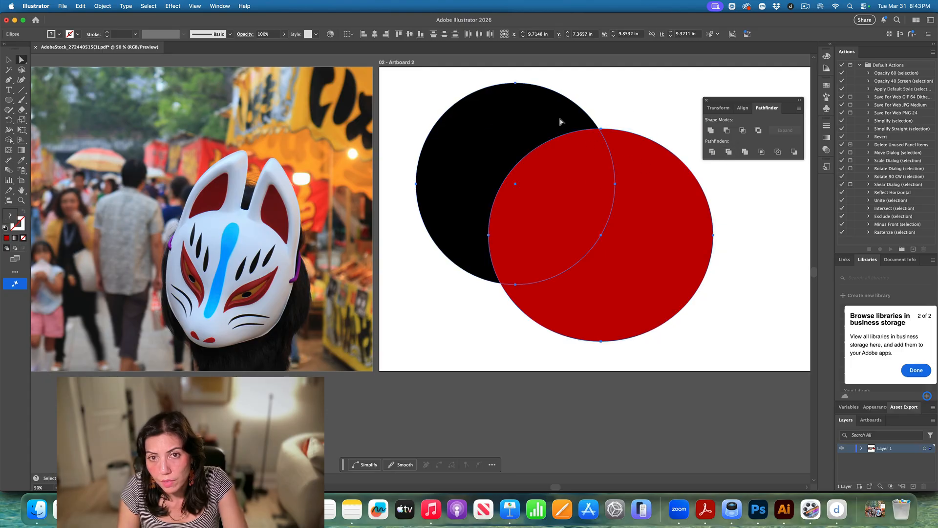
pyautogui.click(729, 152)
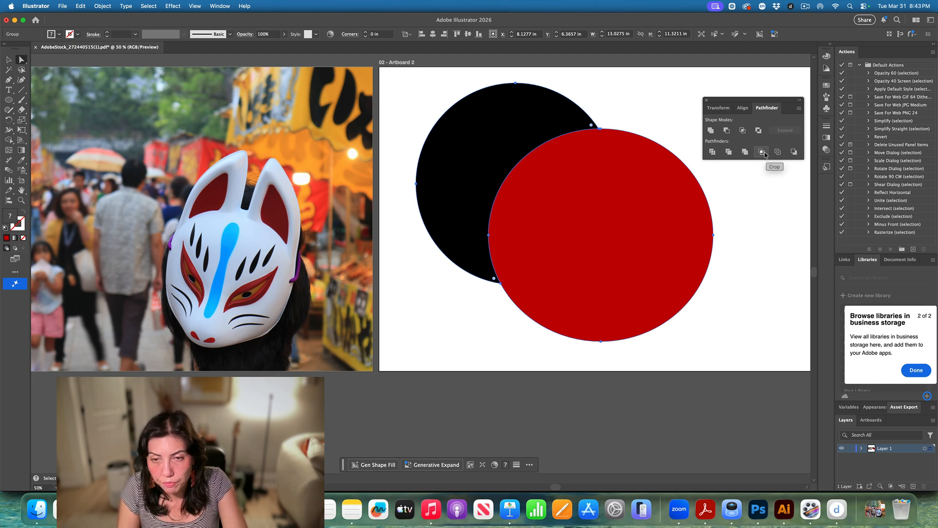
pyautogui.press('super+z')
pyautogui.click(744, 152)
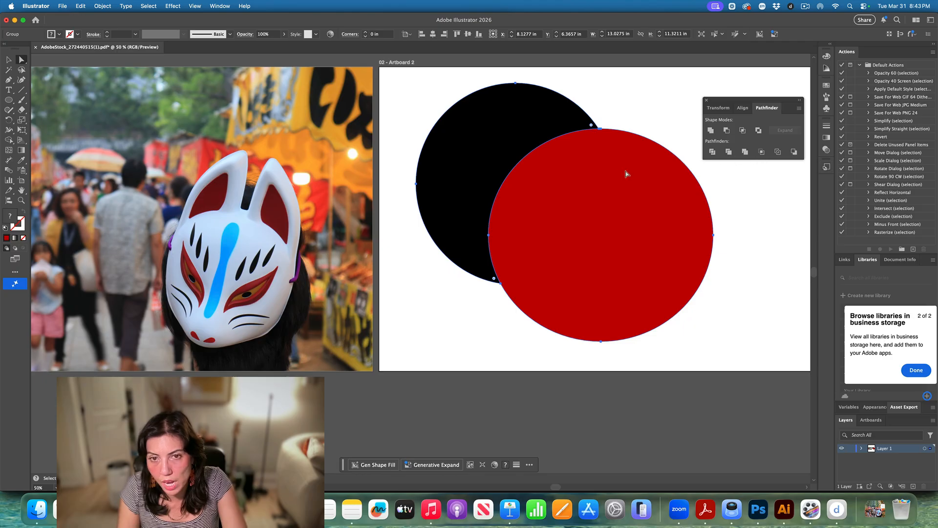
pyautogui.press('super+z')
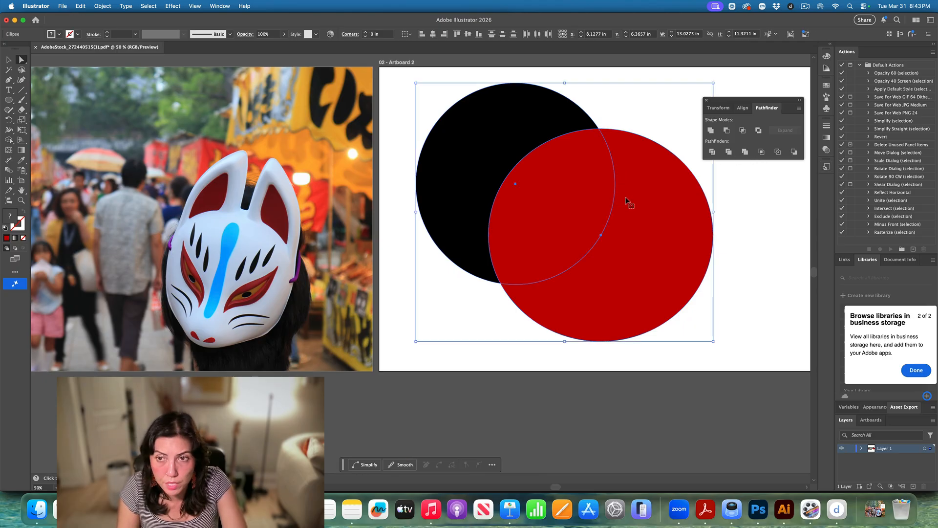
# Crop the circles with Pathfinder and select the unfilled leftover path beside the black overlap shape.
pyautogui.hscroll(1, 628, 199)
pyautogui.click(762, 152)
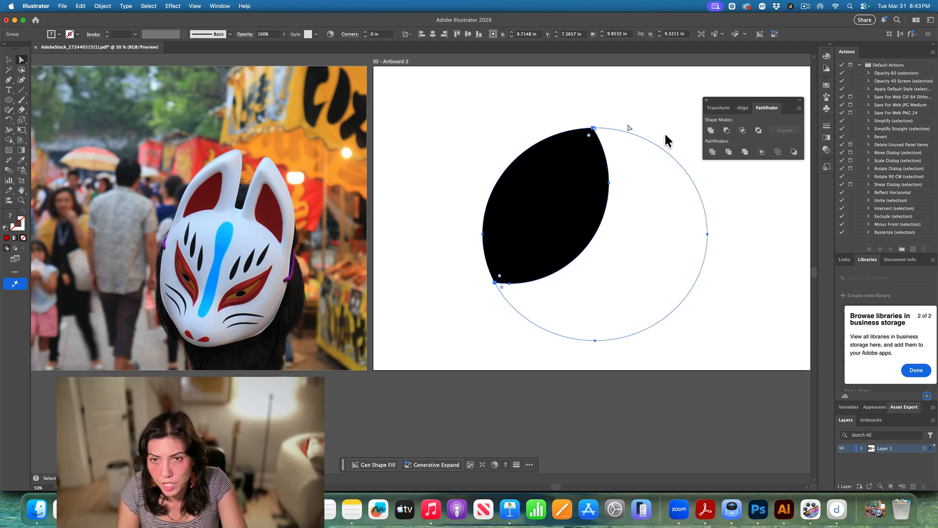
pyautogui.click(648, 154)
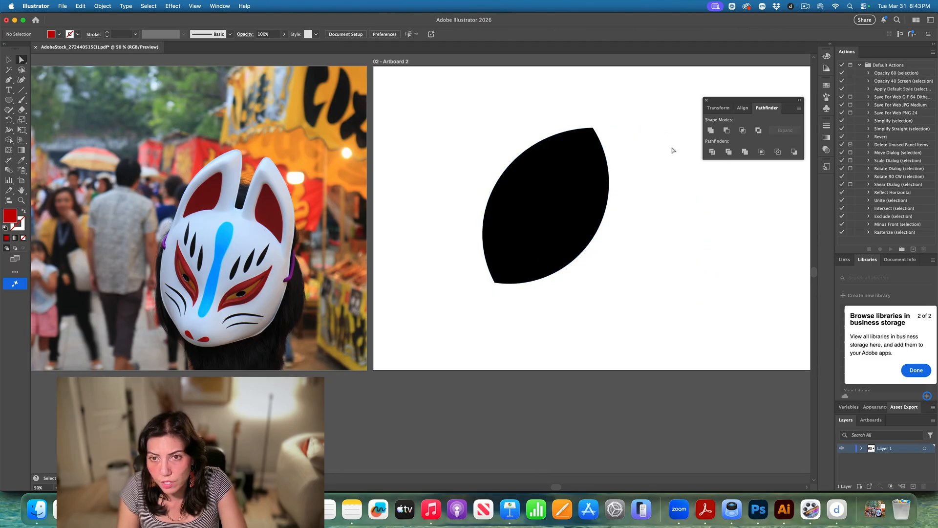
pyautogui.click(669, 182)
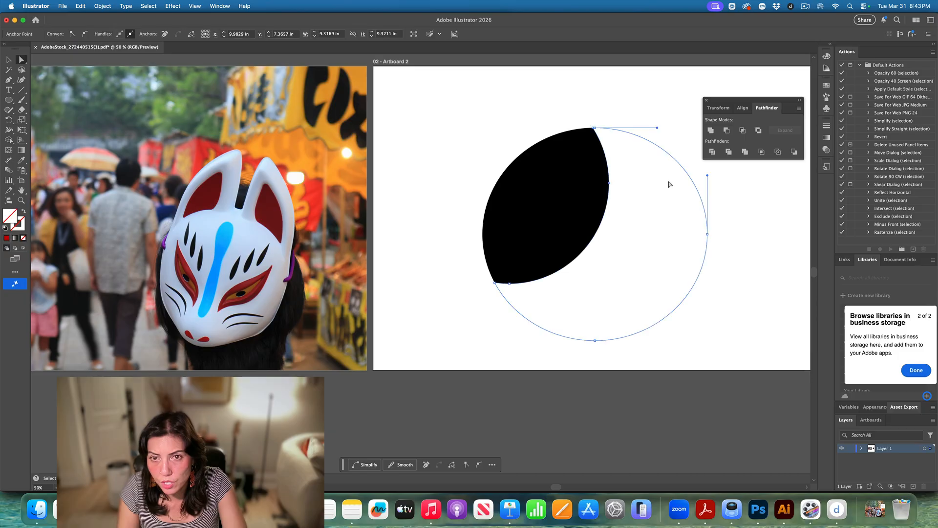
# Try filling the leftover path with red c30000, then undo back to the two whole circles.
pyautogui.click(7, 238)
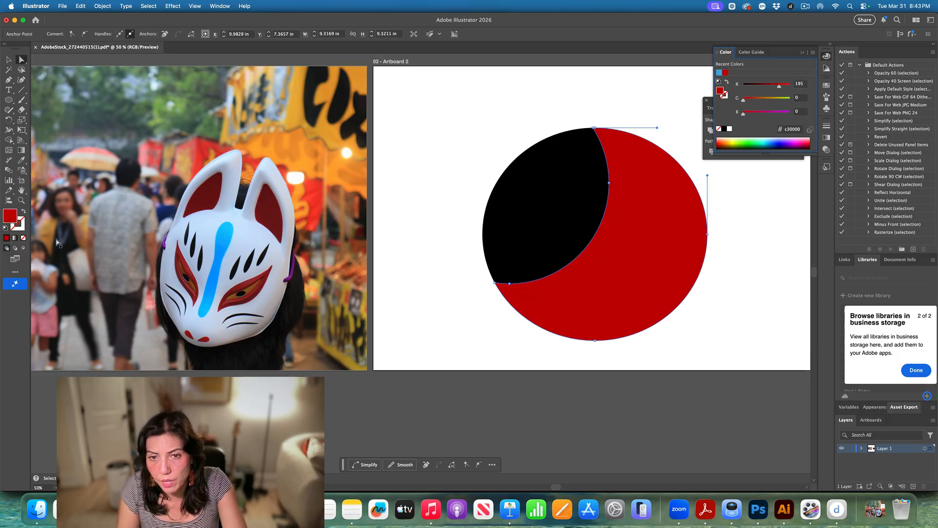
pyautogui.press('/')
pyautogui.press('super+z')
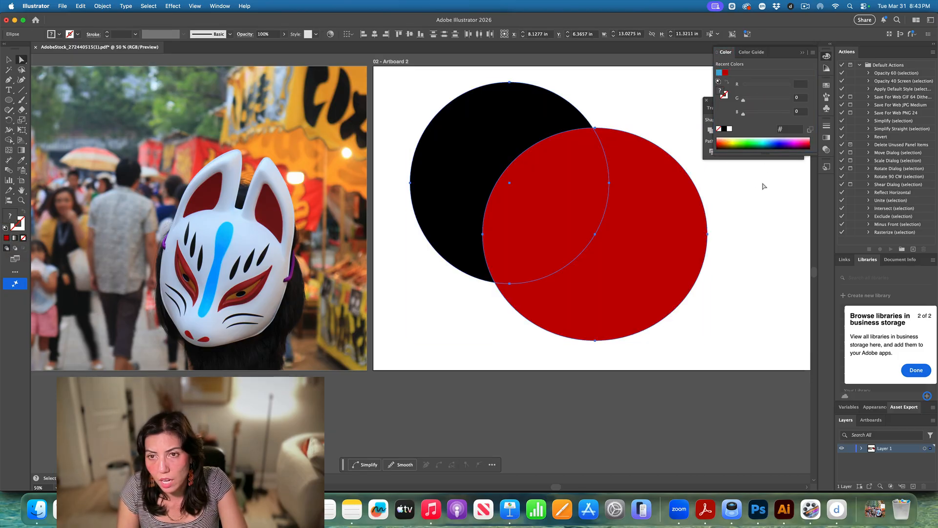
# Bring Pathfinder back to the front, reselect both circles and try Outline and Minus Back on them, undoing each result.
pyautogui.click(692, 108)
pyautogui.click(705, 111)
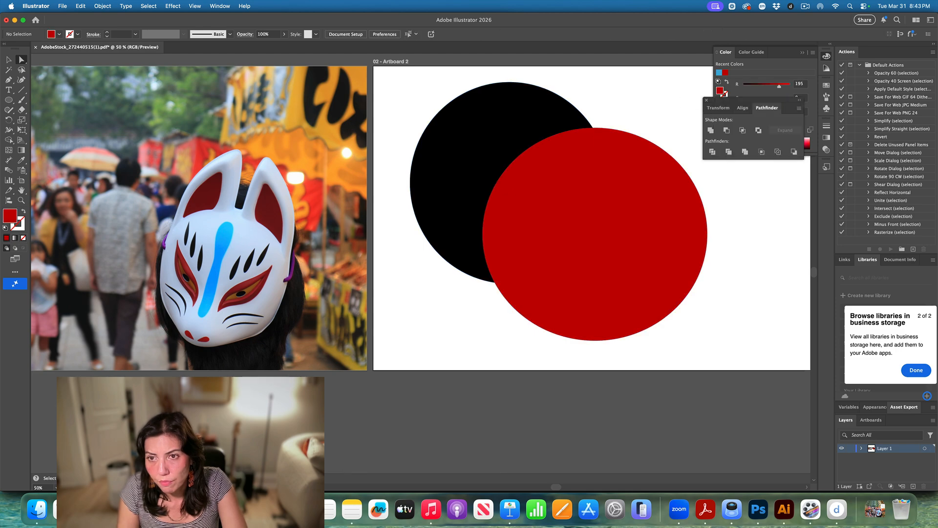
pyautogui.moveTo(439, 79); pyautogui.dragTo(694, 221)
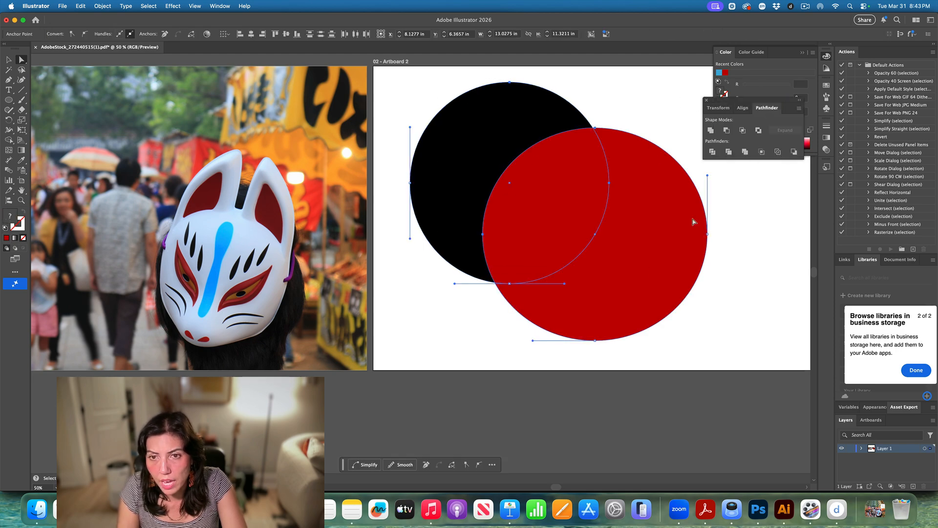
pyautogui.click(777, 152)
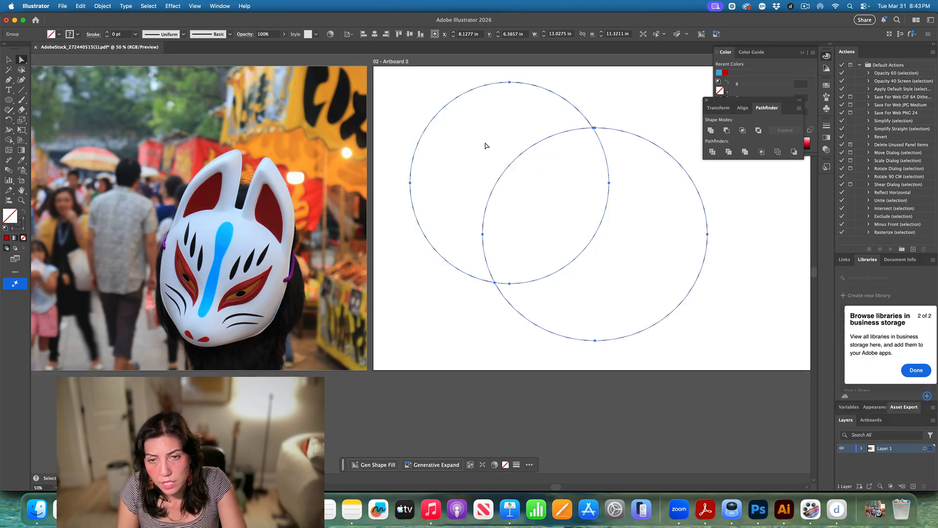
pyautogui.press('super+z')
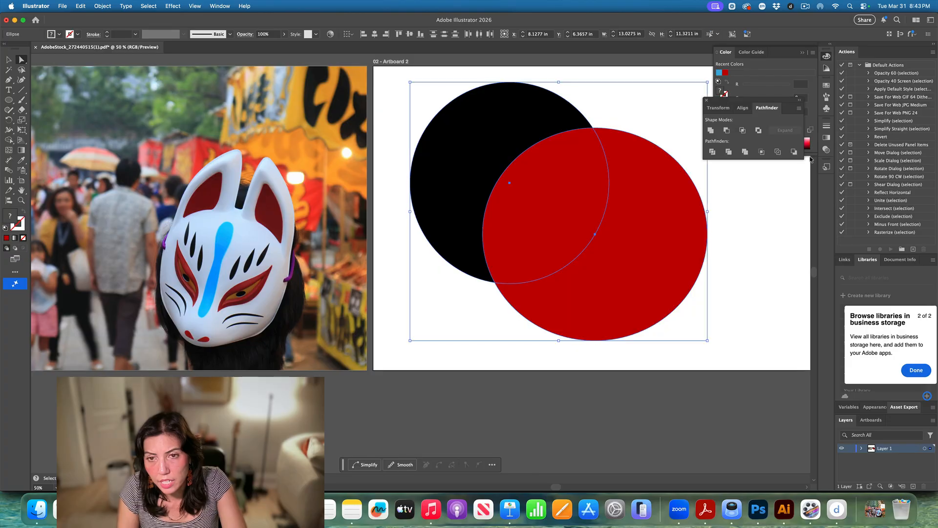
pyautogui.click(795, 153)
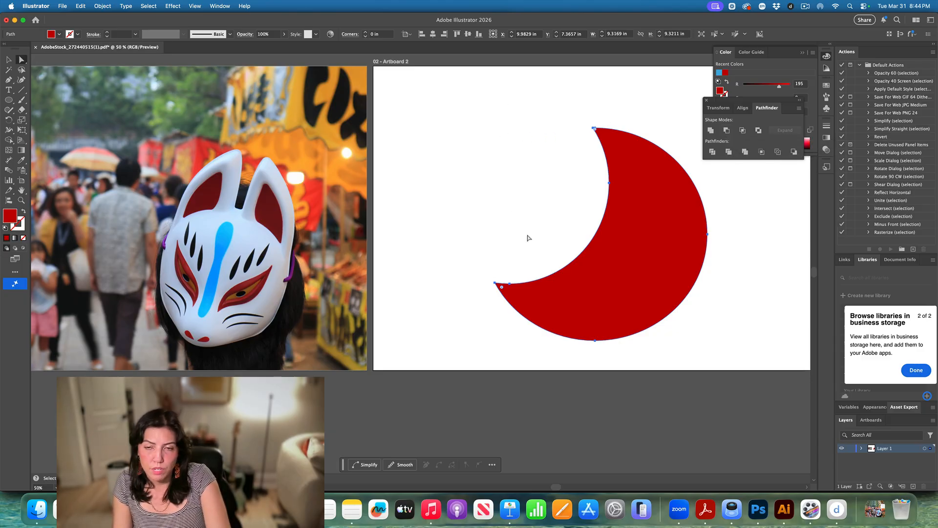
pyautogui.press('super+z')
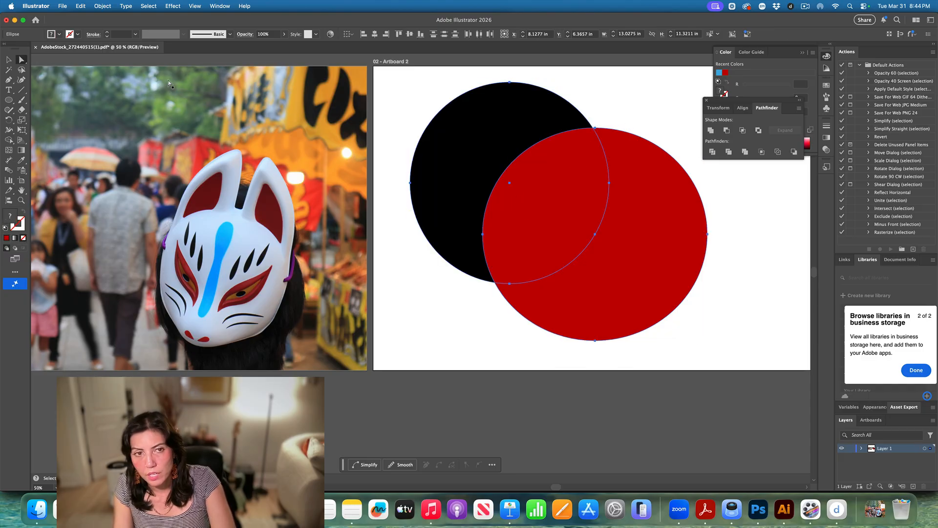
# Select both practice circles with the Selection tool and delete them from Artboard 2.
pyautogui.press('v')
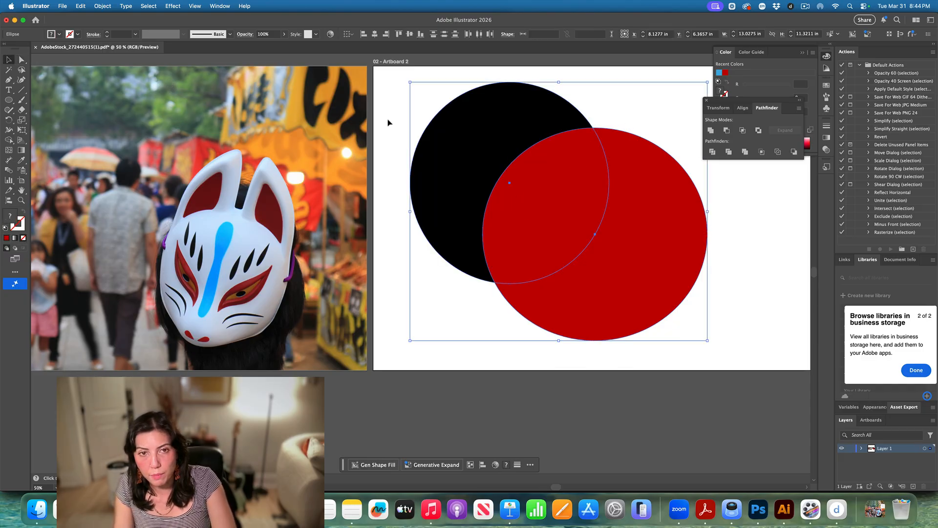
pyautogui.moveTo(393, 112); pyautogui.dragTo(602, 260)
pyautogui.hscroll(1, 602, 260)
pyautogui.press('Delete')
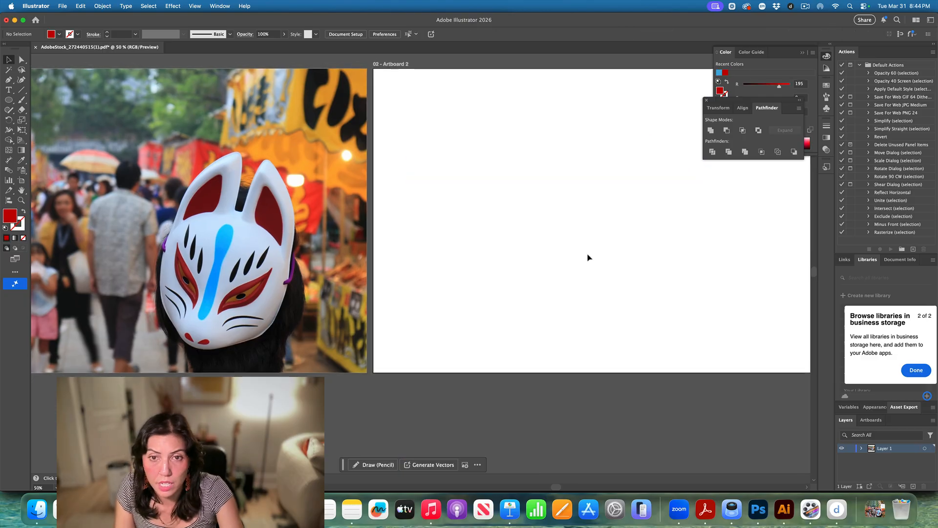
# Lock Layer 1, which holds the reference photo of the mask on Artboard 1.
pyautogui.hscroll(-5, 318, 311)
pyautogui.scroll(4, 317, 311)
pyautogui.scroll(1, 318, 312)
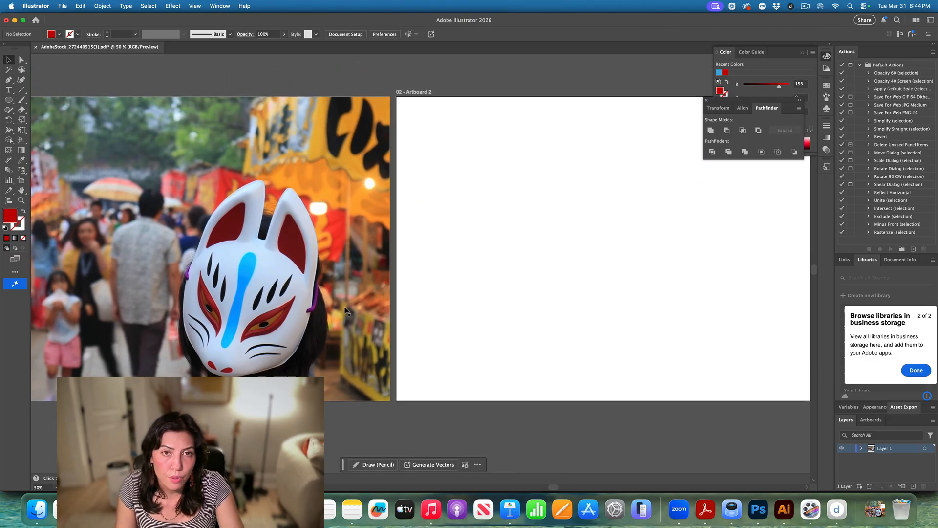
pyautogui.hscroll(-8, 345, 306)
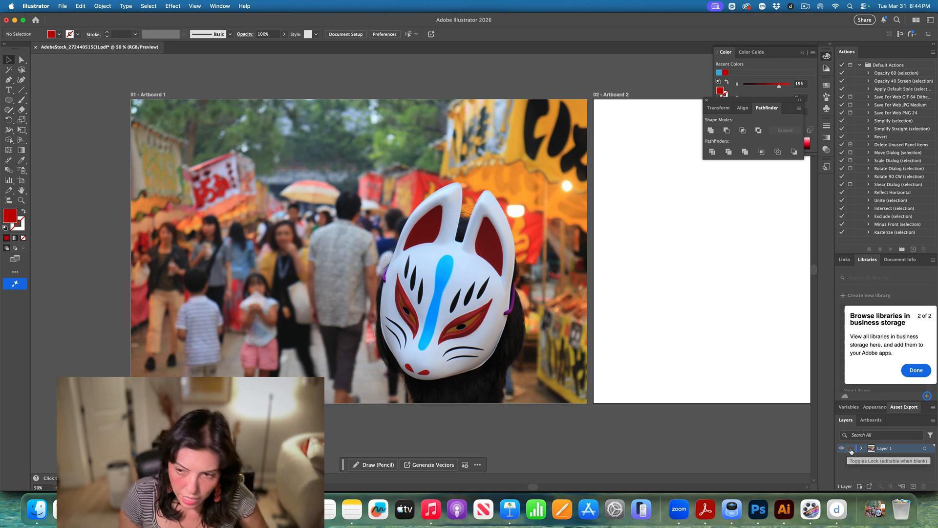
pyautogui.click(850, 448)
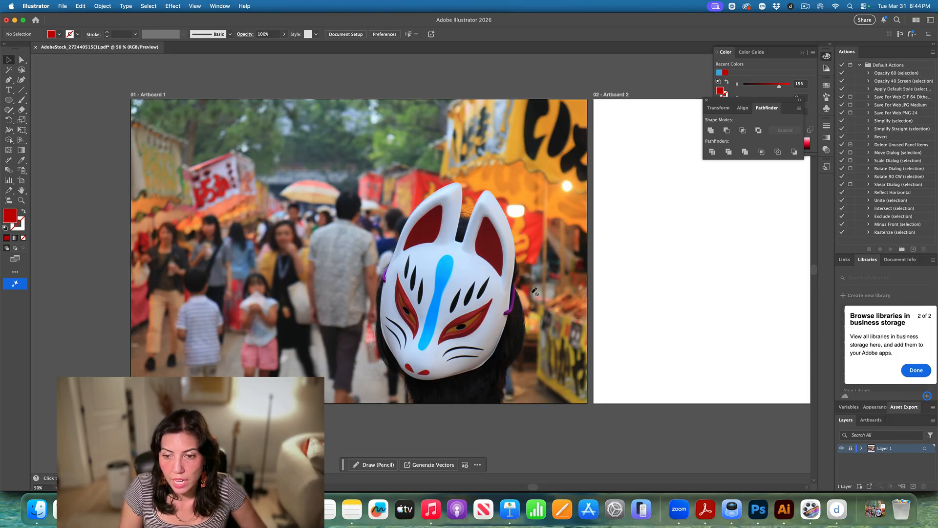
# Add a new layer above the photo layer, rename the photo layer Bg and the new layer Linework.
pyautogui.click(913, 487)
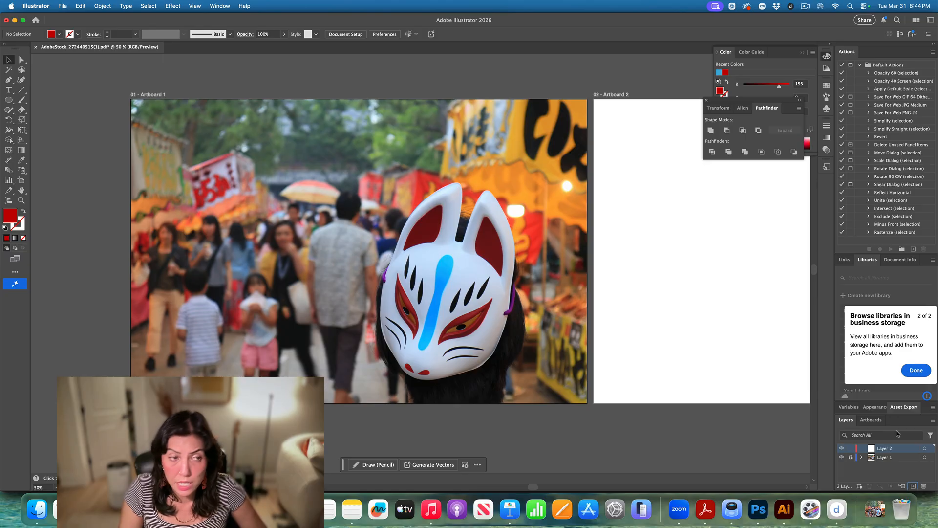
pyautogui.doubleClick(895, 457)
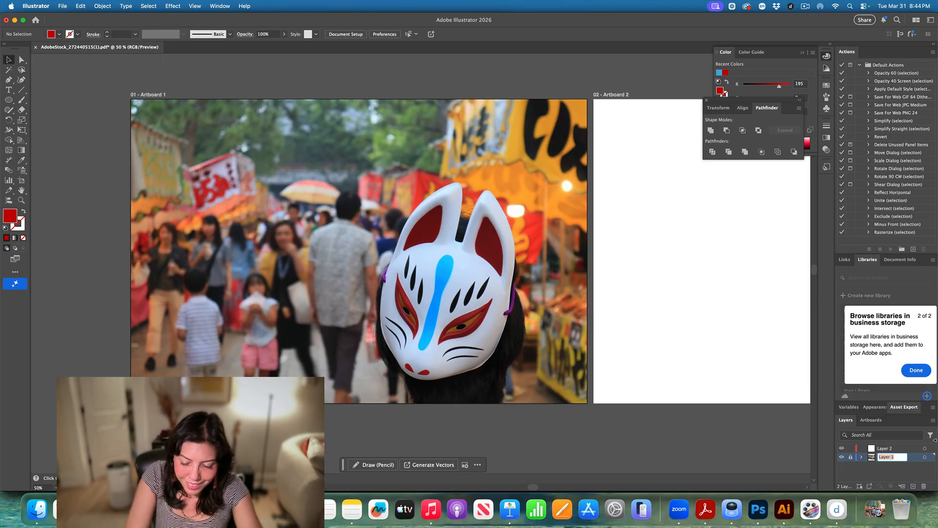
pyautogui.write('Bg')
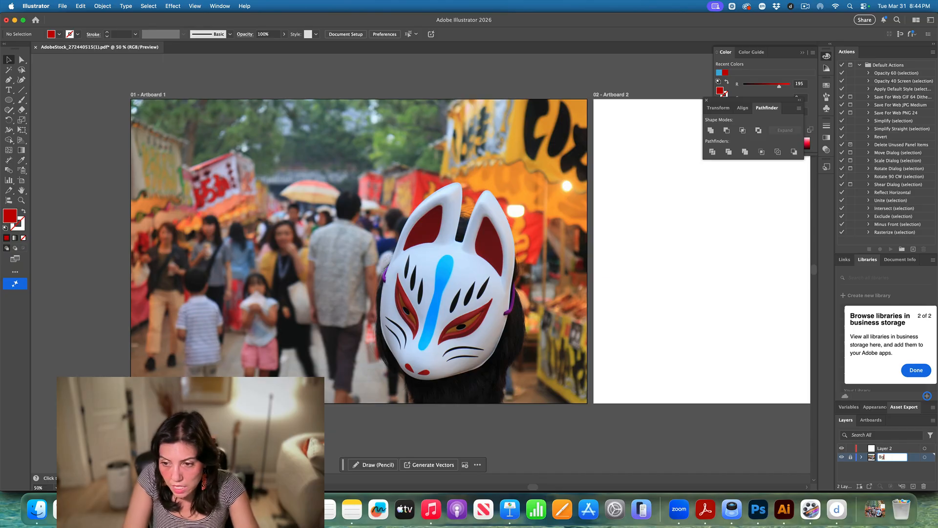
pyautogui.doubleClick(891, 448)
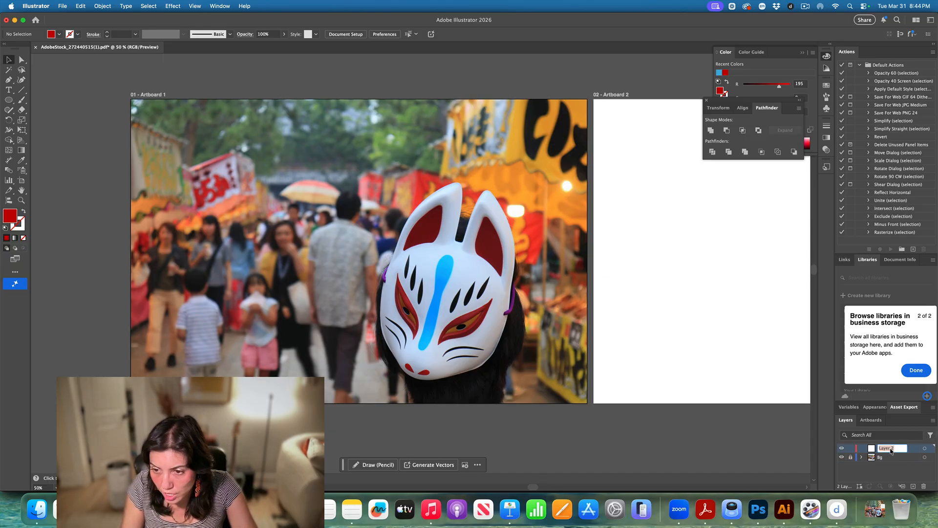
pyautogui.write('Line')
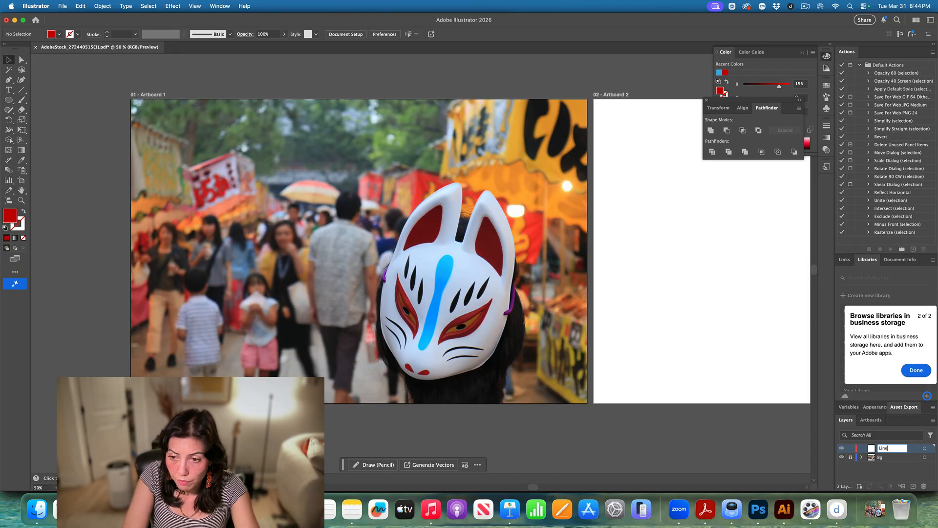
pyautogui.write('work')
pyautogui.press('Return')
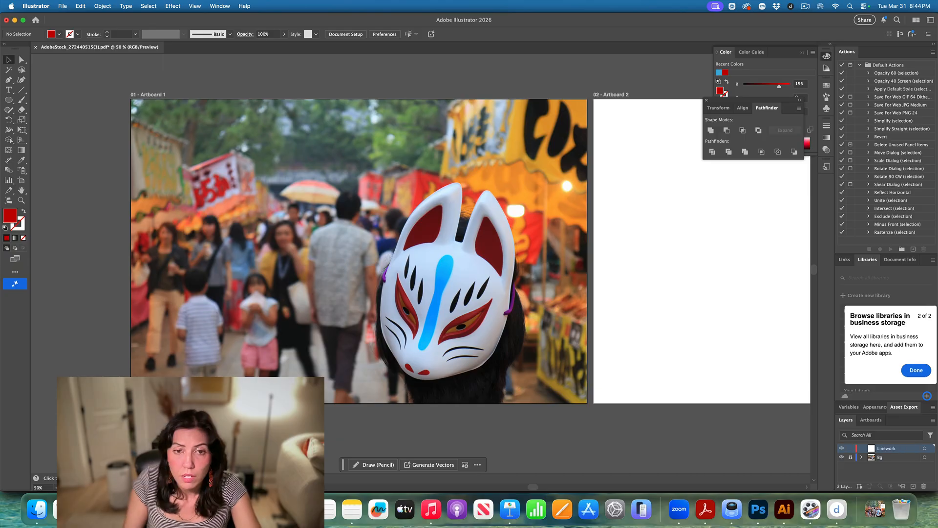
# Start a Pen tool path at the notch between the ears and trace the left ear's inner edge up and over its tip.
pyautogui.click(9, 81)
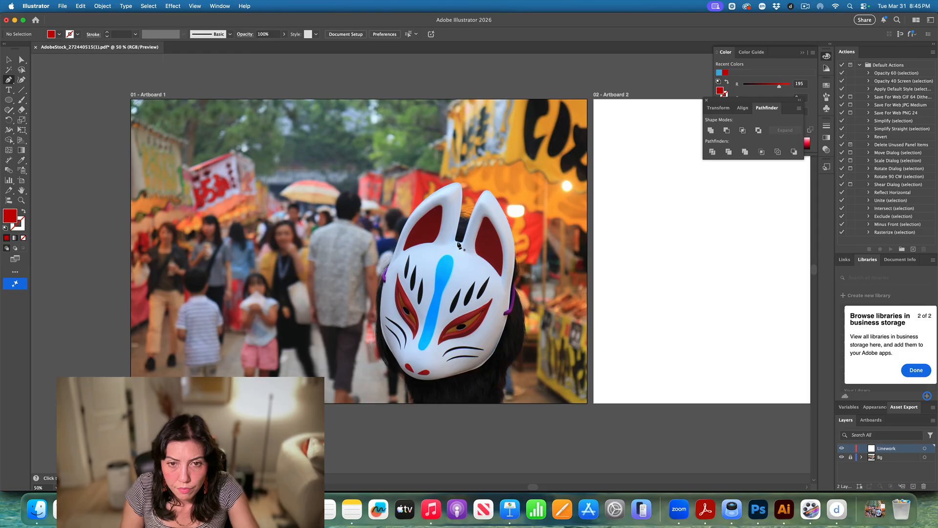
pyautogui.click(458, 243)
pyautogui.moveTo(456, 236); pyautogui.dragTo(458, 230)
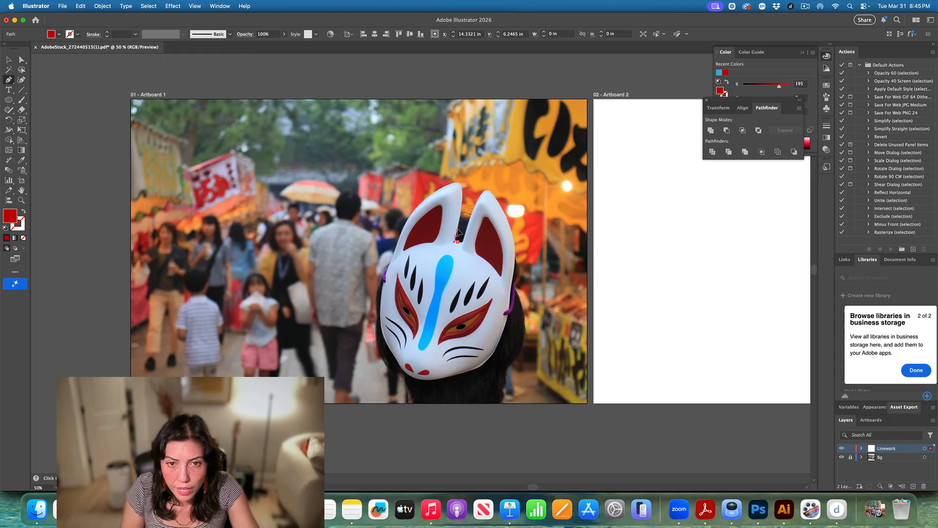
pyautogui.click(456, 236)
pyautogui.click(464, 194)
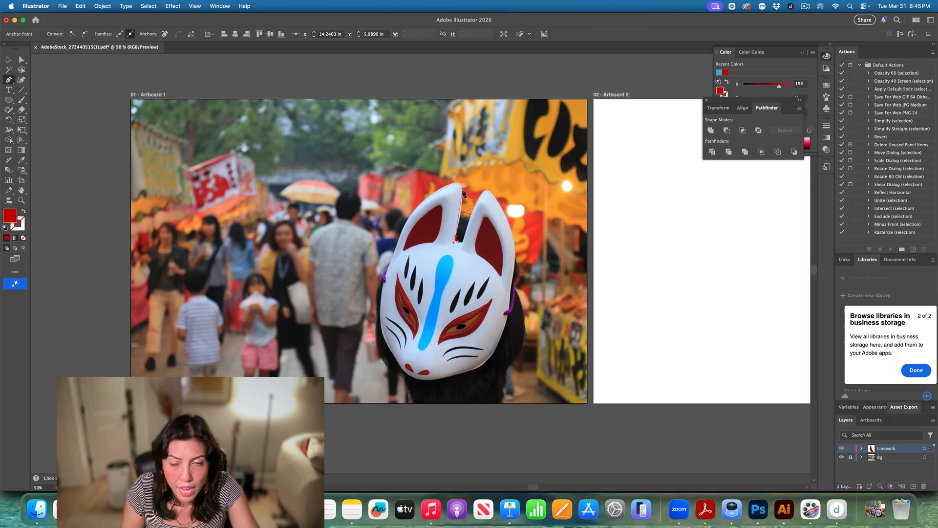
pyautogui.moveTo(463, 192); pyautogui.dragTo(463, 190)
pyautogui.click(462, 192)
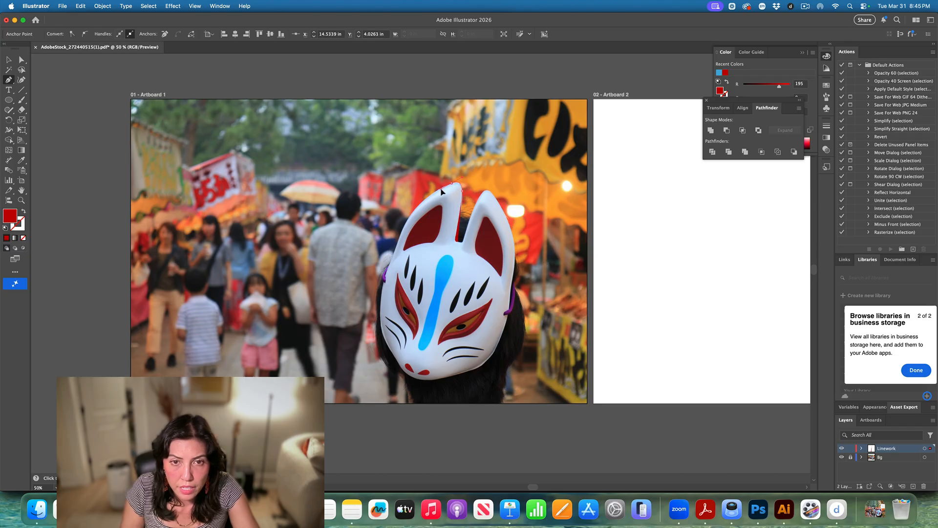
pyautogui.click(452, 185)
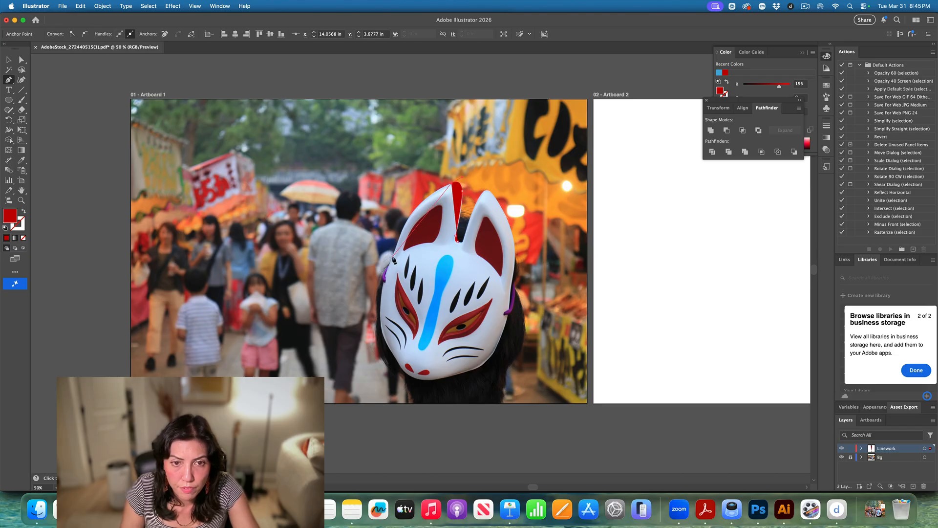
# Continue the path down the mask's left outer edge to the chin and close it at the notch to form the left half.
pyautogui.moveTo(393, 257); pyautogui.dragTo(384, 313)
pyautogui.click(393, 257)
pyautogui.scroll(1, 388, 346)
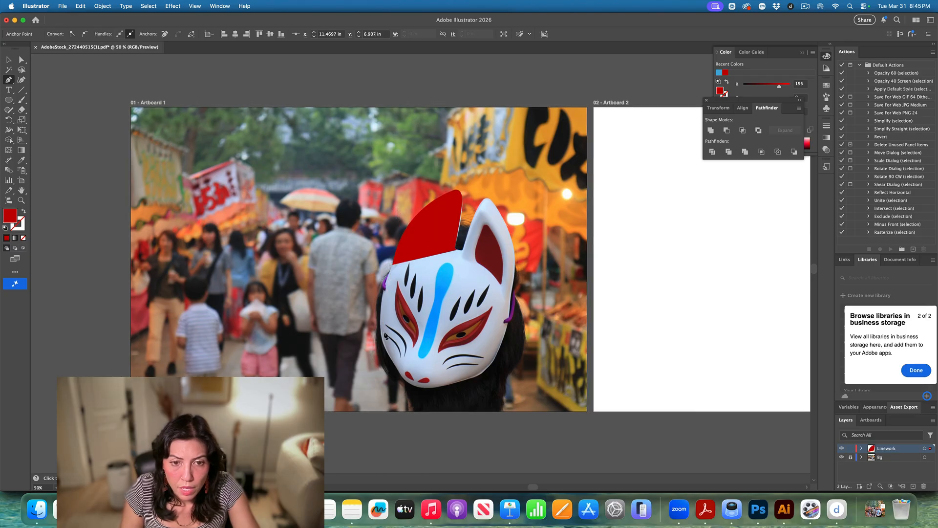
pyautogui.moveTo(385, 347); pyautogui.dragTo(414, 382)
pyautogui.click(385, 347)
pyautogui.click(411, 387)
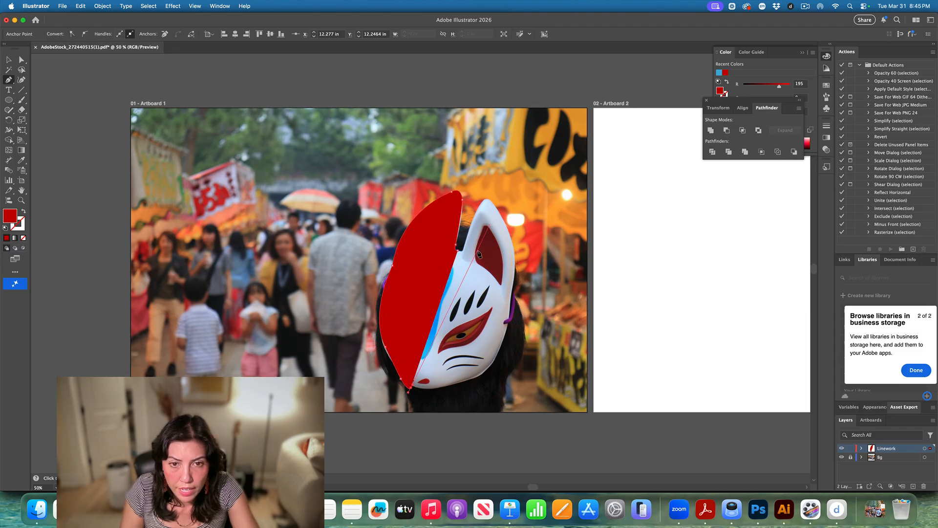
pyautogui.click(459, 252)
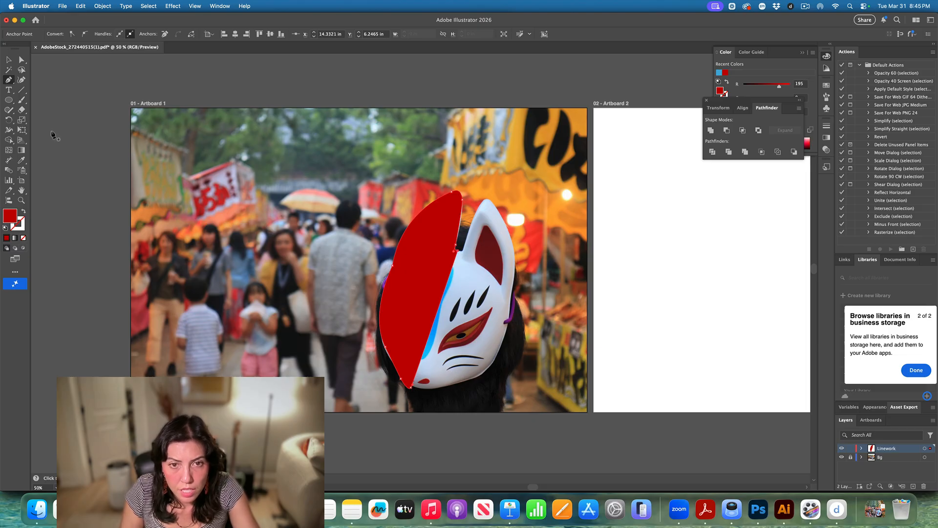
# Try moving the red half-mask shape onto Artboard 2, then undo the move.
pyautogui.click(8, 59)
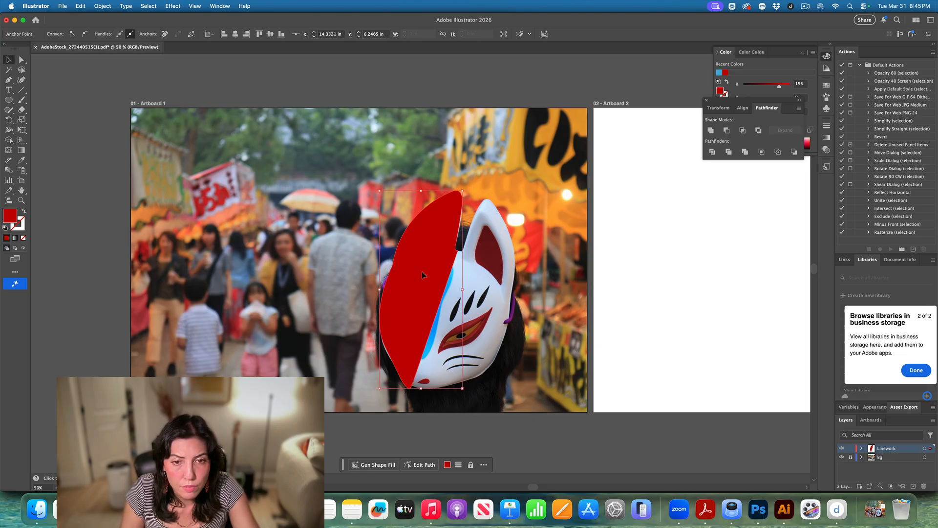
pyautogui.moveTo(418, 272); pyautogui.dragTo(643, 265)
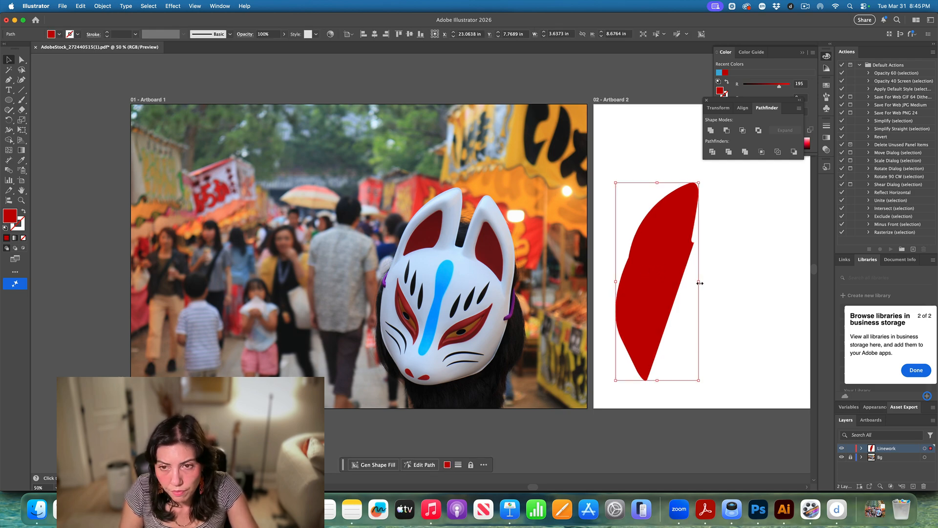
pyautogui.press('super+z')
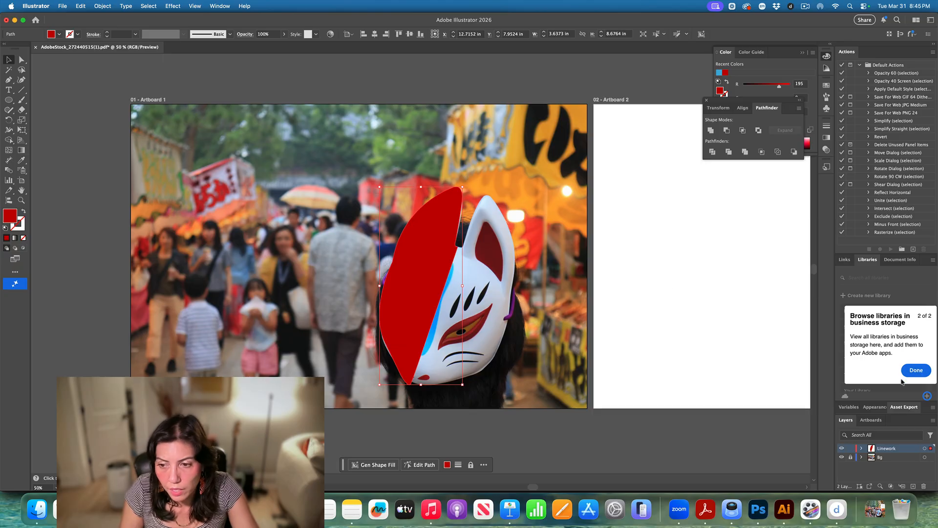
# Nudge the half-mask shape's chin anchor slightly outward with the Direct Selection tool.
pyautogui.click(413, 388)
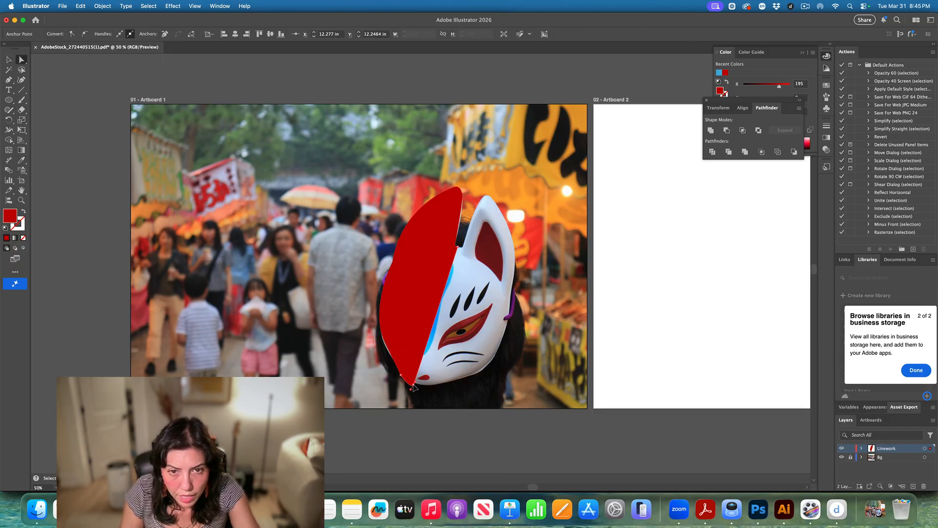
pyautogui.moveTo(413, 388); pyautogui.dragTo(415, 388)
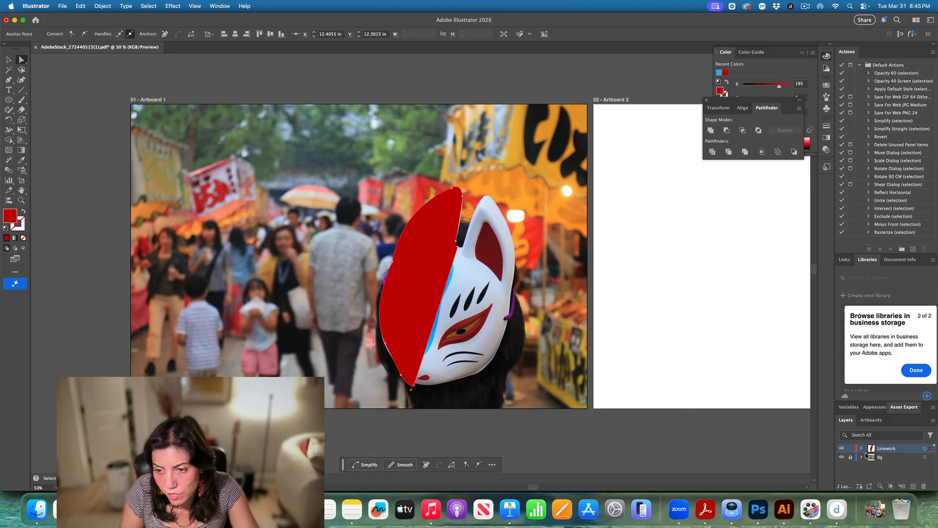
# Hide the Linework layer and add a new layer above it.
pyautogui.click(842, 448)
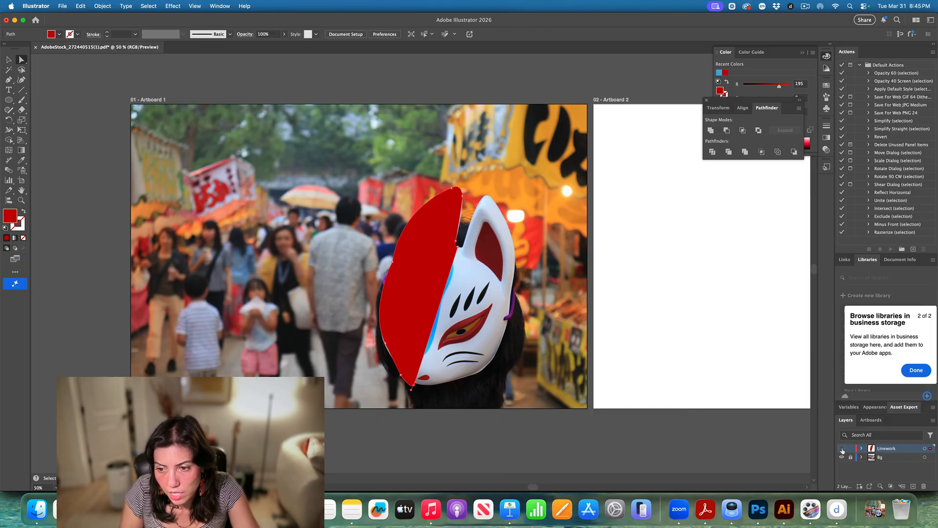
pyautogui.click(913, 486)
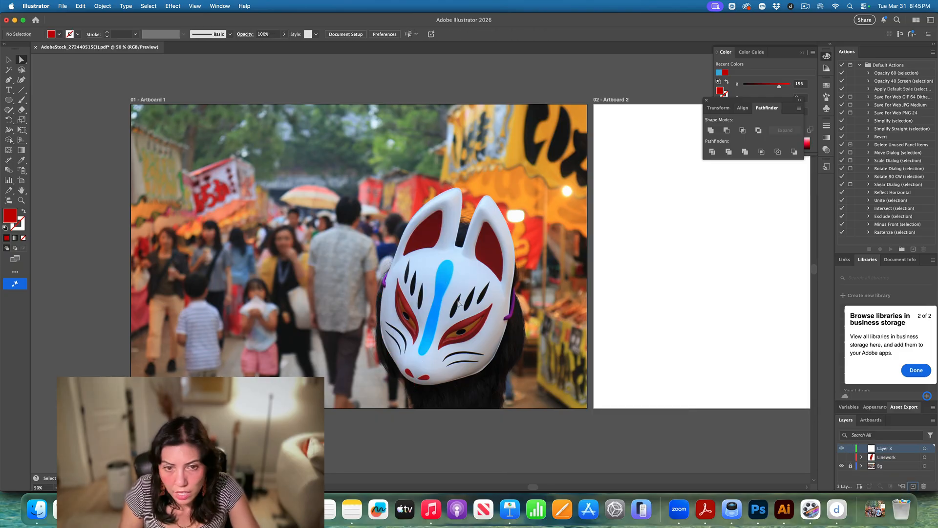
# Trace the curved lower edge of the left ear's red inner area with the Pen tool on the new layer.
pyautogui.press('super+equal')
pyautogui.press('super+equal')
pyautogui.press('super+equal')
pyautogui.press('super+equal')
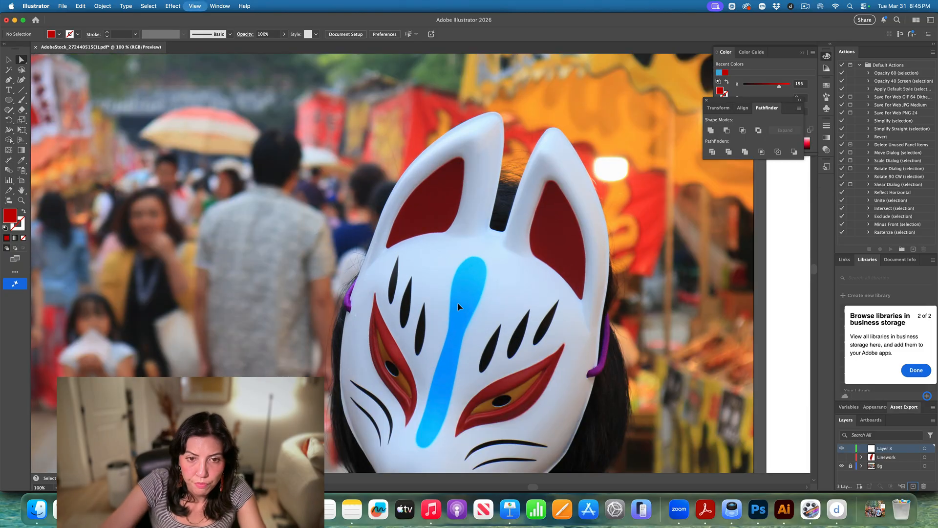
pyautogui.scroll(-2, 457, 289)
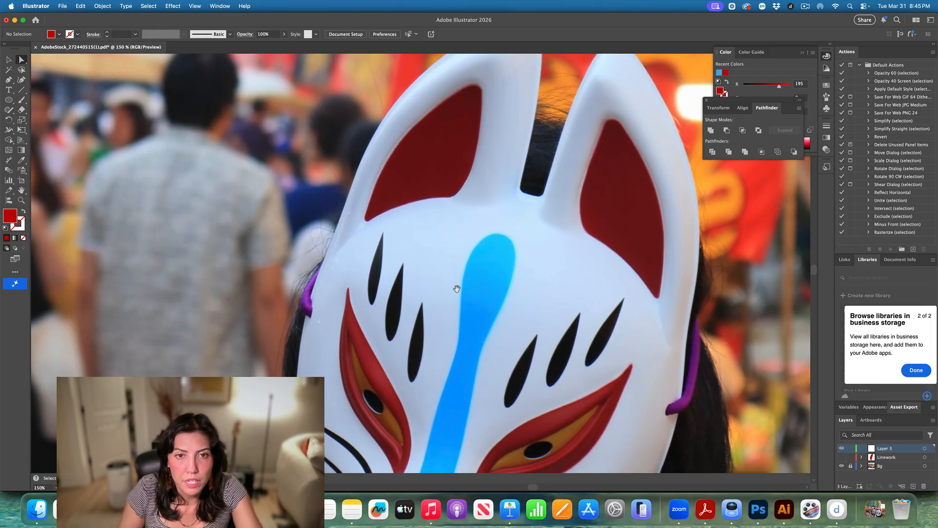
pyautogui.press('p')
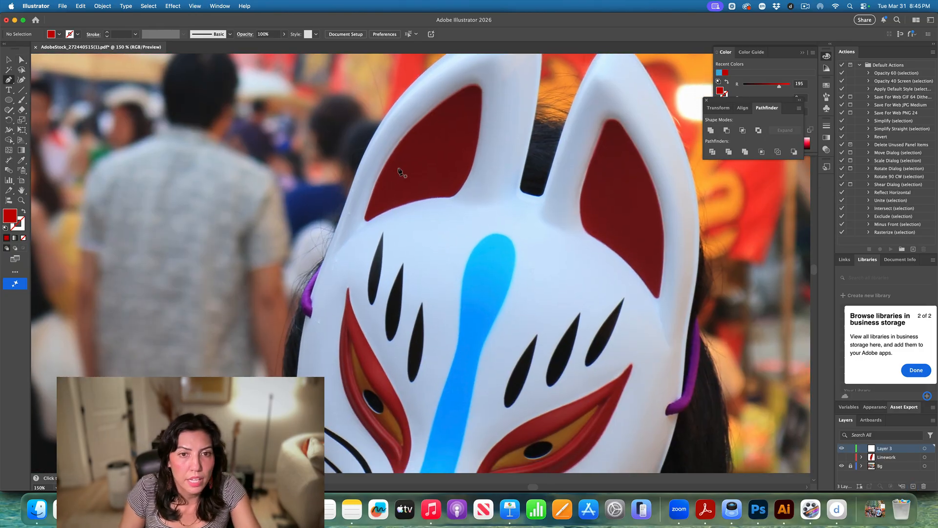
pyautogui.click(454, 195)
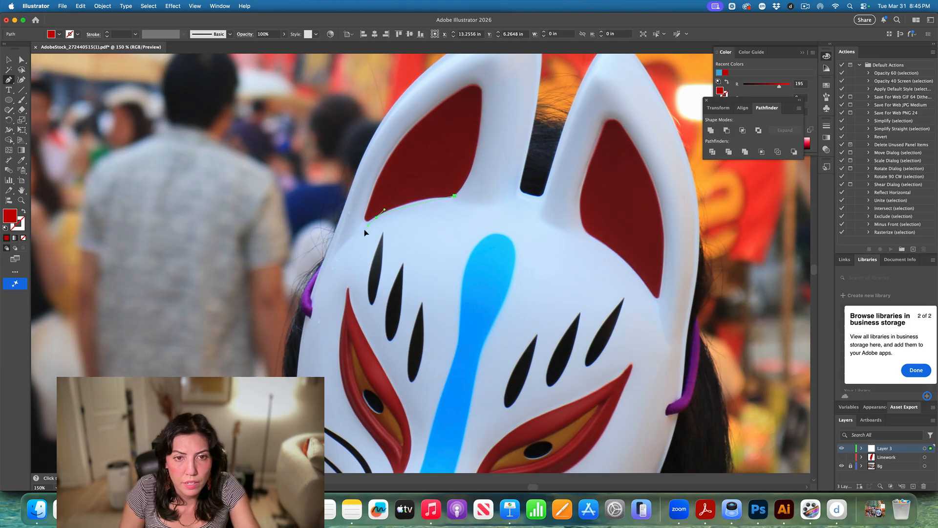
pyautogui.moveTo(362, 232); pyautogui.dragTo(378, 192)
pyautogui.click(376, 217)
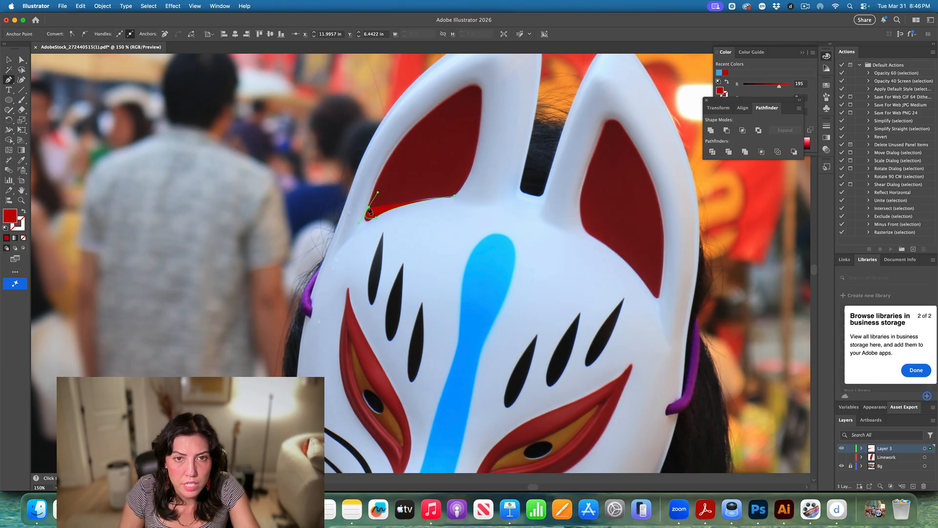
# Continue the inner-ear path up its outer edge, around the tip and down the inner edge, closing it at the starting anchor.
pyautogui.click(368, 208)
pyautogui.moveTo(432, 110); pyautogui.dragTo(468, 80)
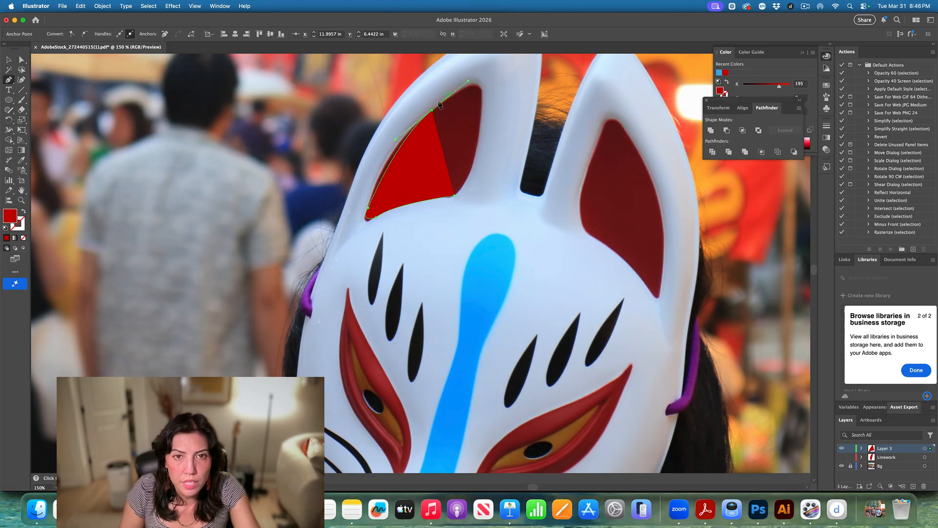
pyautogui.moveTo(432, 110); pyautogui.dragTo(483, 95)
pyautogui.moveTo(474, 165); pyautogui.dragTo(438, 199)
pyautogui.click(473, 165)
pyautogui.scroll(-3, 449, 190)
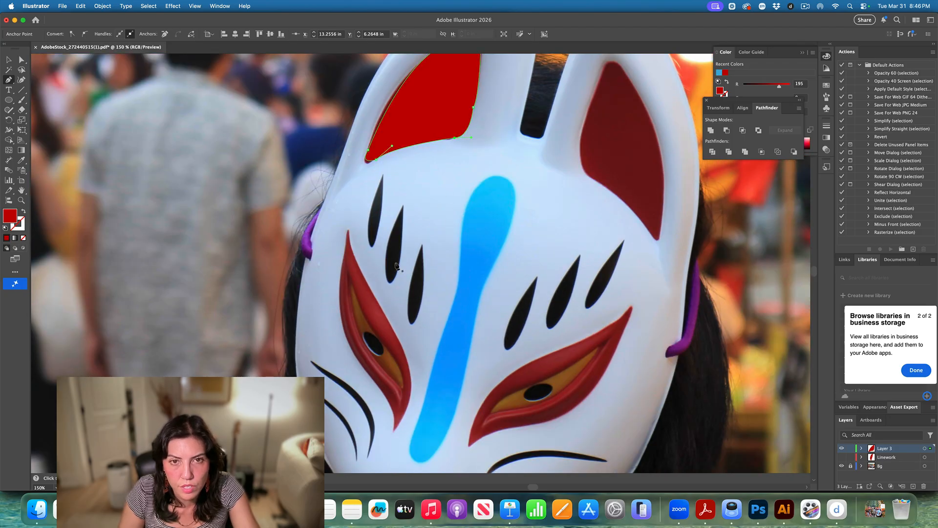
# Trace the outline of the mask's left eye with the Pen tool as a closed, solid red shape.
pyautogui.click(348, 230)
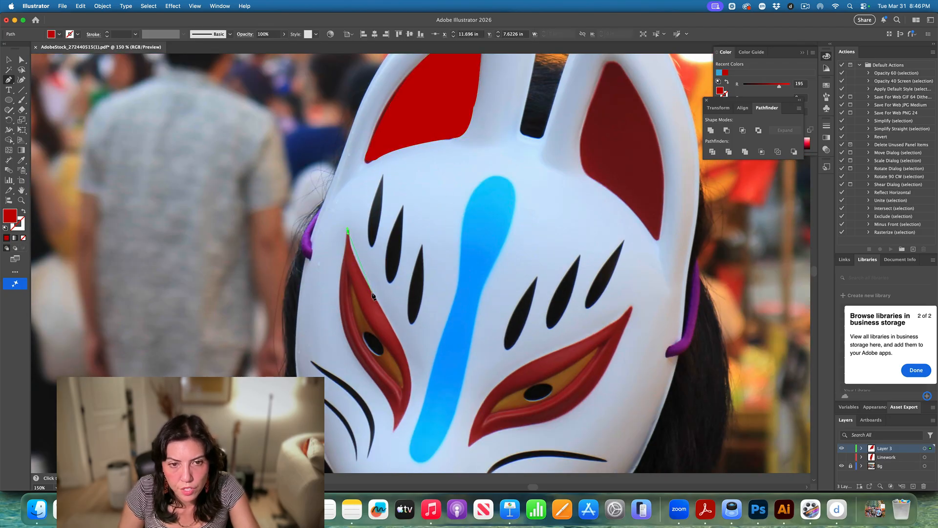
pyautogui.moveTo(373, 293); pyautogui.dragTo(381, 301)
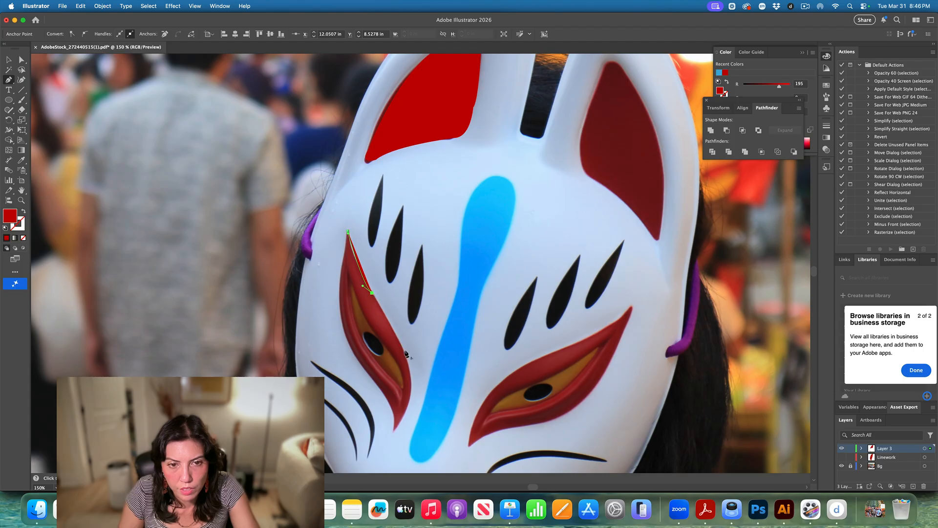
pyautogui.moveTo(406, 355); pyautogui.dragTo(407, 361)
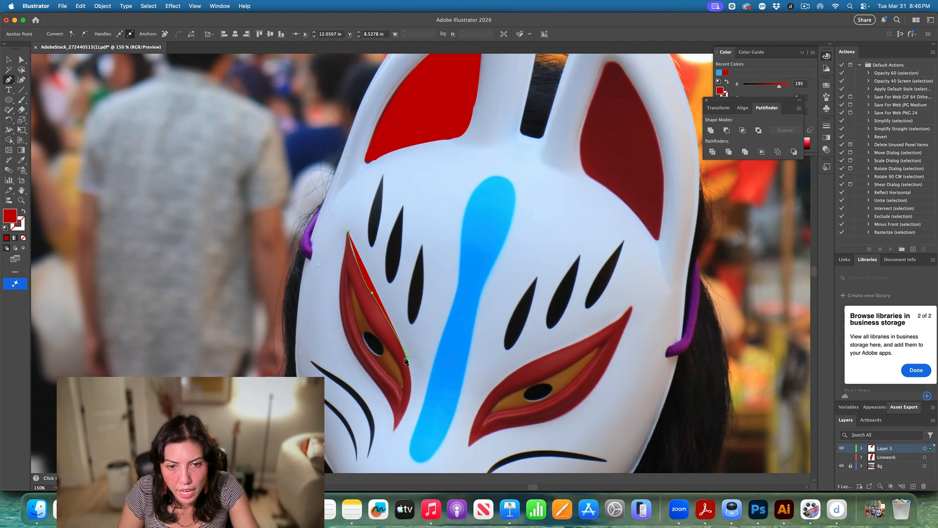
pyautogui.moveTo(395, 430); pyautogui.dragTo(368, 443)
pyautogui.click(396, 431)
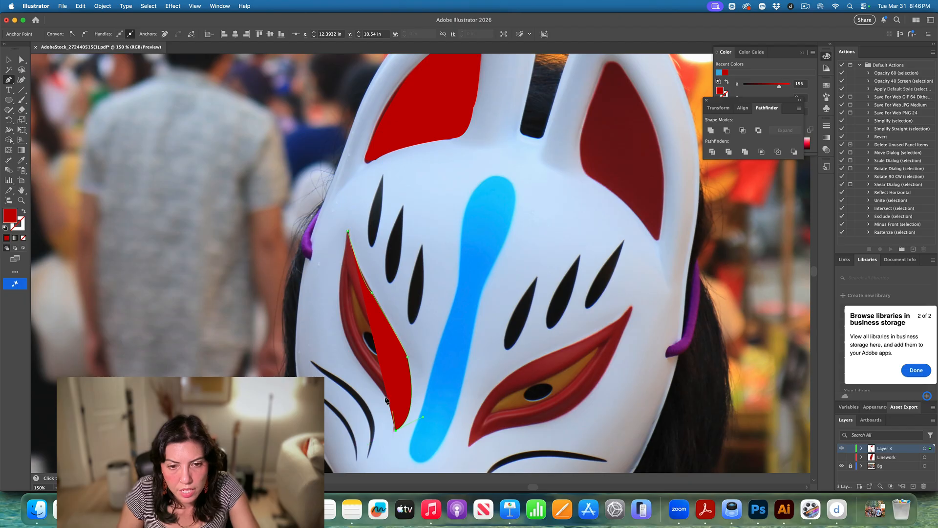
pyautogui.moveTo(384, 394); pyautogui.dragTo(373, 385)
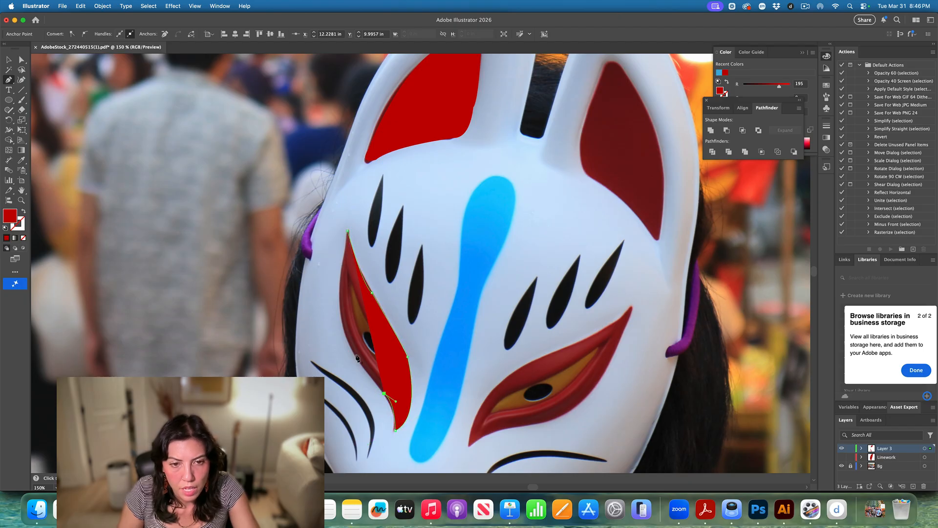
pyautogui.moveTo(338, 299); pyautogui.dragTo(345, 269)
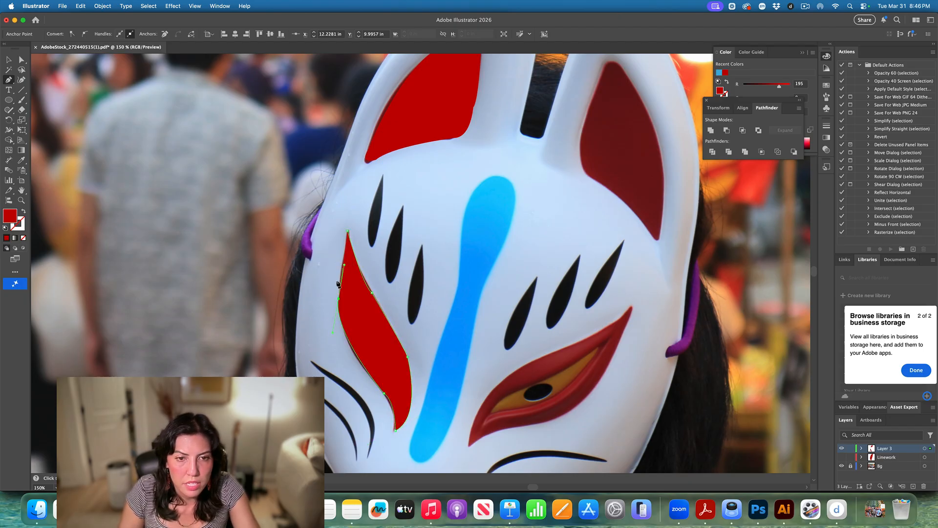
pyautogui.click(338, 299)
pyautogui.click(348, 233)
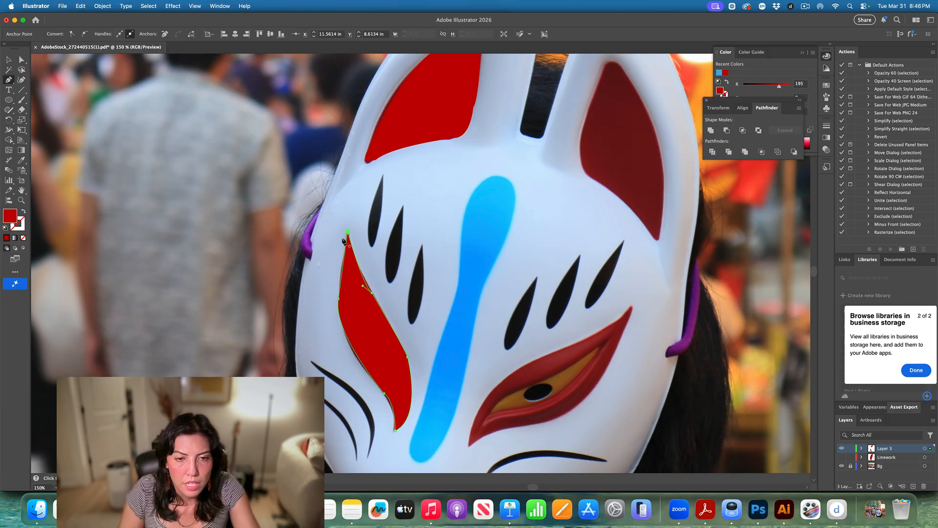
# Trace the outermost teardrop mark above the left eye and give it a black fill with no stroke.
pyautogui.click(382, 174)
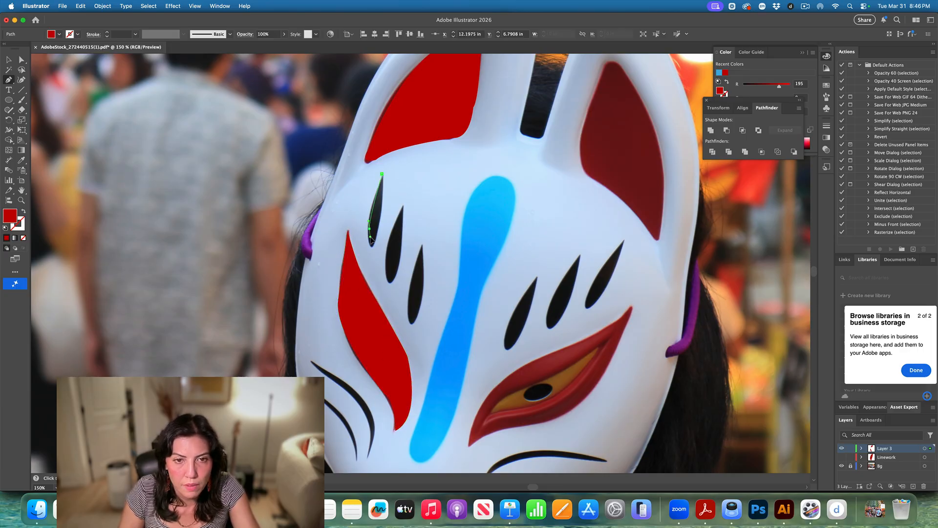
pyautogui.moveTo(370, 228)
pyautogui.mouseDown()
pyautogui.moveTo(378, 233)
pyautogui.moveTo(387, 209)
pyautogui.mouseUp()
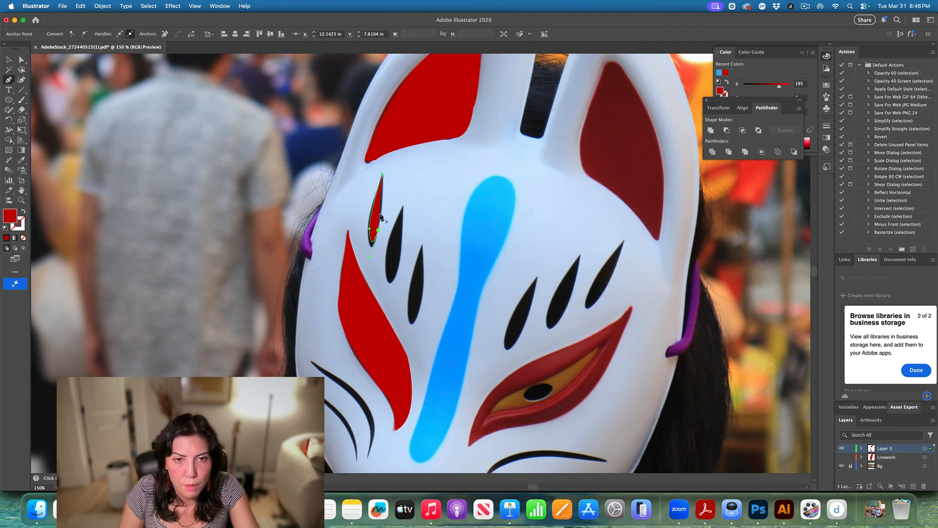
pyautogui.click(381, 175)
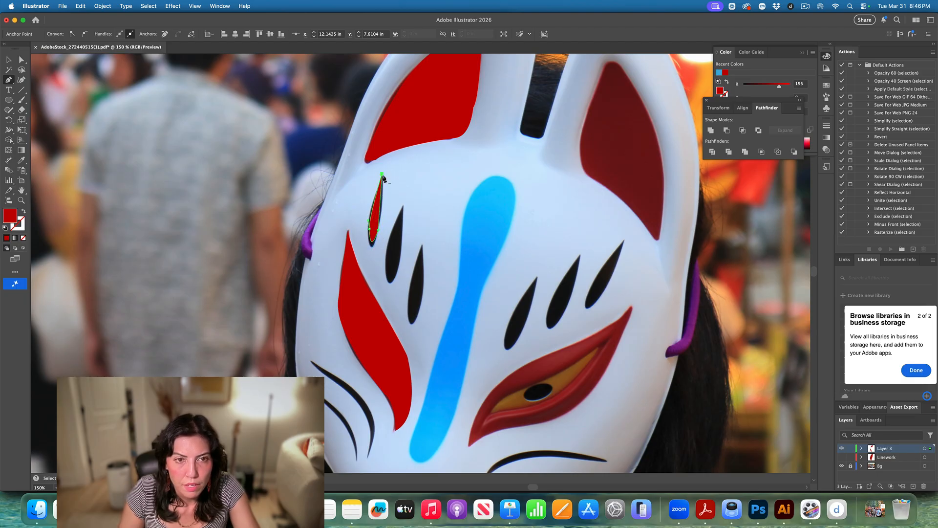
pyautogui.click(6, 228)
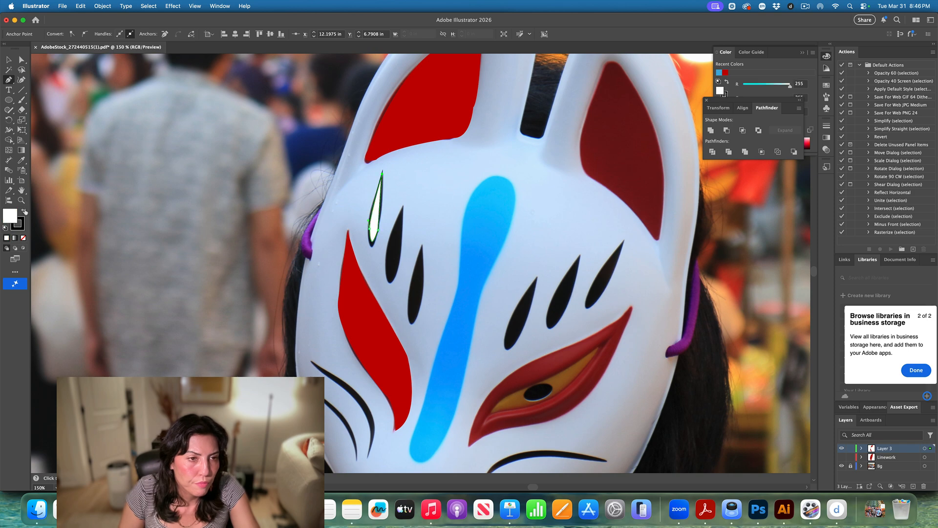
pyautogui.click(23, 212)
pyautogui.click(20, 225)
pyautogui.click(23, 238)
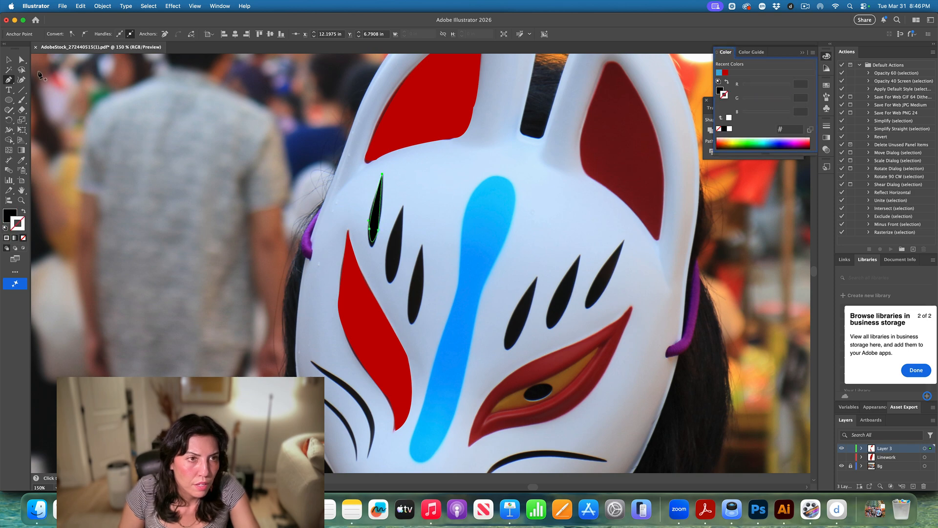
# Place copies of the black teardrop over the middle and inner marks above the left eye.
pyautogui.click(9, 60)
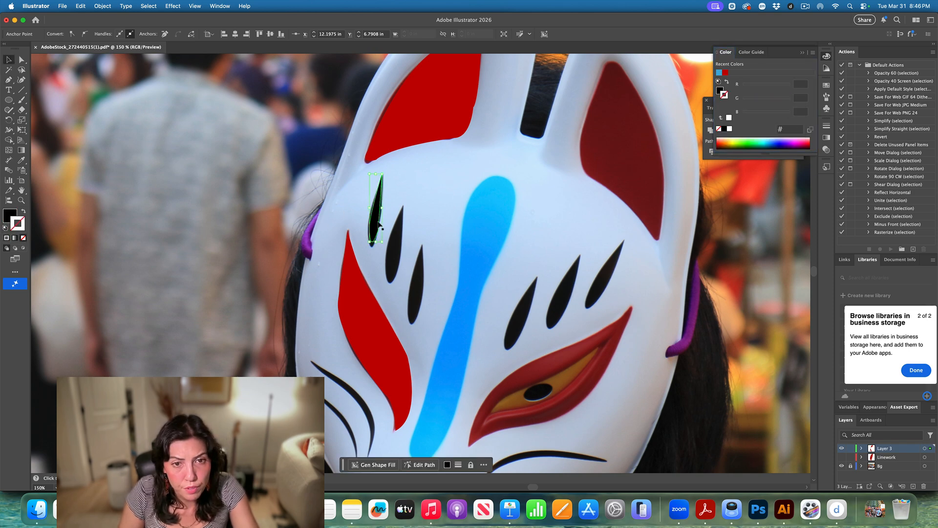
pyautogui.click(396, 256)
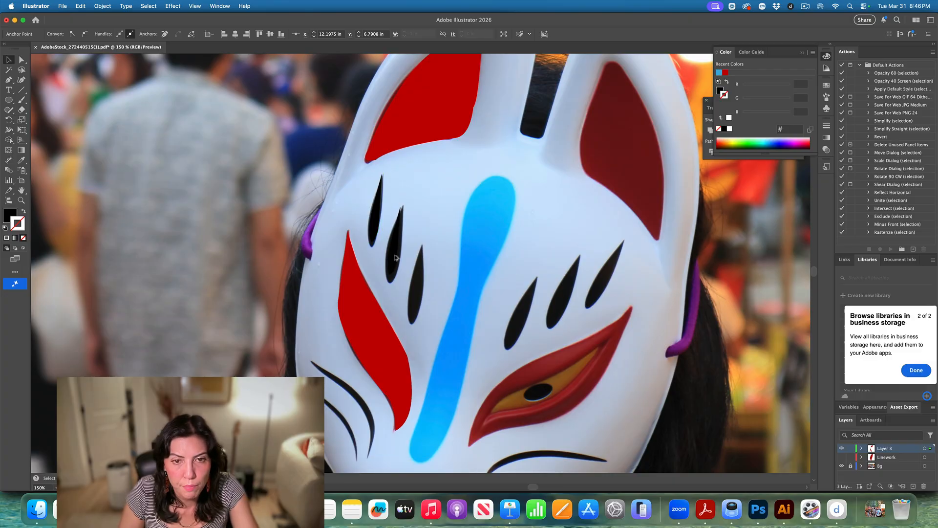
pyautogui.moveTo(395, 255); pyautogui.dragTo(414, 287)
# Trace the upper whisker on the mask's left cheek as an open curve with a black stroke and no fill.
pyautogui.scroll(-3, 414, 286)
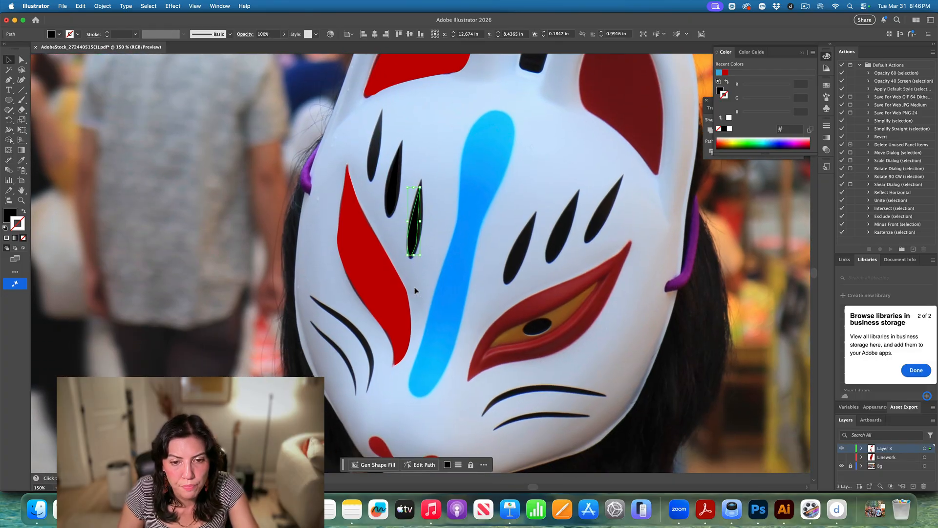
pyautogui.scroll(-1, 414, 286)
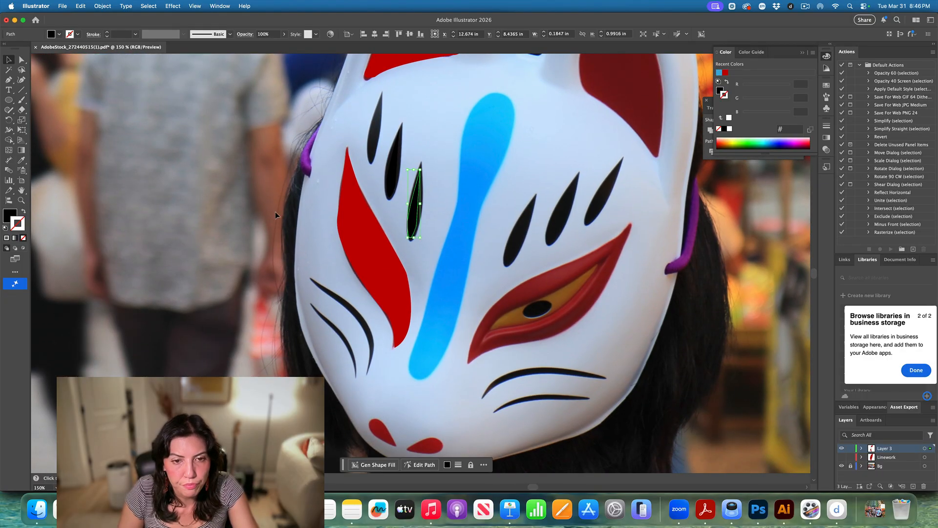
pyautogui.click(8, 80)
pyautogui.click(310, 278)
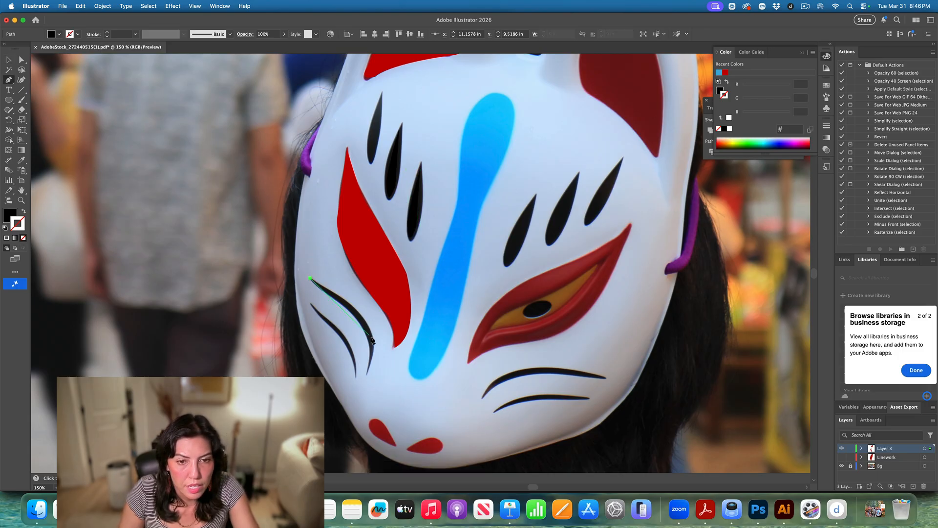
pyautogui.moveTo(373, 339); pyautogui.dragTo(366, 384)
pyautogui.click(372, 339)
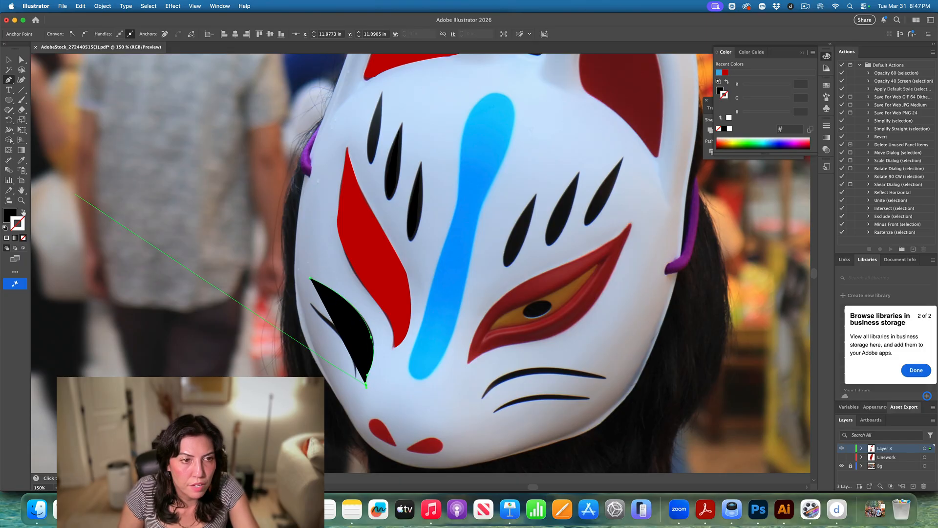
pyautogui.click(23, 211)
pyautogui.click(8, 59)
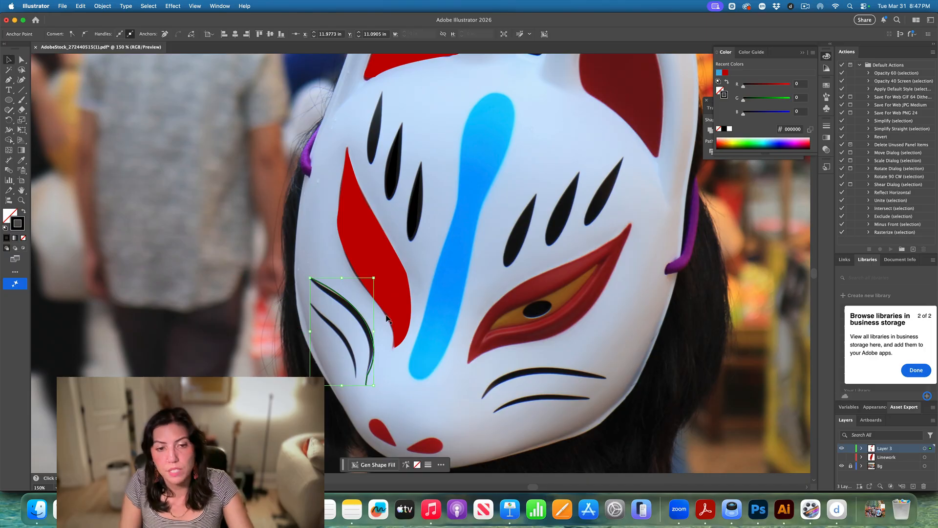
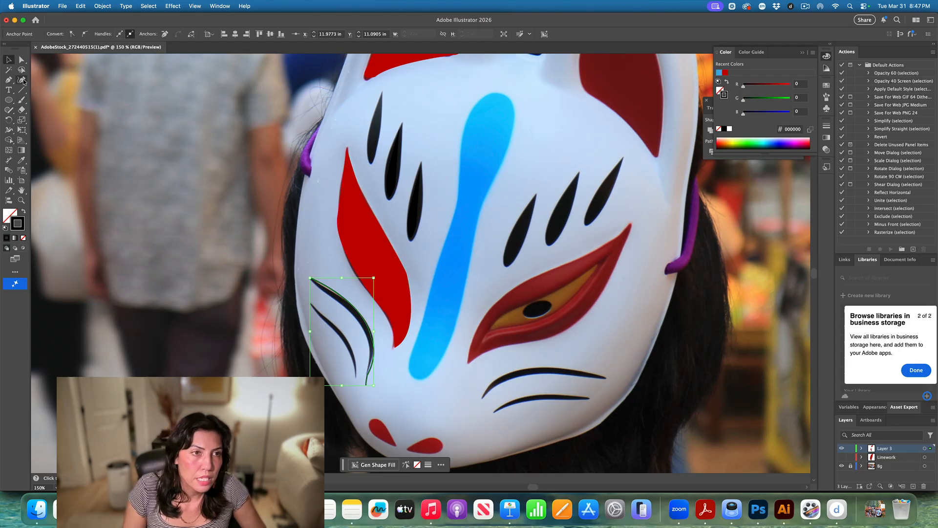
# Set the stroke weight of the whisker curve to 2 pt.
pyautogui.click(23, 101)
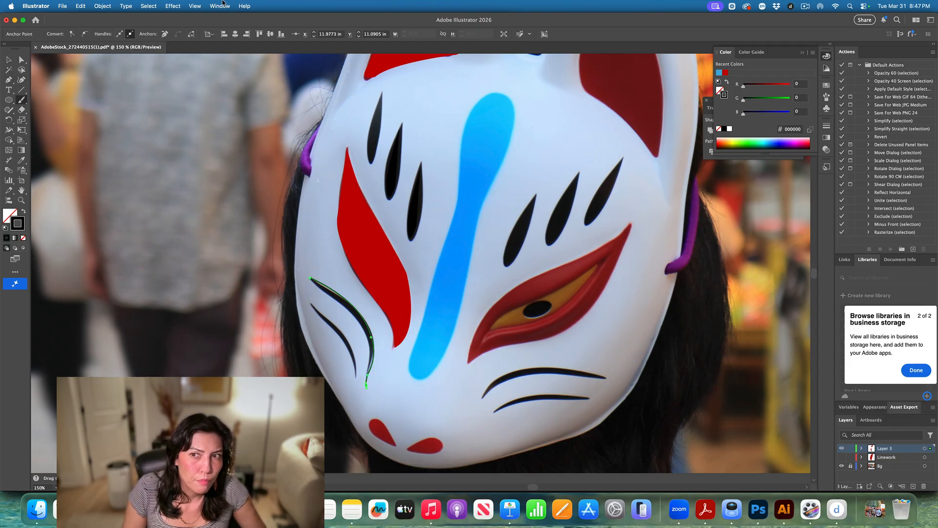
pyautogui.click(230, 6)
pyautogui.scroll(-2, 251, 308)
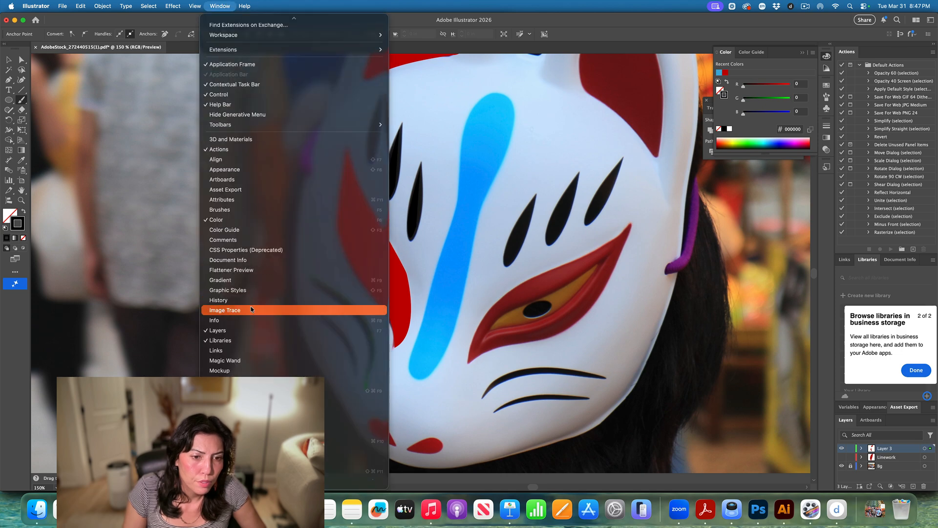
pyautogui.click(250, 391)
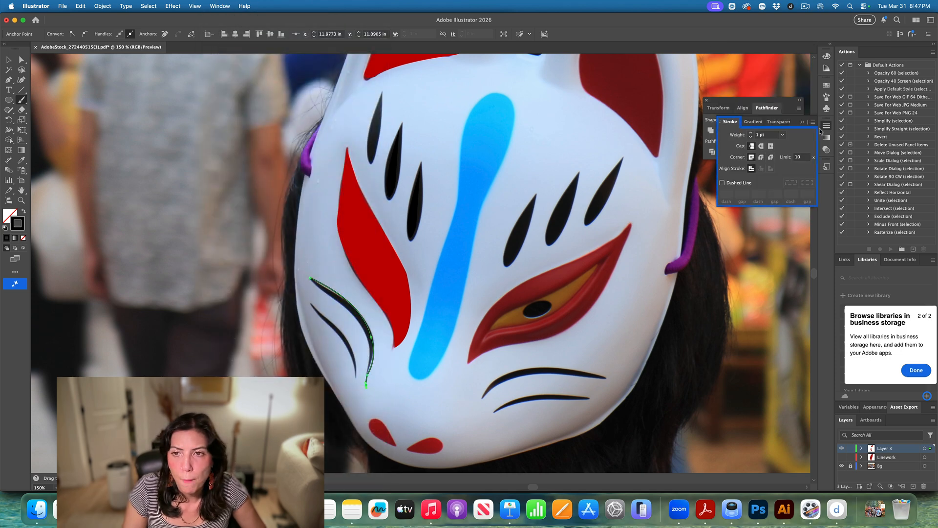
pyautogui.click(751, 133)
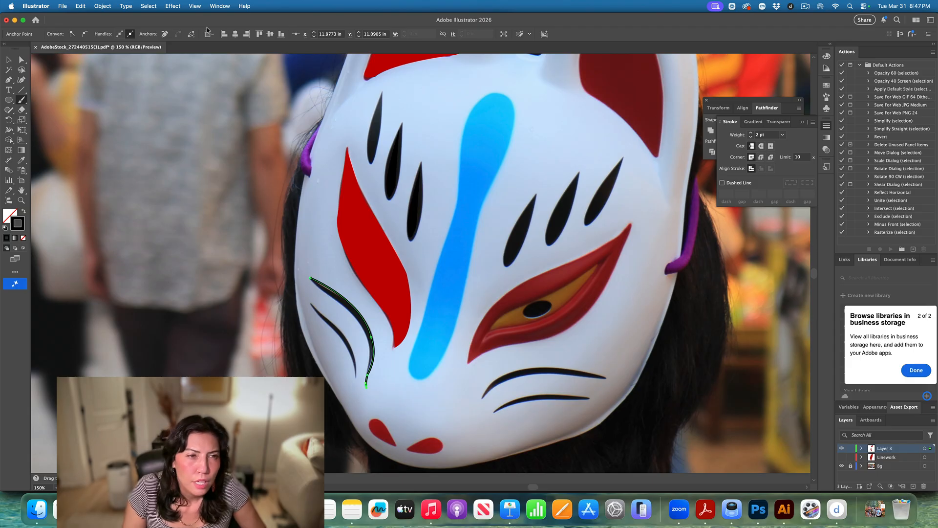
# Load the Artistic_Ink brush library and apply its thick, tapering ink brush to the whisker curve.
pyautogui.scroll(2, 103, 62)
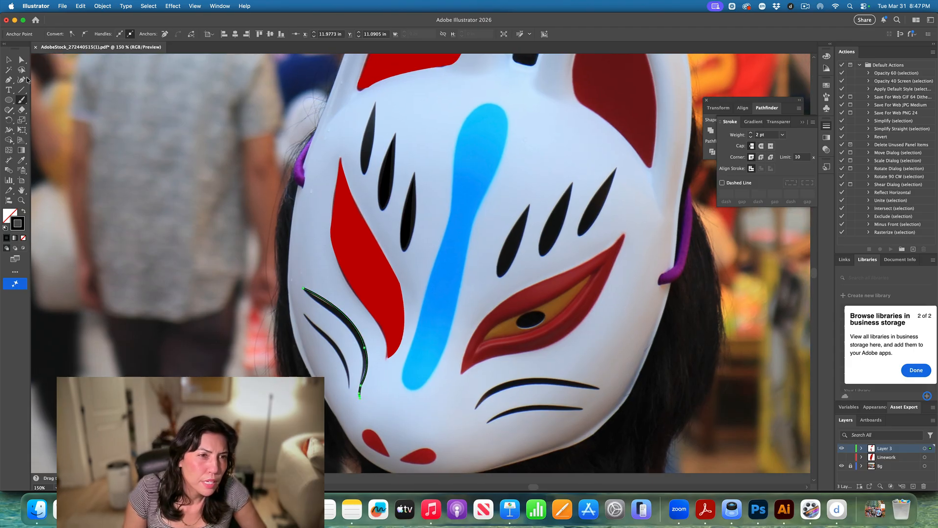
pyautogui.click(8, 80)
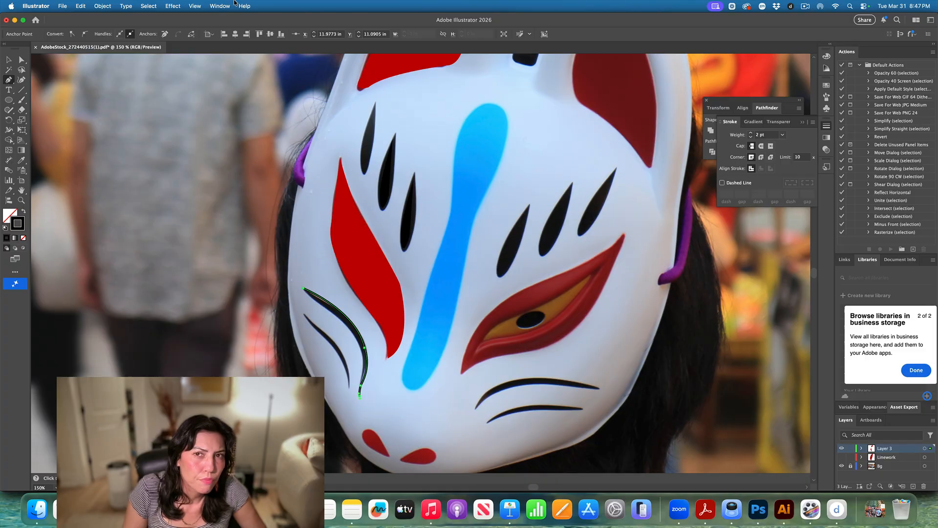
pyautogui.scroll(-1, 639, 112)
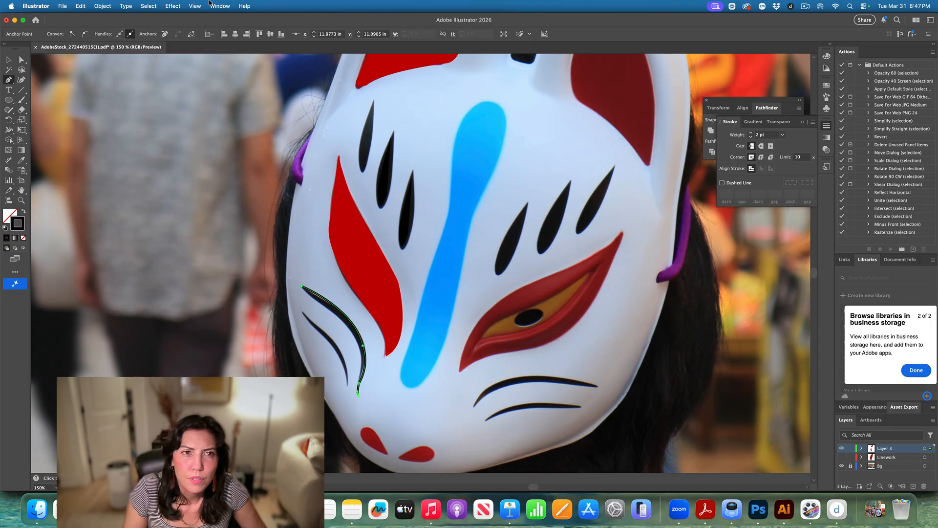
pyautogui.click(214, 6)
pyautogui.click(267, 231)
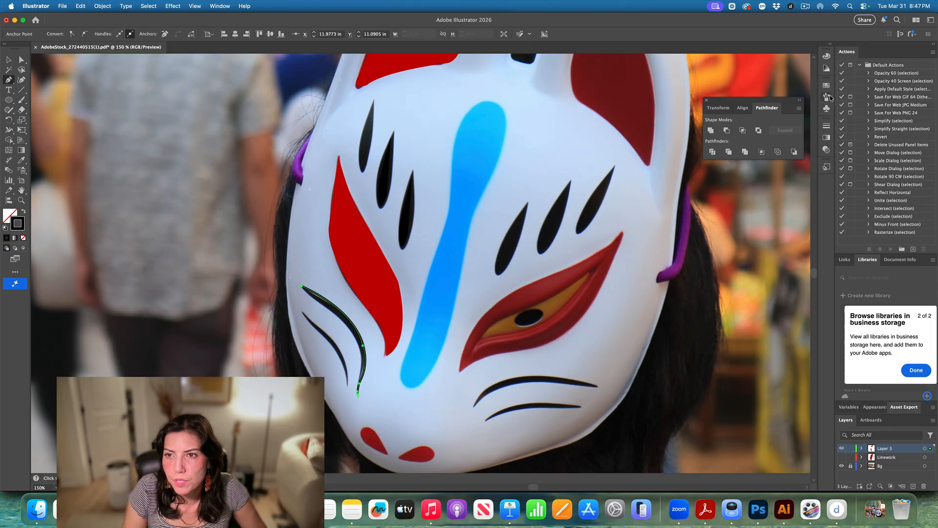
pyautogui.click(813, 82)
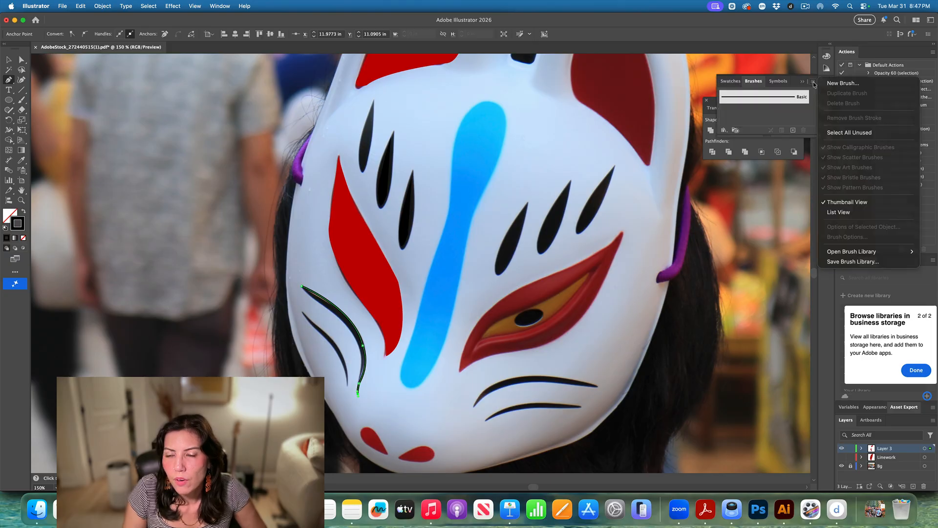
pyautogui.moveTo(859, 252)
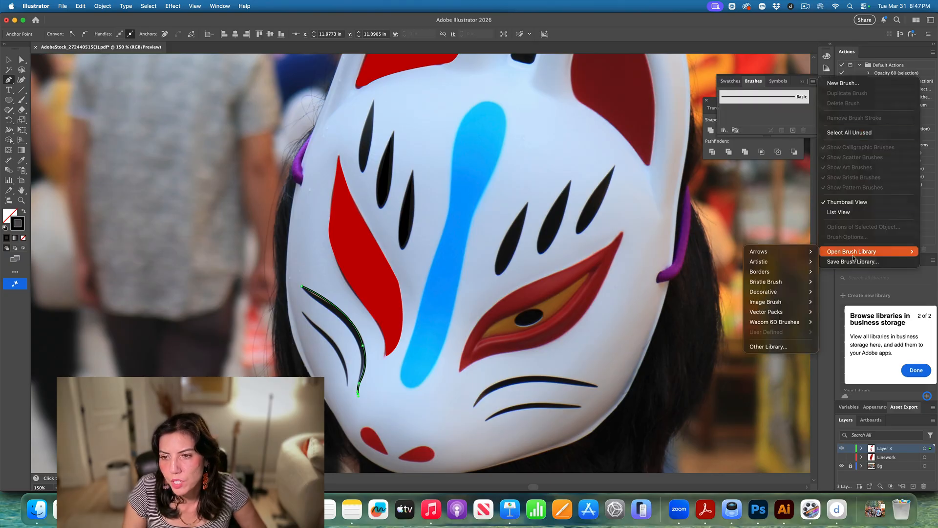
pyautogui.moveTo(782, 263)
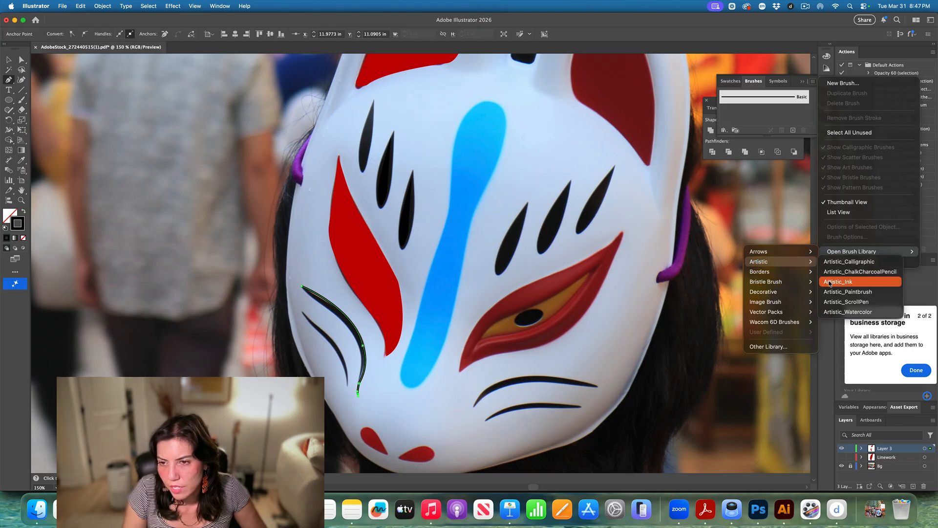
pyautogui.click(830, 282)
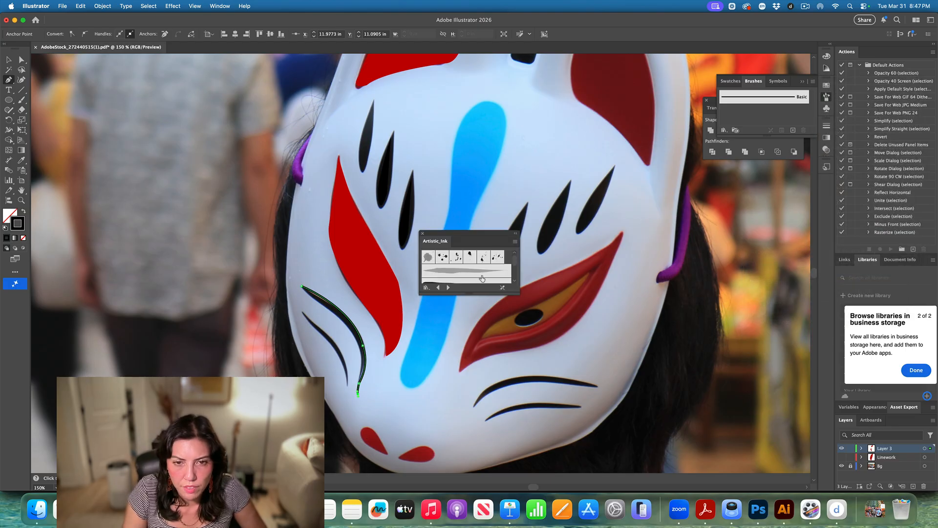
pyautogui.scroll(-5, 477, 278)
pyautogui.click(465, 262)
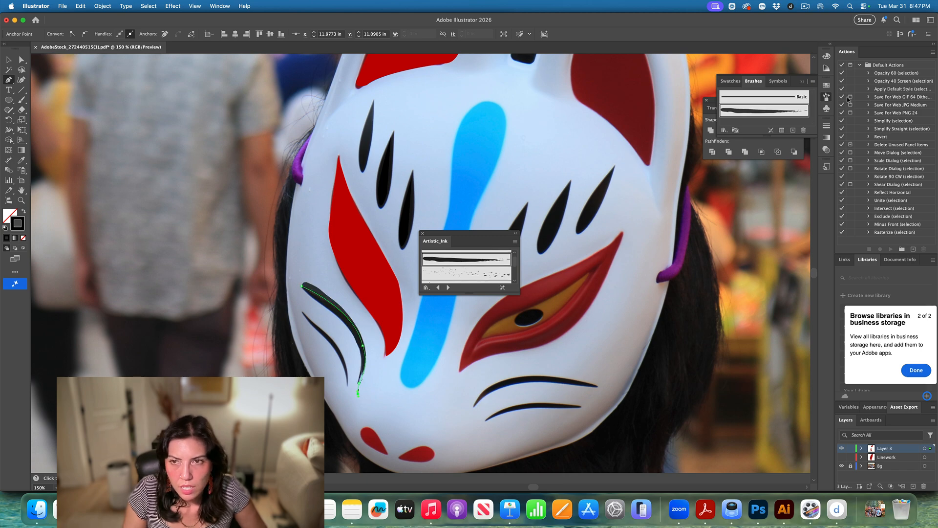
# Load the Artistic_Calligraphic brush library and try its 30 pt. Oval and smaller round and oval brushes on the whisker curve.
pyautogui.click(813, 82)
pyautogui.moveTo(826, 251)
pyautogui.moveTo(796, 275)
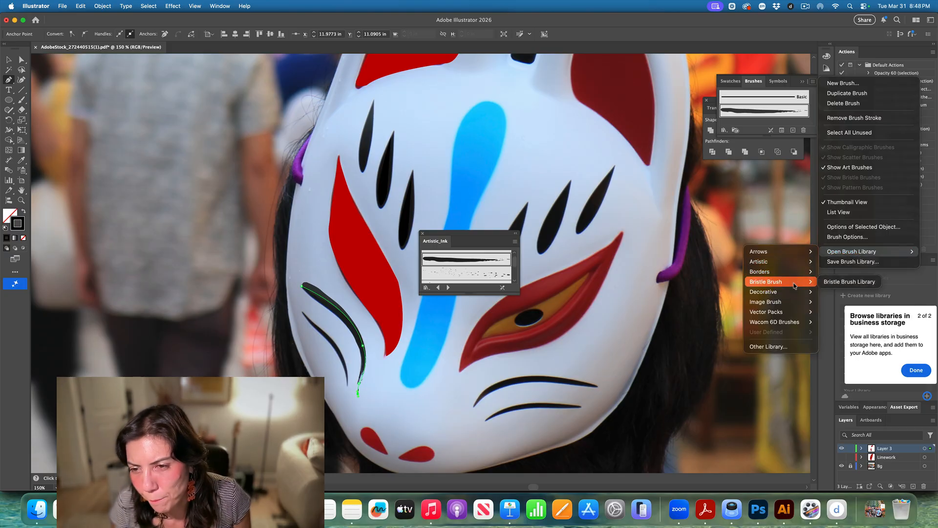
pyautogui.moveTo(800, 296)
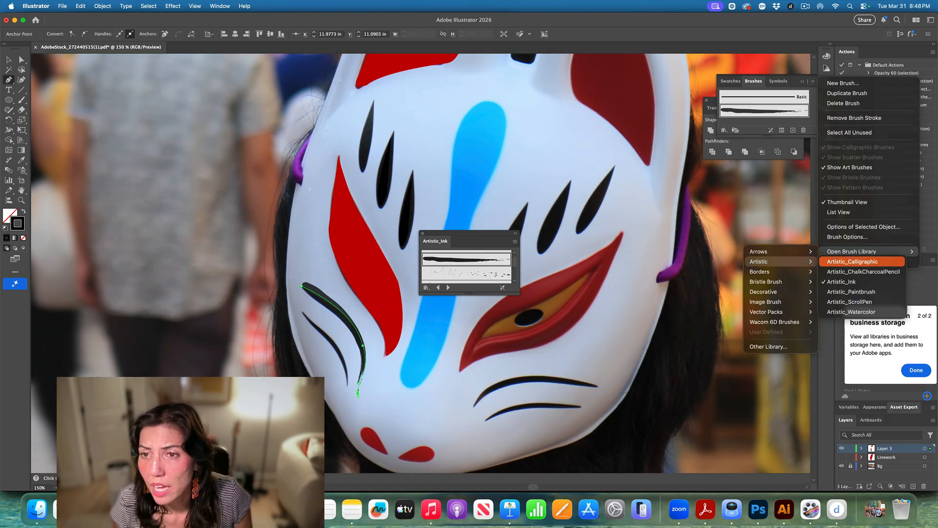
pyautogui.click(853, 262)
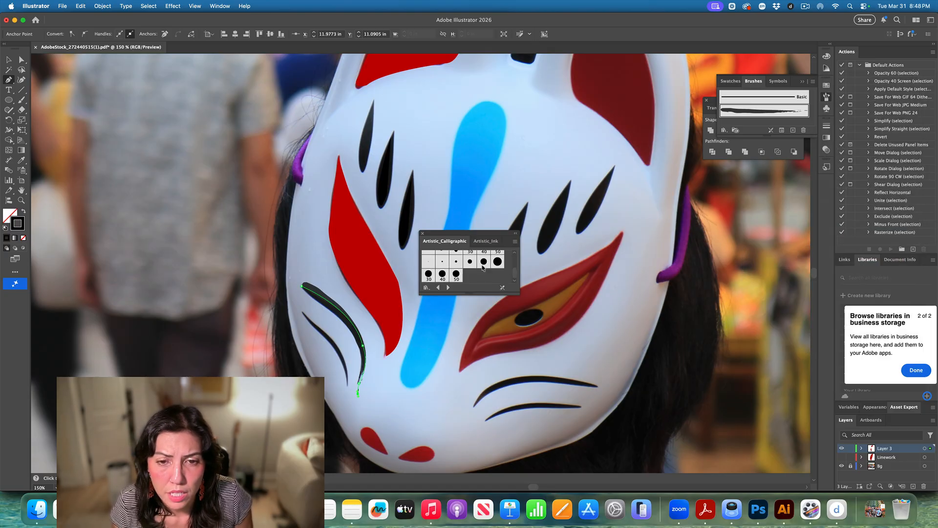
pyautogui.scroll(1, 483, 267)
pyautogui.click(470, 265)
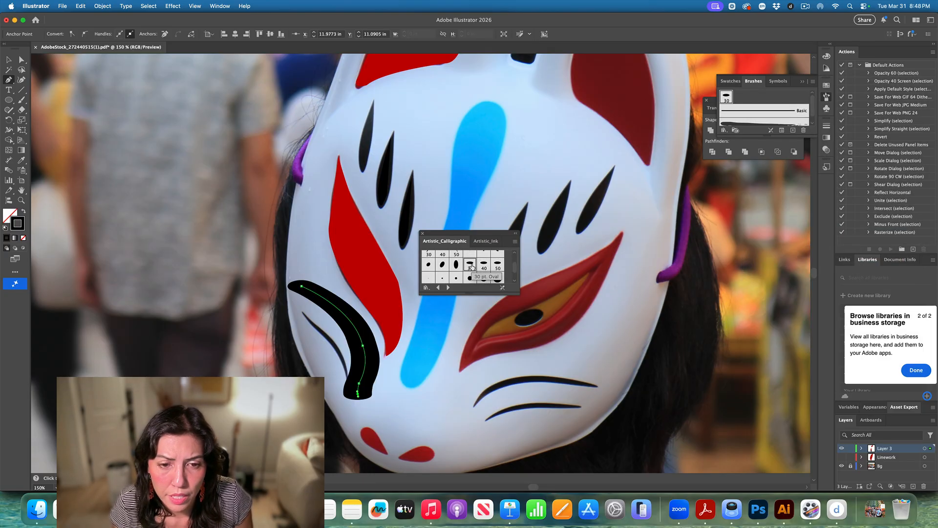
pyautogui.click(457, 278)
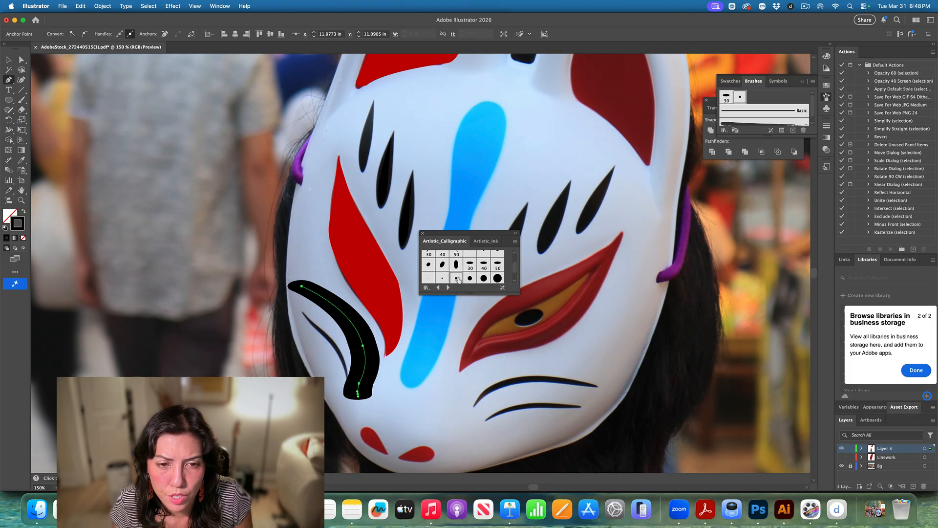
pyautogui.scroll(2, 475, 267)
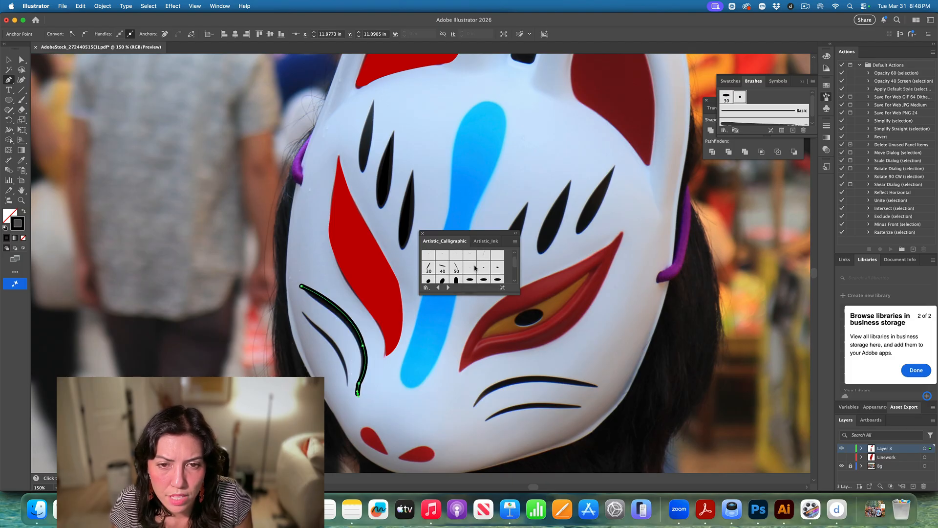
pyautogui.click(485, 268)
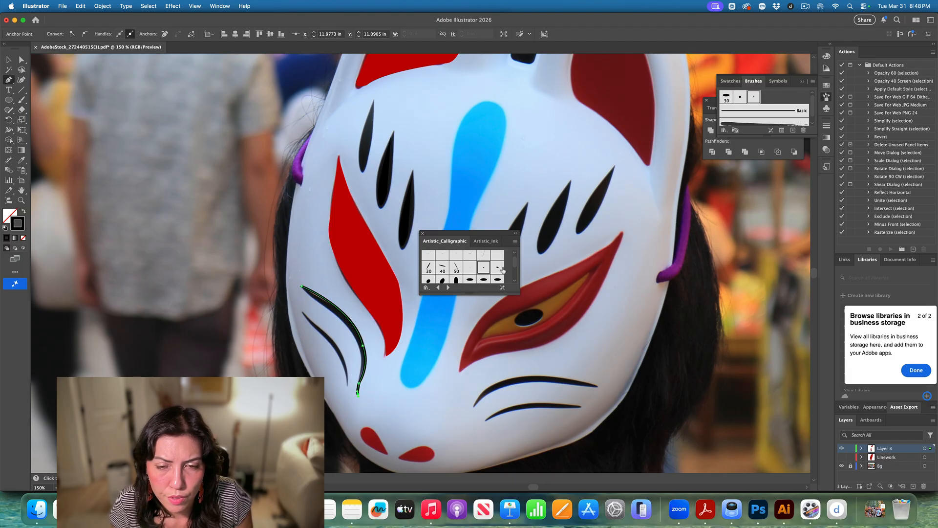
pyautogui.click(499, 270)
pyautogui.scroll(1, 492, 270)
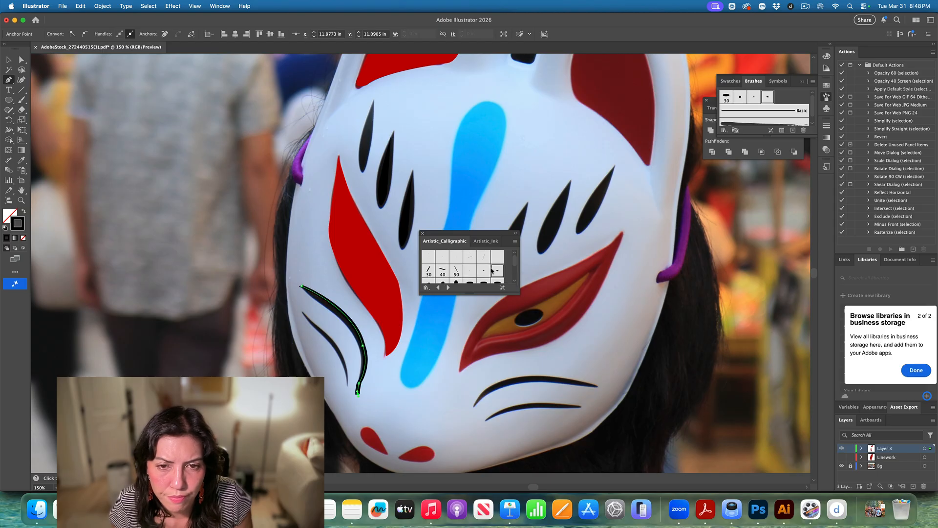
# Try the Artistic_Ink brush with one tapered end on the whisker curve, followed by the one tapering at both ends.
pyautogui.click(486, 241)
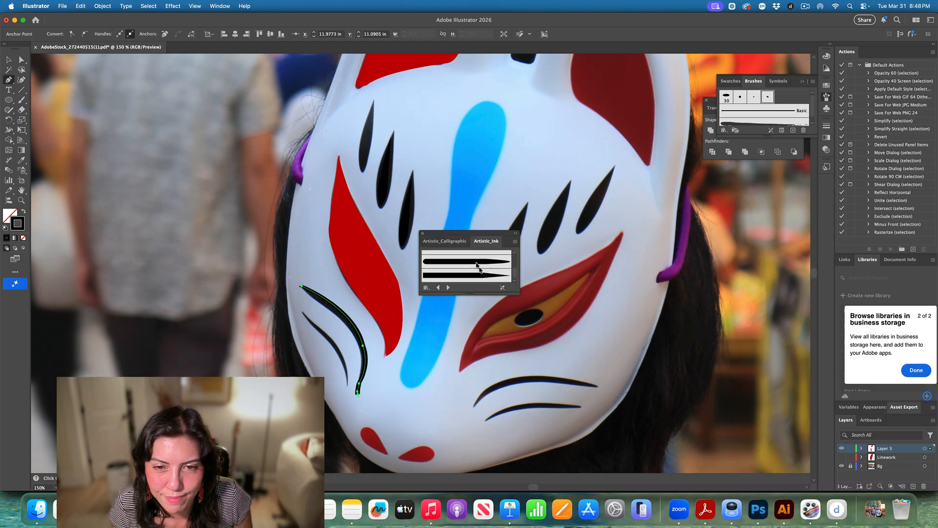
pyautogui.click(485, 276)
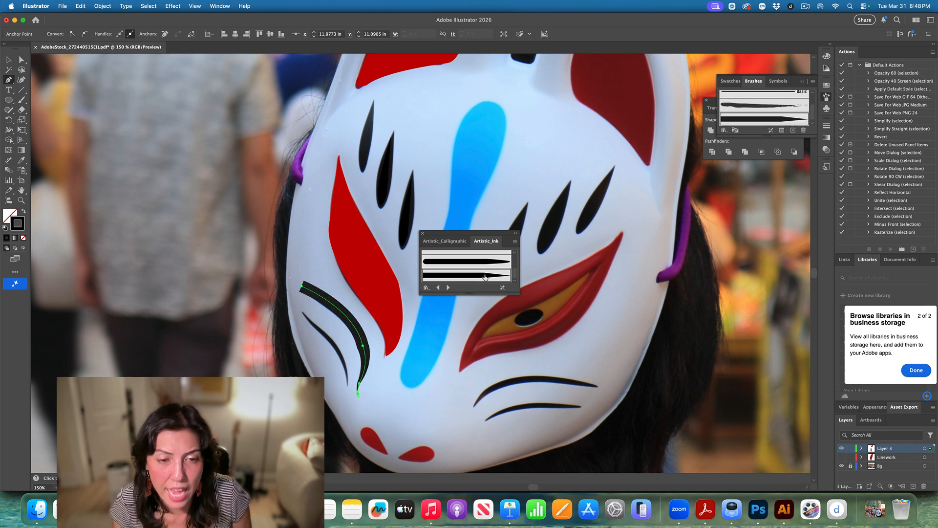
pyautogui.scroll(2, 484, 277)
pyautogui.click(482, 275)
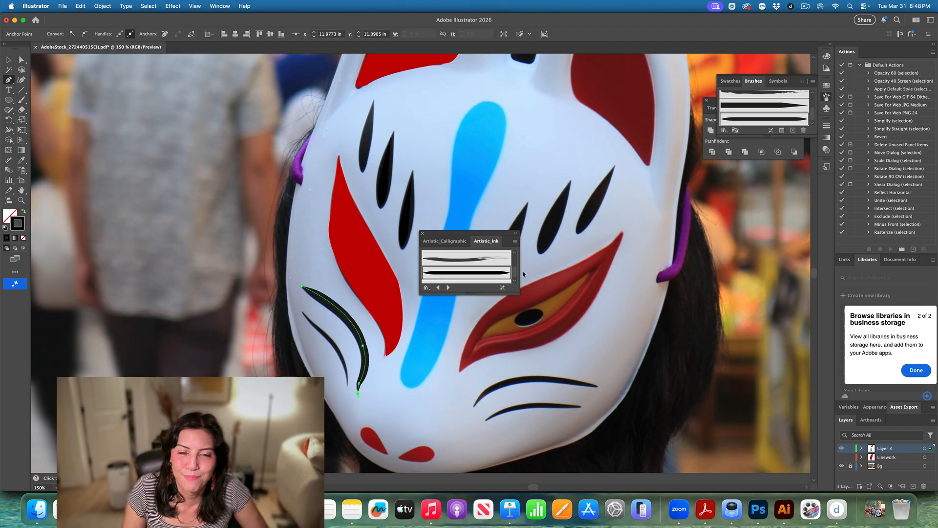
pyautogui.scroll(-2, 497, 275)
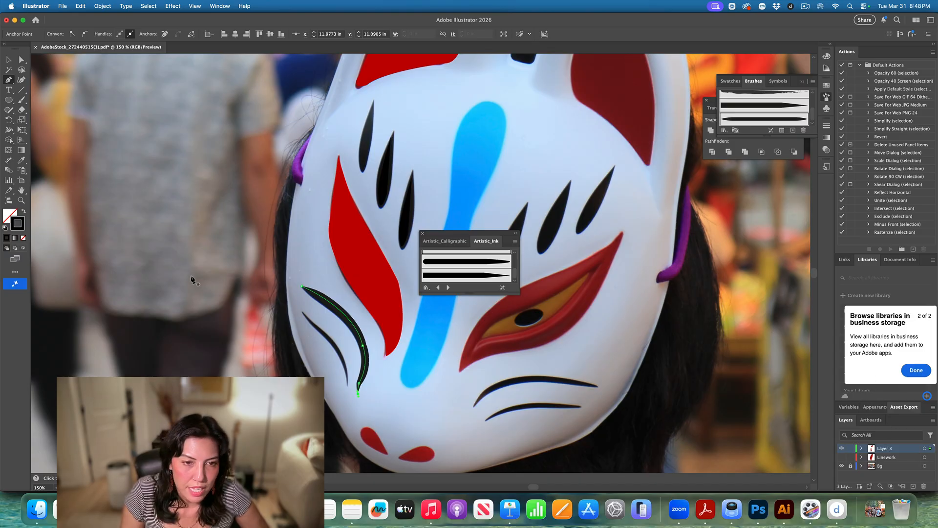
# Shift the whisker curve slightly upward on the left cheek and move the brush library clear of the mask.
pyautogui.click(9, 59)
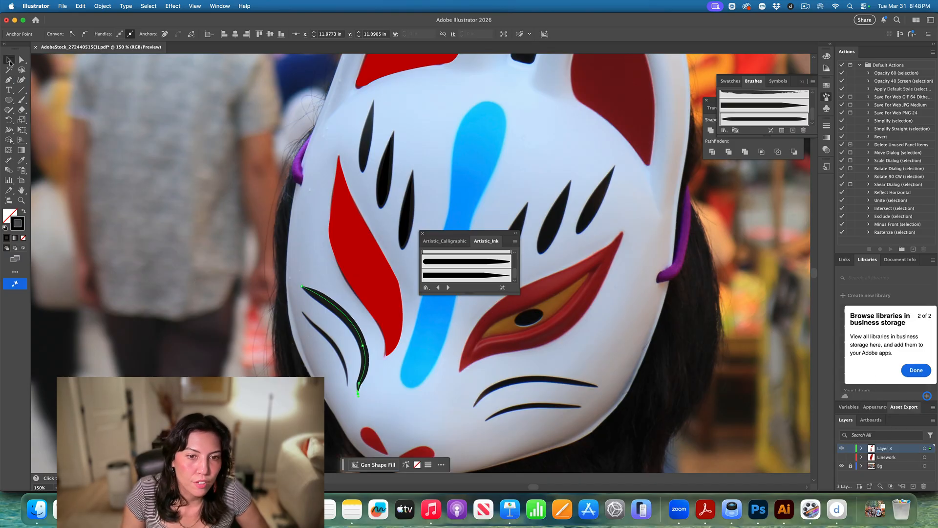
pyautogui.click(281, 233)
pyautogui.moveTo(354, 328); pyautogui.dragTo(348, 317)
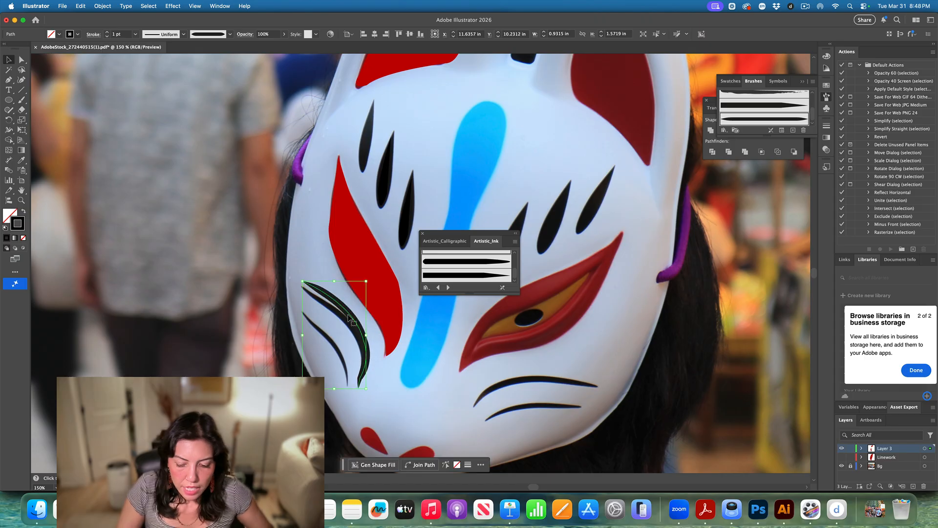
pyautogui.press('super+minus')
pyautogui.press('super+minus')
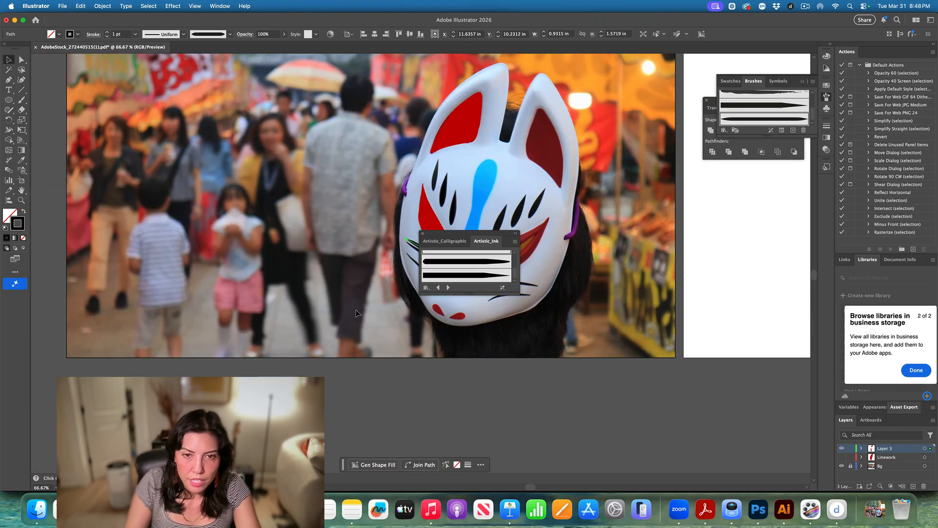
pyautogui.moveTo(439, 233)
pyautogui.mouseDown()
pyautogui.moveTo(611, 332)
pyautogui.moveTo(619, 350)
pyautogui.mouseUp()
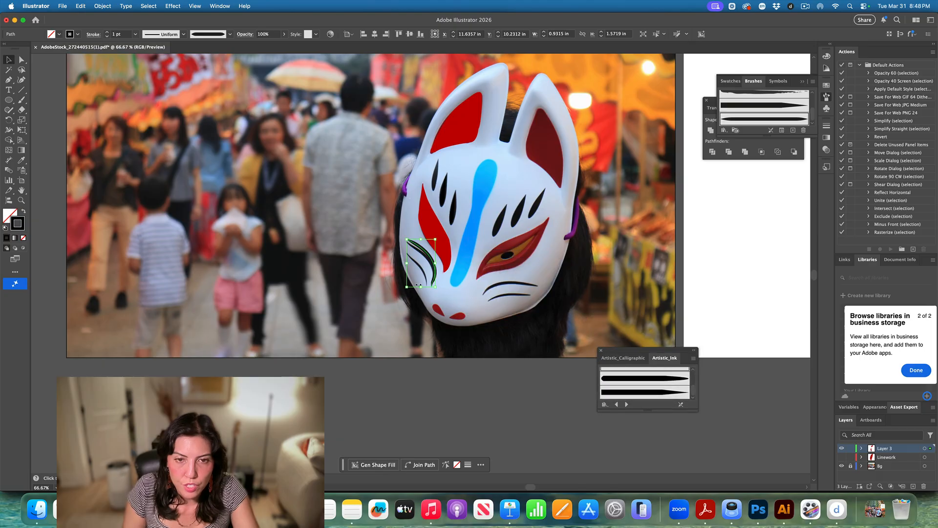
pyautogui.hscroll(-1, 619, 350)
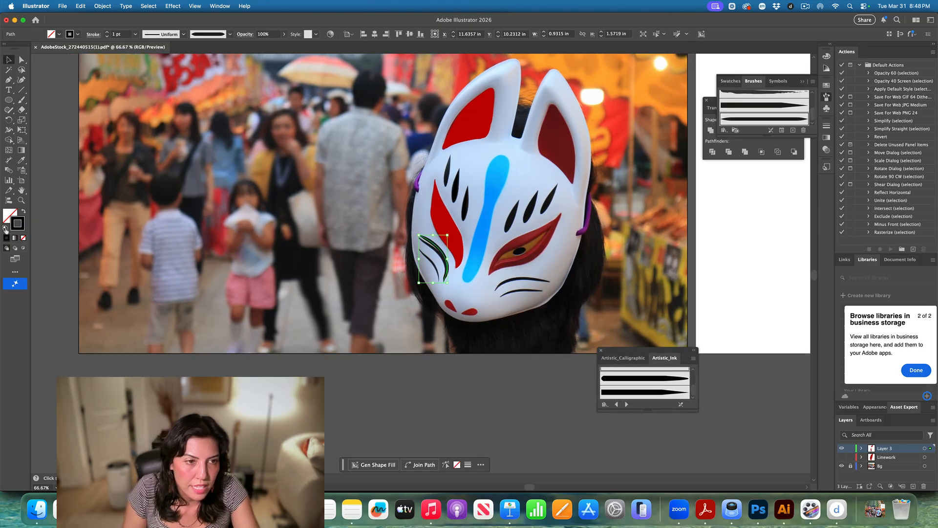
# Reset the whisker to the default fill and stroke, apply the Tapered - Round ink brush, and remove its fill.
pyautogui.click(5, 228)
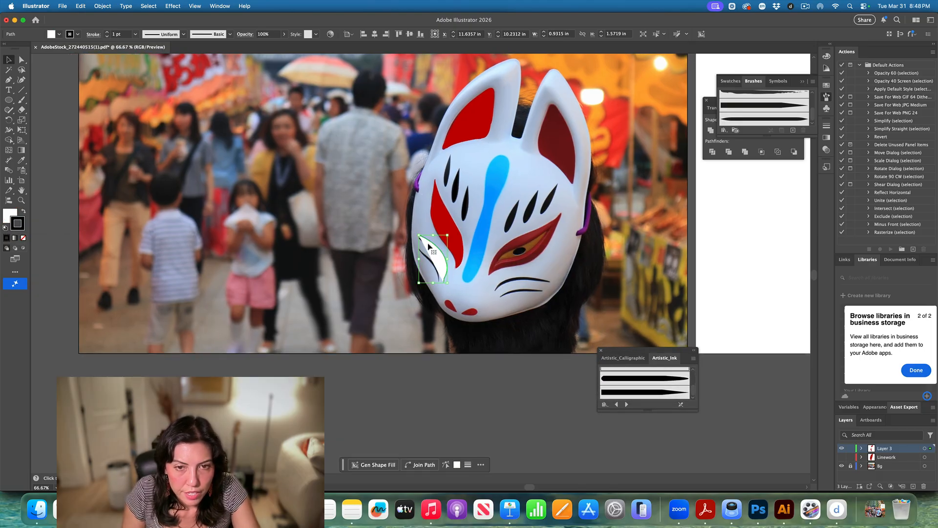
pyautogui.click(390, 274)
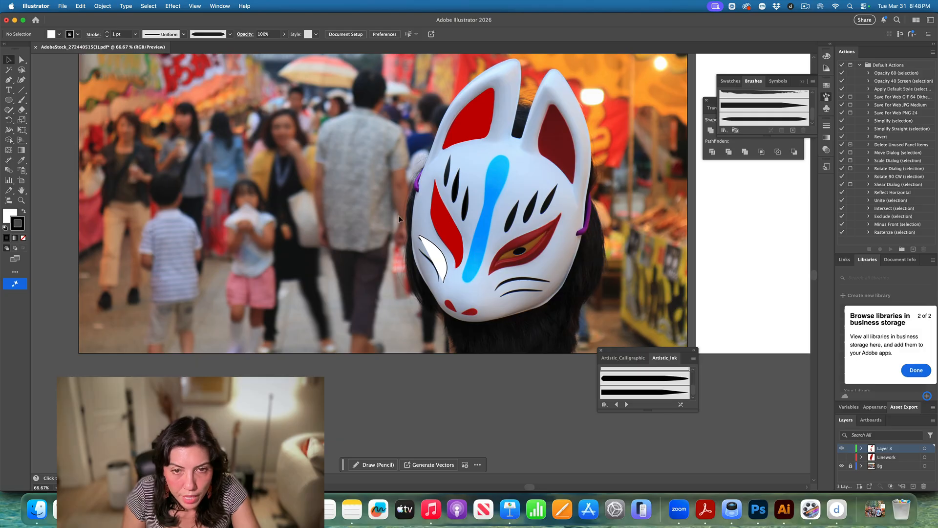
pyautogui.click(446, 264)
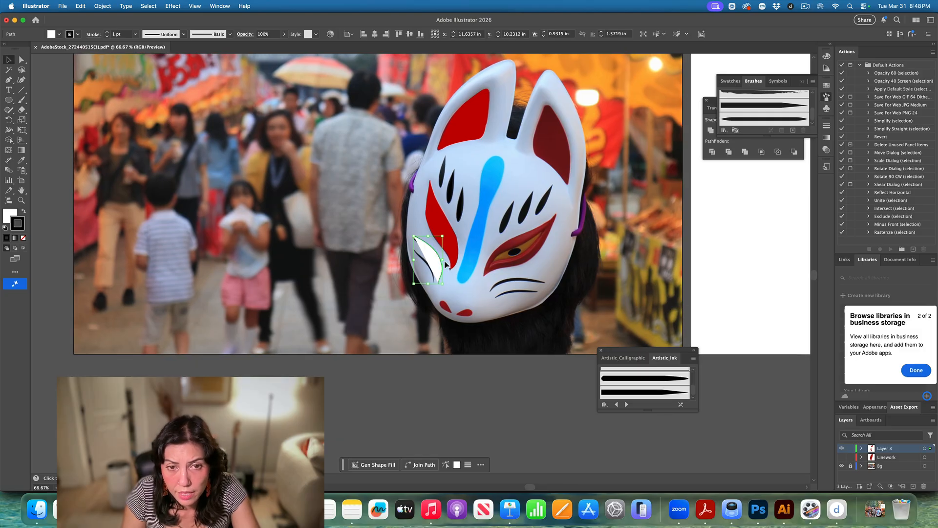
pyautogui.click(646, 379)
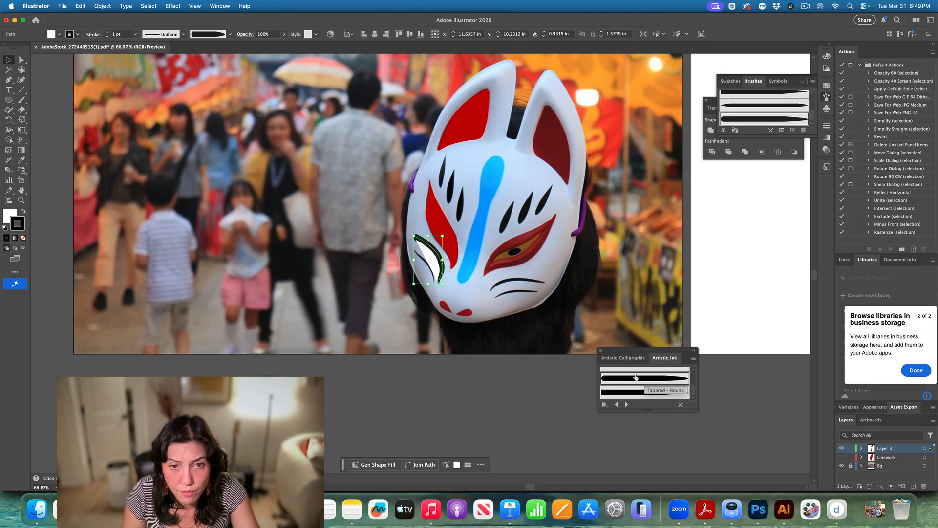
pyautogui.click(10, 215)
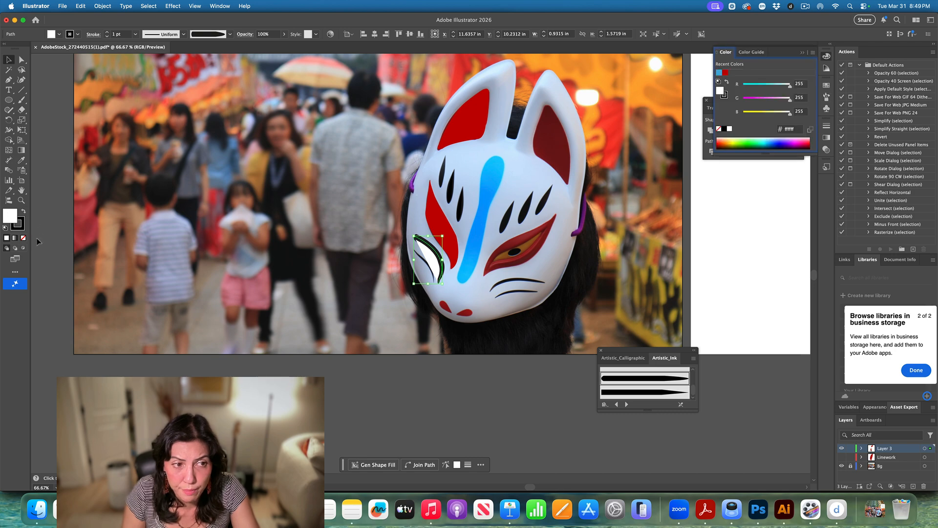
pyautogui.press('/')
# Replace the whisker's brush with a slimmer tapering brush from the Artistic_Ink library.
pyautogui.scroll(-3, 675, 396)
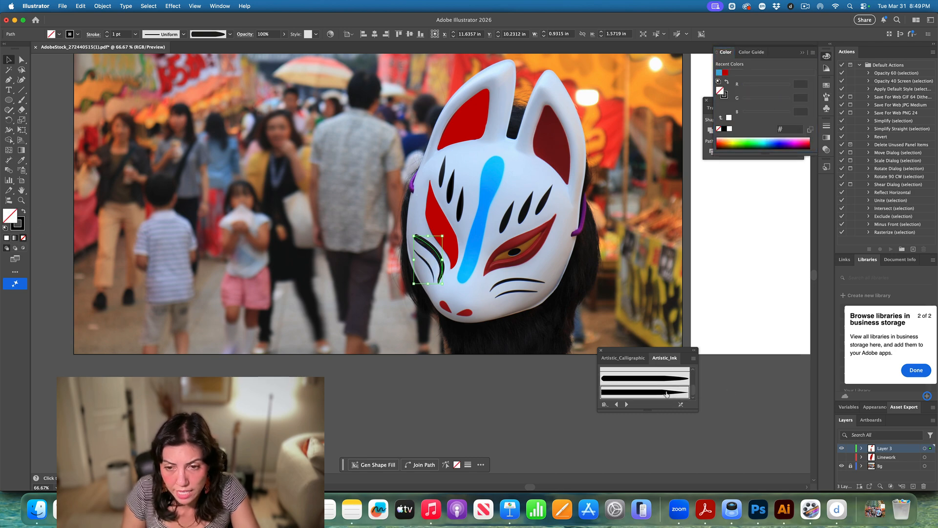
pyautogui.click(654, 399)
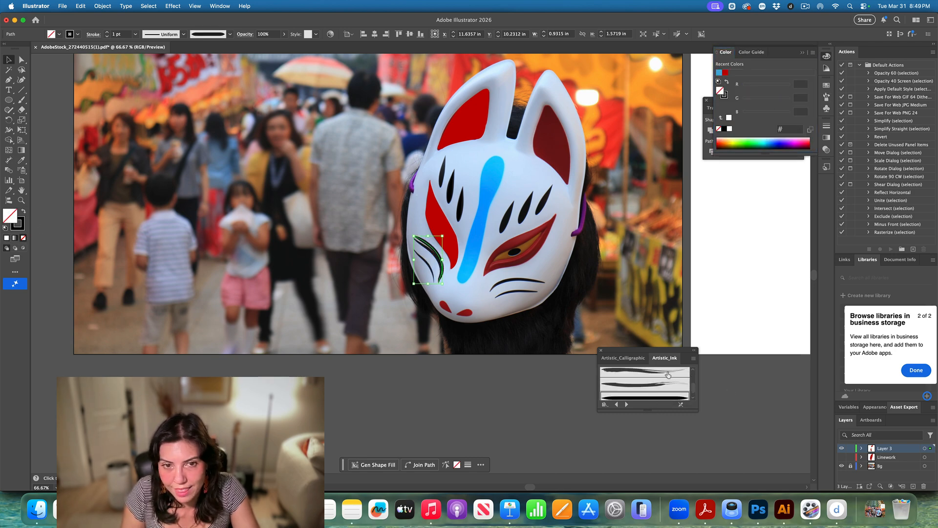
pyautogui.press('super+equal')
pyautogui.press('super+equal')
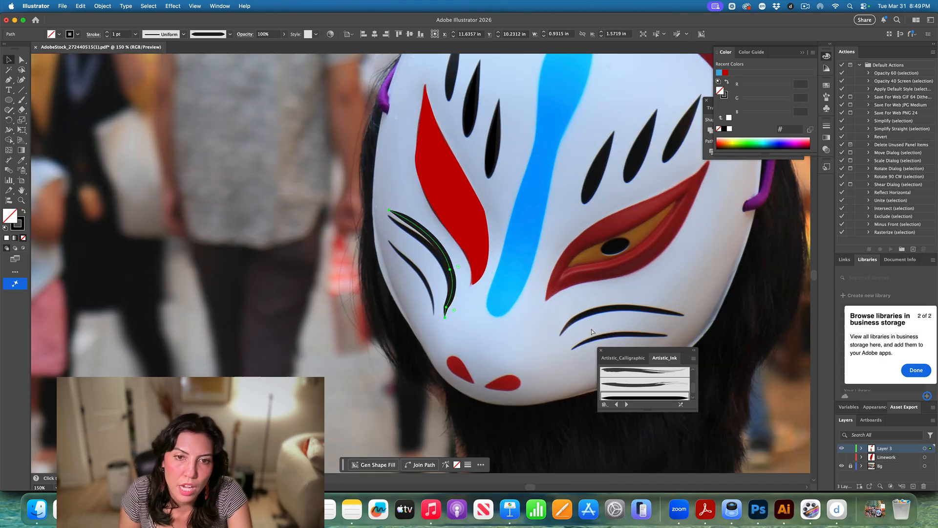
pyautogui.hscroll(-1, 212, 72)
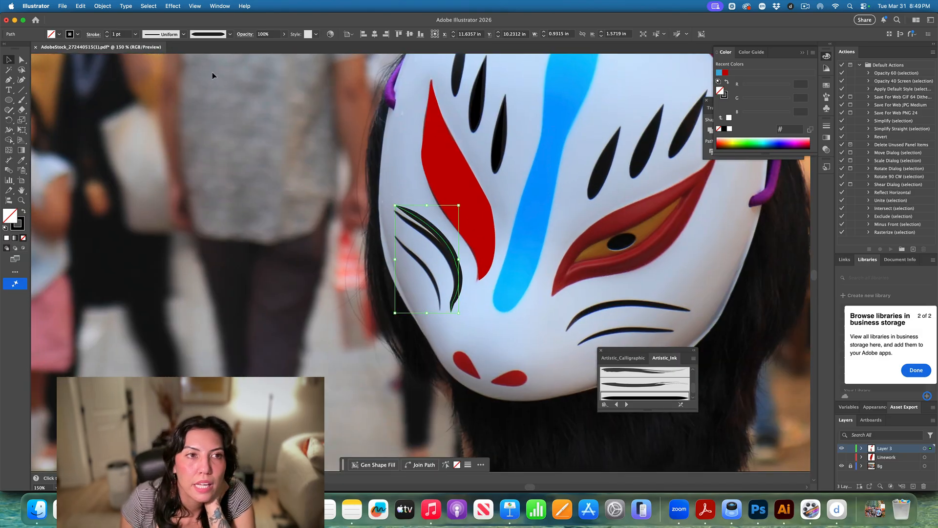
# Convert the brushed whisker curve into a filled shape with Outline Stroke.
pyautogui.rightClick(438, 234)
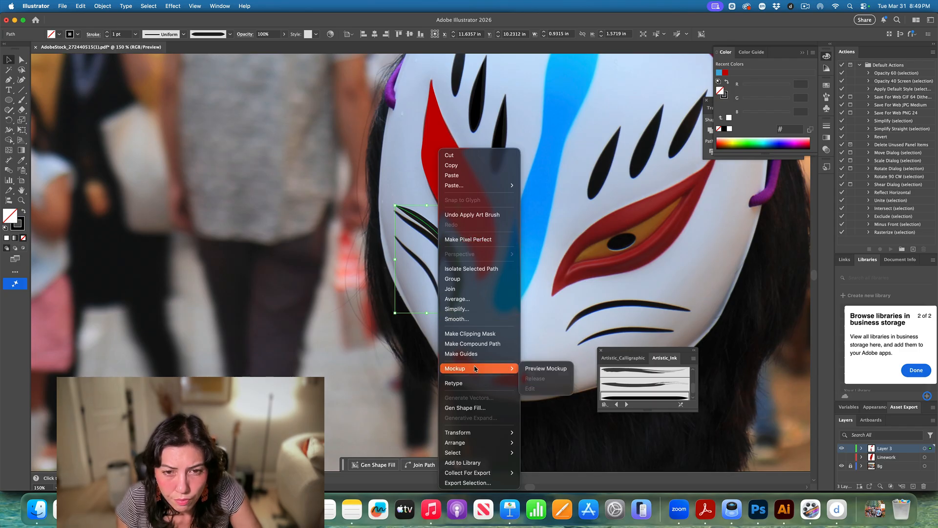
pyautogui.click(355, 303)
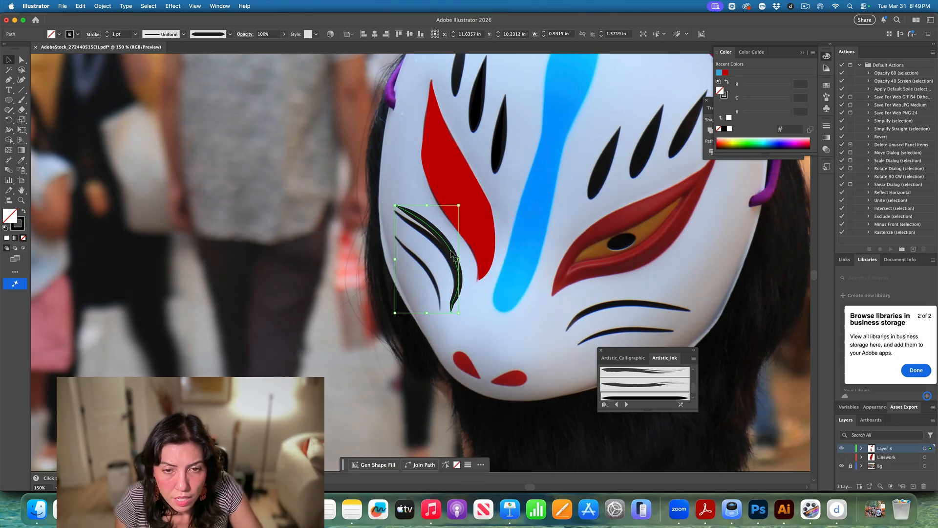
pyautogui.rightClick(452, 254)
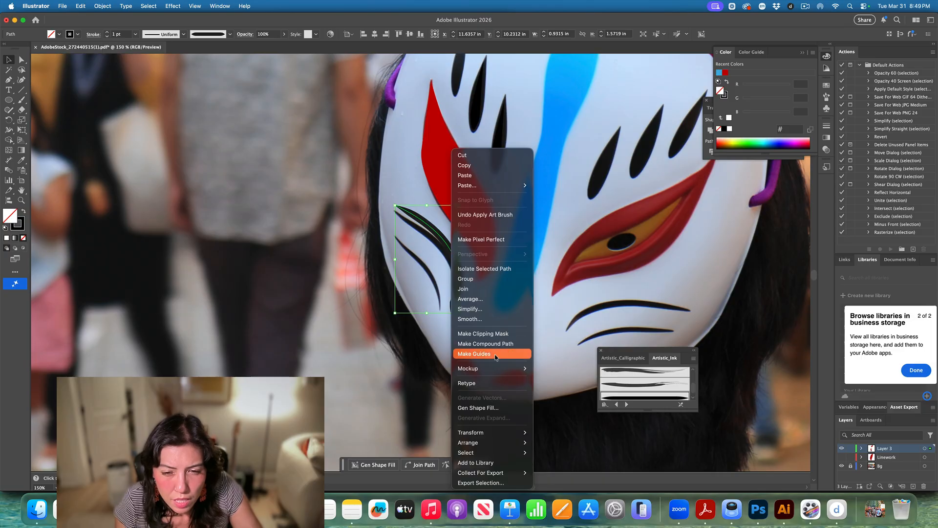
pyautogui.click(102, 5)
pyautogui.click(102, 6)
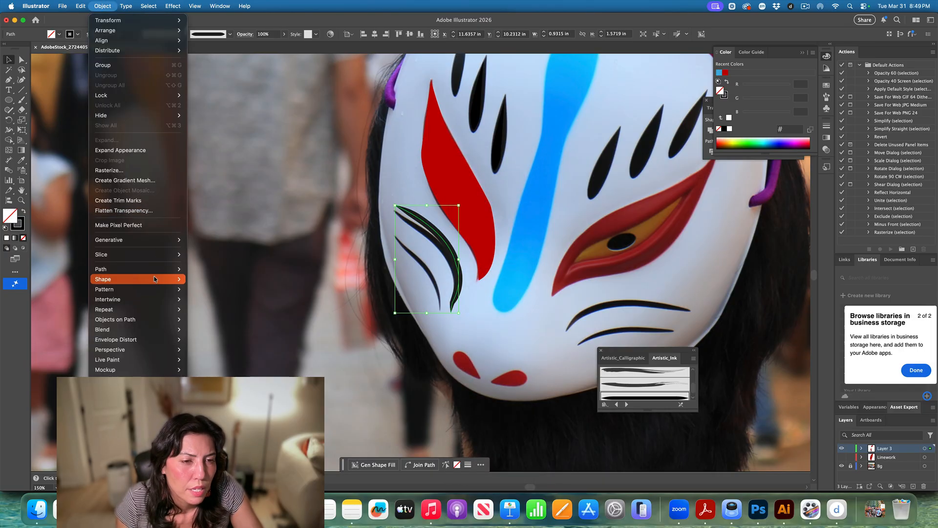
pyautogui.moveTo(158, 269)
pyautogui.click(208, 294)
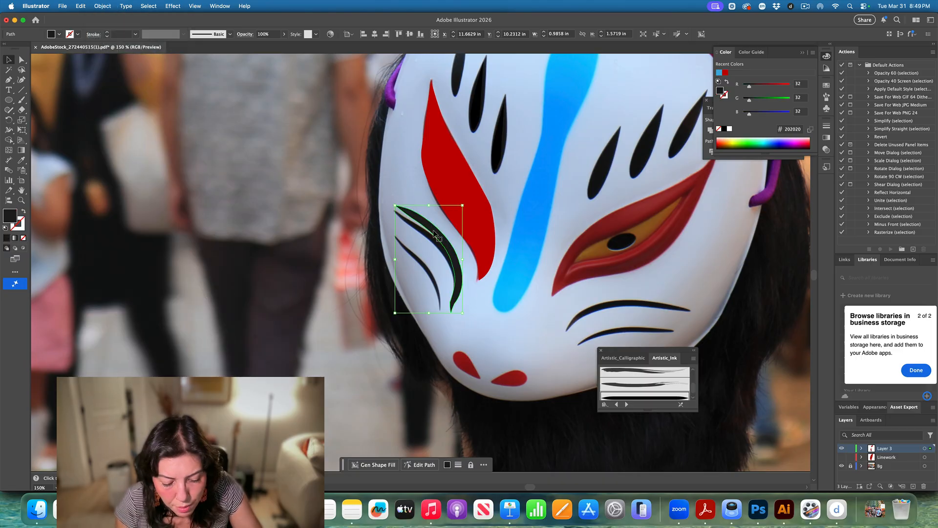
# Copy the outlined whisker onto the lower left-cheek whisker and scale the copy to about 0.82 by 1.46 in.
pyautogui.moveTo(434, 234); pyautogui.dragTo(422, 255)
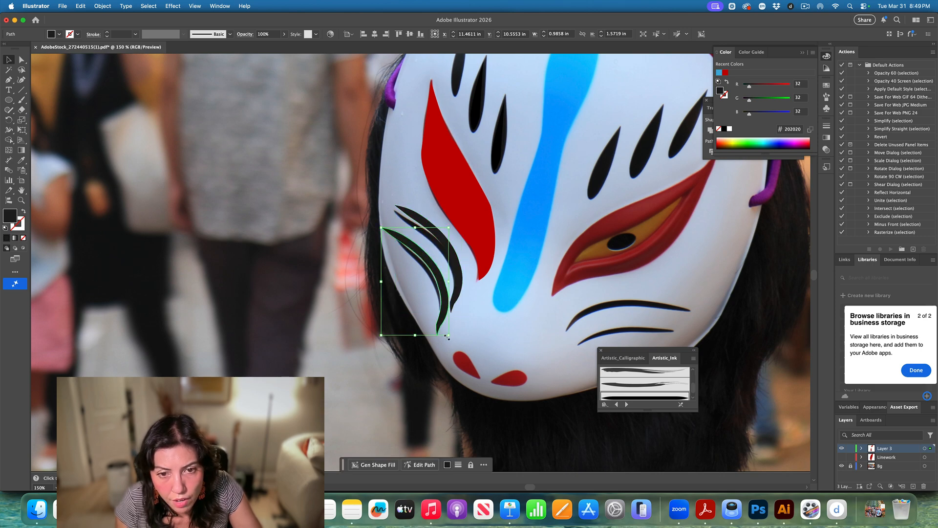
pyautogui.moveTo(447, 336); pyautogui.dragTo(437, 327)
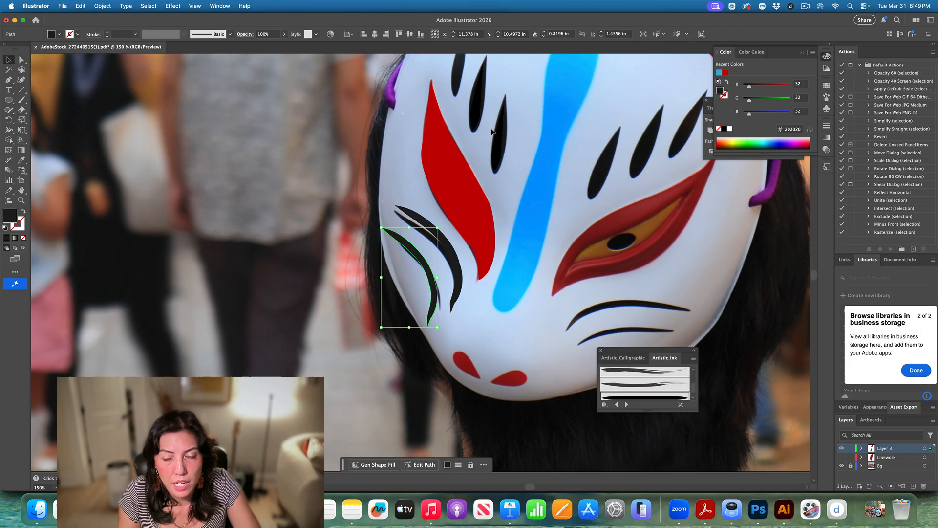
# Show the hidden Linework layer over the photo and make it the active layer.
pyautogui.press('super+minus')
pyautogui.press('super+minus')
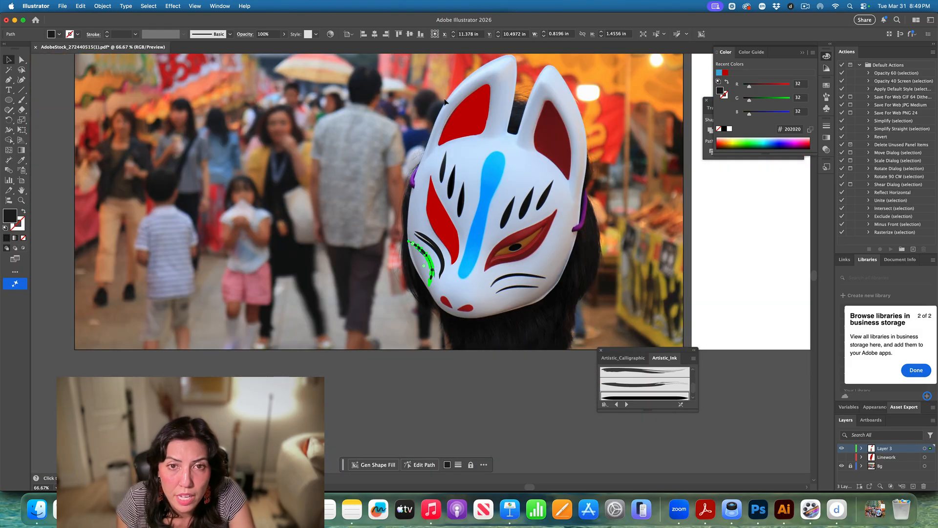
pyautogui.moveTo(407, 89); pyautogui.dragTo(454, 265)
pyautogui.scroll(1, 537, 303)
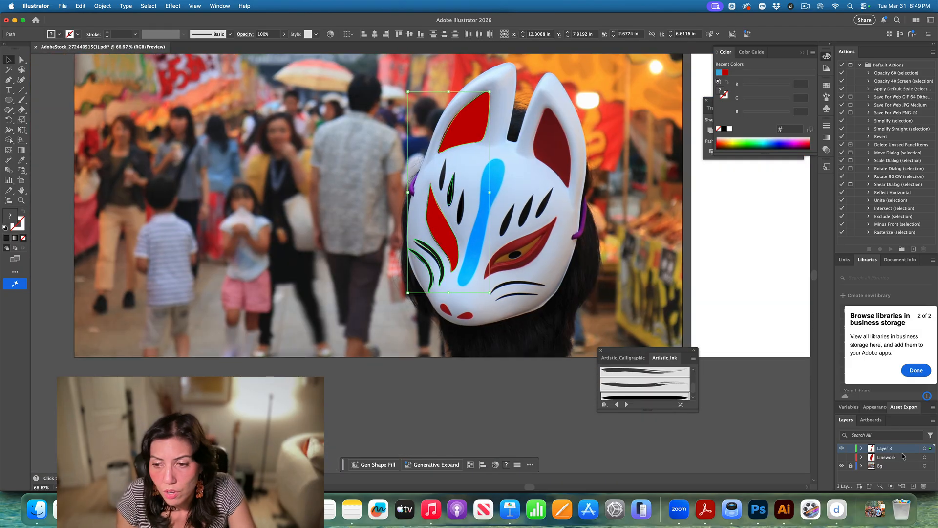
pyautogui.click(841, 457)
pyautogui.click(882, 458)
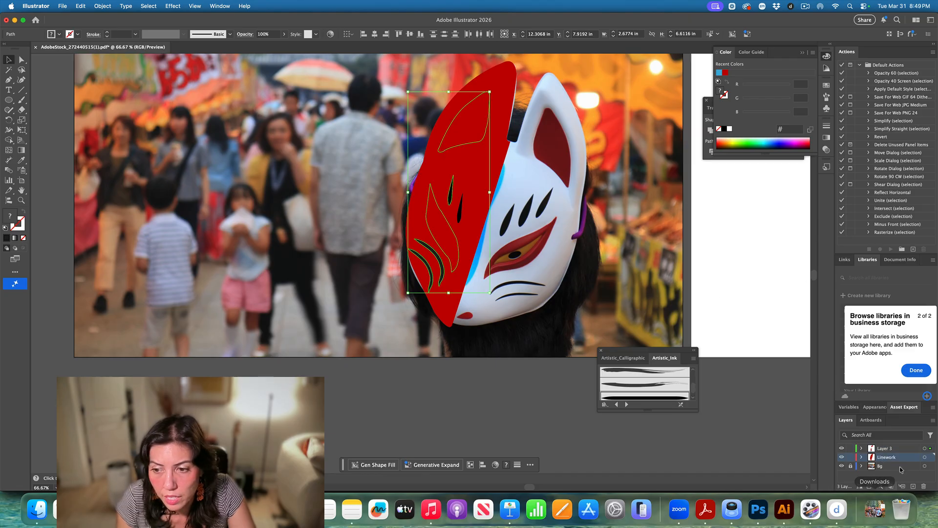
# Recolor the red half-mask base shape to pale cream with RGB values 255, 241, 203.
pyautogui.click(489, 178)
pyautogui.scroll(-3, 667, 268)
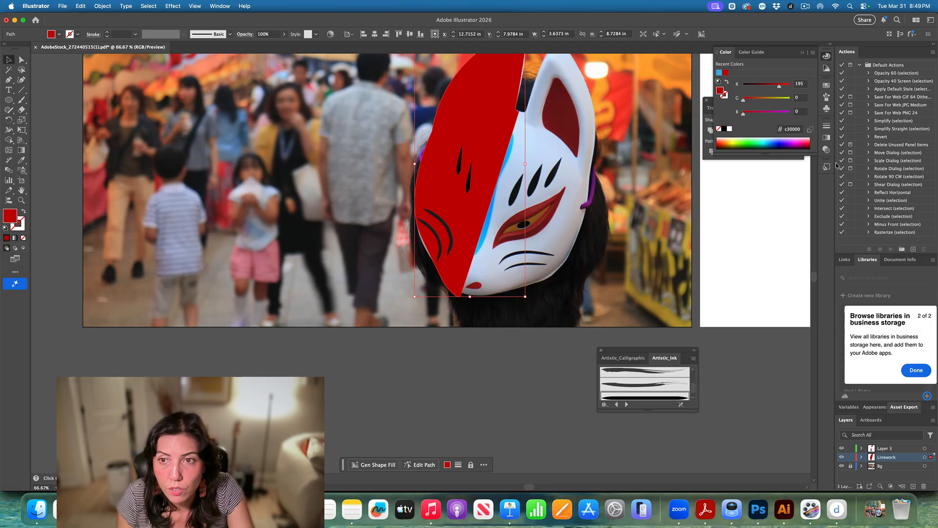
pyautogui.click(732, 139)
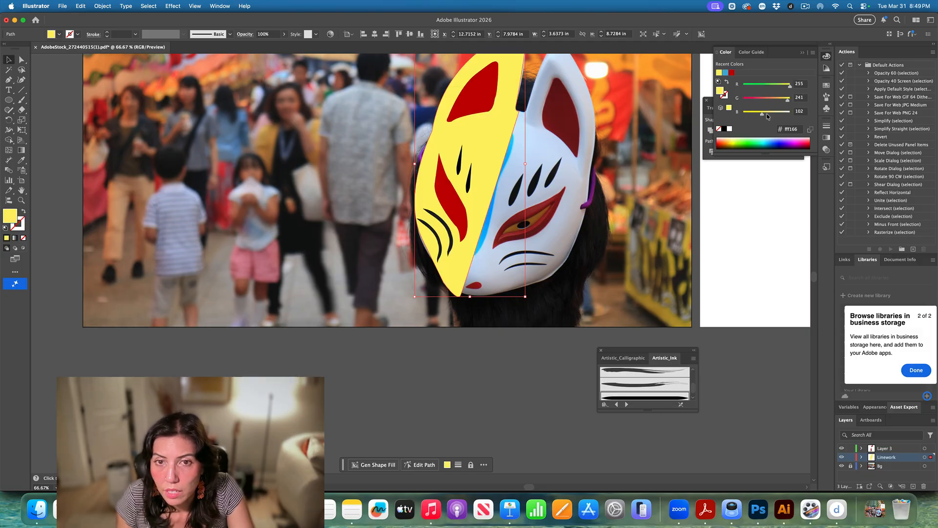
pyautogui.moveTo(768, 116); pyautogui.dragTo(781, 113)
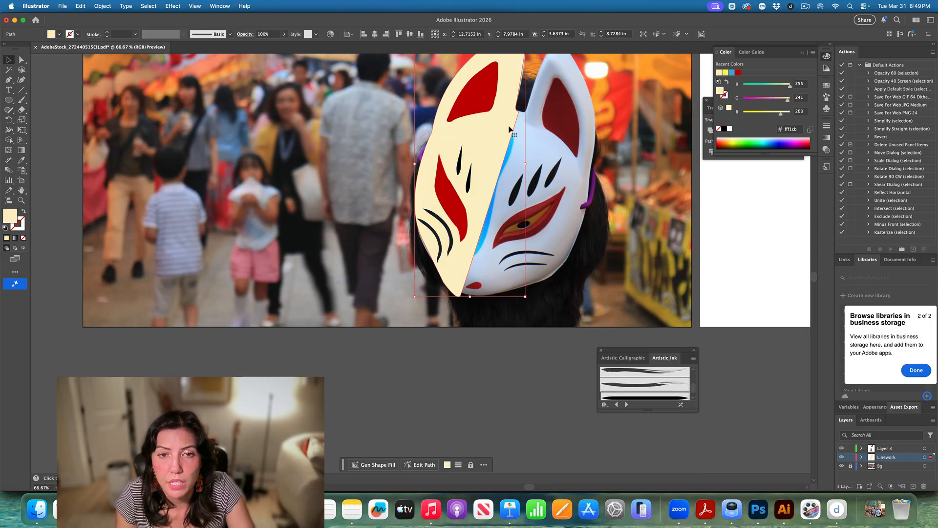
pyautogui.scroll(2, 449, 165)
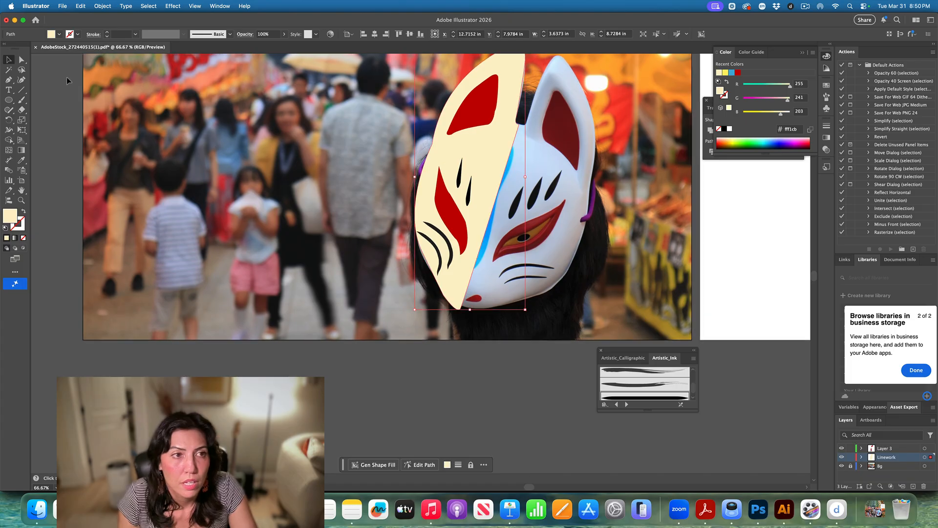
# Move the whole half-mask artwork onto the blank Artboard 2 and rotate it counterclockwise until its straight centre edge is vertical.
pyautogui.click(479, 293)
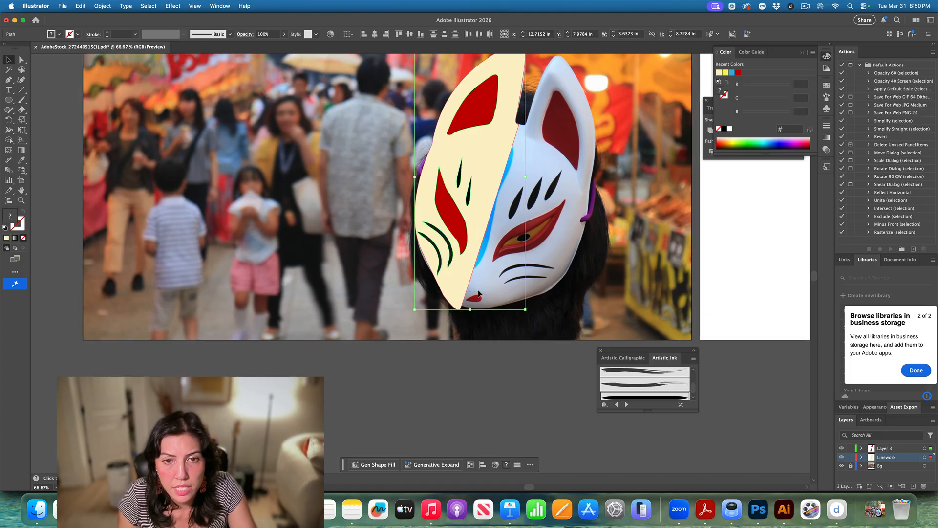
pyautogui.press('super+minus')
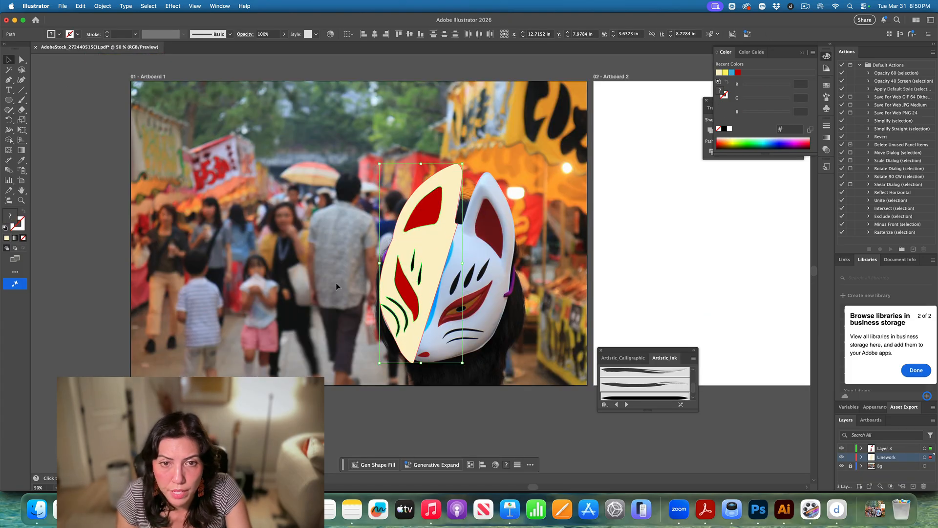
pyautogui.moveTo(414, 264); pyautogui.dragTo(697, 258)
pyautogui.hscroll(5, 689, 259)
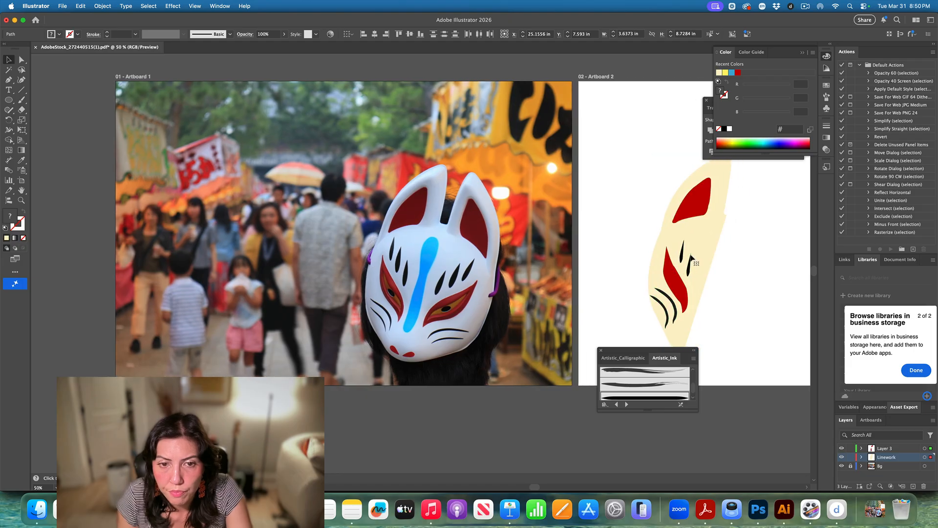
pyautogui.hscroll(3, 676, 261)
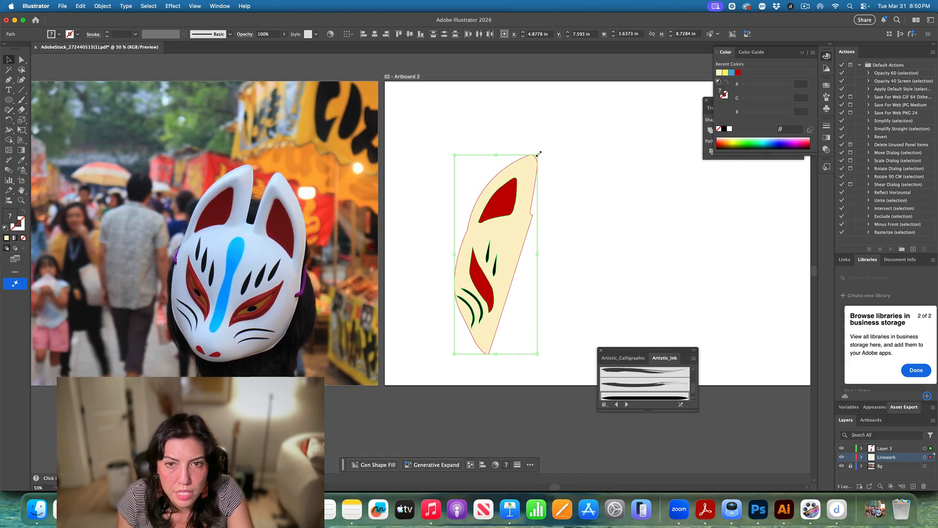
pyautogui.moveTo(541, 153); pyautogui.dragTo(509, 131)
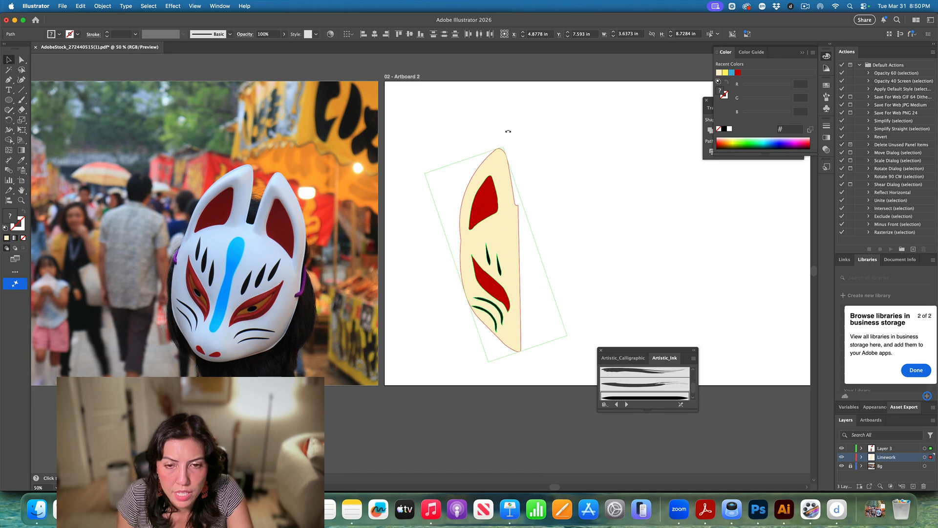
pyautogui.click(591, 257)
# Nudge the red inner-ear shape slightly up and right within the cream ear.
pyautogui.moveTo(460, 155); pyautogui.dragTo(526, 352)
pyautogui.click(565, 226)
pyautogui.click(492, 197)
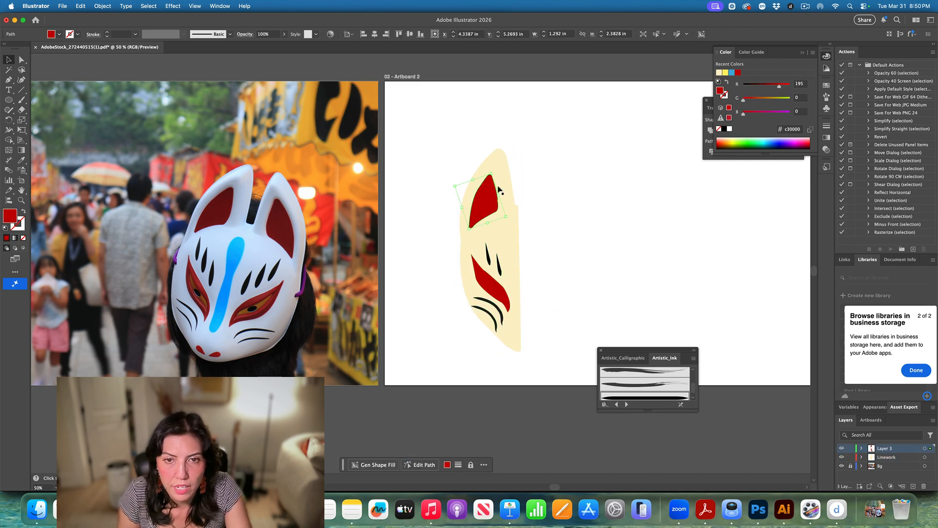
# Duplicate the outer black forehead mark up and to the left to make a third mark above the eye.
pyautogui.click(488, 258)
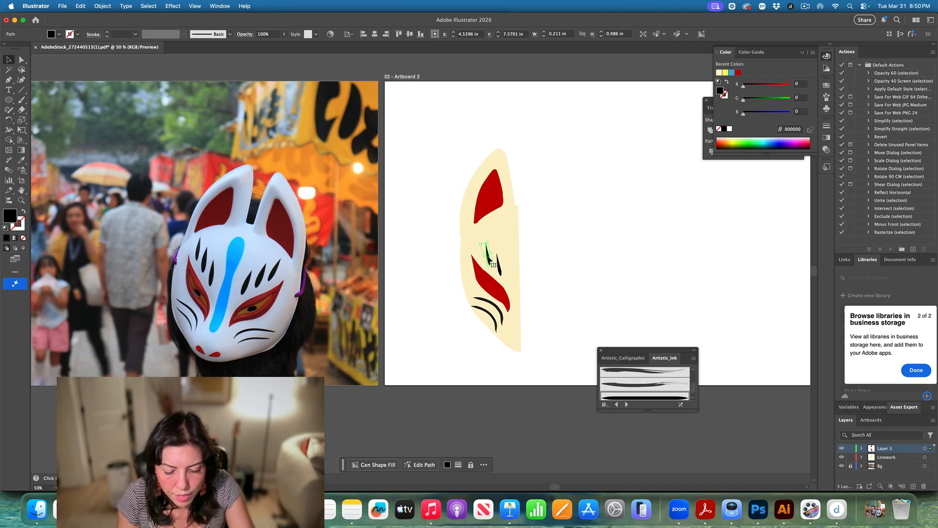
pyautogui.keyDown('alt'); pyautogui.moveTo(488, 256); pyautogui.dragTo(479, 251); pyautogui.keyUp('alt')
pyautogui.click(573, 251)
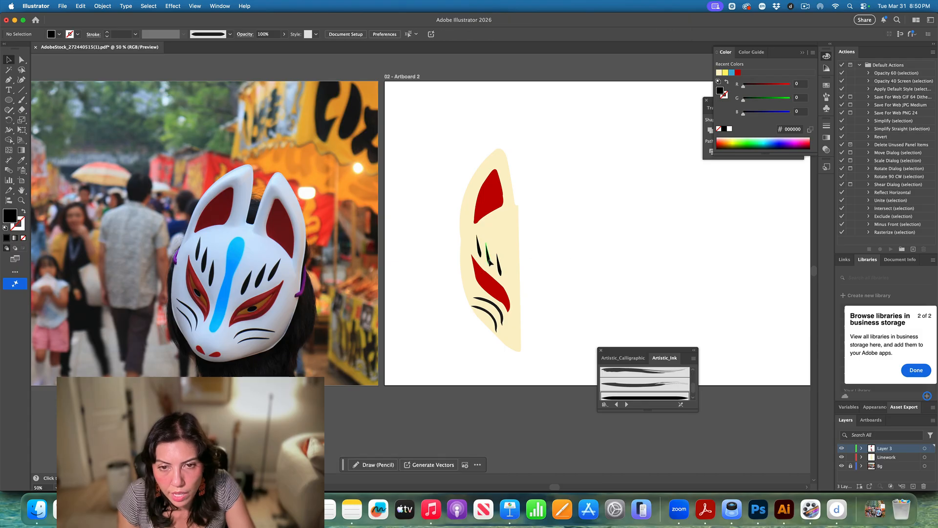
# Select the complete half-mask artwork and paste a copy directly in front of it.
pyautogui.moveTo(444, 132); pyautogui.dragTo(549, 368)
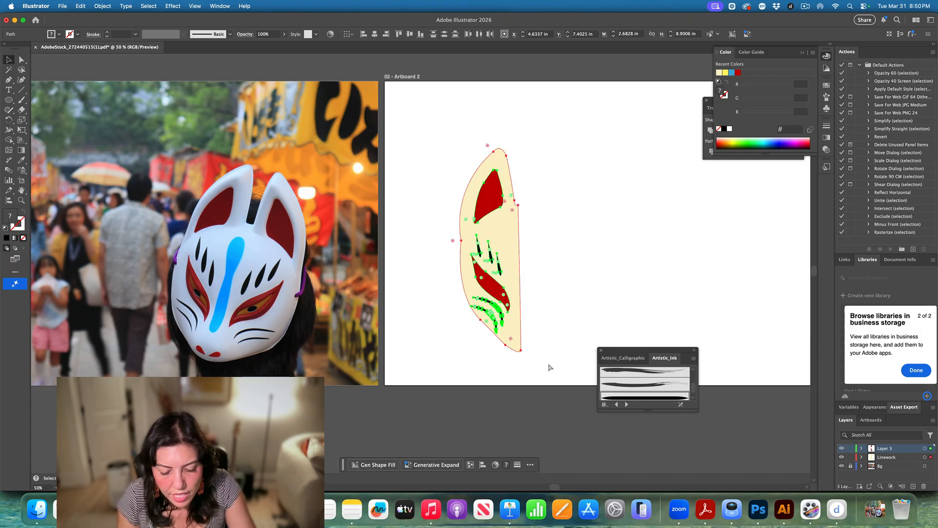
pyautogui.scroll(-1, 587, 191)
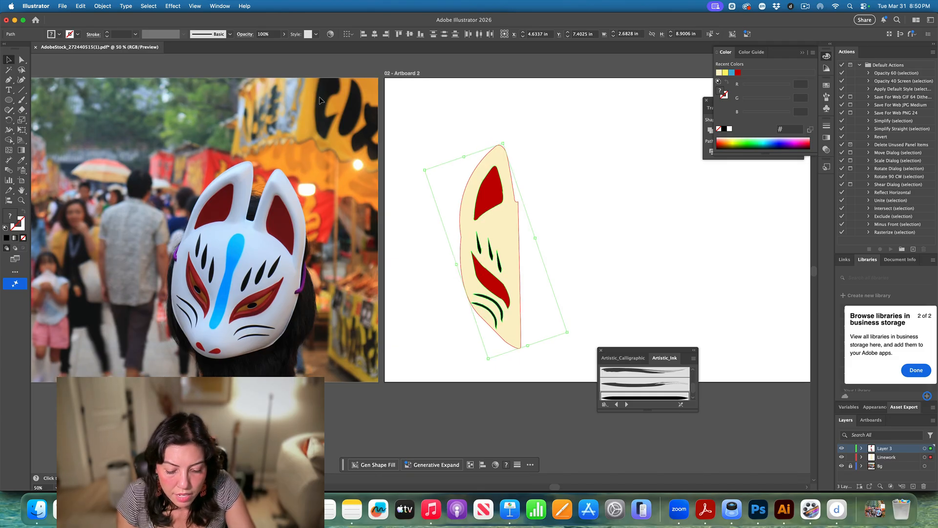
pyautogui.press('a')
pyautogui.press('v')
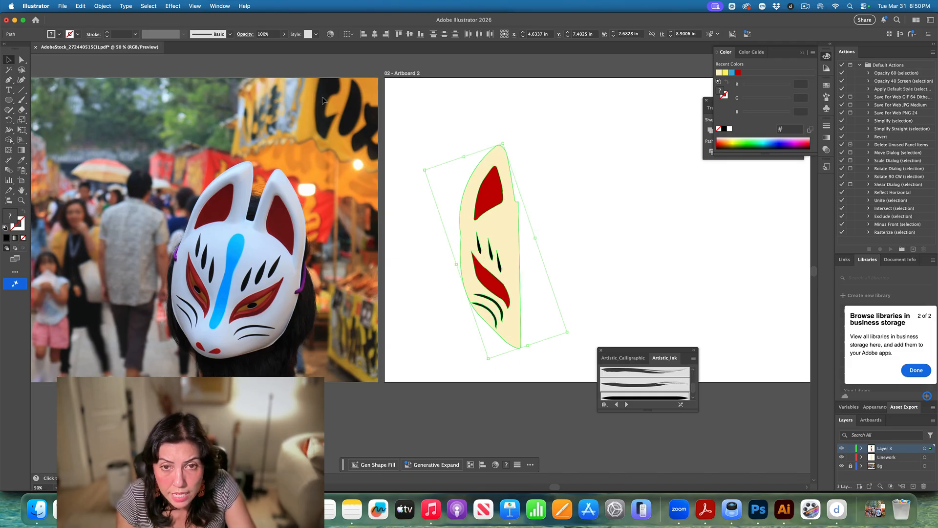
# Reflect the half-mask copy across the vertical axis and move it right to complete a symmetrical fox face.
pyautogui.click(102, 6)
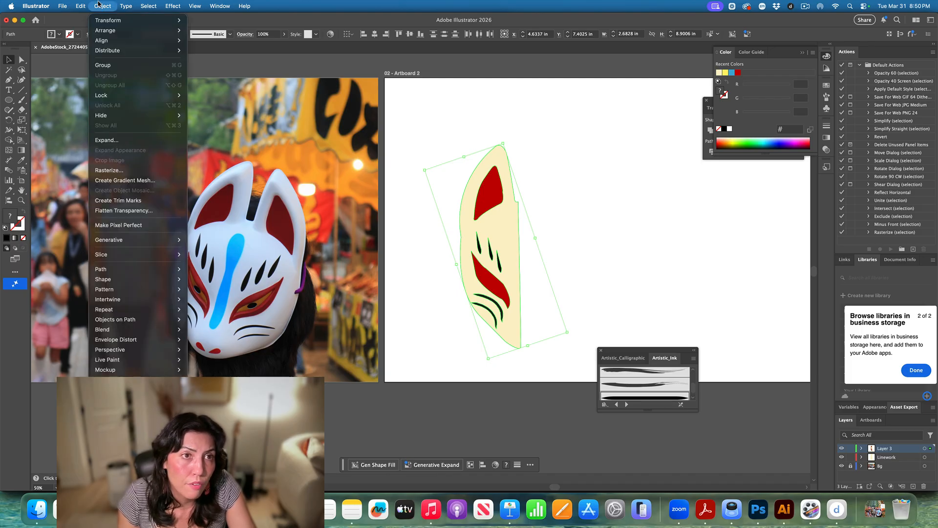
pyautogui.moveTo(108, 24)
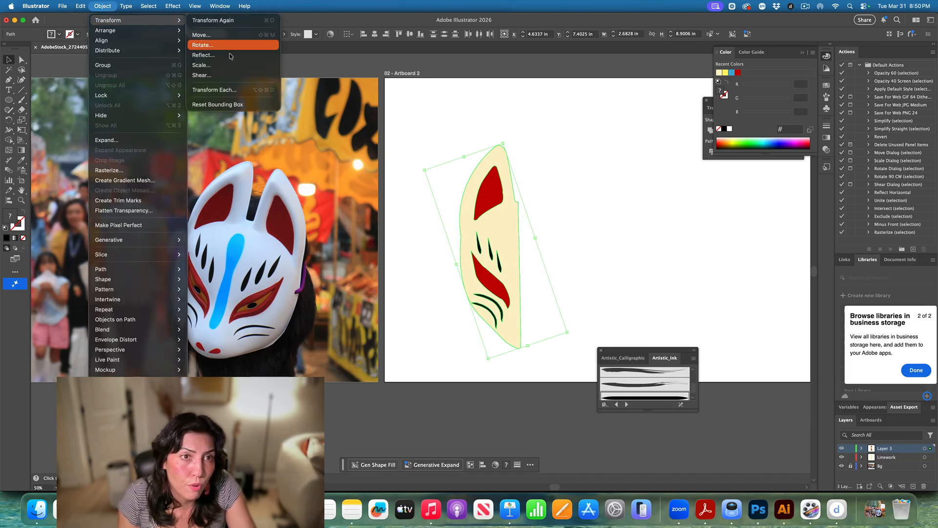
pyautogui.click(203, 55)
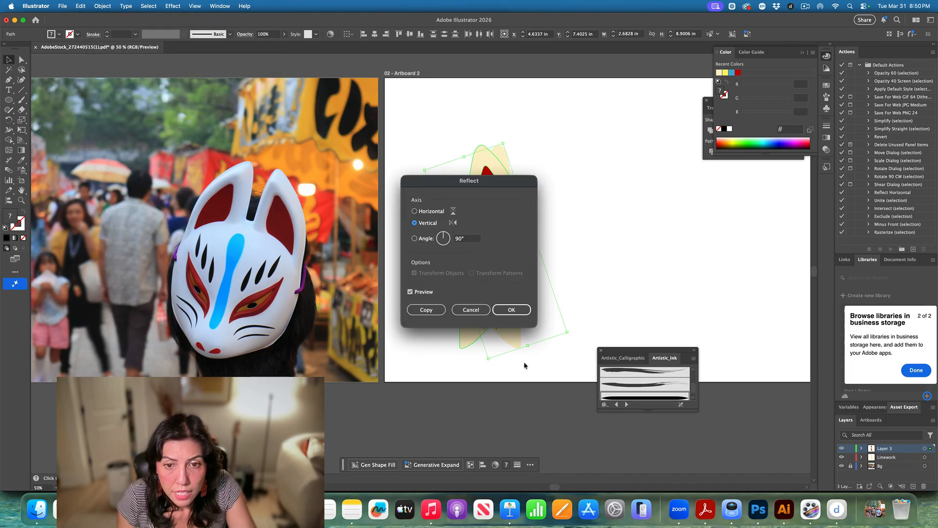
pyautogui.click(518, 311)
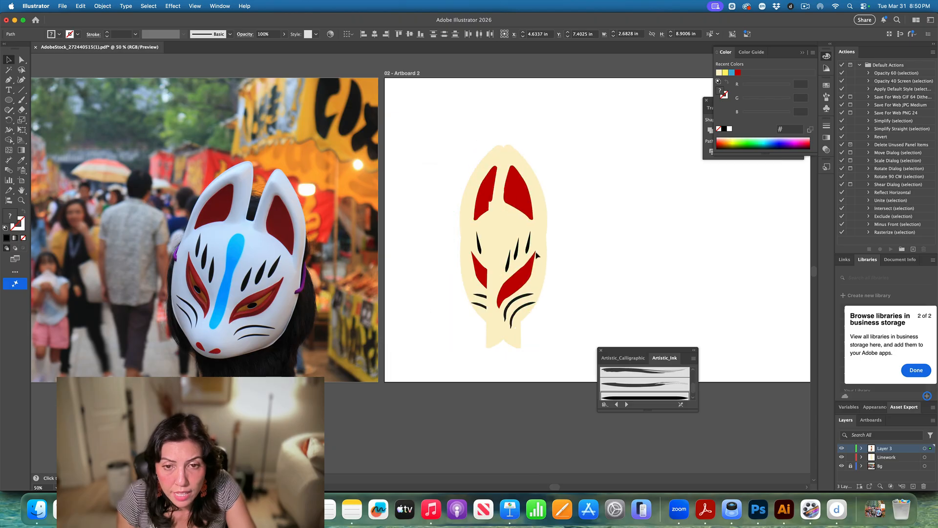
pyautogui.moveTo(537, 255); pyautogui.dragTo(564, 255)
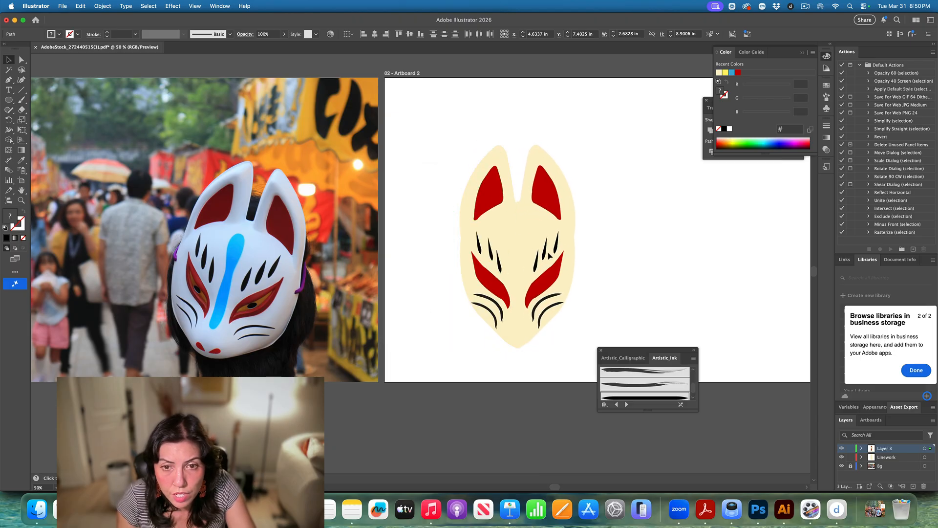
pyautogui.click(635, 258)
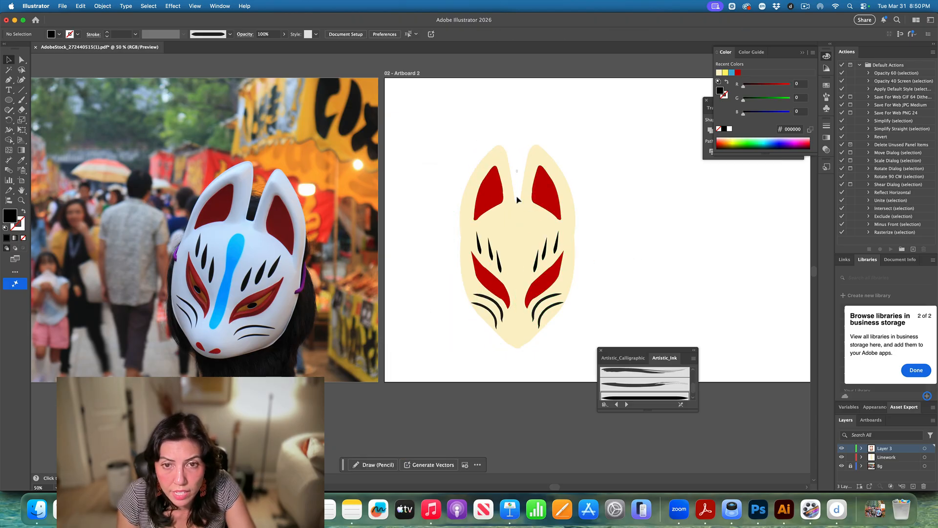
# Unite the two cream mask halves into one shape and place it behind the red and black details.
pyautogui.moveTo(518, 198); pyautogui.dragTo(517, 240)
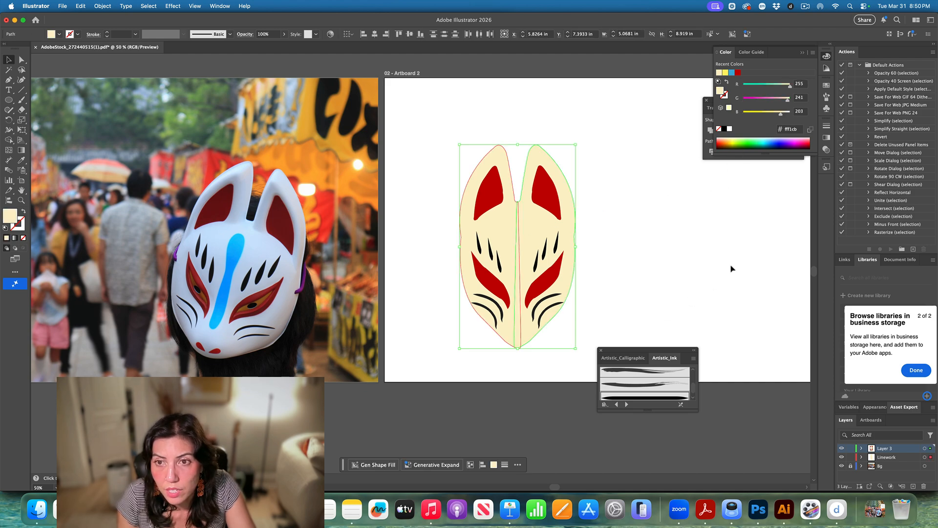
pyautogui.click(708, 115)
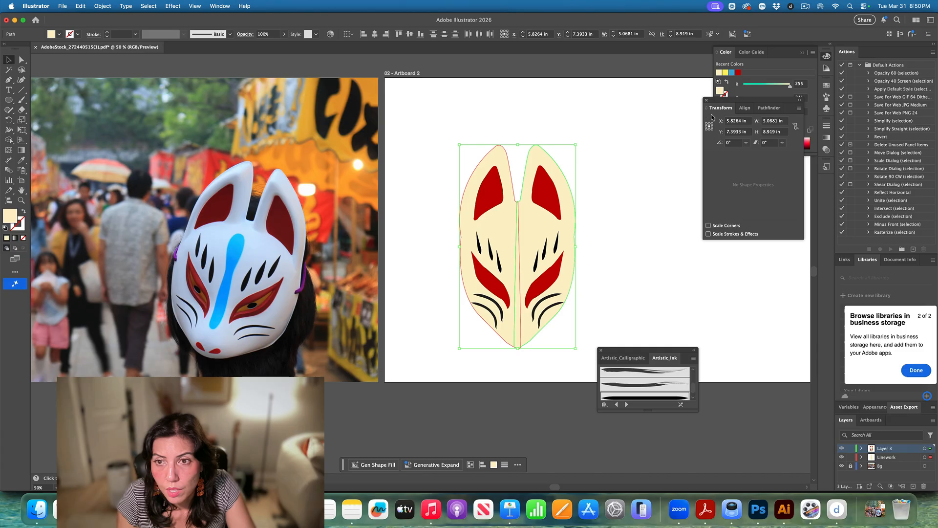
pyautogui.click(768, 107)
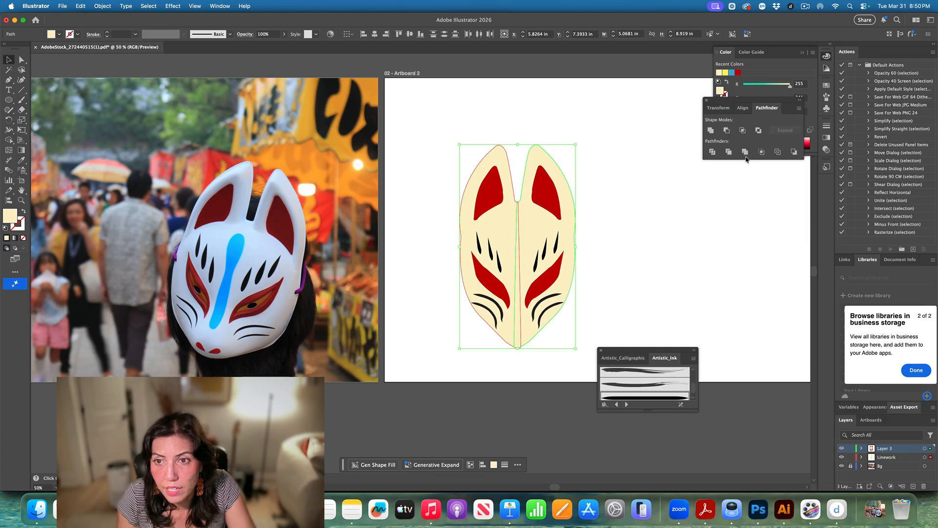
pyautogui.click(711, 131)
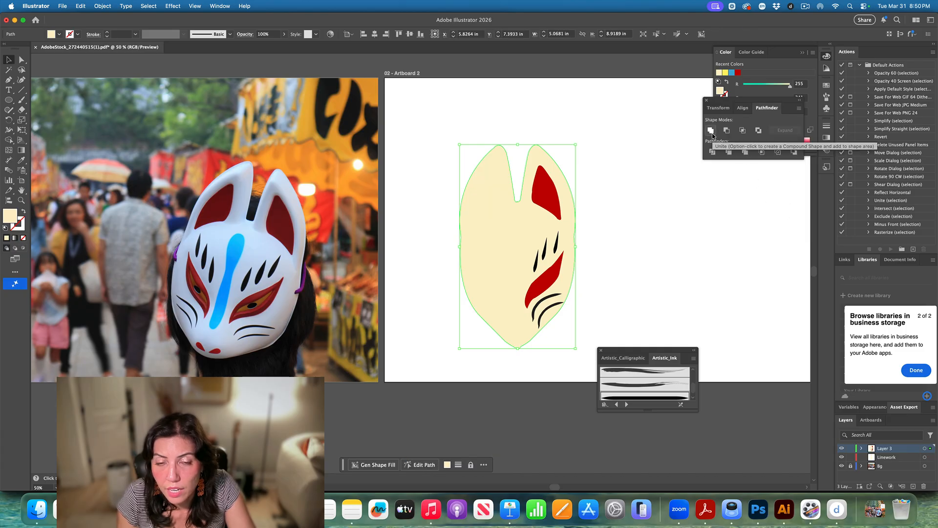
pyautogui.press('super+x')
pyautogui.press('super+b')
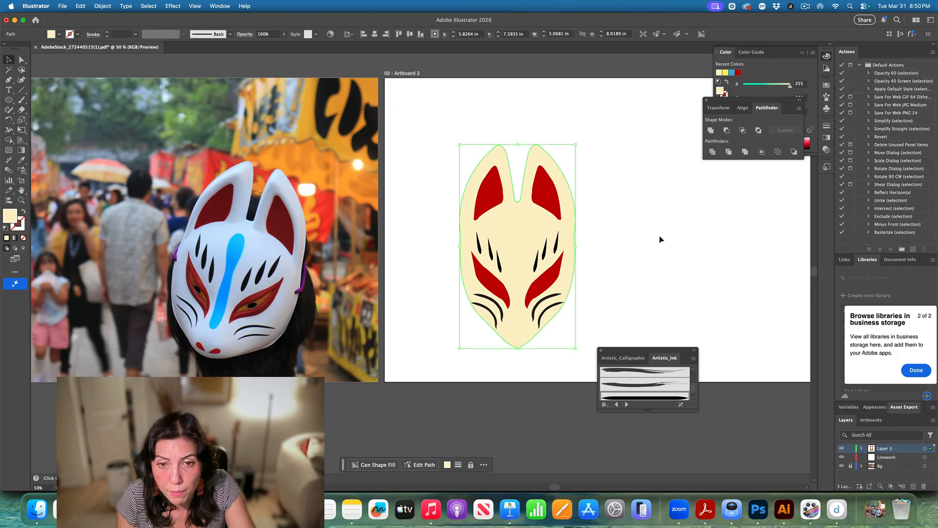
pyautogui.click(663, 240)
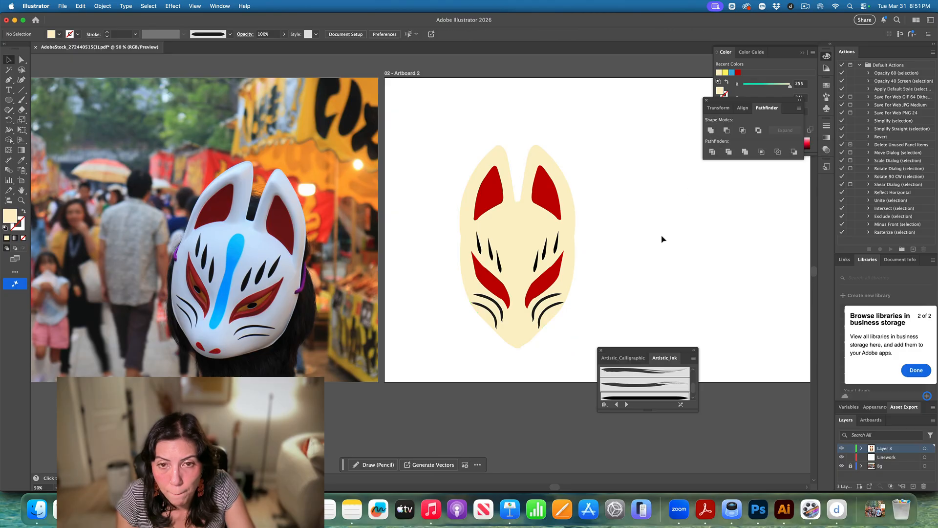
# Nudge both red inner ears upward, and shift the forehead marks, eyes and whiskers slightly higher on the face.
pyautogui.click(485, 200)
pyautogui.click(543, 197)
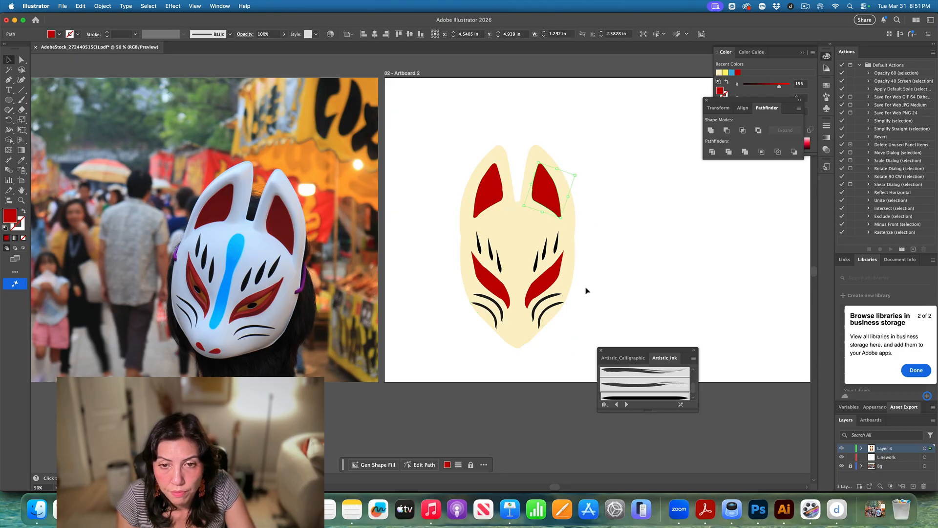
pyautogui.moveTo(448, 246); pyautogui.dragTo(617, 337)
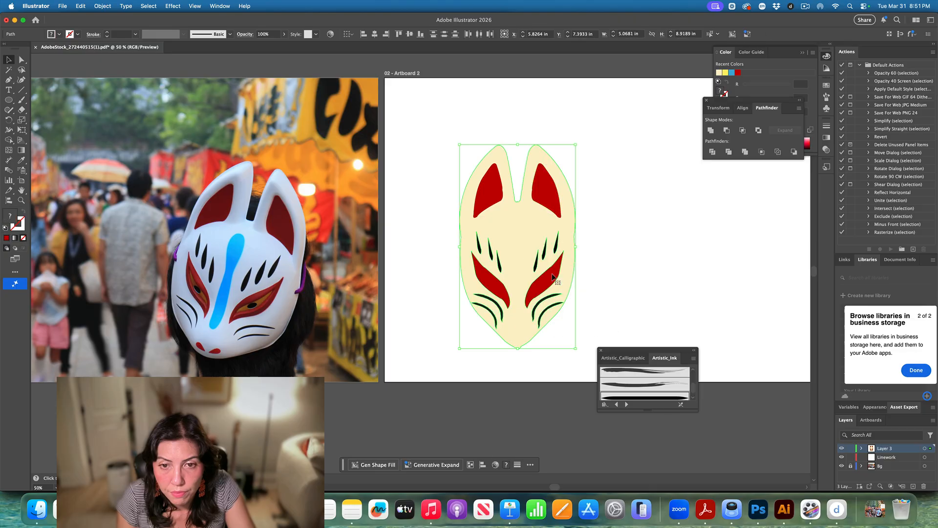
pyautogui.click(522, 244)
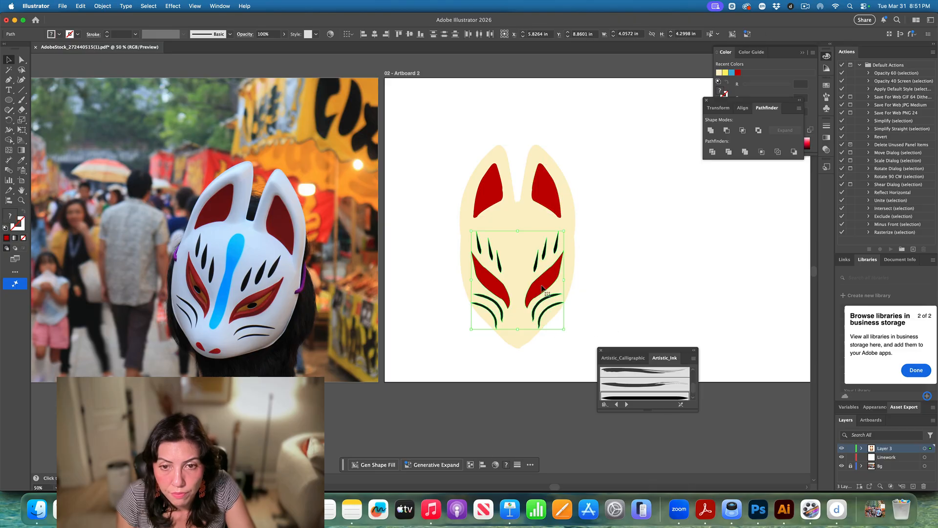
pyautogui.moveTo(541, 286); pyautogui.dragTo(542, 277)
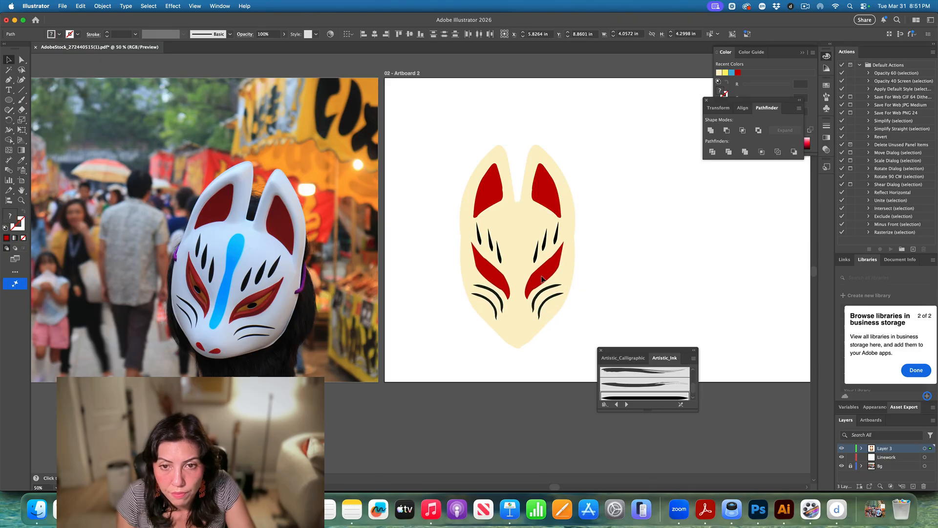
pyautogui.click(627, 260)
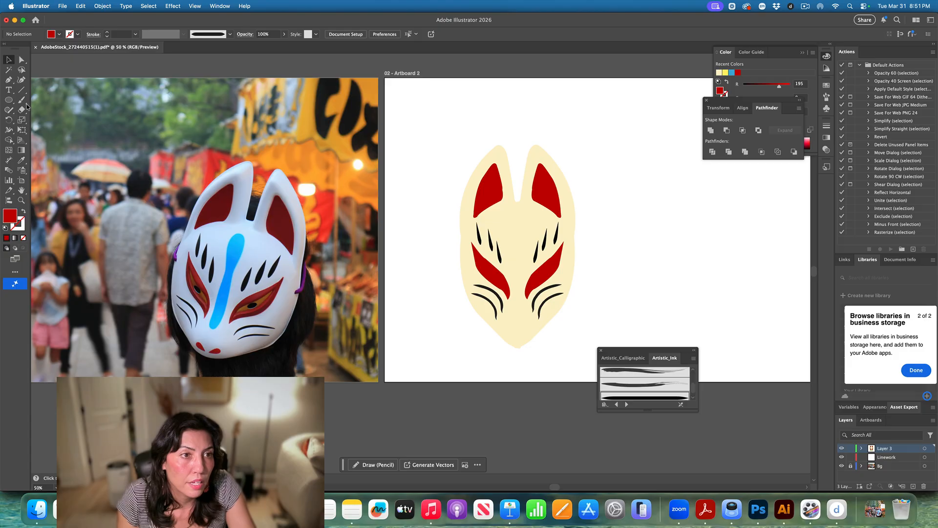
# Draw a narrow vertical stripe down the centre of the mask's forehead and fill it with the blue sampled from the photo.
pyautogui.click(9, 82)
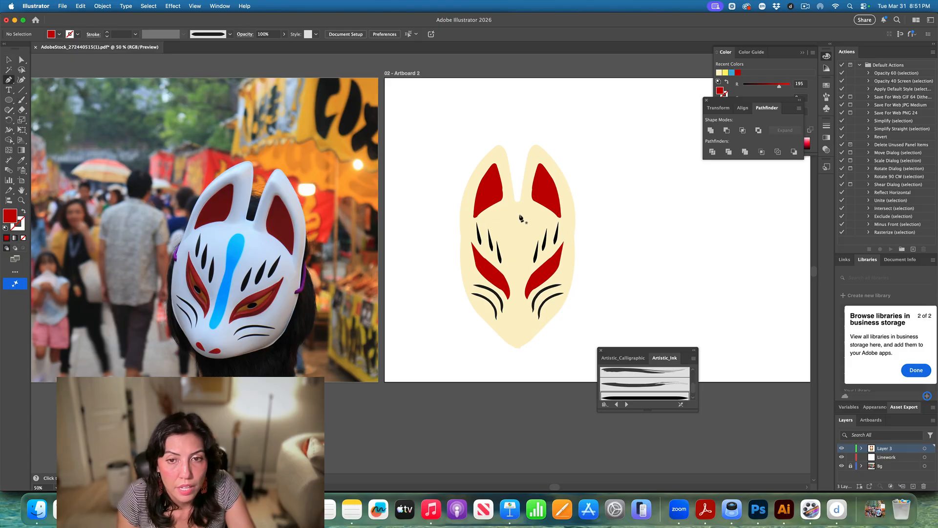
pyautogui.moveTo(513, 217); pyautogui.dragTo(517, 292)
pyautogui.click(512, 301)
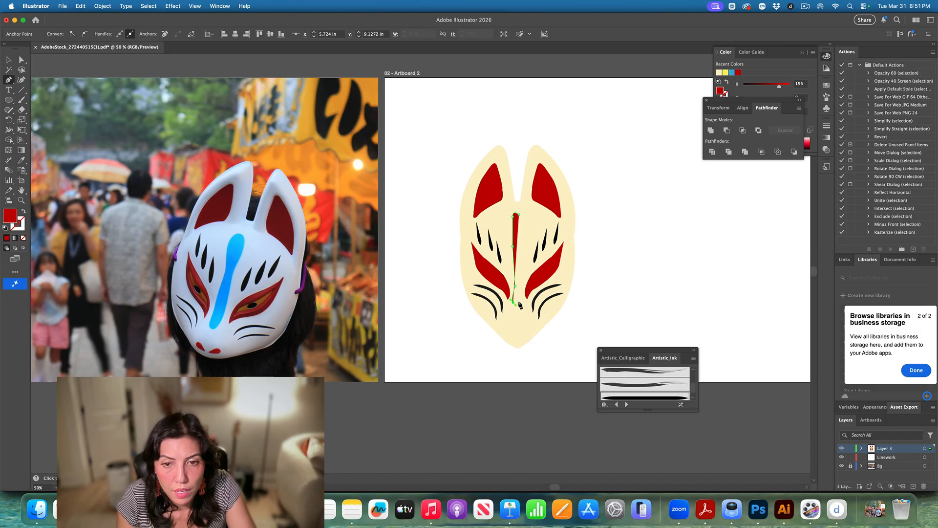
pyautogui.click(519, 302)
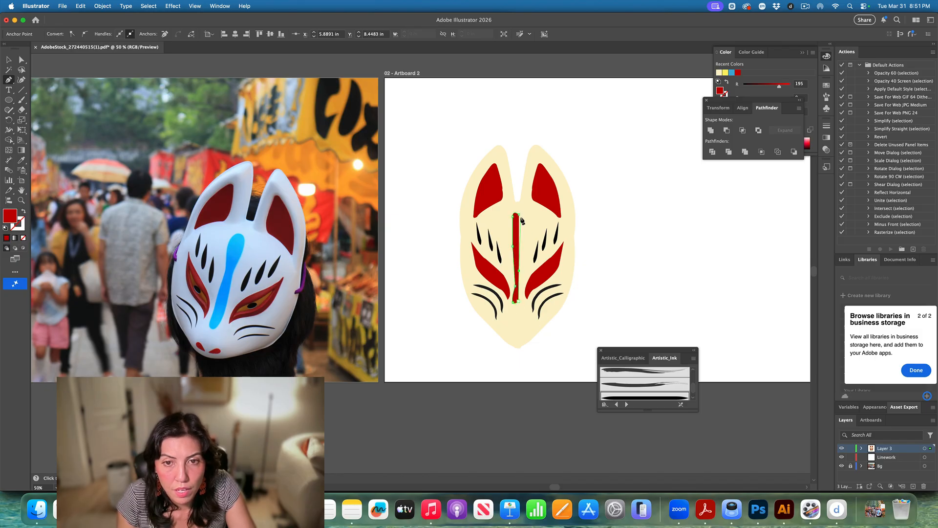
pyautogui.click(515, 214)
pyautogui.press('i')
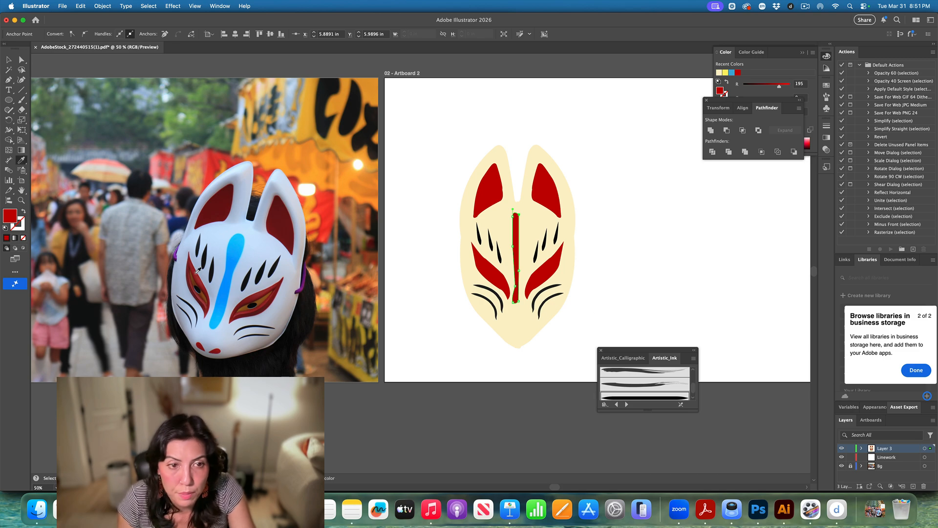
pyautogui.click(240, 249)
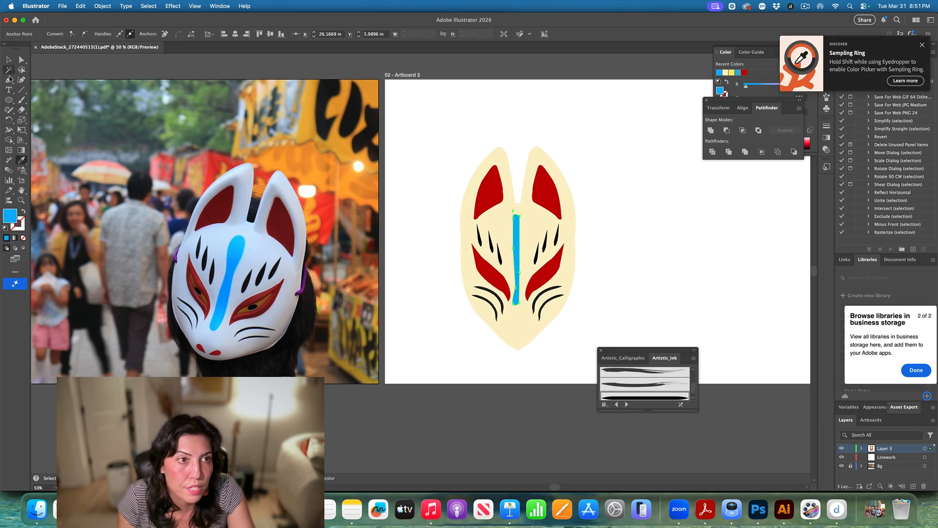
# Draw a small blue nostril shape just left of centre near the mask's chin.
pyautogui.click(9, 79)
pyautogui.click(509, 335)
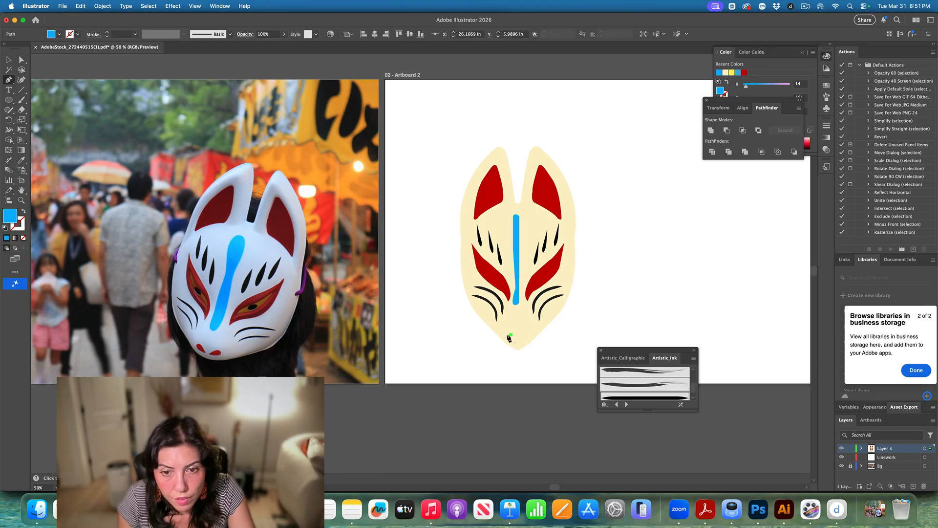
pyautogui.moveTo(507, 341); pyautogui.dragTo(507, 340)
pyautogui.scroll(1, 507, 338)
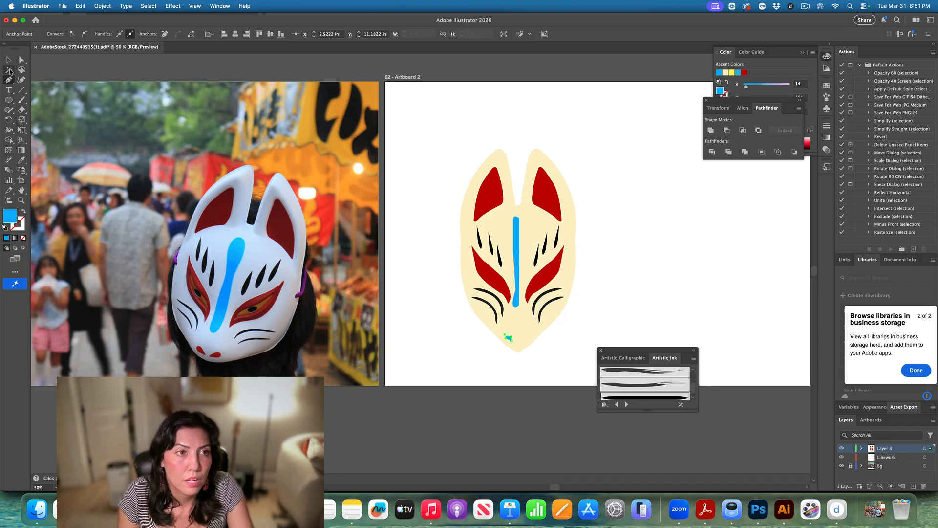
# Reflect the nostril and place a mirrored copy on the other side of the mask's centre line.
pyautogui.click(8, 60)
pyautogui.hscroll(-1, 265, 186)
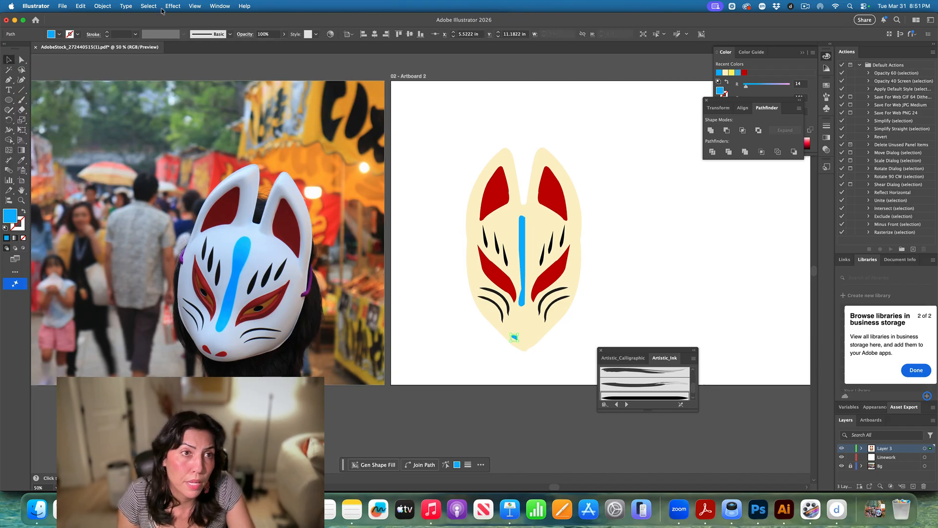
pyautogui.click(103, 6)
pyautogui.moveTo(137, 20)
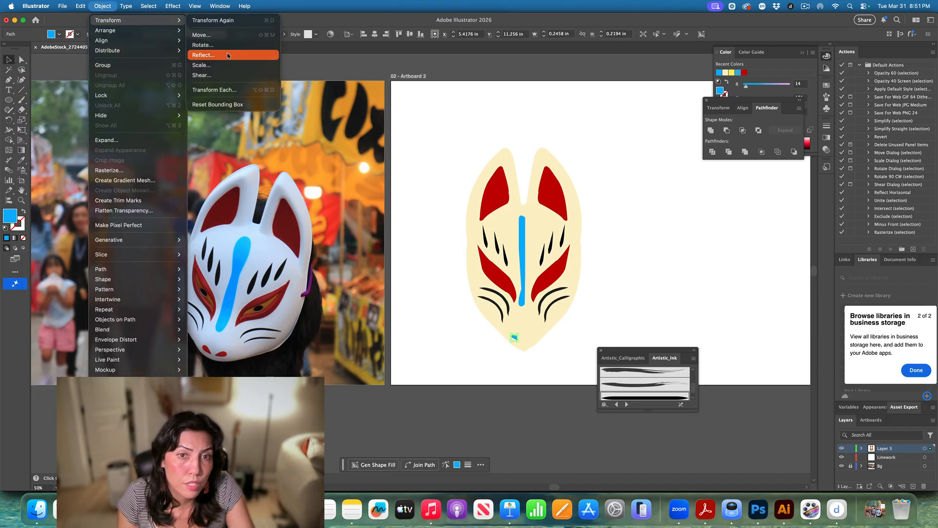
pyautogui.click(228, 54)
pyautogui.click(525, 309)
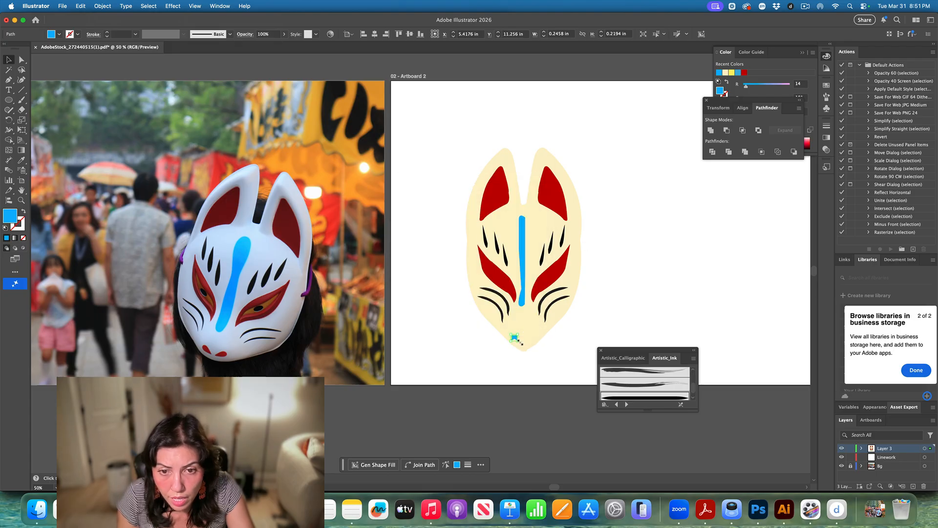
pyautogui.moveTo(514, 339); pyautogui.dragTo(529, 339)
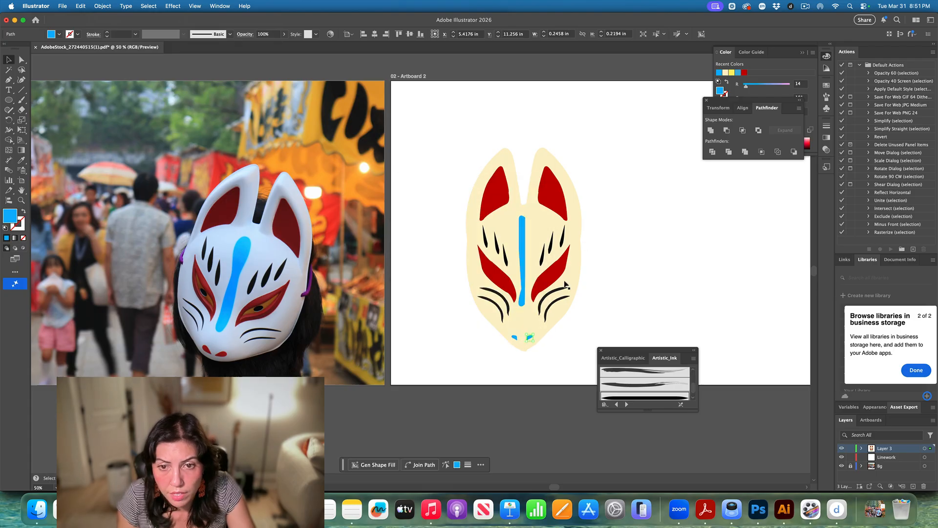
# Widen the cream face shape to about 6.43 in and re-centre it behind the facial details.
pyautogui.click(466, 211)
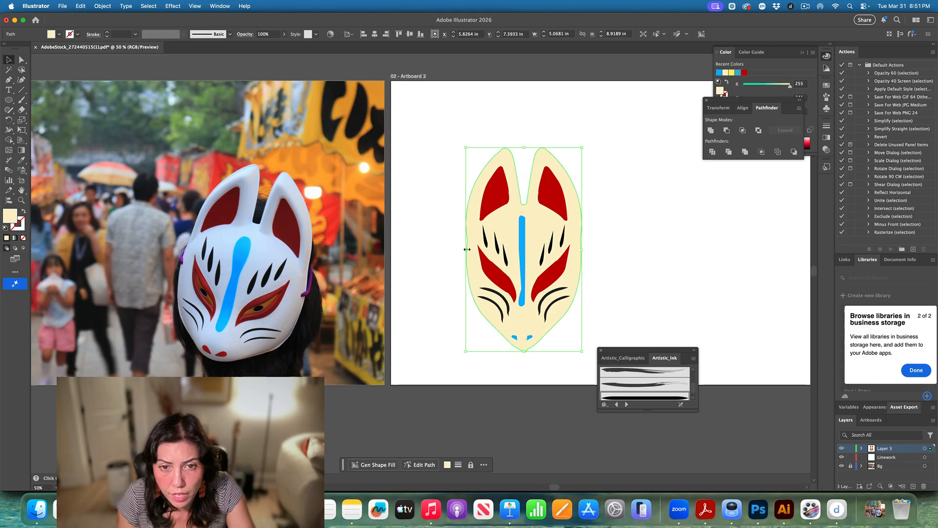
pyautogui.moveTo(467, 250); pyautogui.dragTo(435, 249)
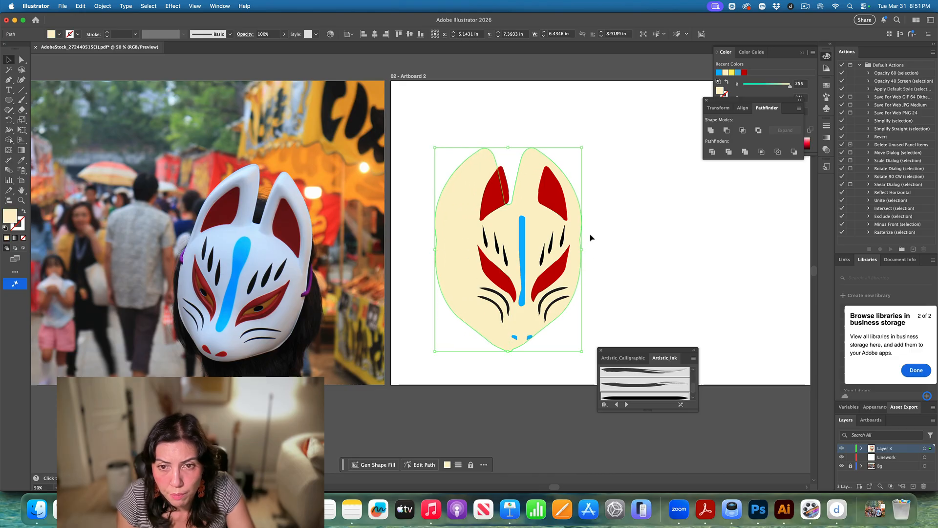
pyautogui.moveTo(583, 235); pyautogui.dragTo(605, 230)
pyautogui.click(604, 229)
# Move the inner ears, forehead marks, eyes and whiskers slightly outward on both sides of the widened face.
pyautogui.moveTo(491, 205); pyautogui.dragTo(484, 206)
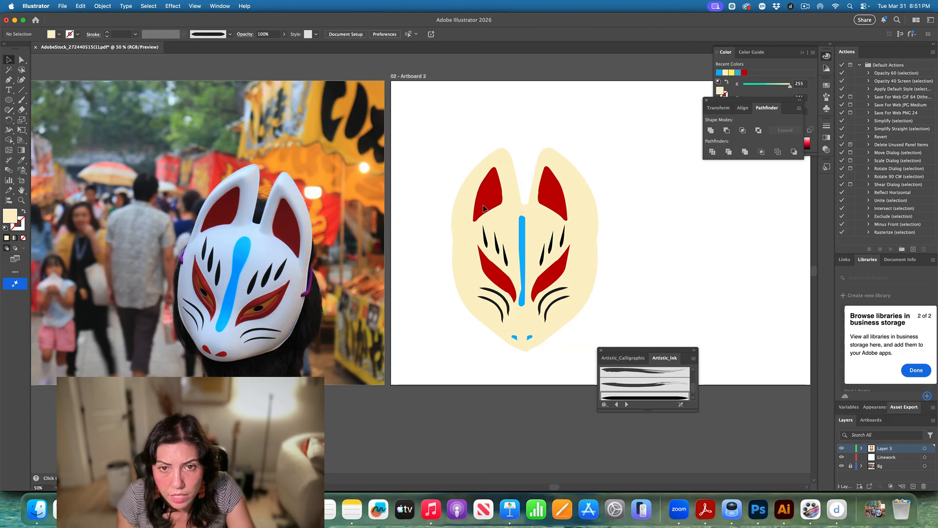
pyautogui.moveTo(553, 198); pyautogui.dragTo(560, 198)
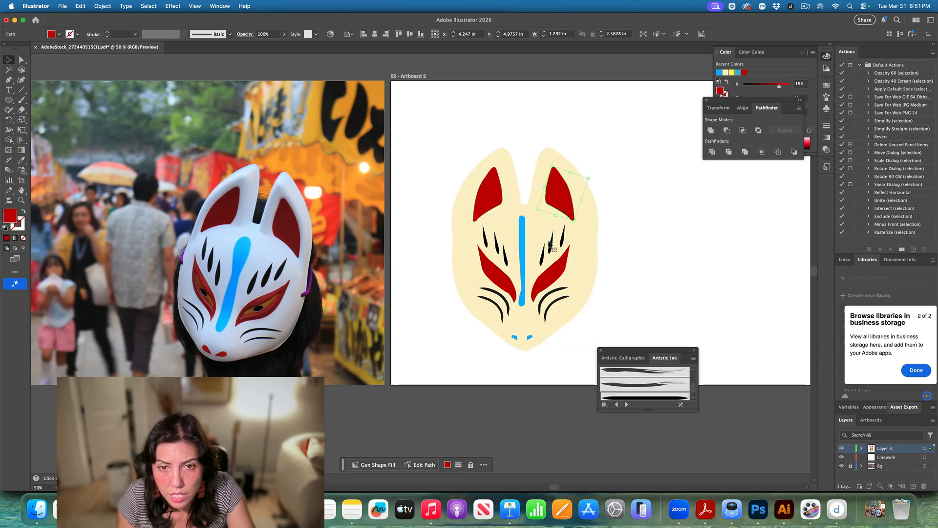
pyautogui.moveTo(437, 235); pyautogui.dragTo(509, 320)
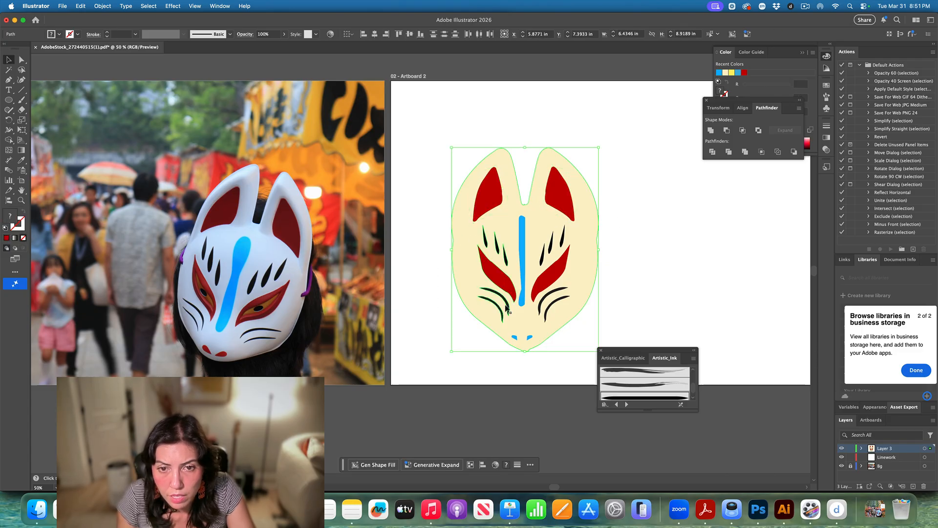
pyautogui.keyDown('shift'); pyautogui.click(518, 321); pyautogui.keyUp('shift')
pyautogui.moveTo(506, 285); pyautogui.dragTo(500, 284)
pyautogui.moveTo(627, 234); pyautogui.dragTo(537, 318)
pyautogui.keyDown('shift'); pyautogui.click(574, 258); pyautogui.keyUp('shift')
pyautogui.moveTo(559, 267); pyautogui.dragTo(563, 268)
pyautogui.click(634, 264)
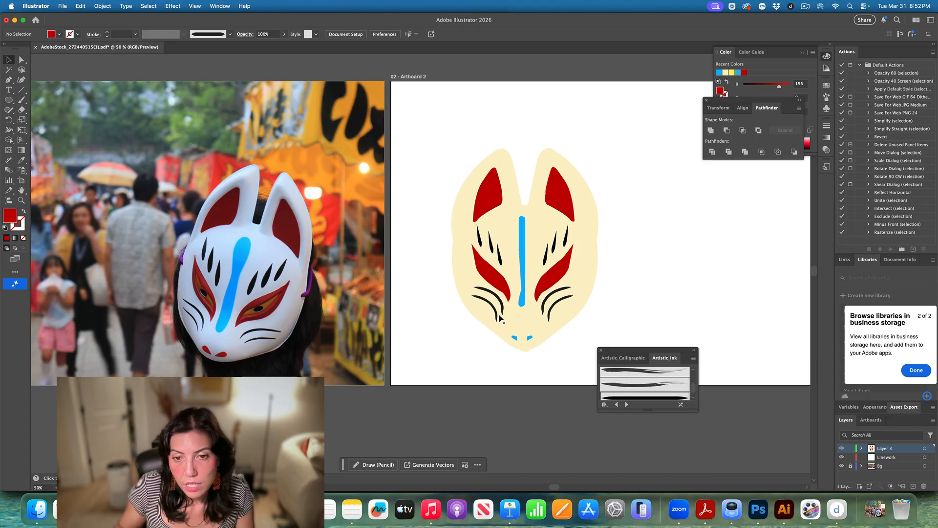
# Close the Artistic_Ink brush library and delete every artboard except Artboard 2.
pyautogui.click(600, 350)
pyautogui.hscroll(3, 606, 351)
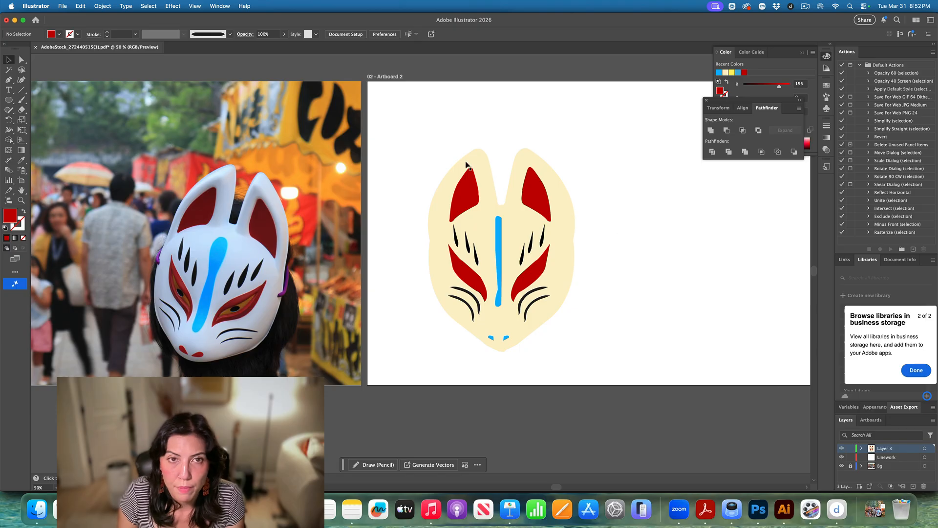
pyautogui.scroll(1, 587, 199)
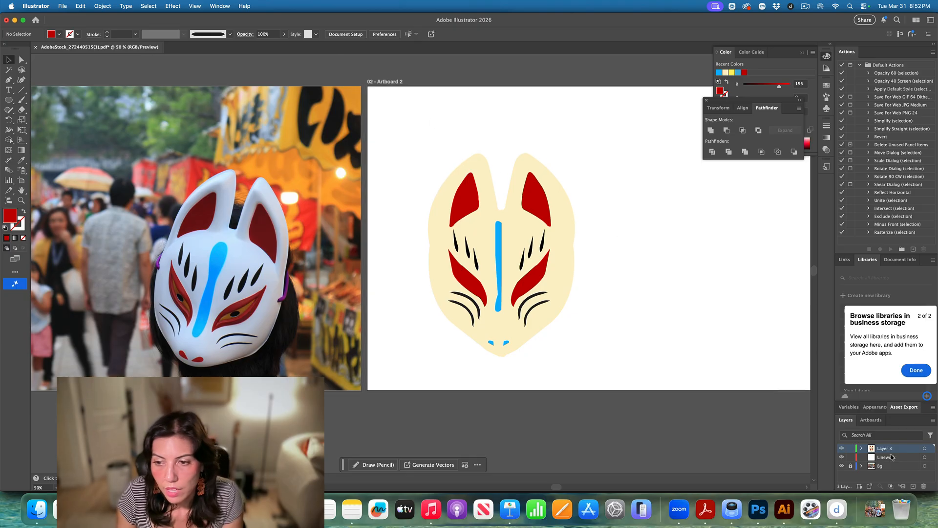
pyautogui.click(871, 420)
pyautogui.click(877, 433)
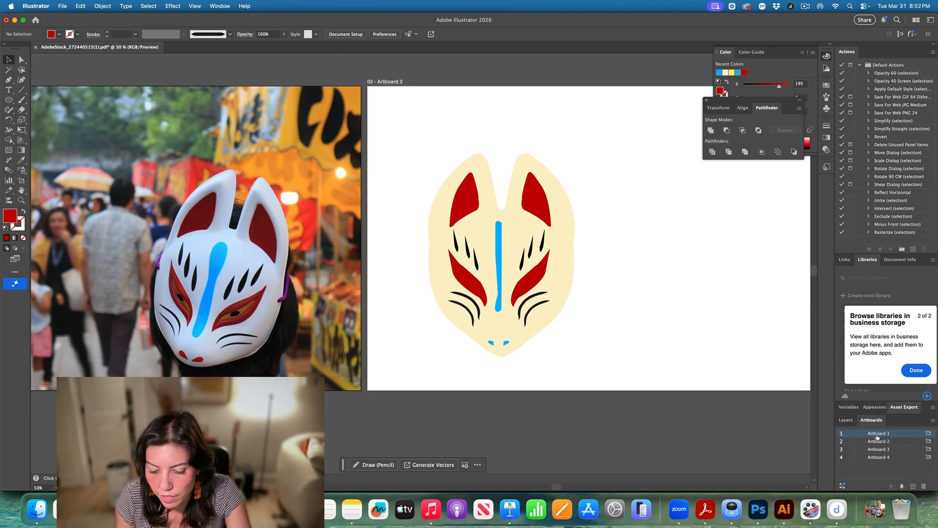
pyautogui.click(925, 487)
pyautogui.click(924, 486)
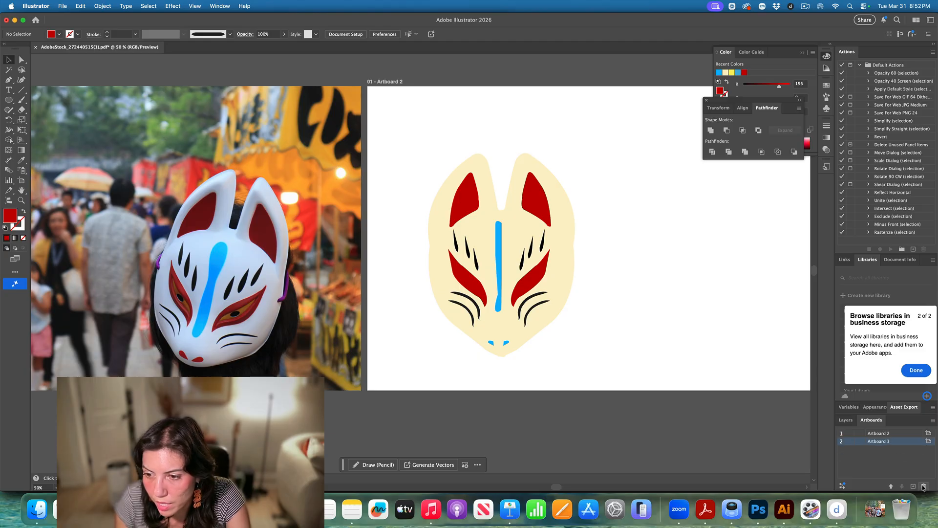
pyautogui.click(924, 486)
pyautogui.scroll(-1, 426, 193)
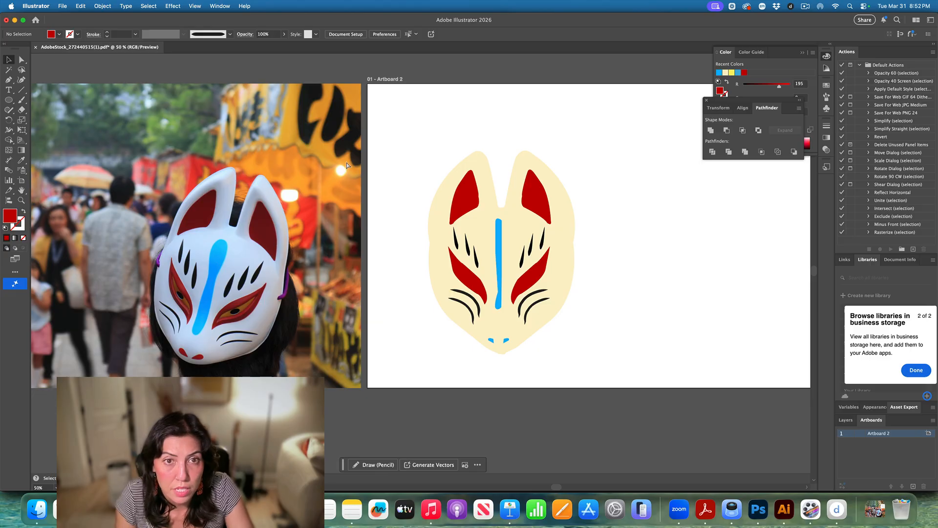
# Save the current PDF, and save the document as kitsune.ai in Adobe Illustrator format in Downloads with the default options.
pyautogui.press('super+s')
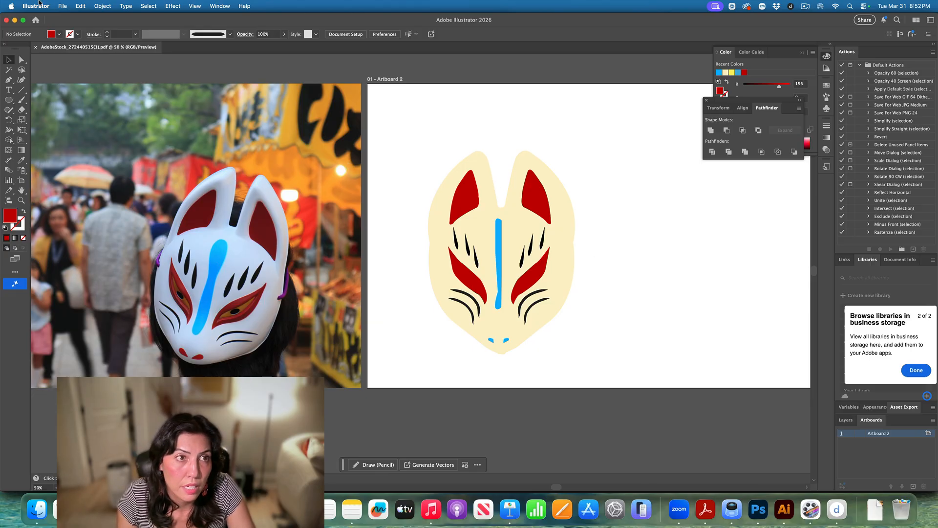
pyautogui.click(66, 5)
pyautogui.click(84, 103)
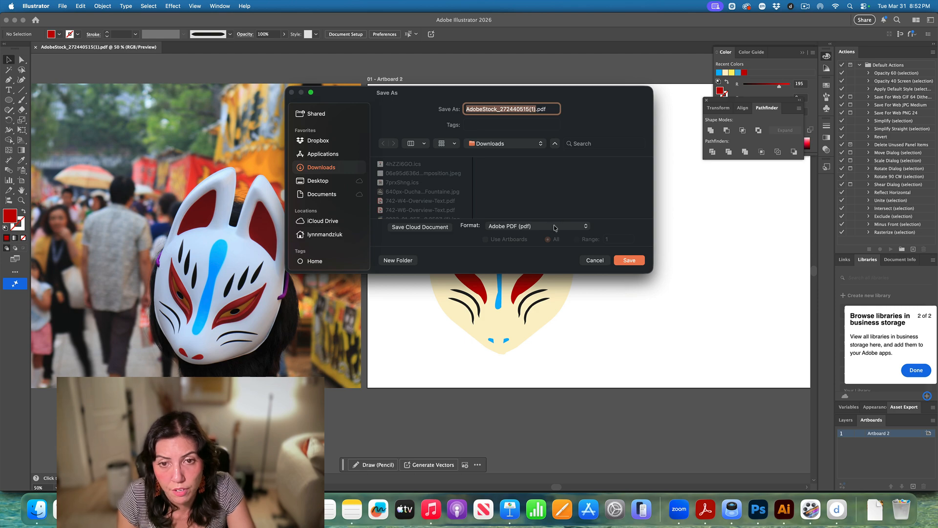
pyautogui.click(556, 226)
pyautogui.click(516, 194)
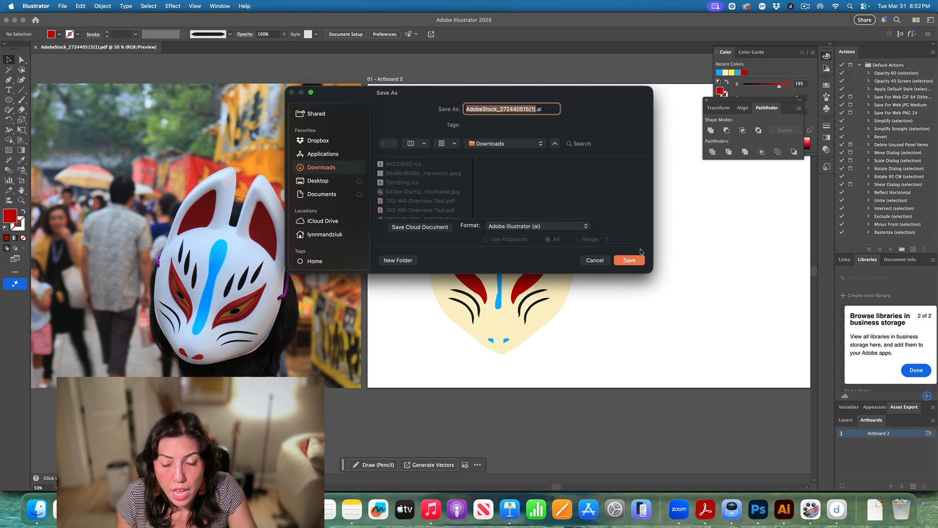
pyautogui.write('kitsune')
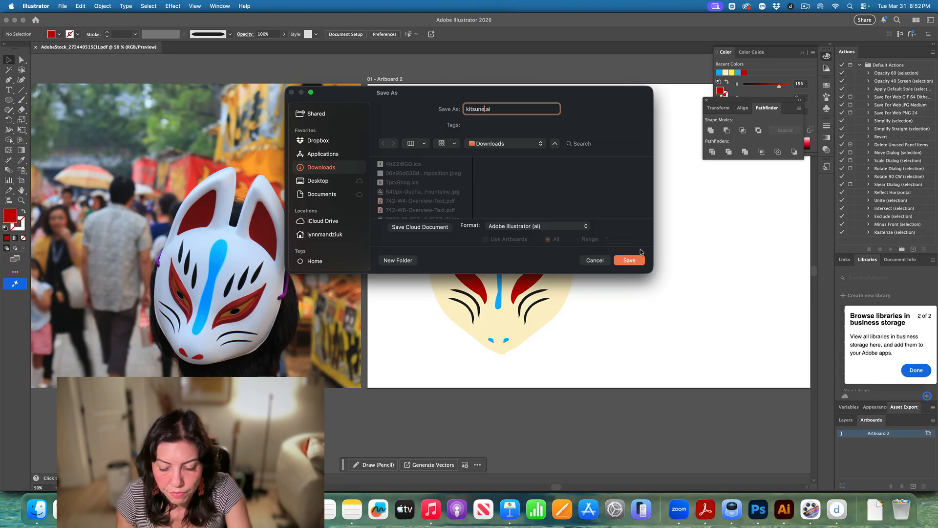
pyautogui.click(635, 259)
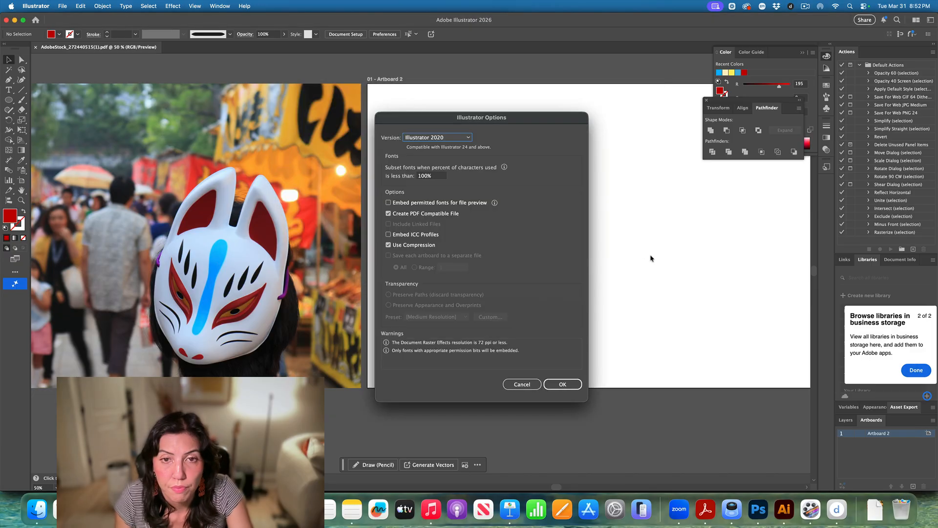
pyautogui.click(563, 385)
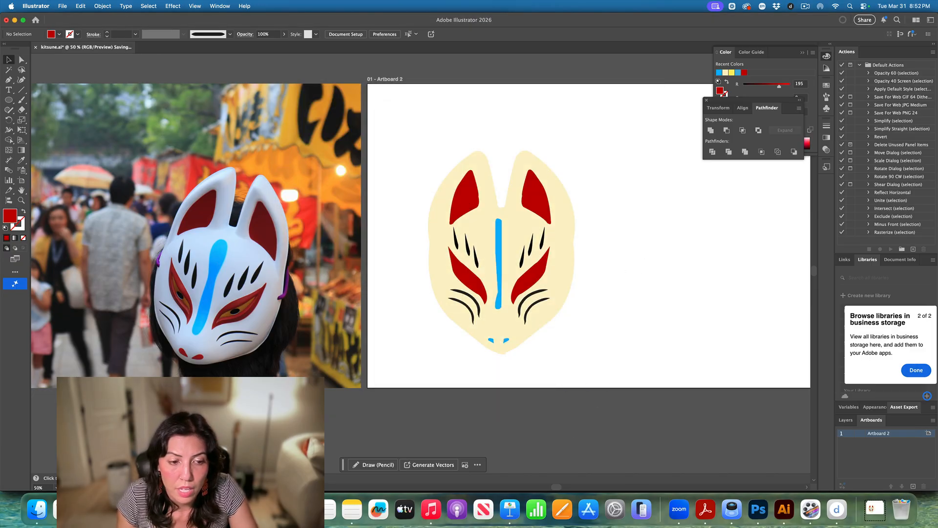
# Find kitsune.ai in the Downloads folder and open it with Photoshop.
pyautogui.click(42, 513)
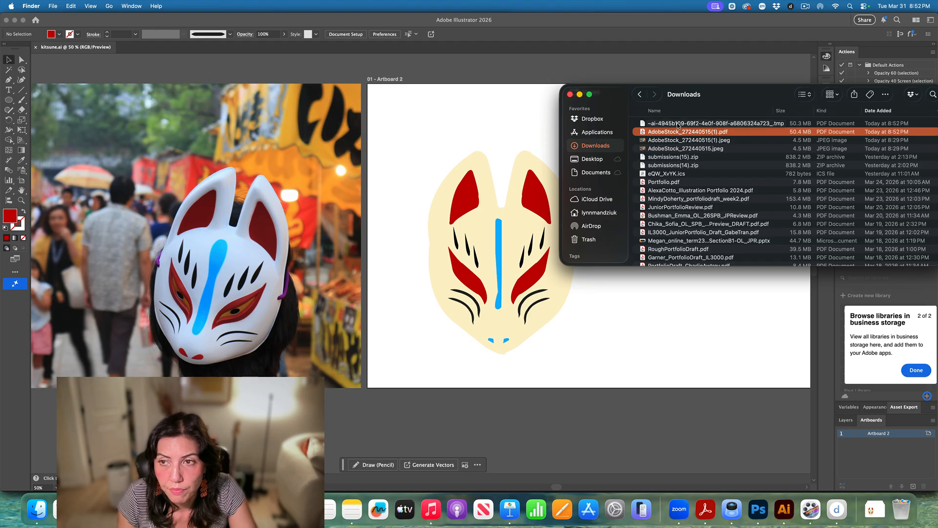
pyautogui.click(678, 125)
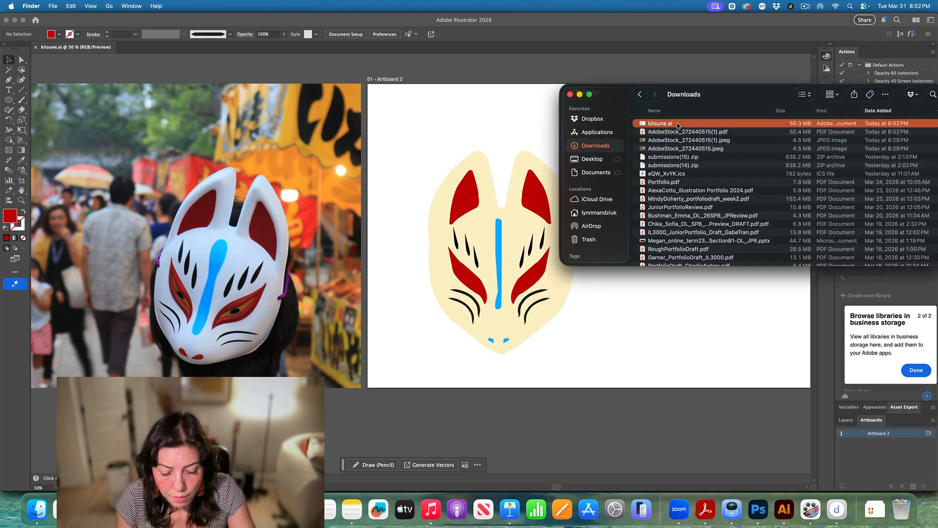
pyautogui.rightClick(678, 125)
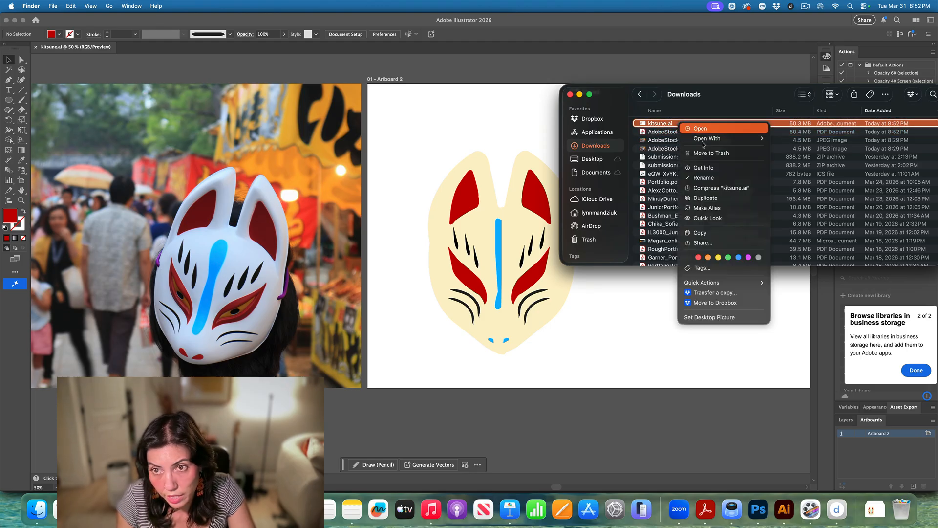
pyautogui.moveTo(707, 139)
pyautogui.click(802, 153)
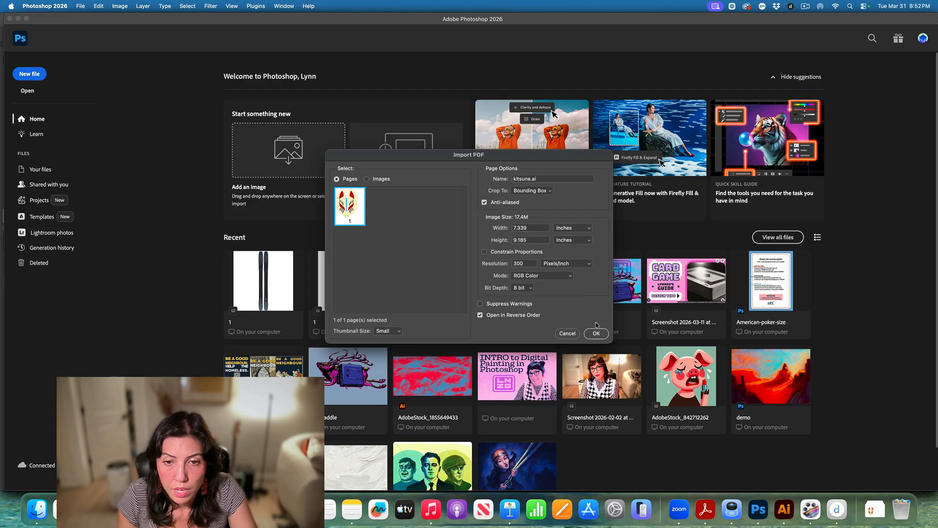
# Compare how the Media Box, Crop Box, Bleed Box, Trim Box and Art Box options crop the kitsune.ai page preview.
pyautogui.click(540, 191)
pyautogui.click(537, 204)
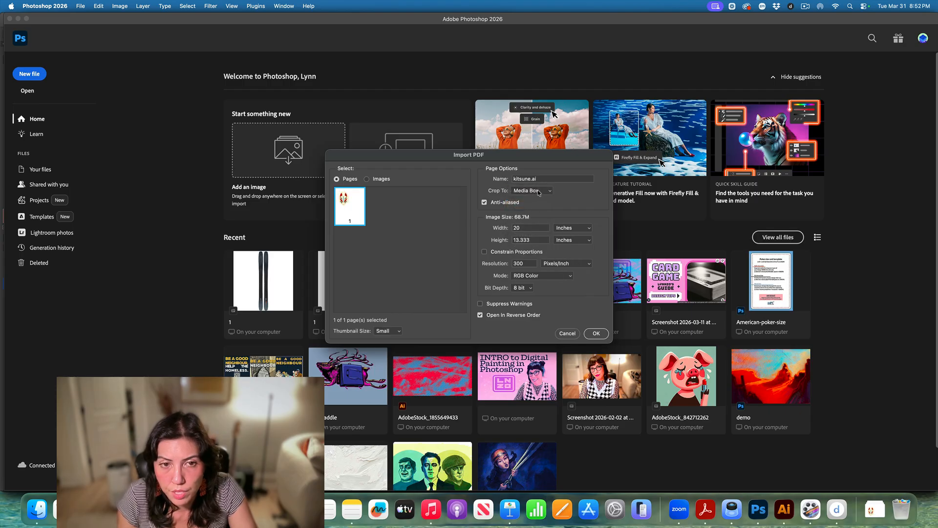
pyautogui.click(539, 192)
pyautogui.click(537, 198)
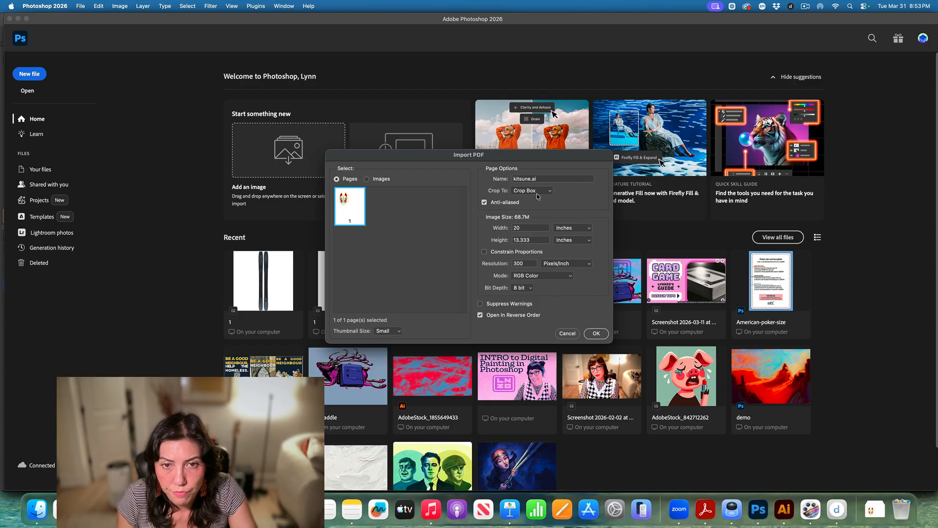
pyautogui.click(538, 192)
pyautogui.click(537, 200)
pyautogui.click(537, 193)
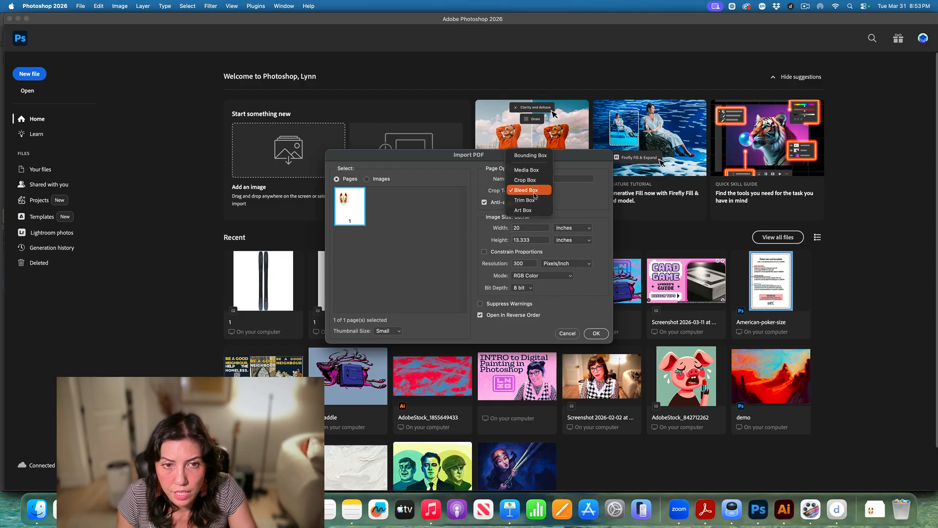
pyautogui.click(537, 202)
pyautogui.click(532, 193)
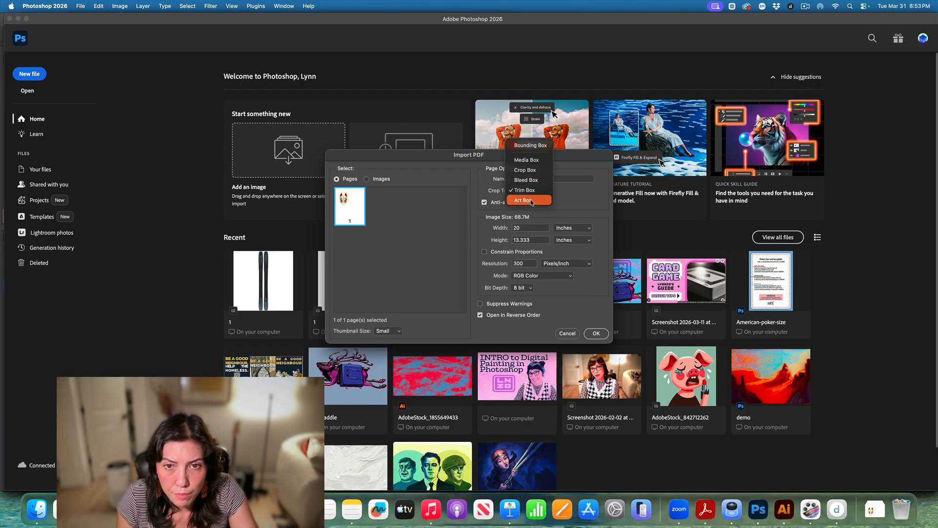
pyautogui.click(530, 202)
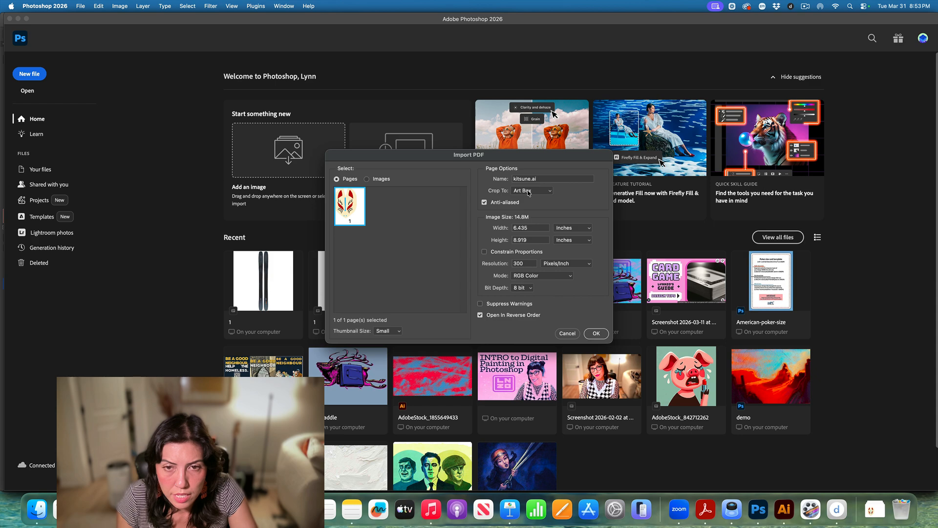
pyautogui.click(529, 193)
pyautogui.click(529, 151)
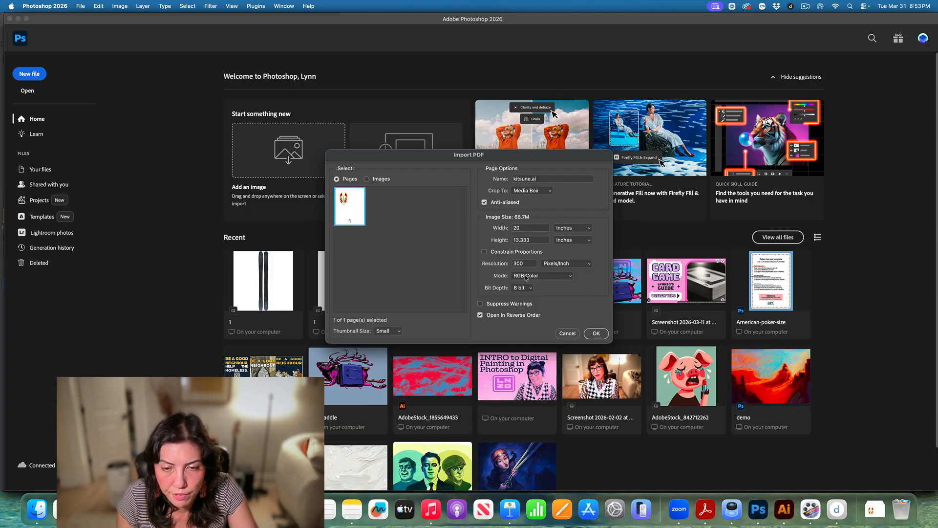
# Go through the crop options again, settle on Art Box and import the kitsune.ai page.
pyautogui.click(533, 191)
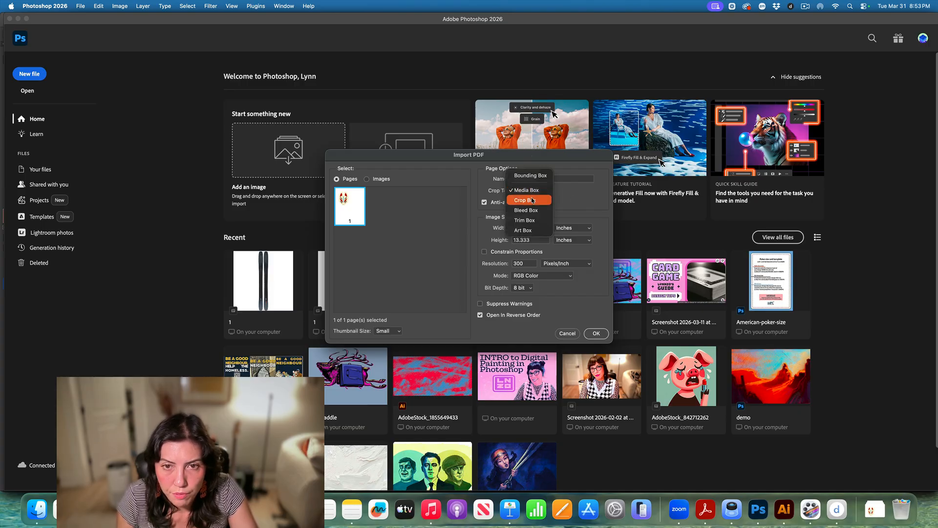
pyautogui.click(531, 200)
pyautogui.click(533, 191)
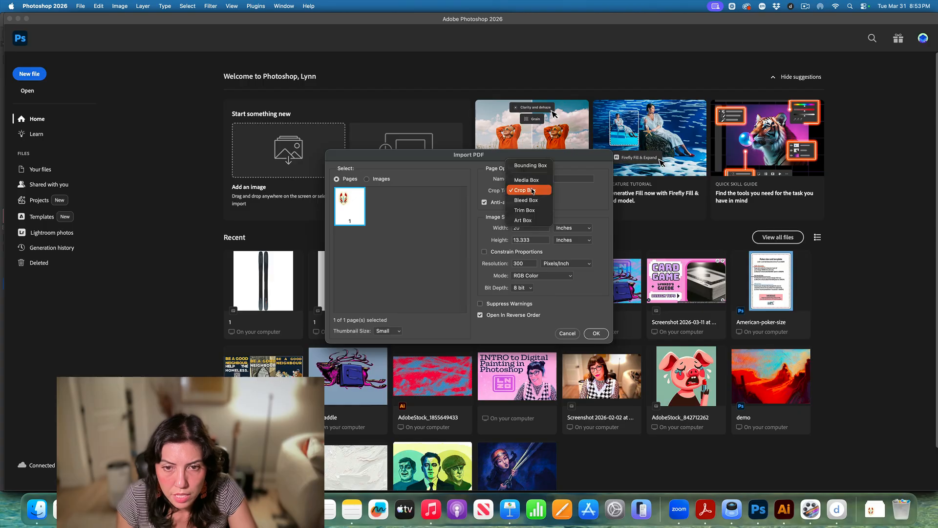
pyautogui.click(533, 202)
pyautogui.click(533, 191)
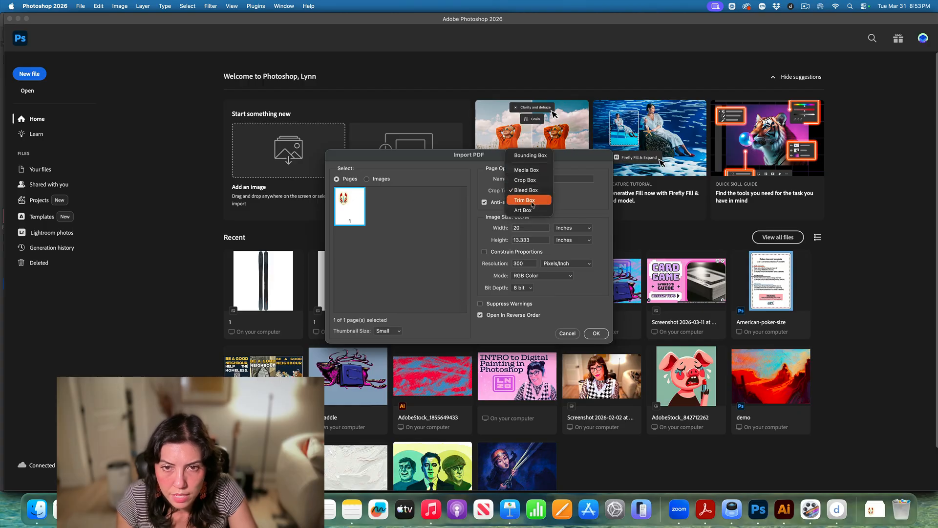
pyautogui.click(530, 200)
pyautogui.click(529, 193)
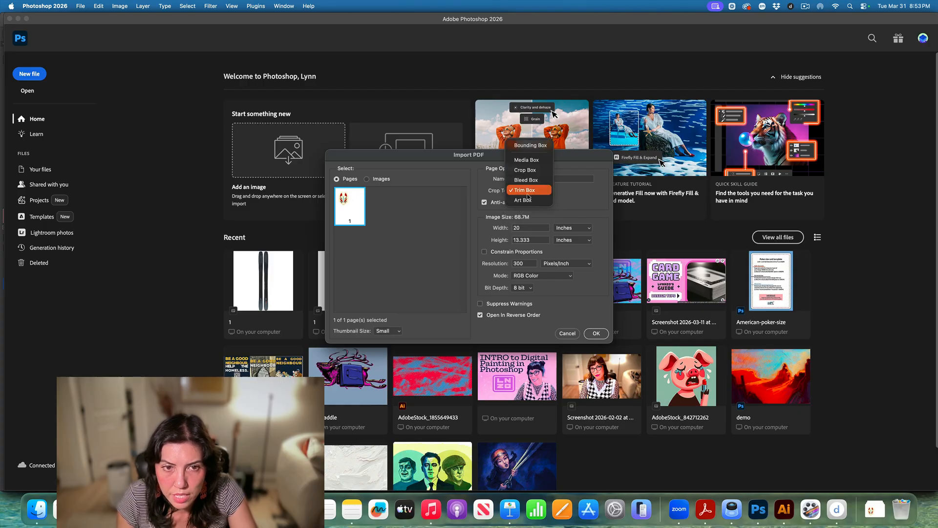
pyautogui.click(528, 201)
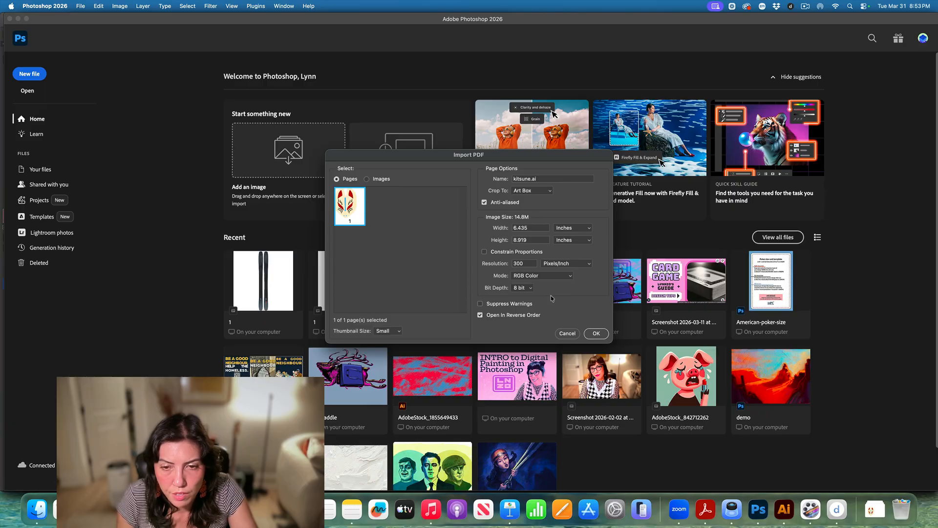
pyautogui.click(597, 333)
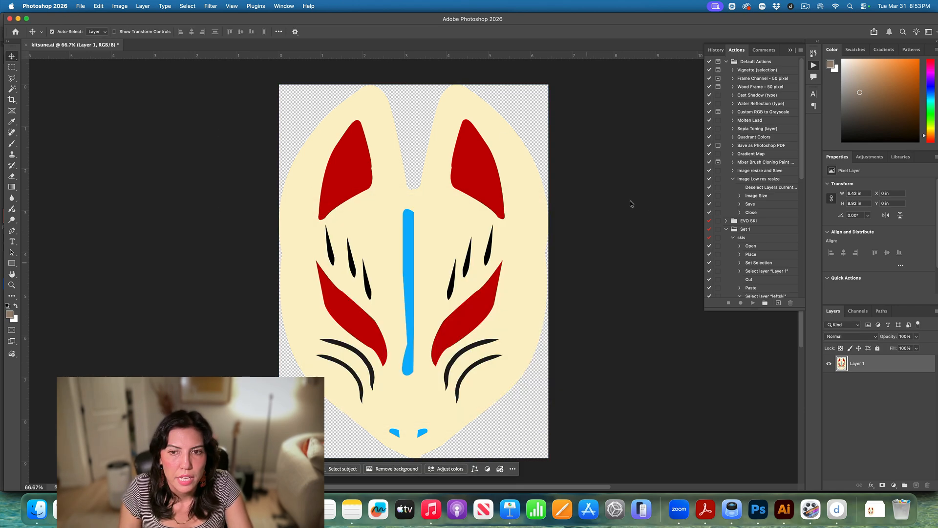
# Open kitsune.ai from the Downloads folder in Photoshop a second time.
pyautogui.click(615, 232)
pyautogui.click(37, 509)
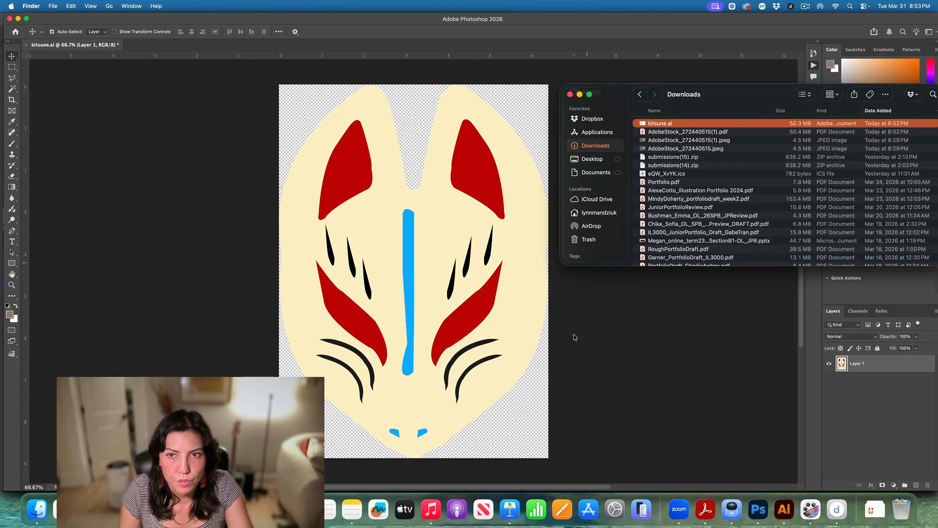
pyautogui.scroll(1, 575, 335)
pyautogui.scroll(-2, 663, 141)
pyautogui.scroll(2, 653, 131)
pyautogui.click(654, 124)
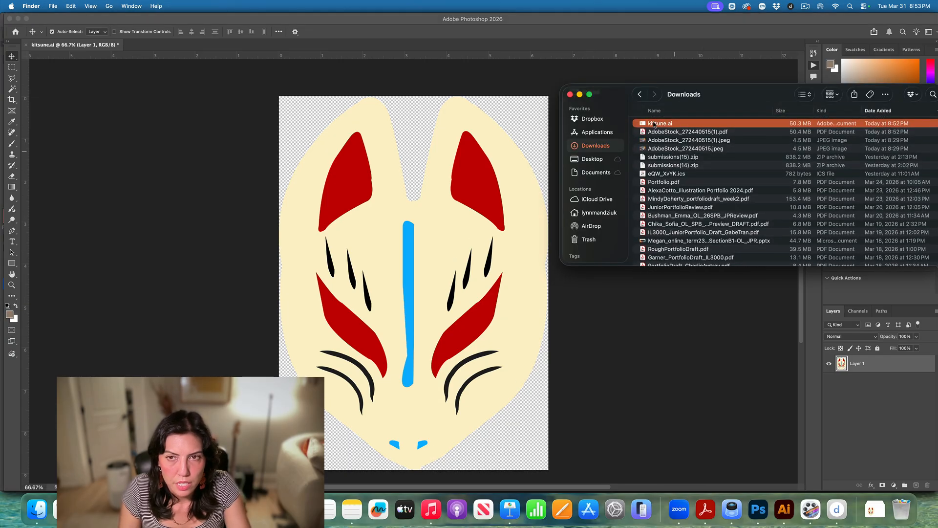
pyautogui.rightClick(654, 125)
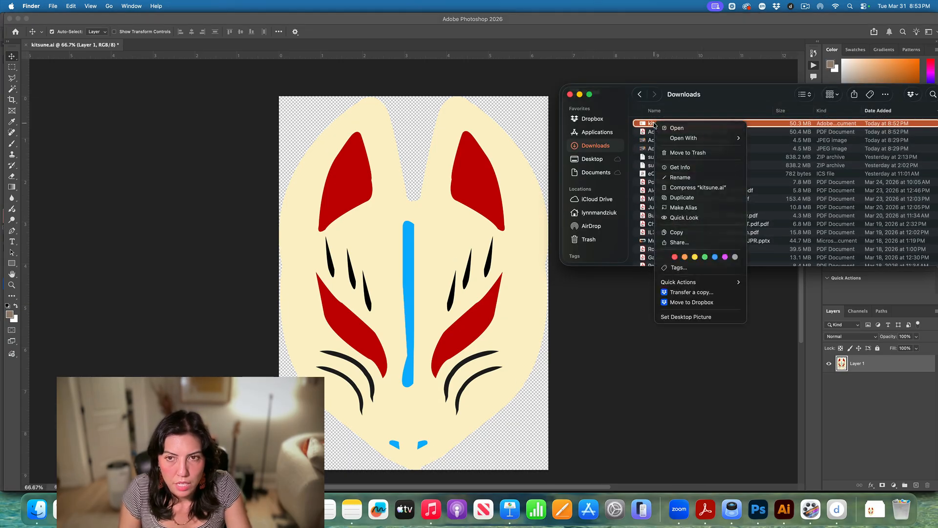
pyautogui.moveTo(684, 138)
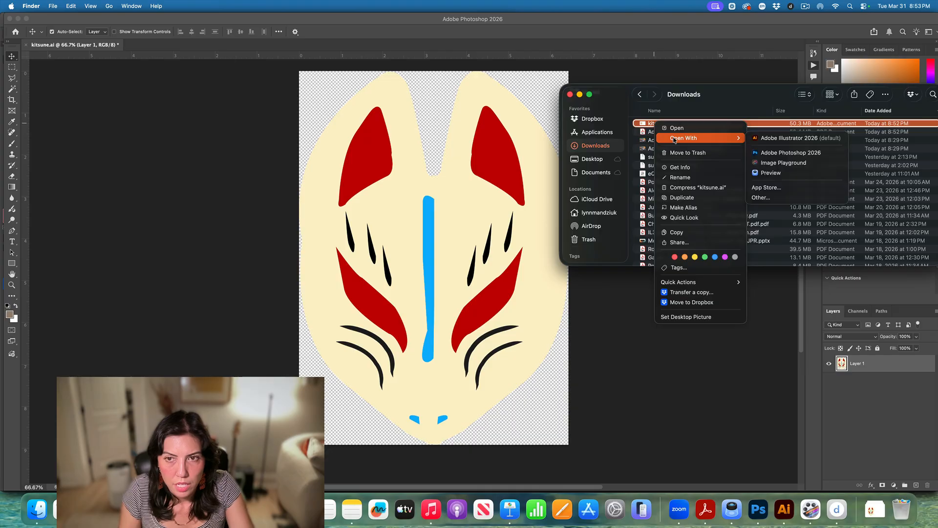
pyautogui.click(806, 152)
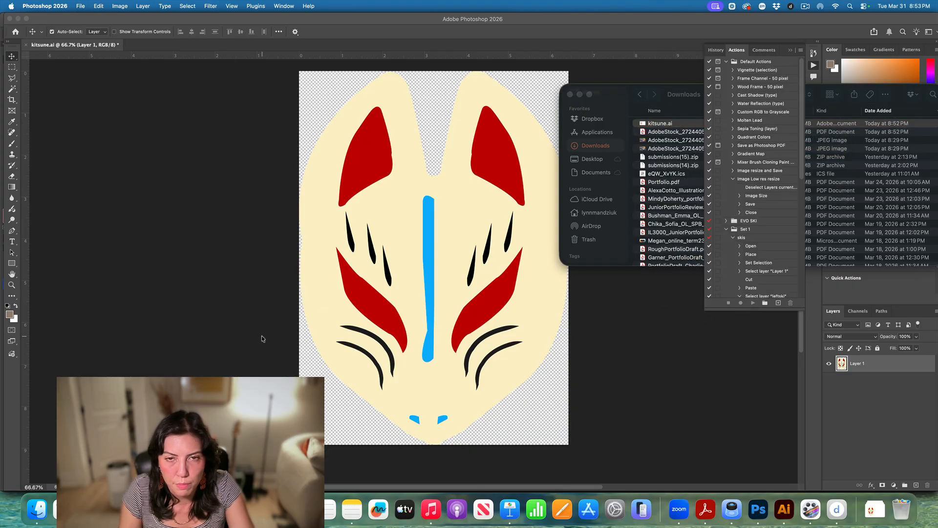
# Try the Media Box crop, choose Bounding Box instead and import the page as a second document.
pyautogui.click(532, 190)
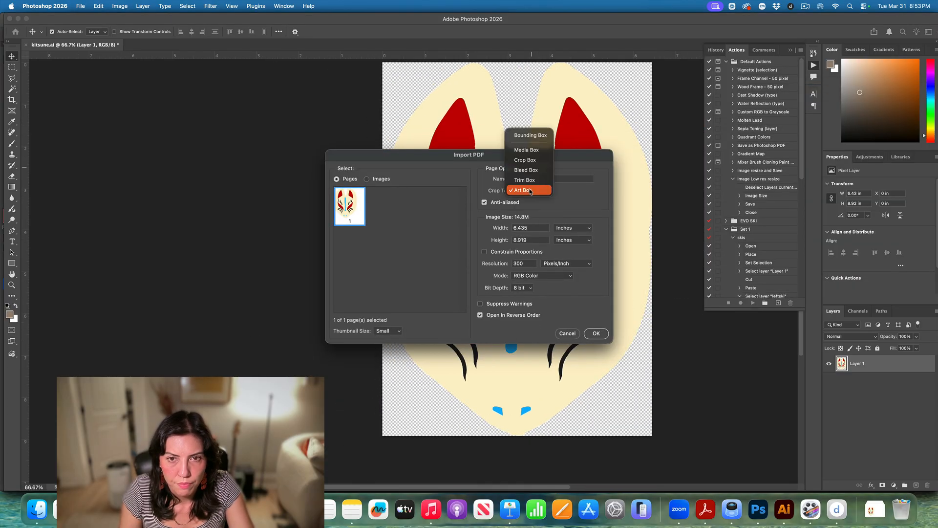
pyautogui.click(528, 147)
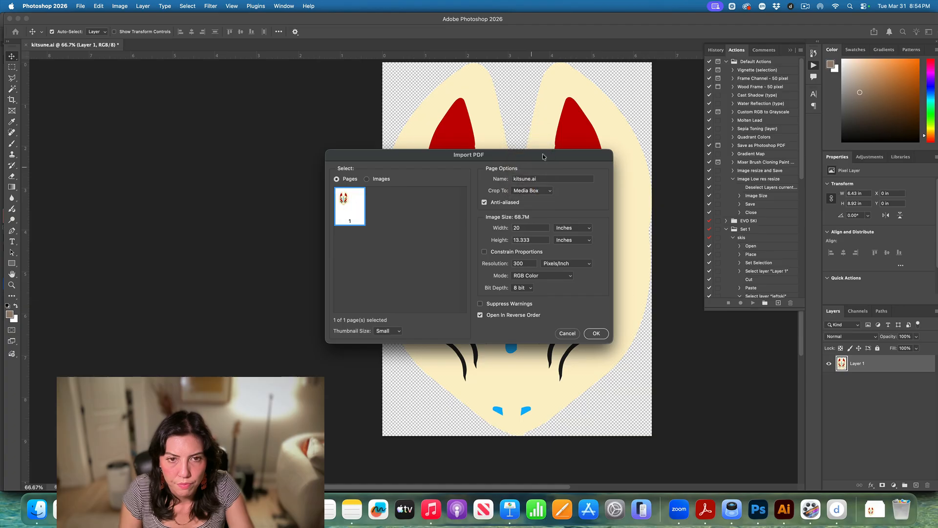
pyautogui.click(532, 191)
pyautogui.click(528, 174)
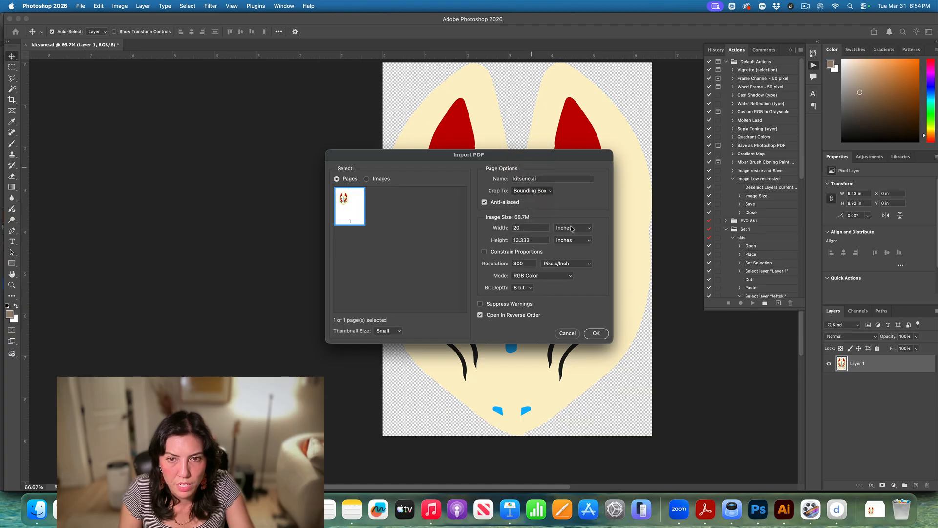
pyautogui.click(596, 333)
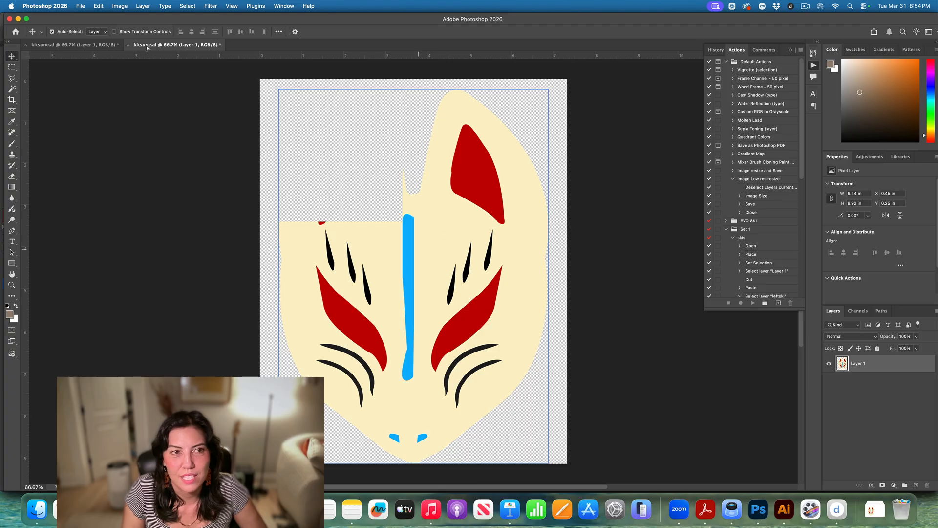
# Close the second imported kitsune.ai document without saving its changes.
pyautogui.click(129, 45)
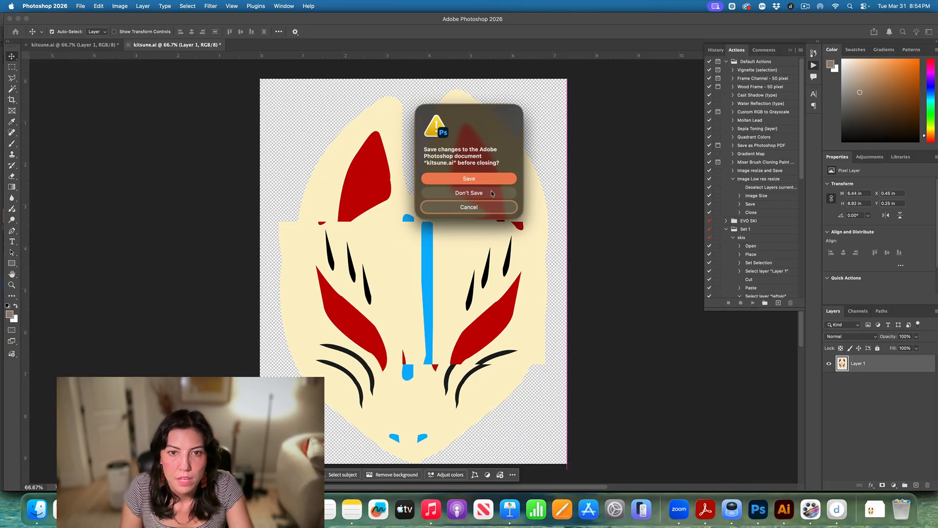
pyautogui.click(469, 207)
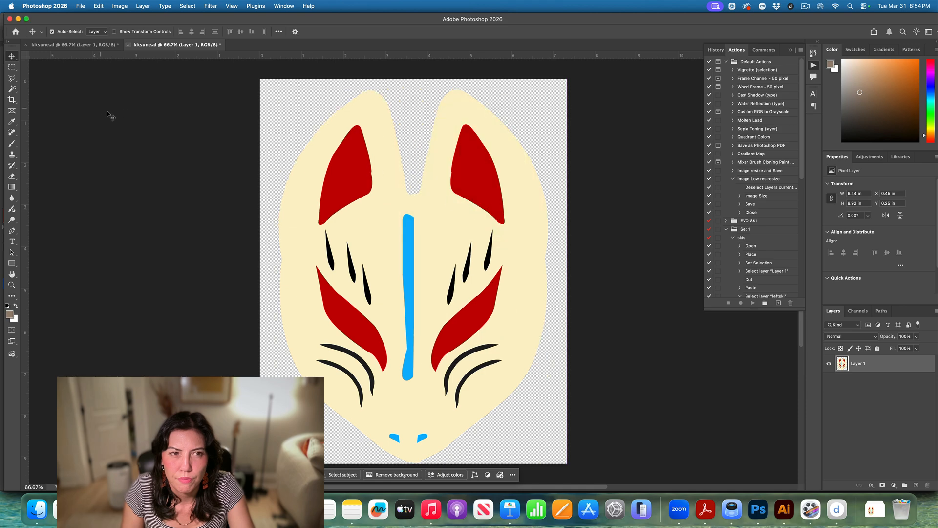
pyautogui.click(128, 46)
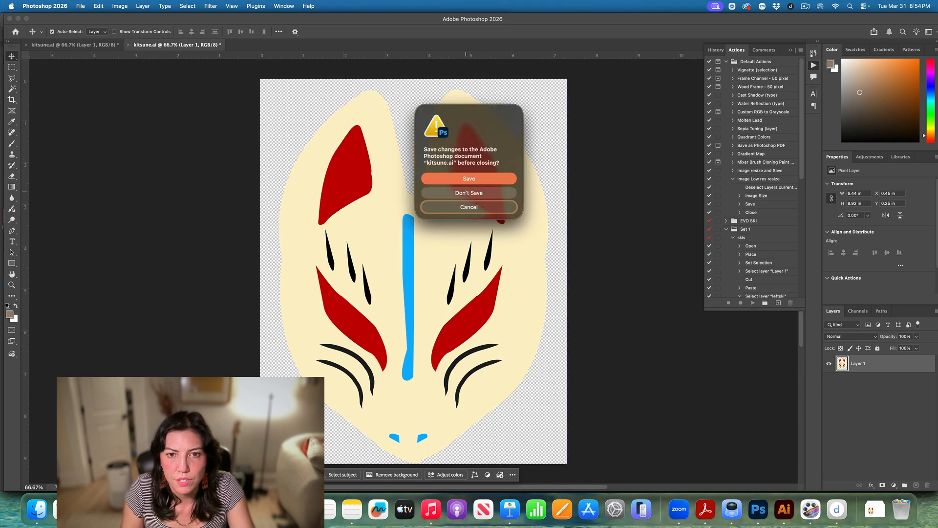
pyautogui.click(468, 193)
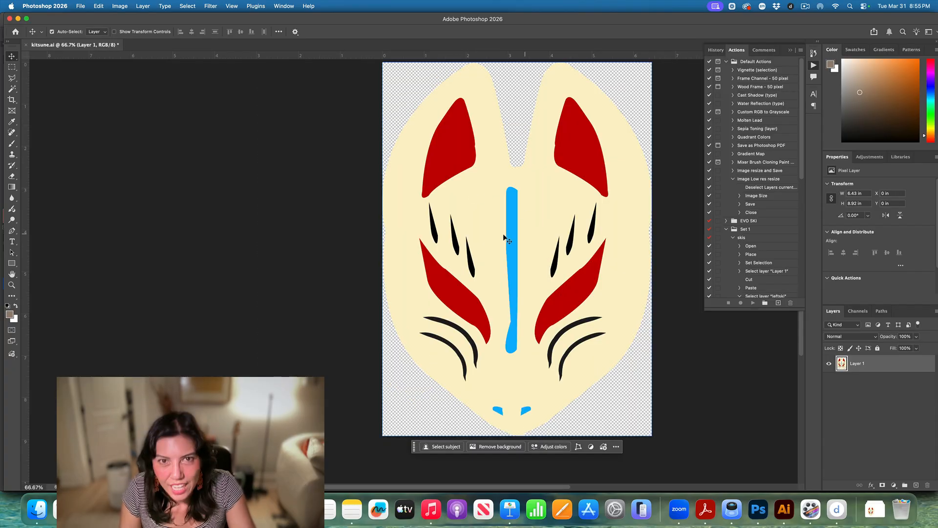
# Hide Layer 1 of the remaining kitsune.ai document to check what it contains, and close the document without saving.
pyautogui.scroll(3, 505, 237)
pyautogui.hscroll(10, 570, 308)
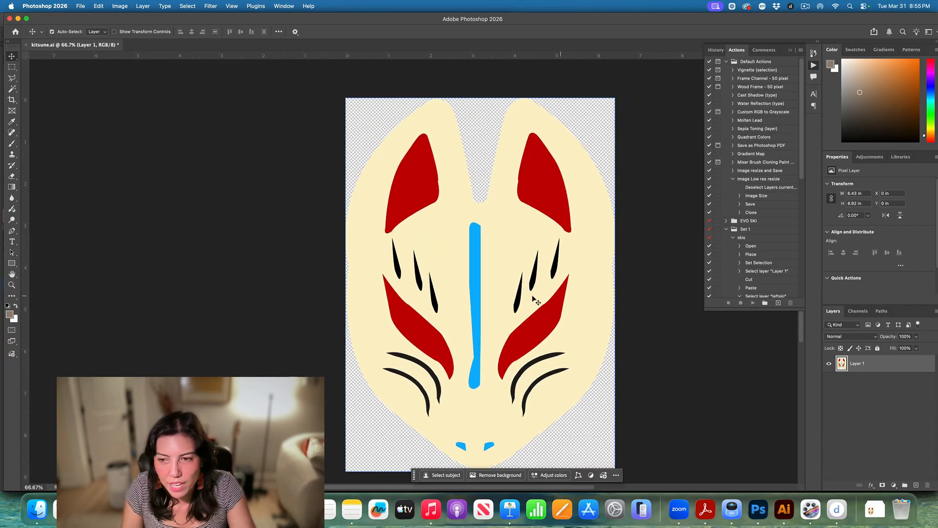
pyautogui.hscroll(2, 47, 410)
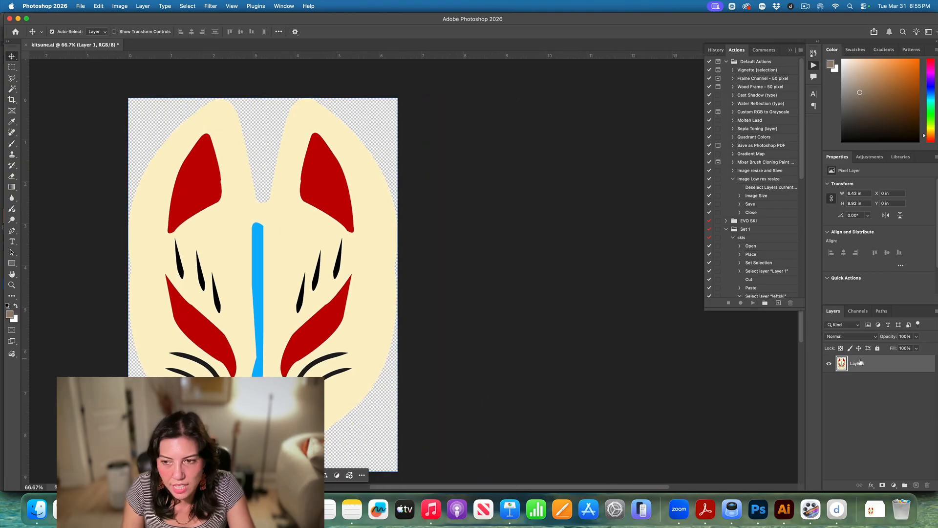
pyautogui.scroll(-1, 317, 316)
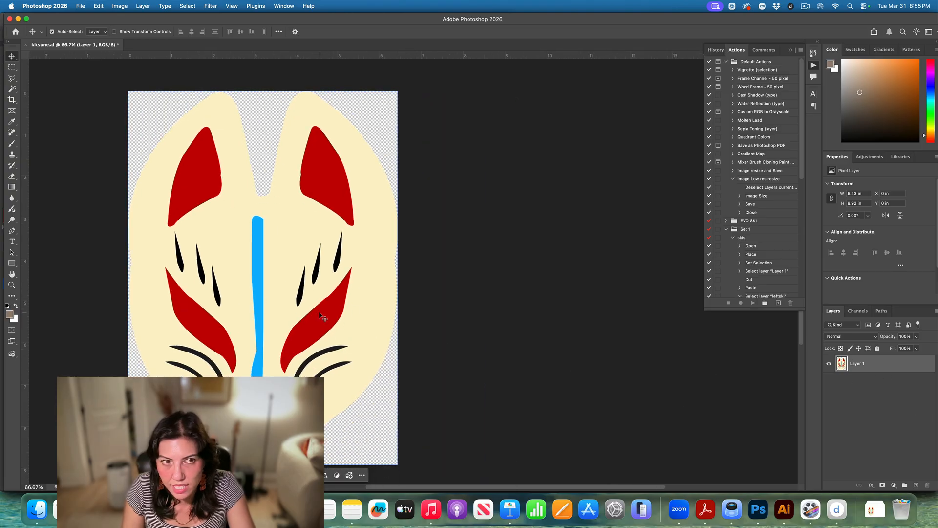
pyautogui.hscroll(-1, 318, 316)
pyautogui.scroll(-1, 315, 317)
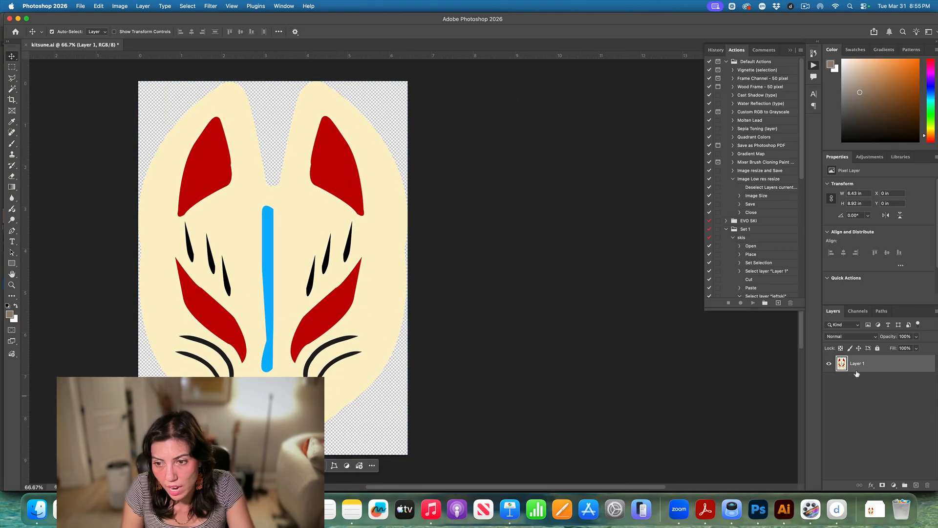
pyautogui.click(829, 364)
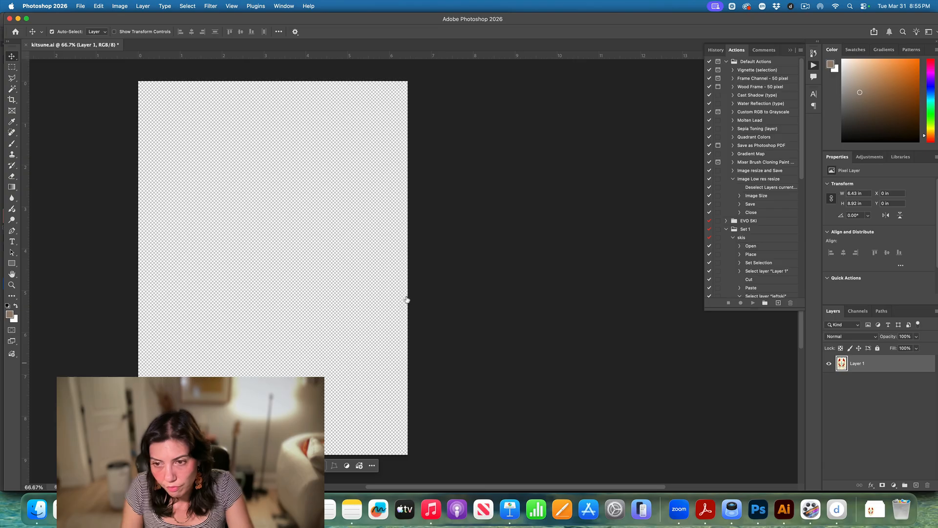
pyautogui.scroll(-1, 406, 296)
pyautogui.hscroll(-3, 406, 297)
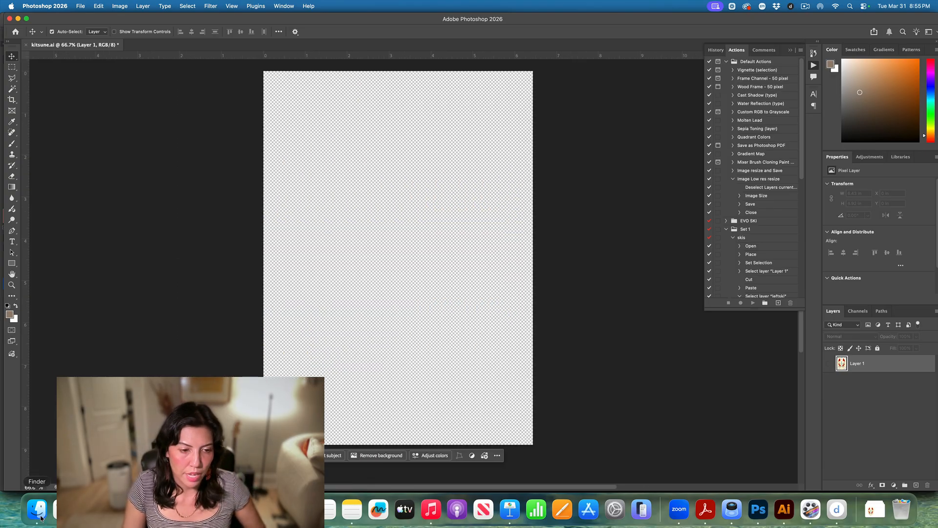
pyautogui.click(26, 46)
pyautogui.click(502, 195)
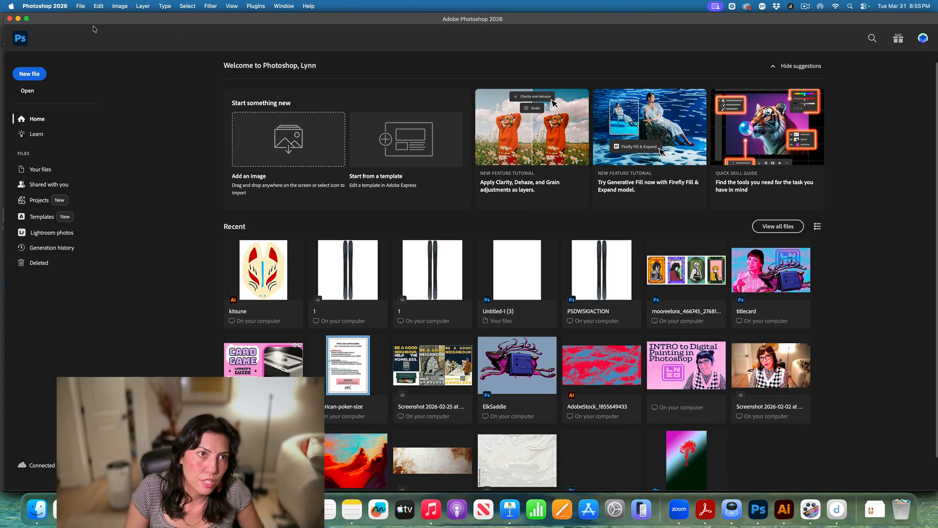
# Create a new print document from the Letter preset, 8.5 x 11 in at 300 pixels/inch in RGB Color.
pyautogui.click(78, 8)
pyautogui.click(82, 20)
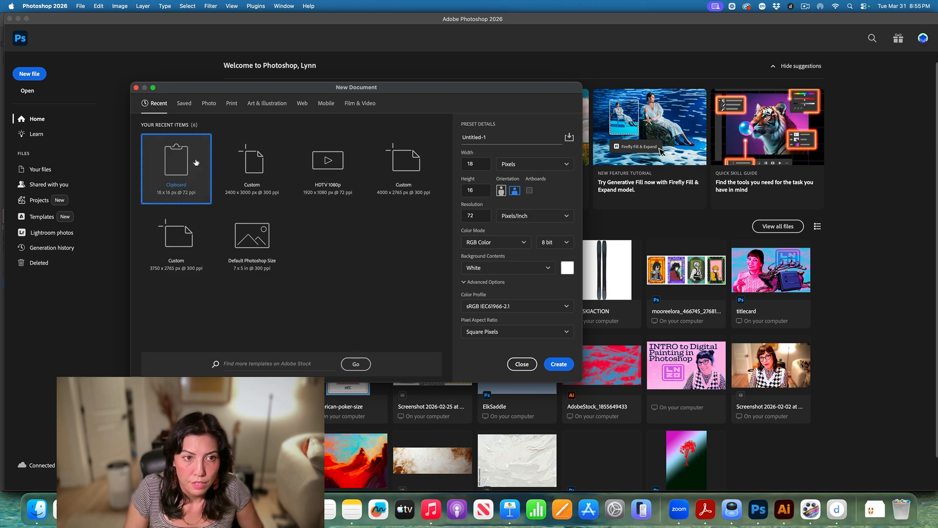
pyautogui.click(232, 103)
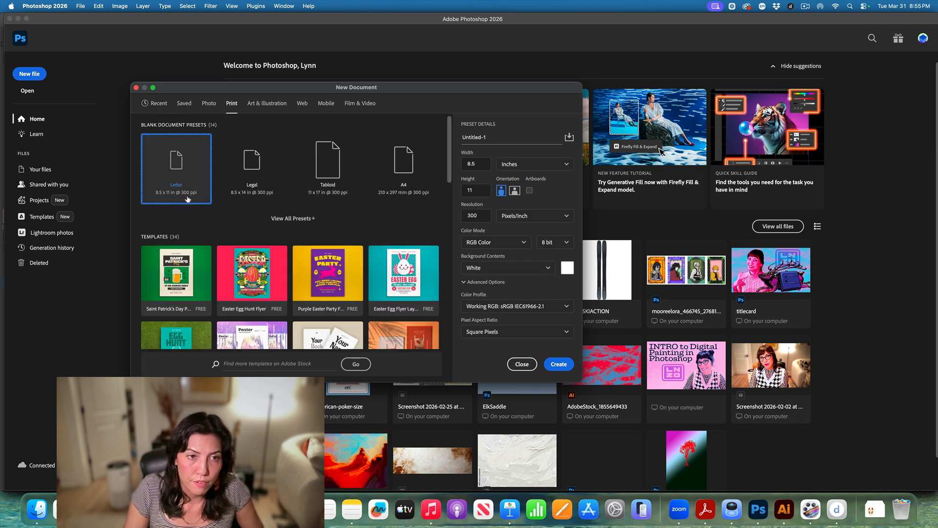
pyautogui.click(559, 364)
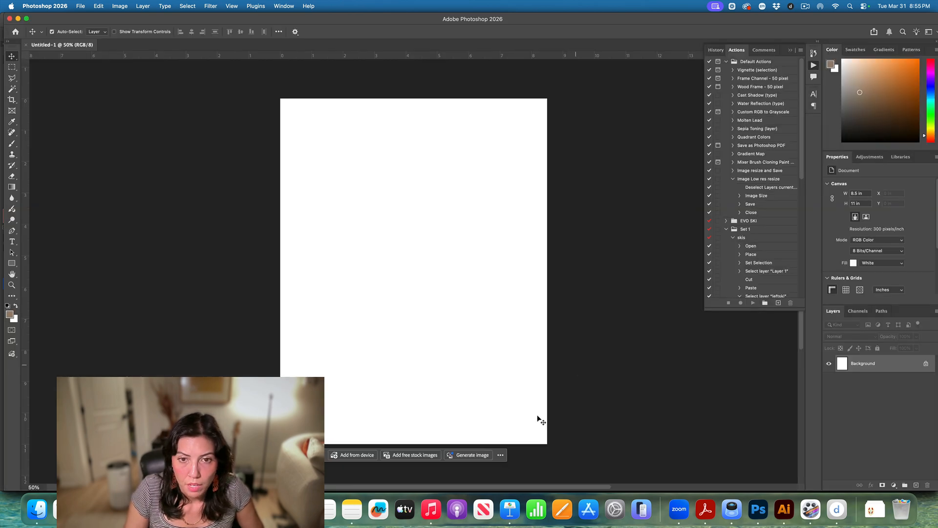
# Place kitsune.ai from the Downloads folder into the blank letter document as a smart object cropped to Bounding Box, keeping its default size.
pyautogui.click(40, 509)
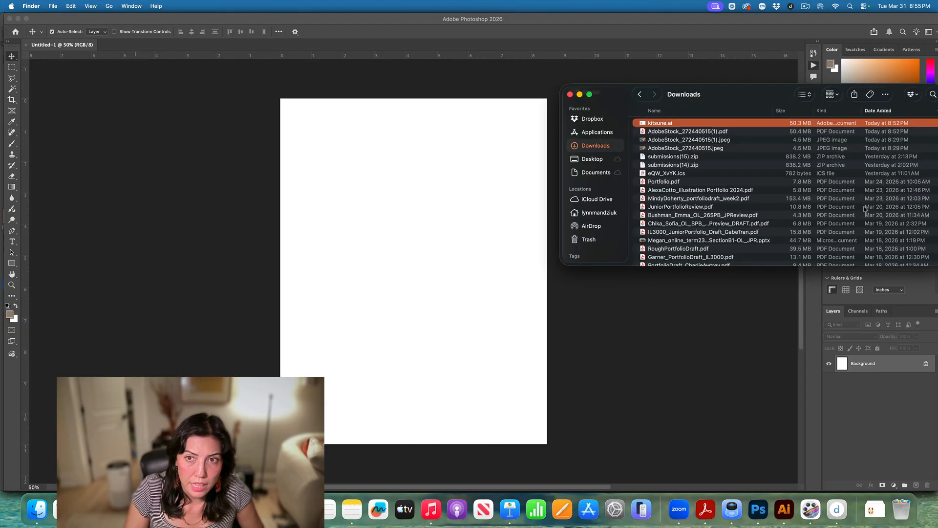
pyautogui.scroll(-2, 686, 155)
pyautogui.scroll(2, 677, 144)
pyautogui.moveTo(662, 128); pyautogui.dragTo(443, 184)
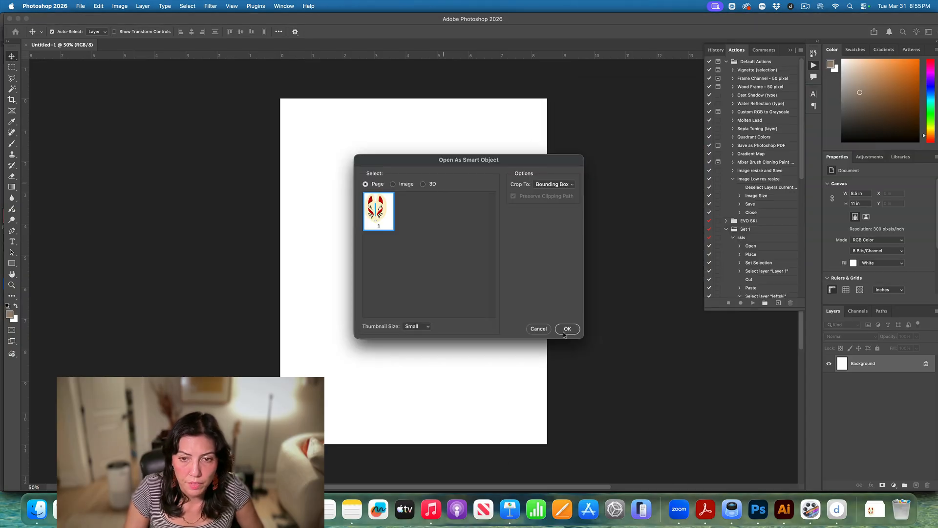
pyautogui.click(566, 329)
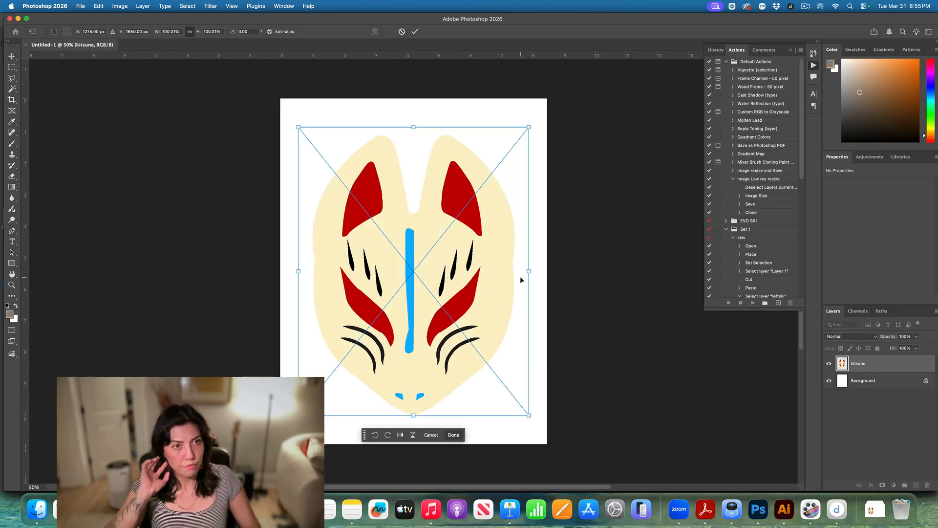
pyautogui.press('Return')
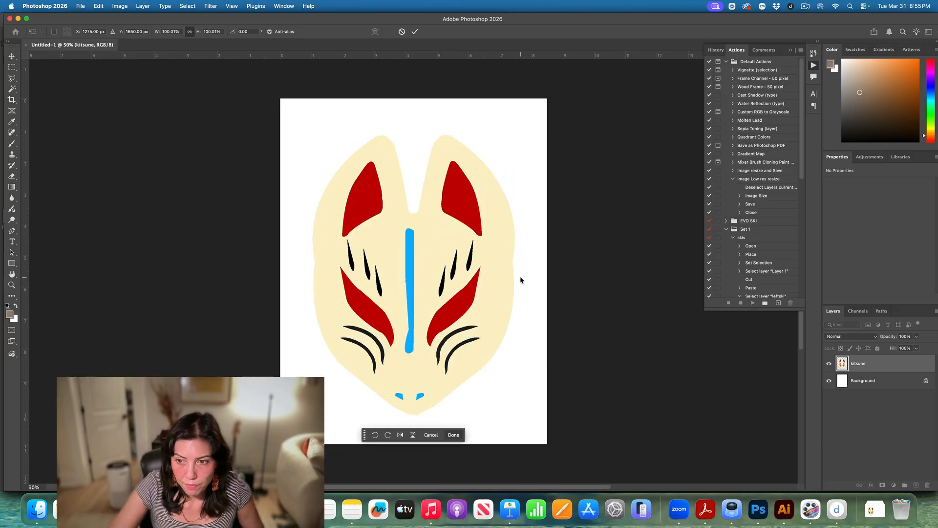
# Open the kitsune smart object's contents in Illustrator, discarding outside changes to preserve Illustrator editing capabilities.
pyautogui.doubleClick(843, 364)
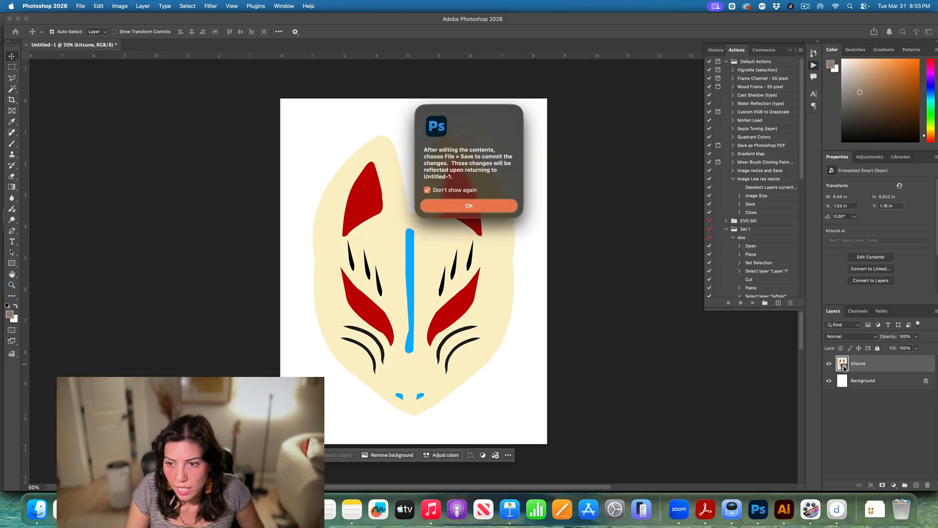
pyautogui.click(486, 206)
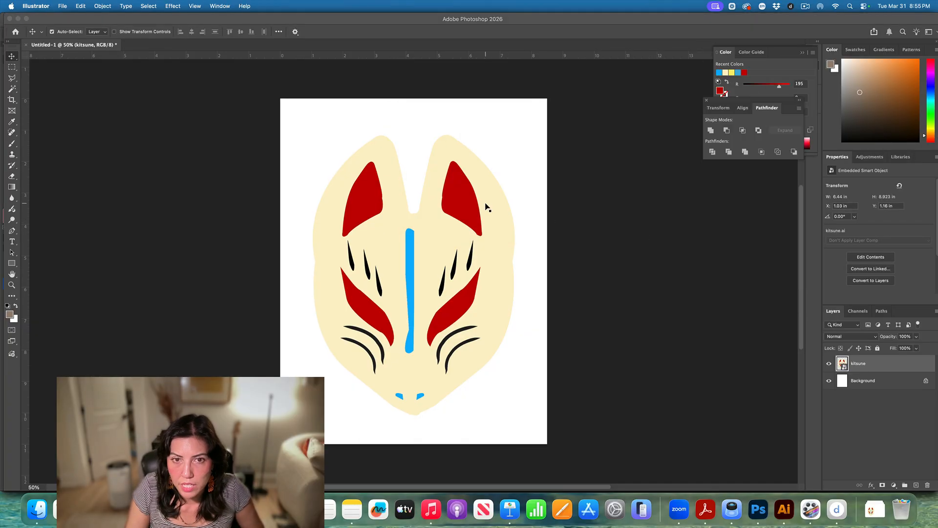
pyautogui.click(758, 509)
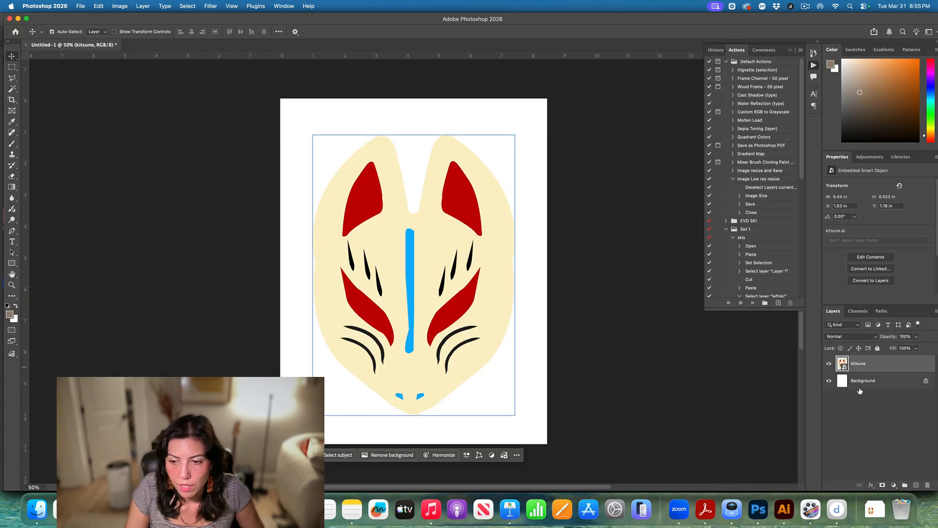
pyautogui.doubleClick(842, 364)
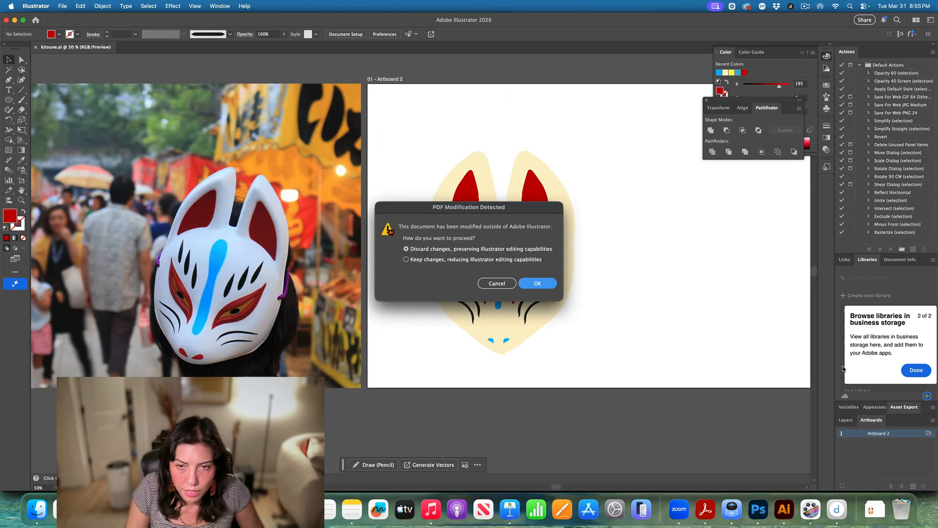
pyautogui.click(538, 284)
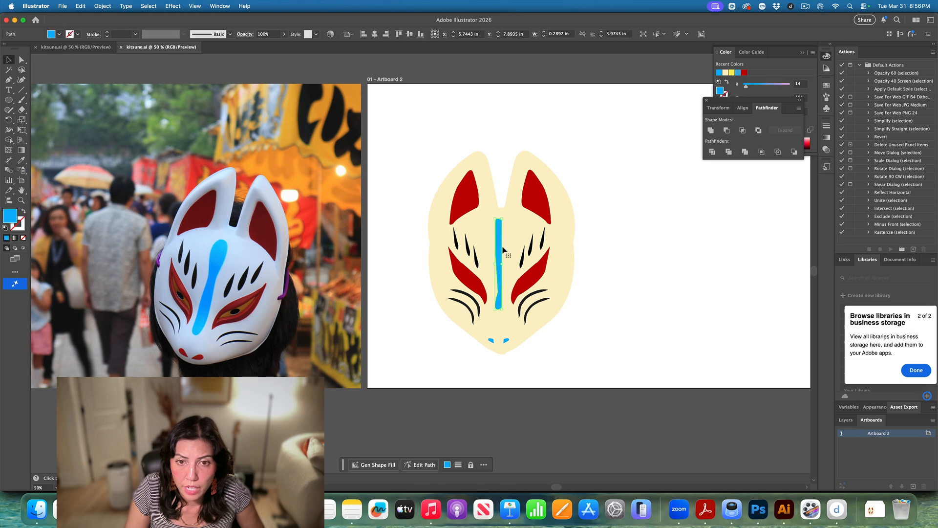
# Widen the mask's blue nose stripe to about 0.82 in, save the artwork and switch back to Photoshop.
pyautogui.click(501, 266)
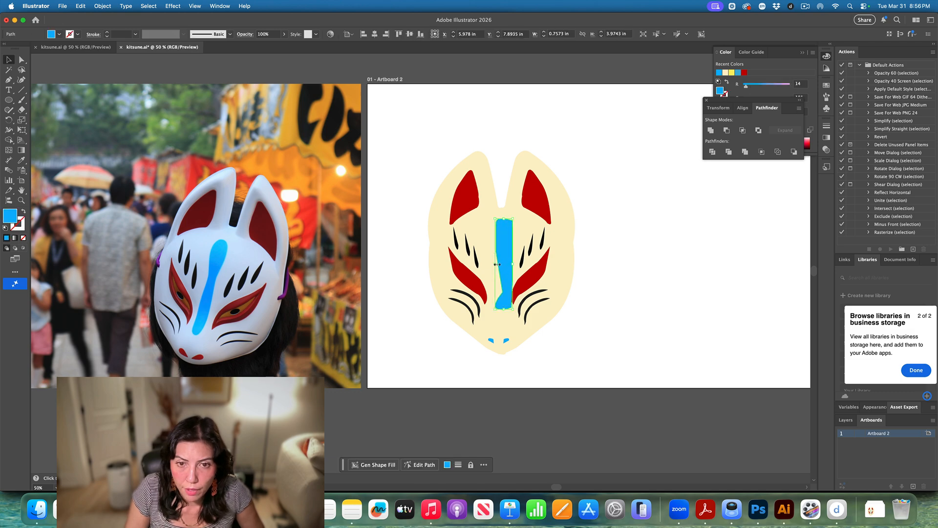
pyautogui.moveTo(499, 264); pyautogui.dragTo(497, 262)
pyautogui.press('super+s')
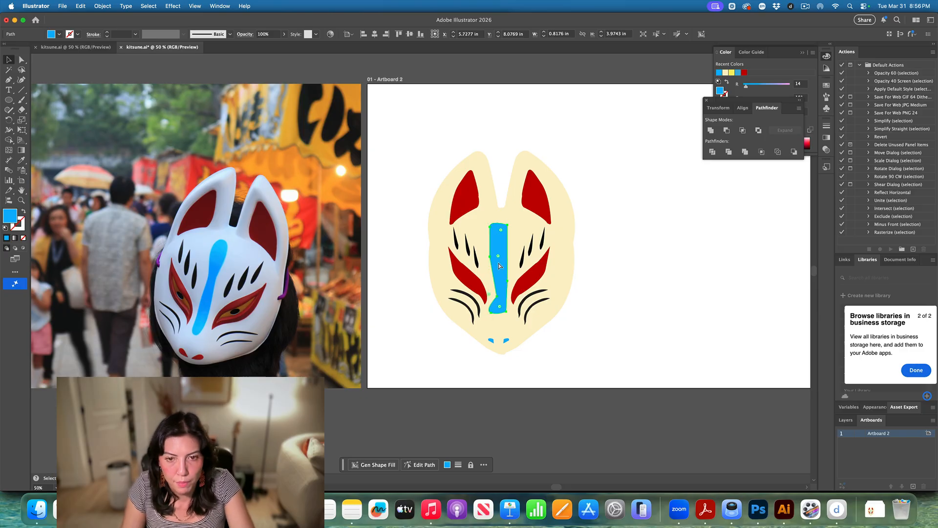
pyautogui.click(767, 512)
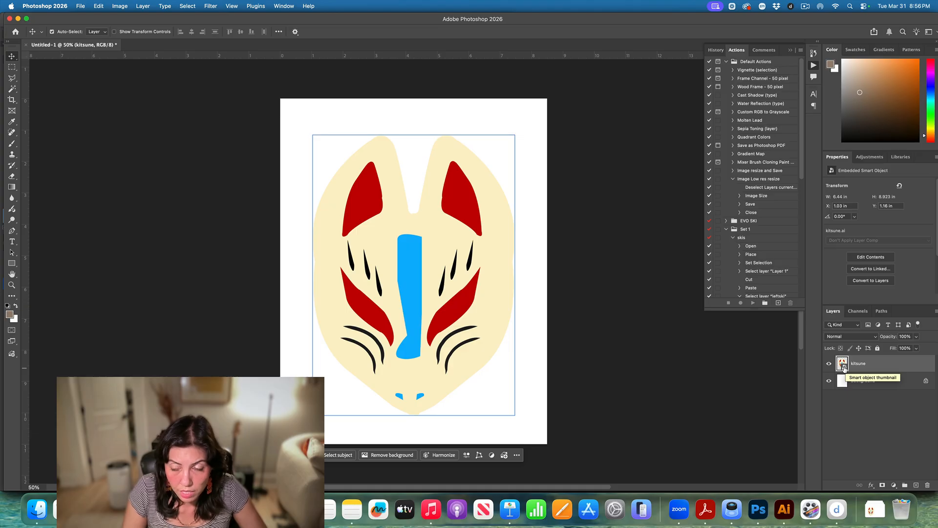
# Add a Multiply drop shadow to the kitsune layer with 35% opacity, 67° angle, 41 px distance, 1% spread and 62 px size.
pyautogui.scroll(-2, 688, 329)
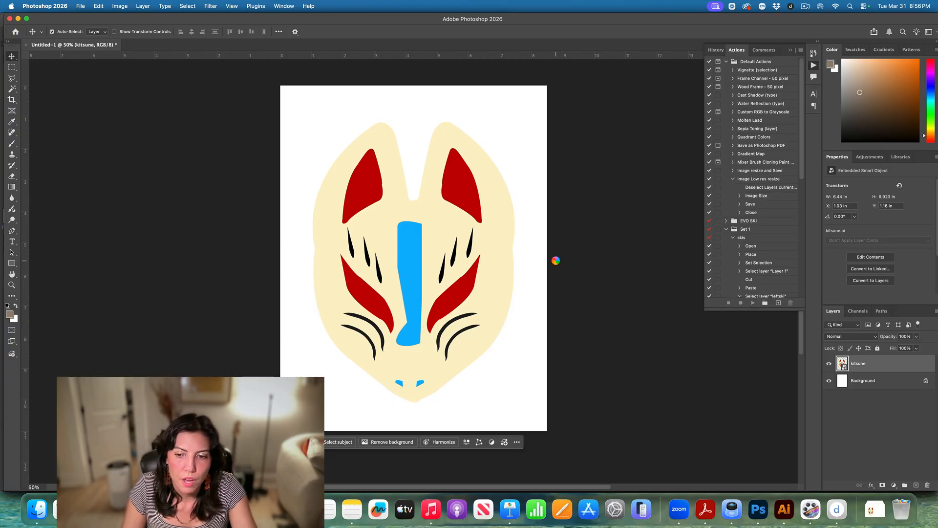
pyautogui.scroll(-1, 543, 268)
pyautogui.hscroll(-2, 456, 277)
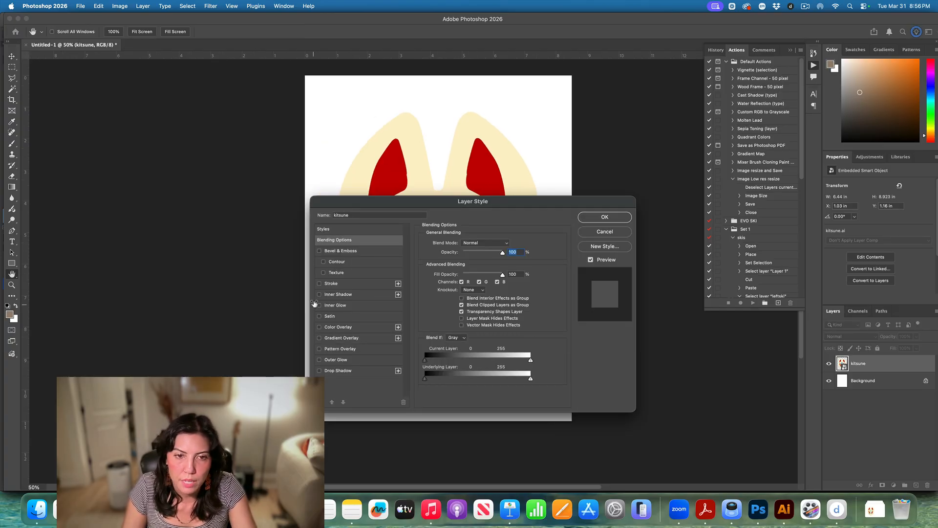
pyautogui.click(319, 371)
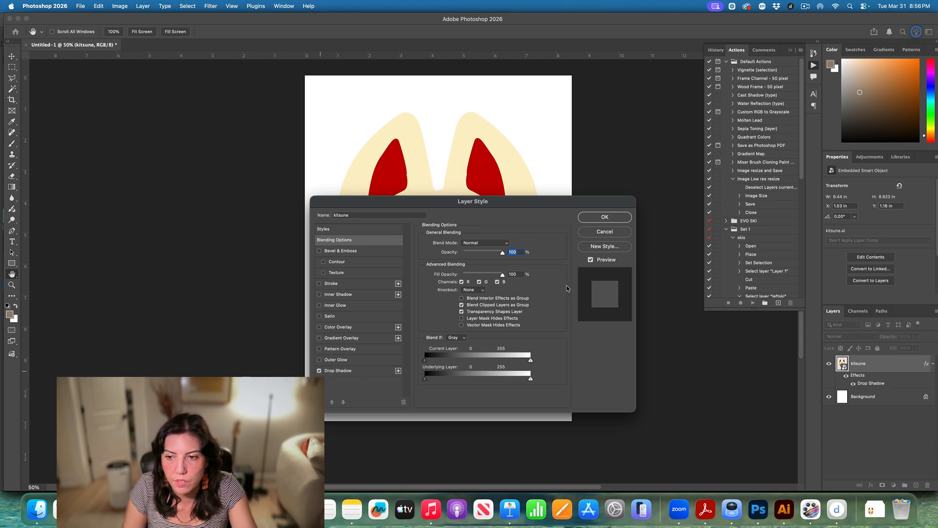
pyautogui.moveTo(511, 208); pyautogui.dragTo(790, 207)
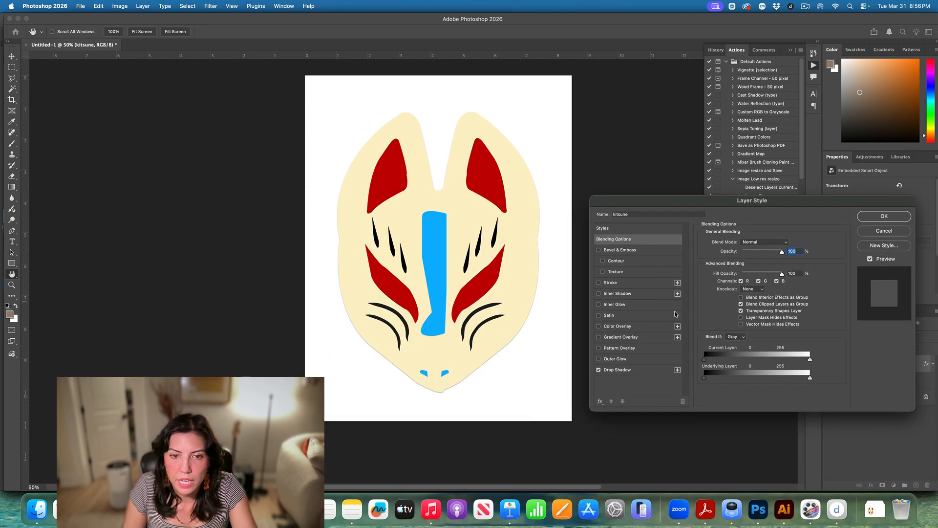
pyautogui.click(649, 370)
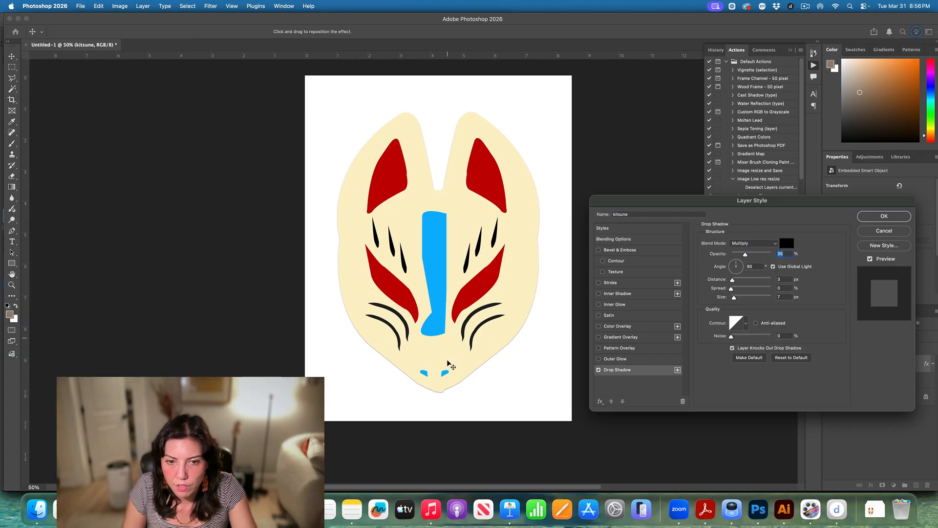
pyautogui.moveTo(450, 362); pyautogui.dragTo(448, 364)
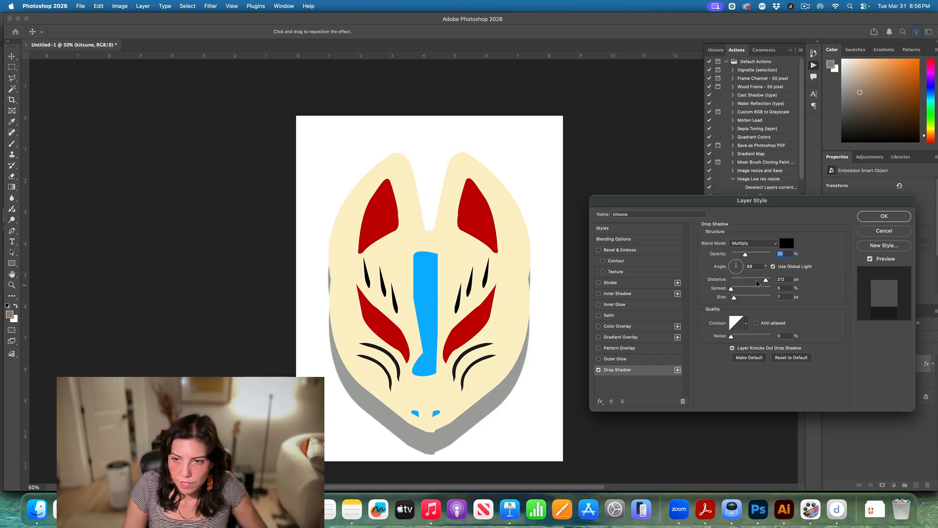
pyautogui.click(756, 282)
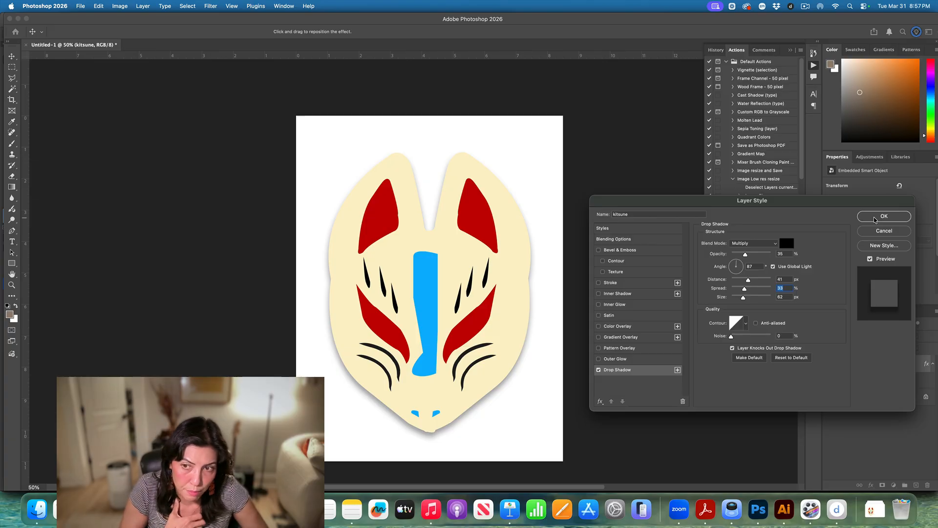
pyautogui.write('1')
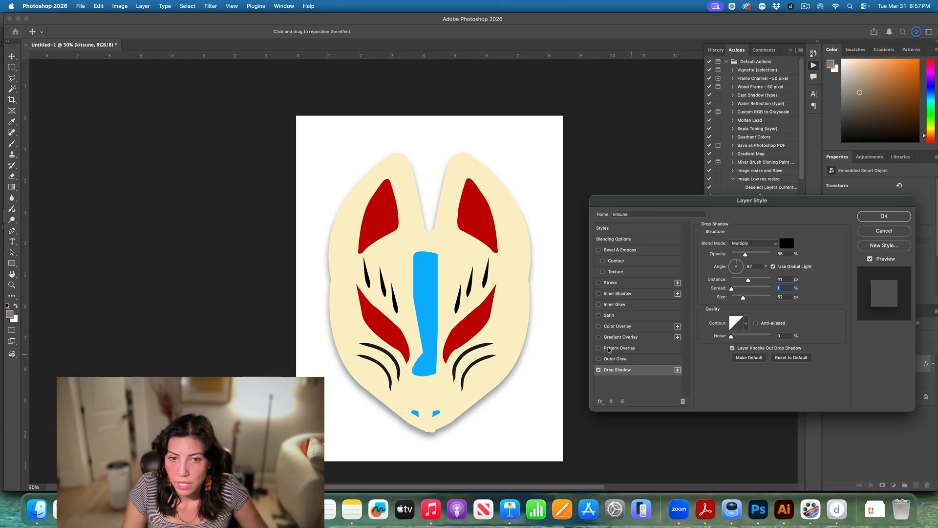
# Add a linear gradient overlay to the kitsune layer in Multiply mode at 100% opacity and 90°, and apply the layer style.
pyautogui.click(623, 338)
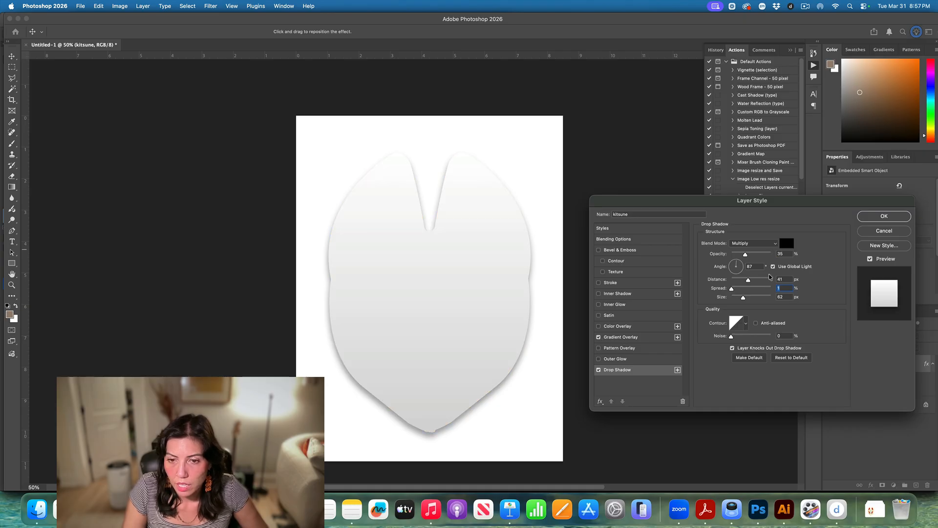
pyautogui.click(645, 336)
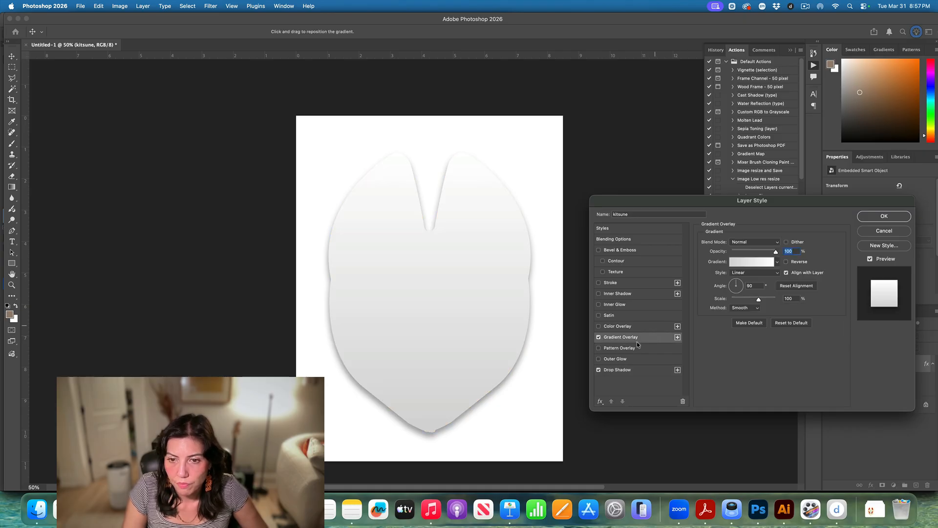
pyautogui.click(755, 242)
pyautogui.click(744, 267)
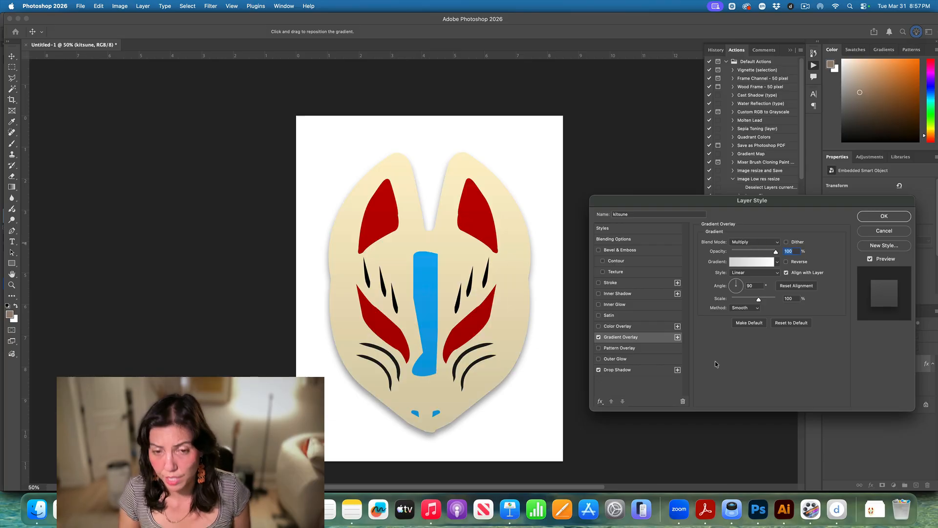
pyautogui.click(752, 242)
pyautogui.click(883, 218)
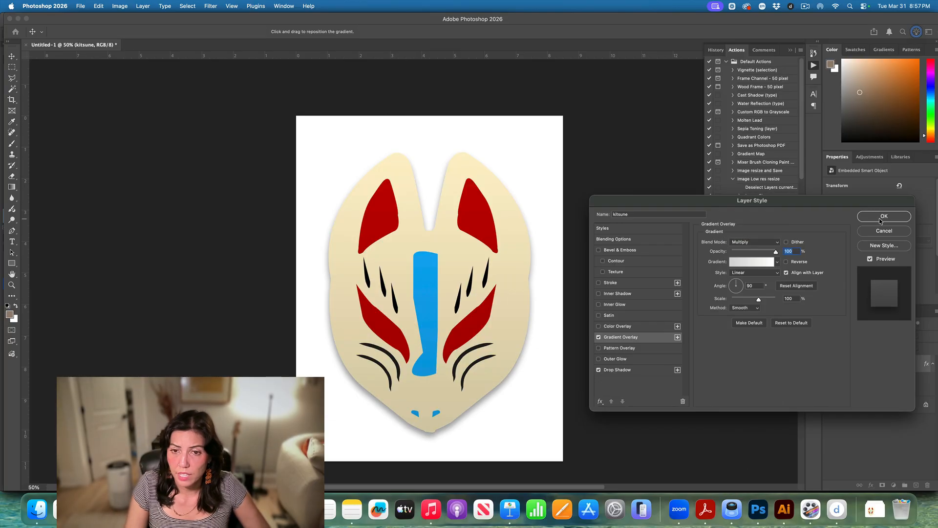
pyautogui.click(878, 218)
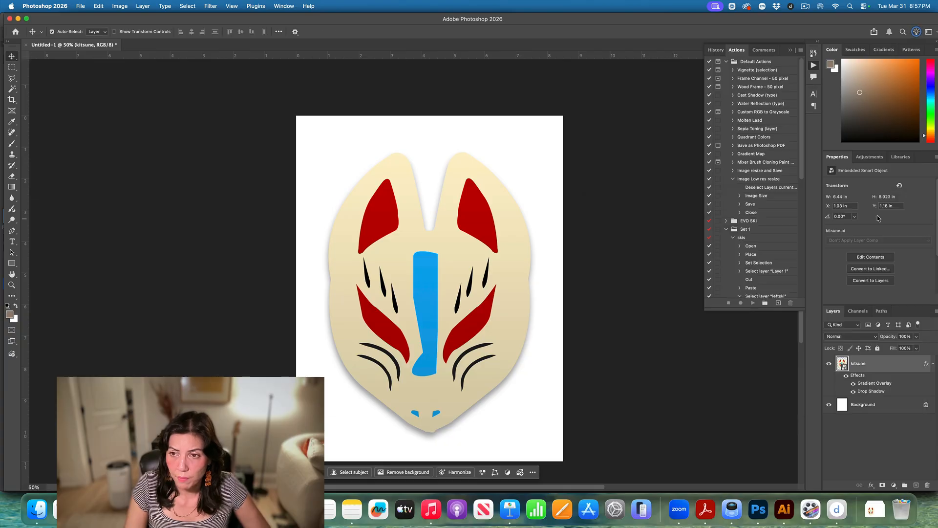
# Quit Illustrator, Acrobat, Zoom, Music and Keynote, leaving Photoshop running.
pyautogui.rightClick(784, 514)
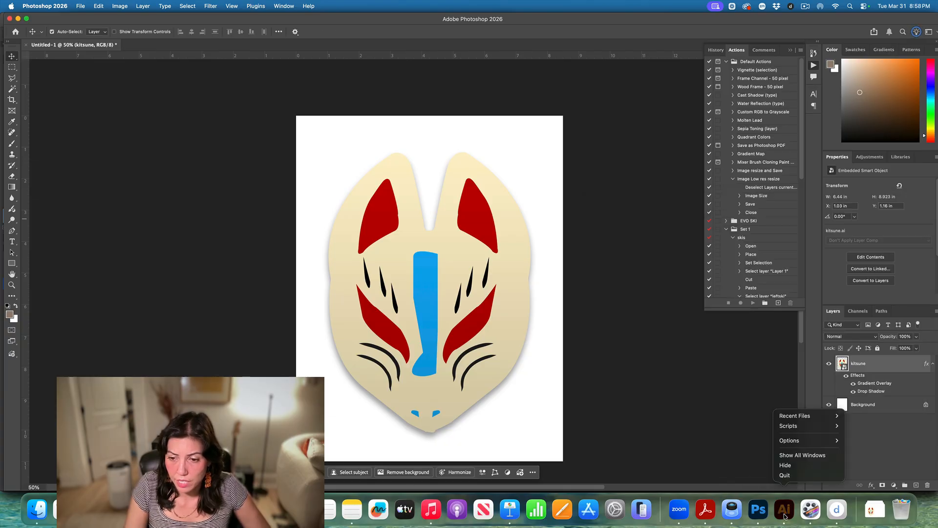
pyautogui.click(784, 475)
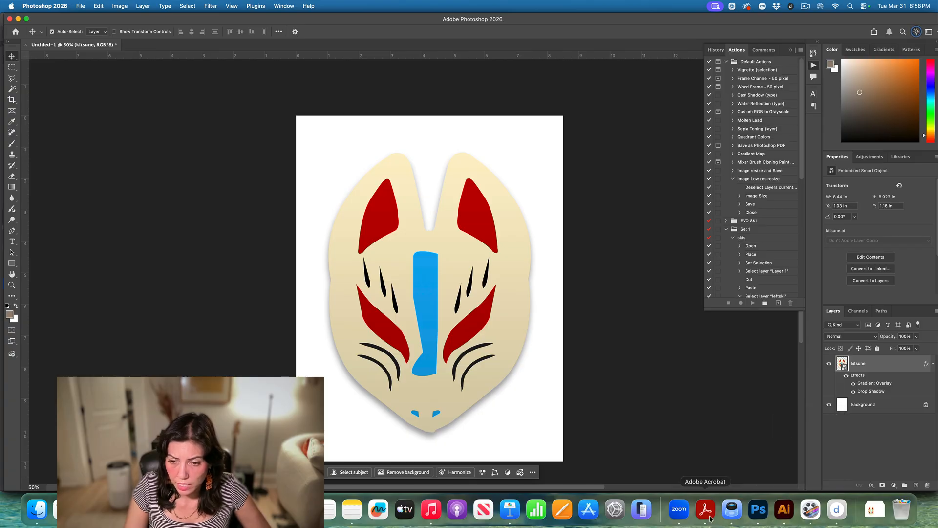
pyautogui.rightClick(726, 513)
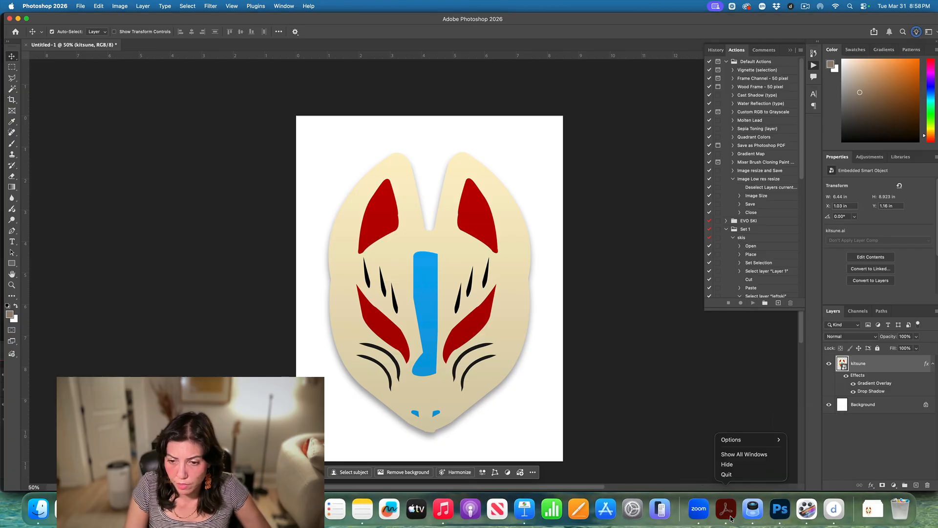
pyautogui.click(725, 474)
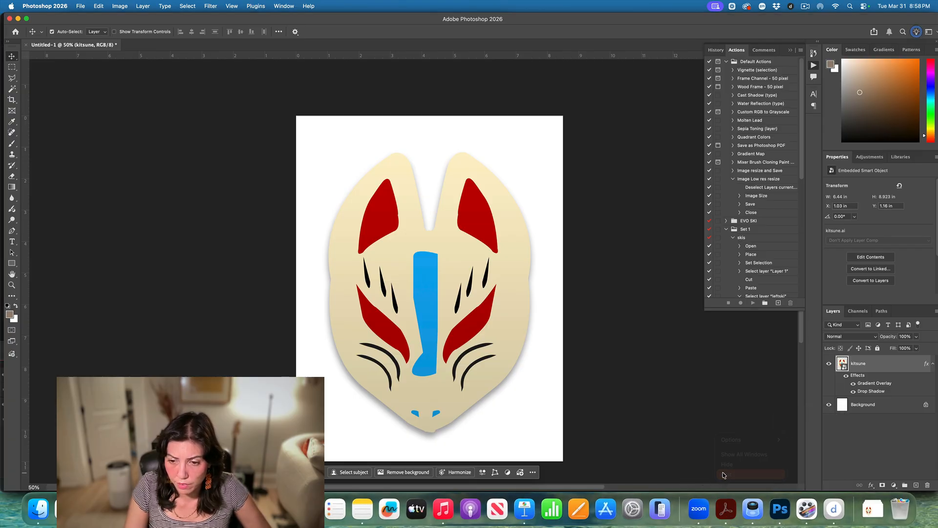
pyautogui.rightClick(719, 517)
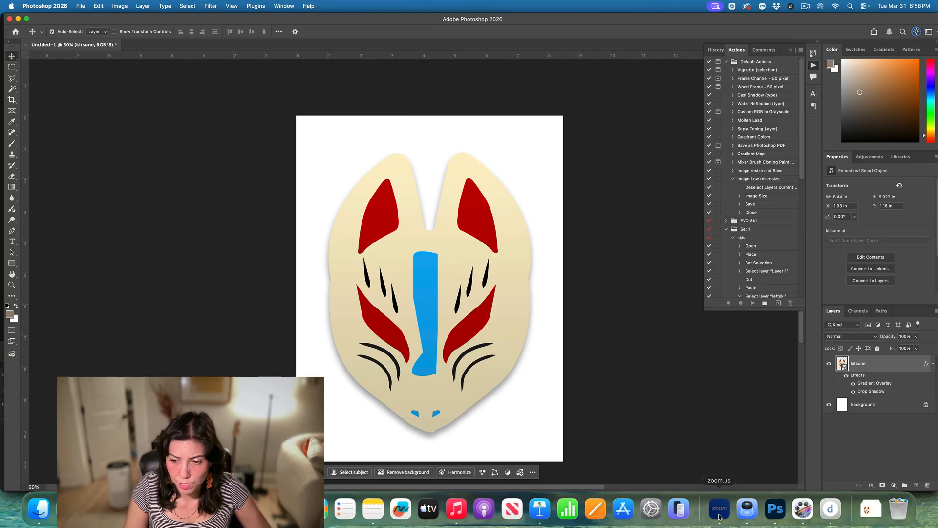
pyautogui.click(720, 474)
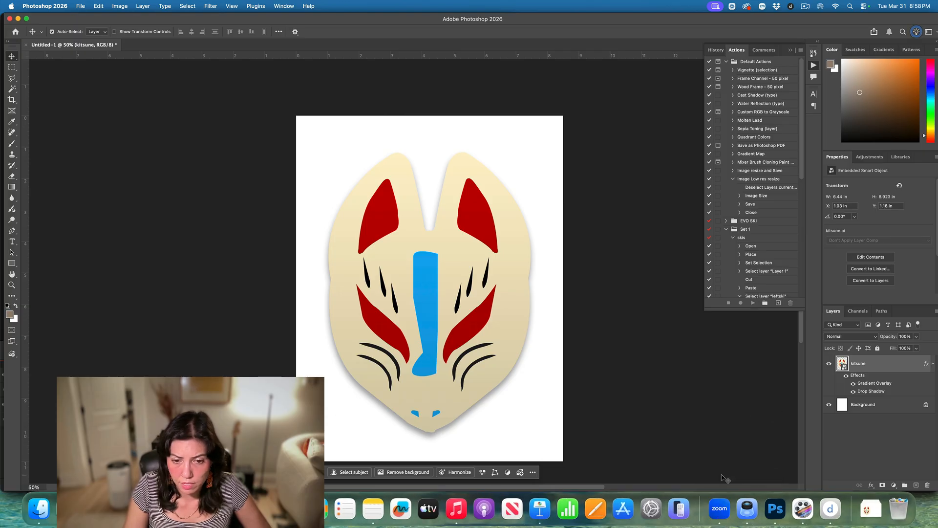
pyautogui.rightClick(456, 513)
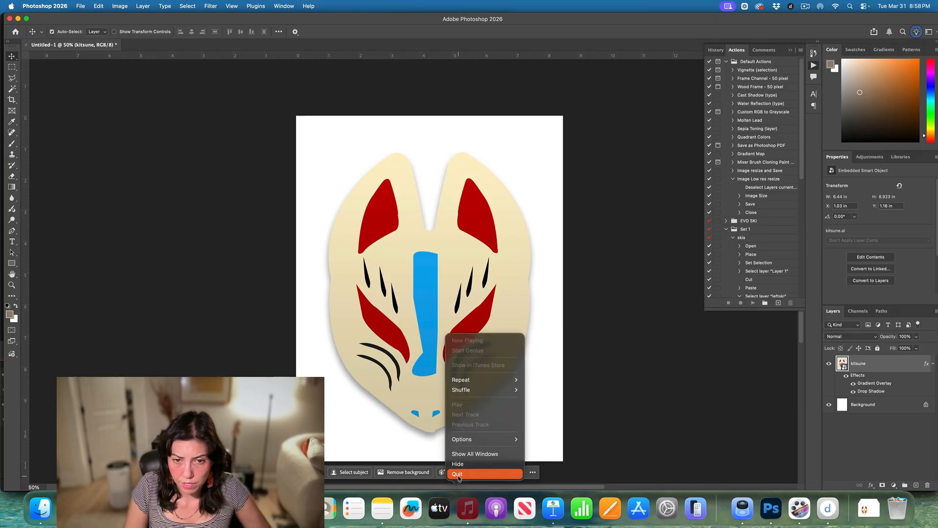
pyautogui.click(458, 473)
pyautogui.rightClick(557, 513)
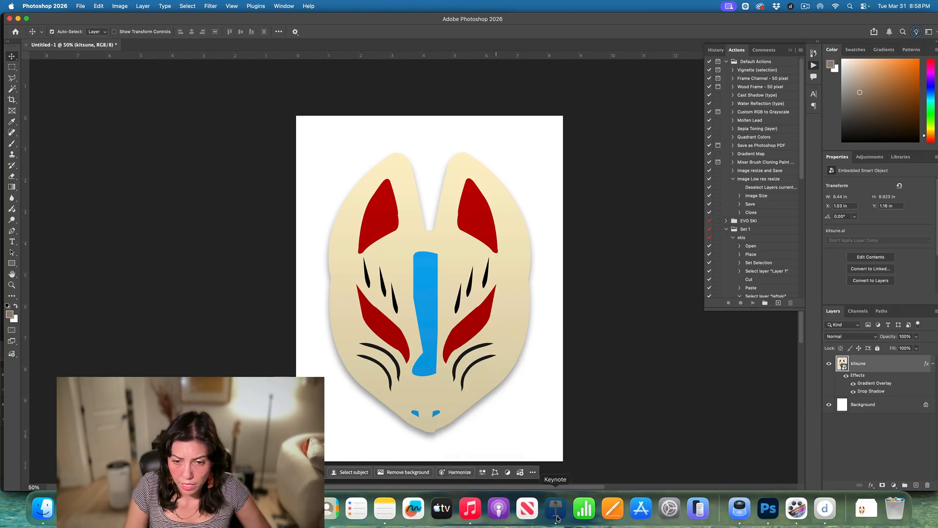
pyautogui.click(559, 473)
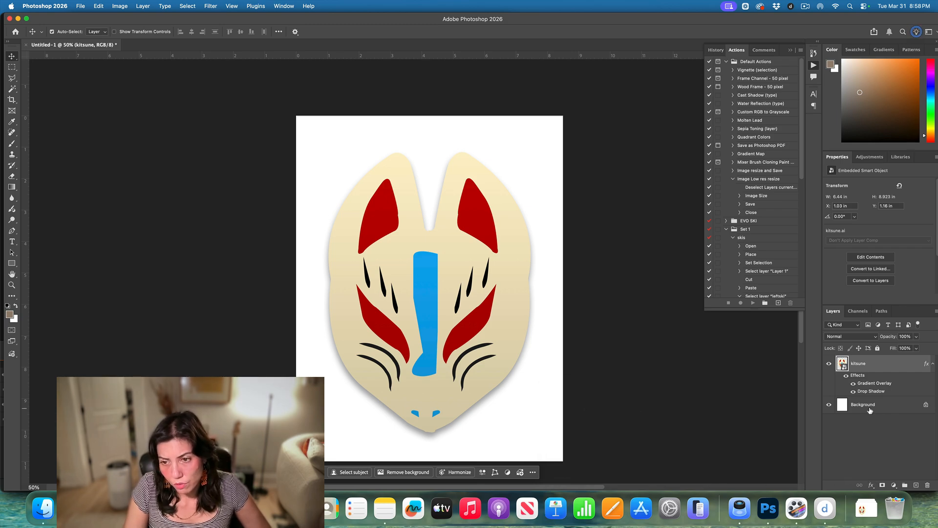
# Load the kitsune layer's outline as a selection and create a new empty layer above it.
pyautogui.keyDown('super'); pyautogui.click(841, 364); pyautogui.keyUp('super')
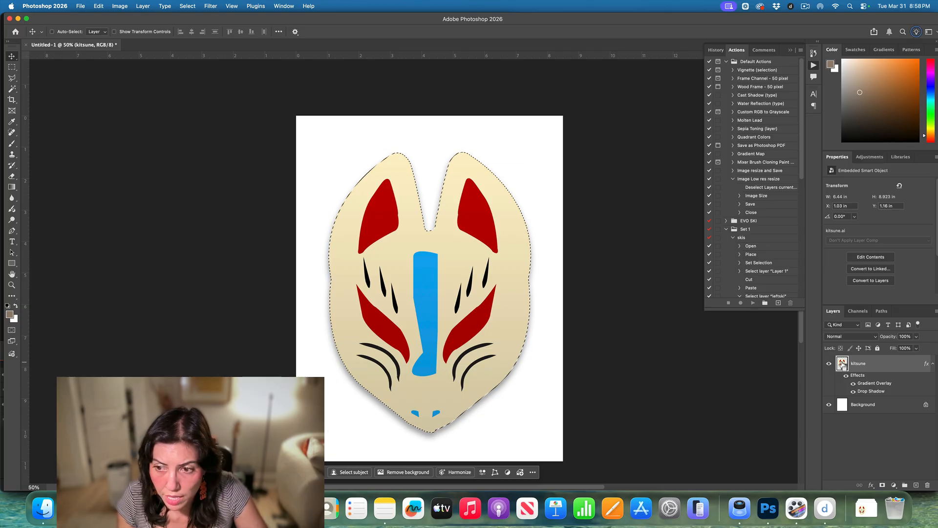
pyautogui.click(916, 484)
pyautogui.scroll(-3, 262, 210)
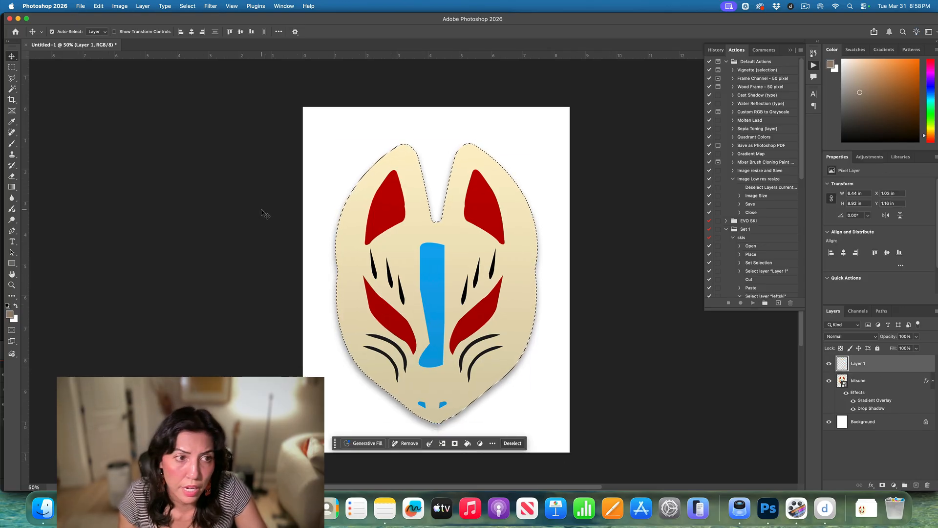
# Set up a soft brush with 0% hardness, 63% opacity and a size of 220 px.
pyautogui.click(16, 147)
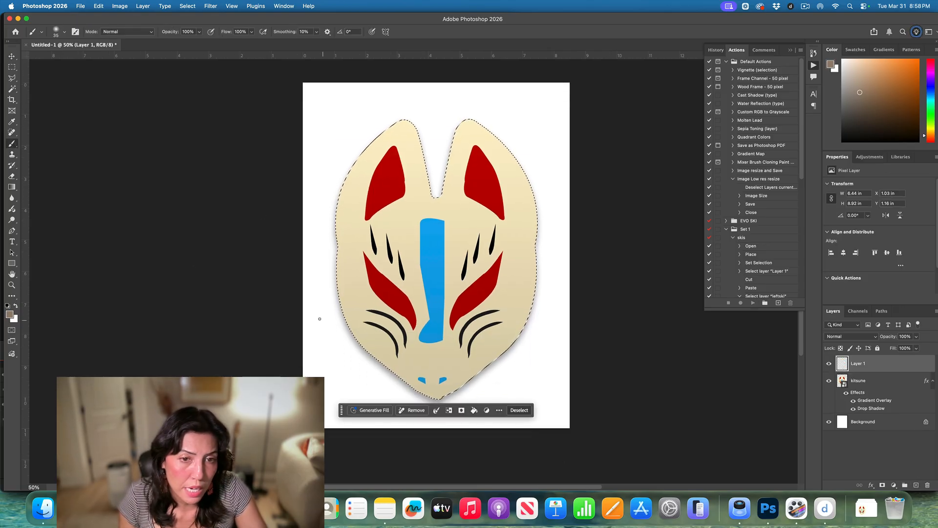
pyautogui.click(58, 33)
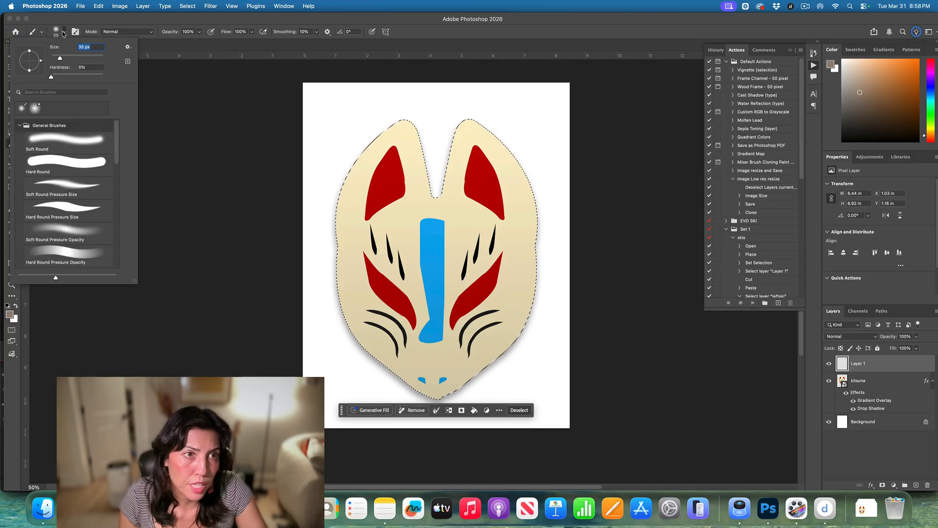
pyautogui.click(198, 34)
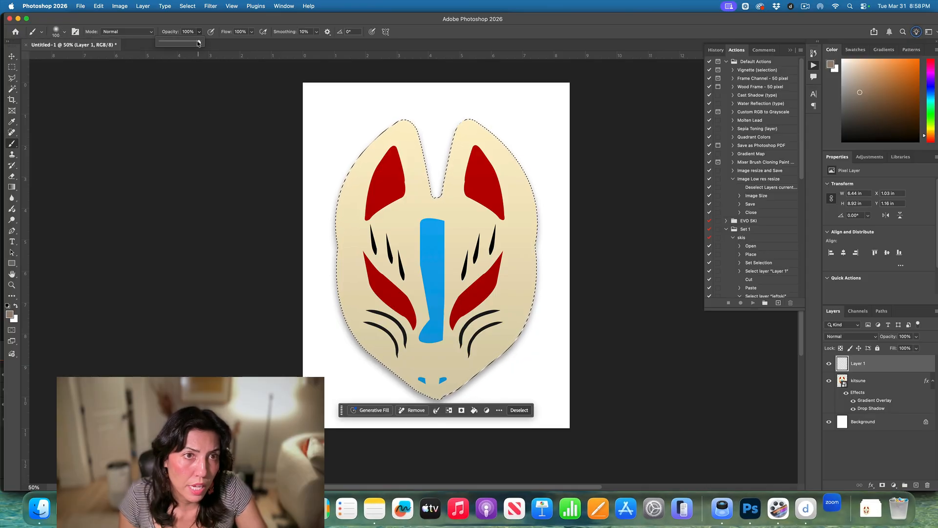
pyautogui.click(199, 33)
pyautogui.moveTo(201, 42); pyautogui.dragTo(185, 41)
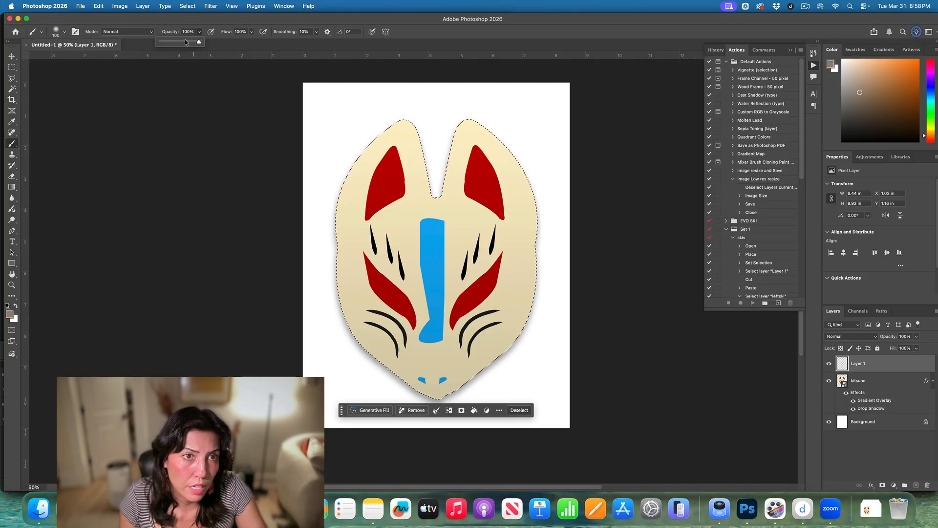
pyautogui.click(63, 32)
pyautogui.moveTo(78, 58); pyautogui.dragTo(91, 57)
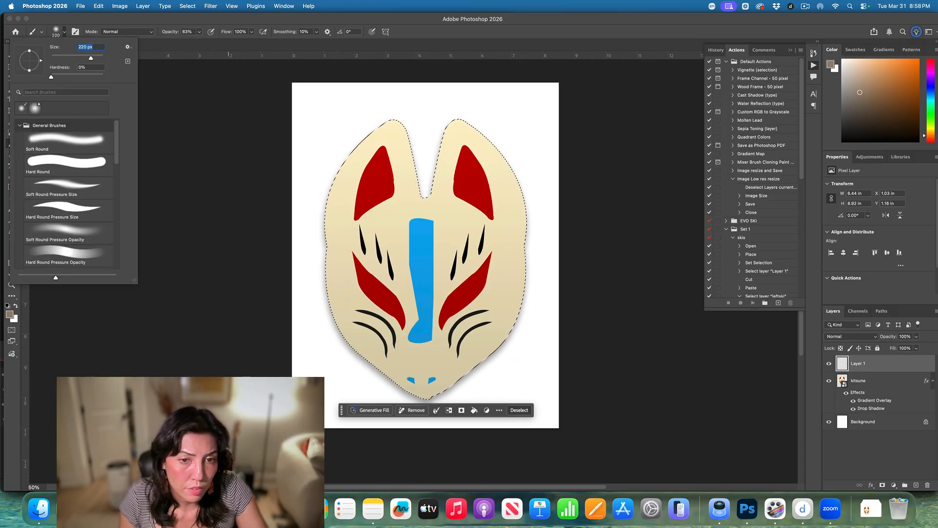
# Paint soft taupe shading along the mask's outer and inner ear edges, across the forehead, and around the eyes and muzzle.
pyautogui.moveTo(335, 309)
pyautogui.mouseDown()
pyautogui.moveTo(345, 335)
pyautogui.moveTo(405, 388)
pyautogui.mouseUp()
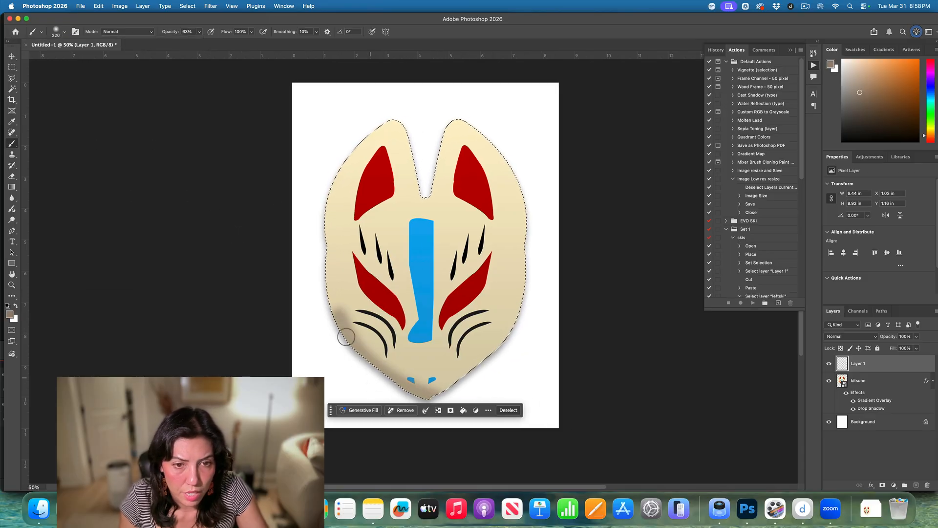
pyautogui.moveTo(337, 287)
pyautogui.mouseDown()
pyautogui.moveTo(330, 188)
pyautogui.moveTo(347, 153)
pyautogui.mouseUp()
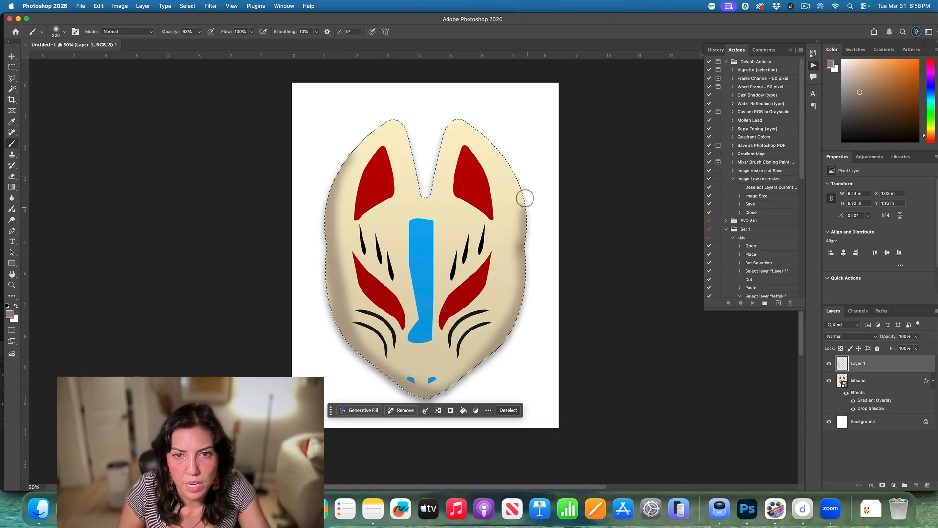
pyautogui.moveTo(415, 132)
pyautogui.mouseDown()
pyautogui.moveTo(422, 191)
pyautogui.moveTo(434, 170)
pyautogui.mouseUp()
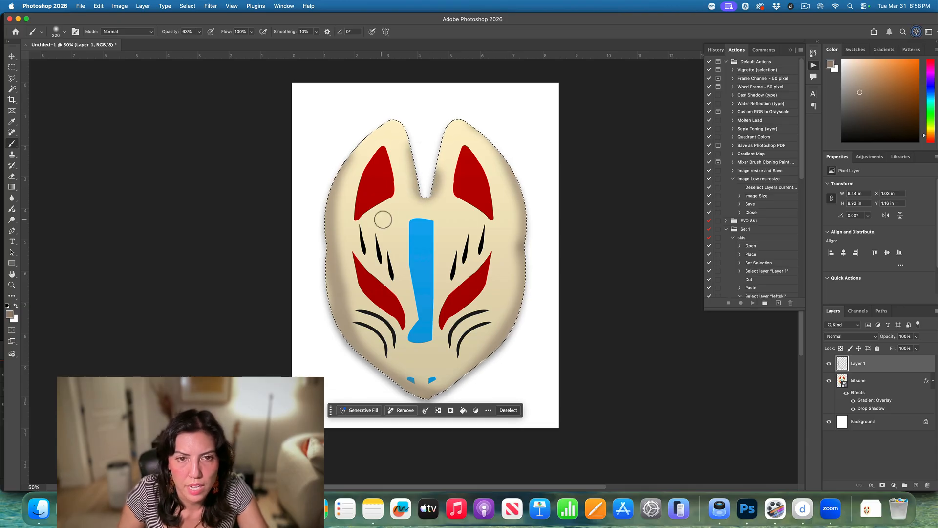
pyautogui.moveTo(347, 221)
pyautogui.mouseDown()
pyautogui.moveTo(392, 193)
pyautogui.moveTo(444, 199)
pyautogui.moveTo(505, 229)
pyautogui.moveTo(517, 243)
pyautogui.moveTo(506, 259)
pyautogui.mouseUp()
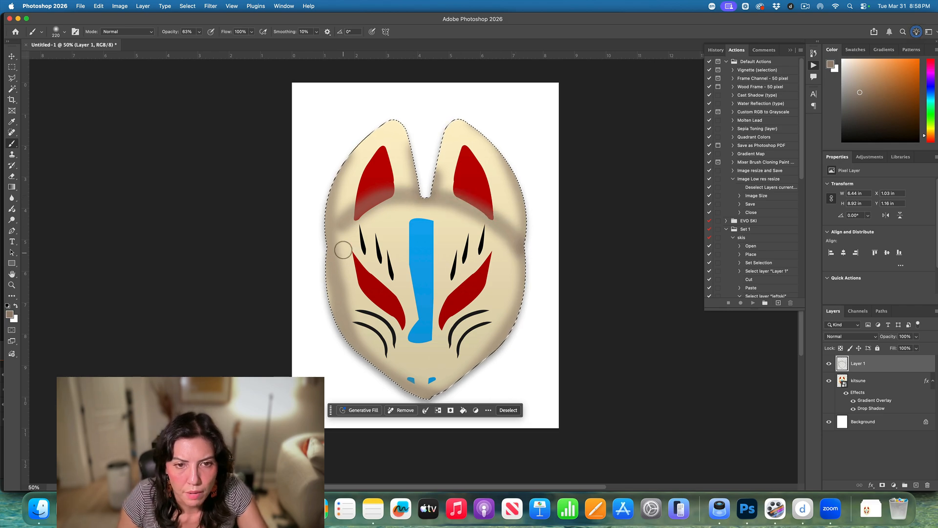
pyautogui.moveTo(345, 248); pyautogui.dragTo(392, 297)
pyautogui.moveTo(342, 230)
pyautogui.mouseDown()
pyautogui.moveTo(402, 251)
pyautogui.moveTo(366, 238)
pyautogui.moveTo(380, 211)
pyautogui.moveTo(345, 220)
pyautogui.moveTo(342, 293)
pyautogui.moveTo(360, 325)
pyautogui.mouseUp()
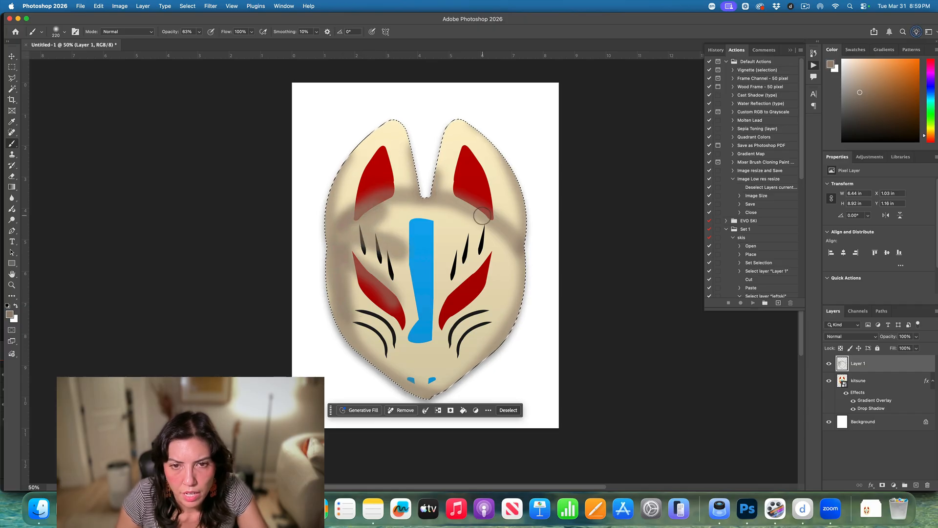
pyautogui.moveTo(482, 215)
pyautogui.mouseDown()
pyautogui.moveTo(487, 259)
pyautogui.moveTo(469, 267)
pyautogui.moveTo(487, 227)
pyautogui.moveTo(517, 255)
pyautogui.moveTo(521, 309)
pyautogui.moveTo(479, 363)
pyautogui.moveTo(418, 396)
pyautogui.moveTo(399, 359)
pyautogui.moveTo(405, 379)
pyautogui.moveTo(441, 377)
pyautogui.moveTo(447, 281)
pyautogui.moveTo(415, 325)
pyautogui.moveTo(405, 296)
pyautogui.moveTo(409, 371)
pyautogui.mouseUp()
# Set the shading layer's blend mode to Multiply and deepen the shading along the mask's left ear and cheek edge.
pyautogui.scroll(-1, 403, 370)
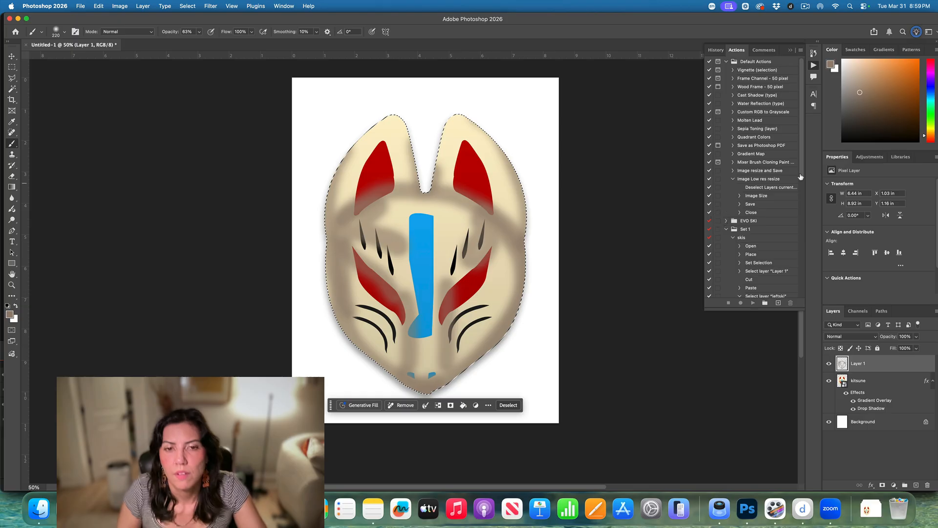
pyautogui.click(851, 337)
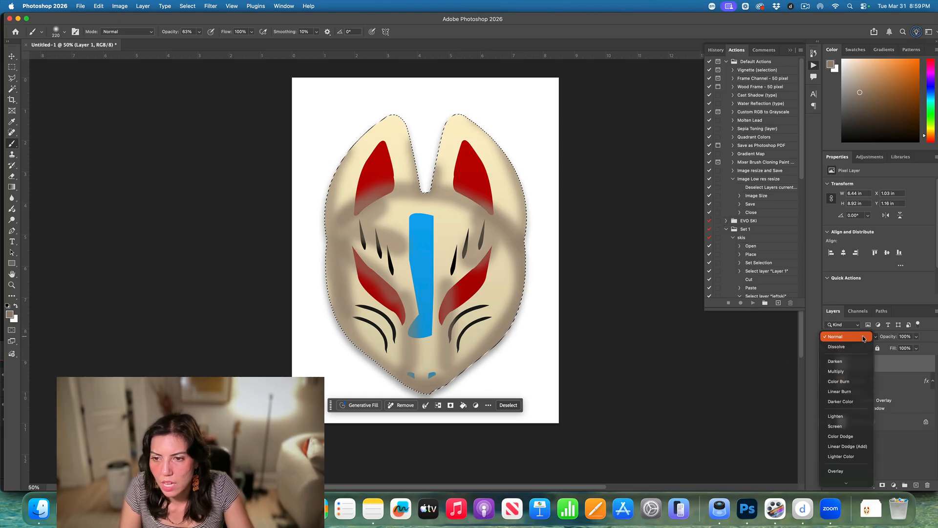
pyautogui.click(851, 374)
pyautogui.scroll(-3, 354, 165)
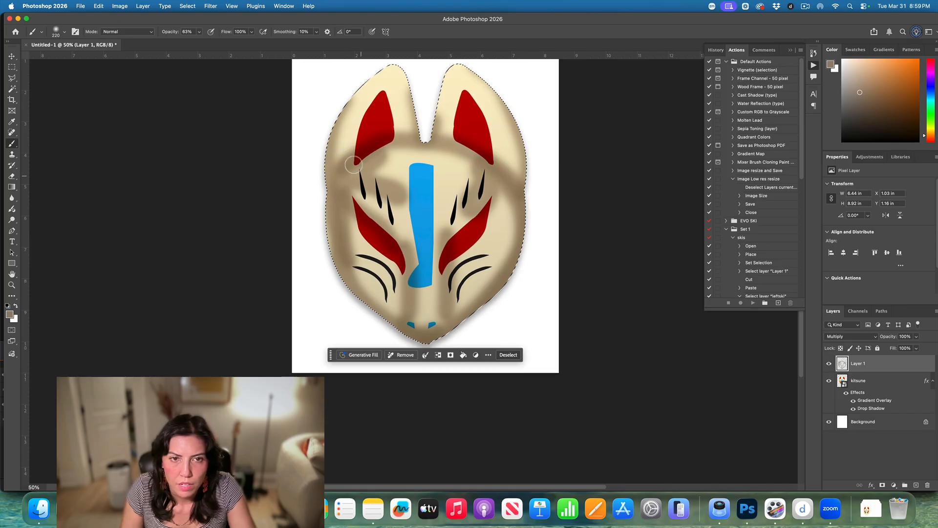
pyautogui.moveTo(336, 142); pyautogui.dragTo(383, 59)
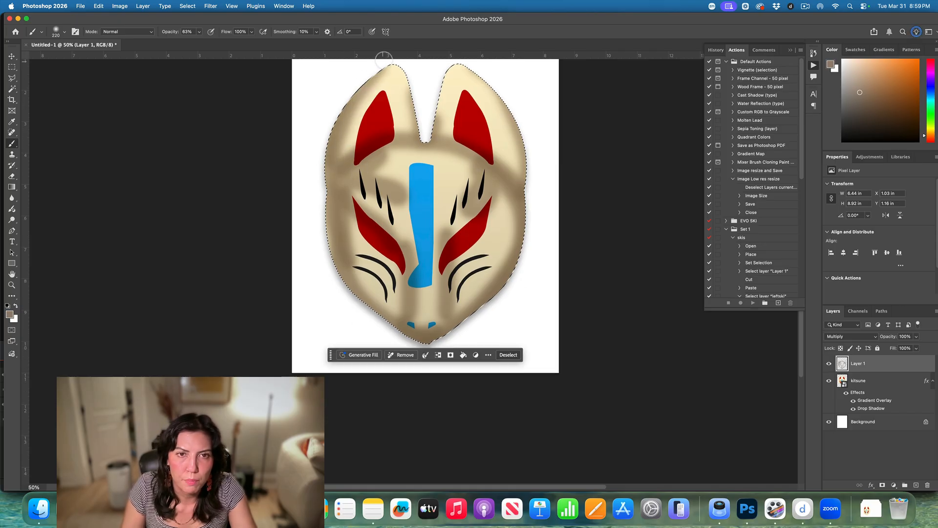
pyautogui.moveTo(344, 164)
pyautogui.mouseDown()
pyautogui.moveTo(342, 139)
pyautogui.moveTo(327, 262)
pyautogui.mouseUp()
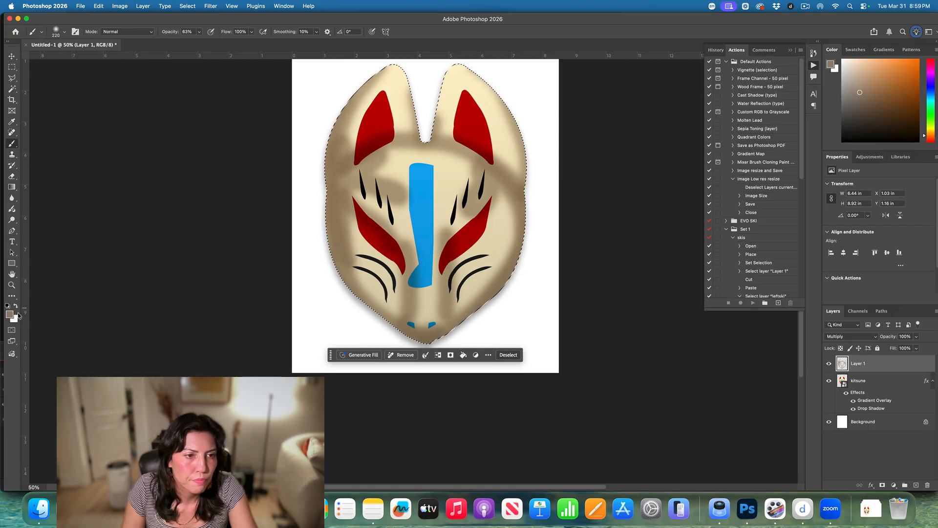
# Set the foreground color to tan #cfae90 and brush warmer shading over the cheeks, eye areas, forehead, nose stripe and ears.
pyautogui.click(10, 314)
pyautogui.click(454, 328)
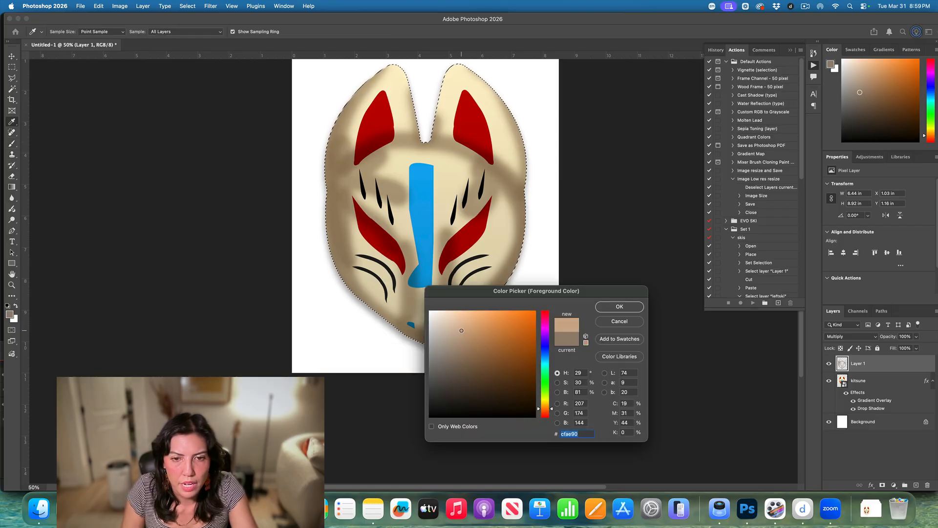
pyautogui.click(619, 307)
pyautogui.moveTo(323, 270)
pyautogui.mouseDown()
pyautogui.moveTo(345, 257)
pyautogui.moveTo(376, 300)
pyautogui.moveTo(430, 337)
pyautogui.moveTo(501, 280)
pyautogui.mouseUp()
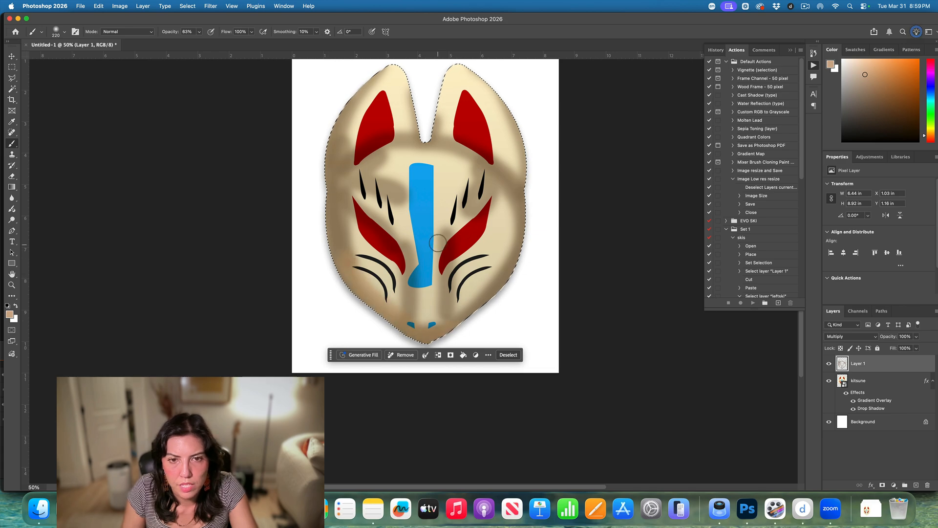
pyautogui.moveTo(437, 243)
pyautogui.mouseDown()
pyautogui.moveTo(466, 207)
pyautogui.moveTo(442, 259)
pyautogui.moveTo(479, 233)
pyautogui.moveTo(498, 184)
pyautogui.moveTo(521, 269)
pyautogui.moveTo(506, 286)
pyautogui.mouseUp()
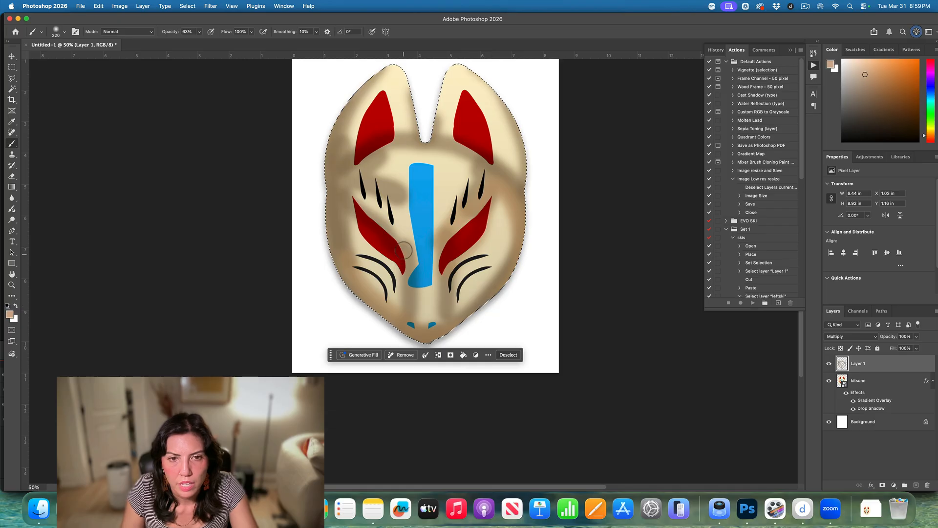
pyautogui.moveTo(404, 250); pyautogui.dragTo(359, 195)
pyautogui.moveTo(418, 215)
pyautogui.mouseDown()
pyautogui.moveTo(408, 179)
pyautogui.moveTo(420, 238)
pyautogui.moveTo(427, 189)
pyautogui.moveTo(426, 229)
pyautogui.moveTo(415, 146)
pyautogui.moveTo(409, 185)
pyautogui.moveTo(406, 155)
pyautogui.moveTo(393, 180)
pyautogui.moveTo(395, 152)
pyautogui.moveTo(379, 175)
pyautogui.moveTo(390, 153)
pyautogui.moveTo(368, 167)
pyautogui.moveTo(435, 199)
pyautogui.moveTo(436, 178)
pyautogui.moveTo(440, 213)
pyautogui.moveTo(470, 157)
pyautogui.moveTo(428, 176)
pyautogui.moveTo(423, 157)
pyautogui.moveTo(450, 159)
pyautogui.moveTo(439, 143)
pyautogui.moveTo(441, 95)
pyautogui.moveTo(466, 91)
pyautogui.moveTo(510, 170)
pyautogui.moveTo(522, 163)
pyautogui.moveTo(510, 122)
pyautogui.moveTo(487, 105)
pyautogui.mouseUp()
pyautogui.moveTo(385, 109)
pyautogui.mouseDown()
pyautogui.moveTo(402, 138)
pyautogui.moveTo(385, 97)
pyautogui.moveTo(350, 170)
pyautogui.mouseUp()
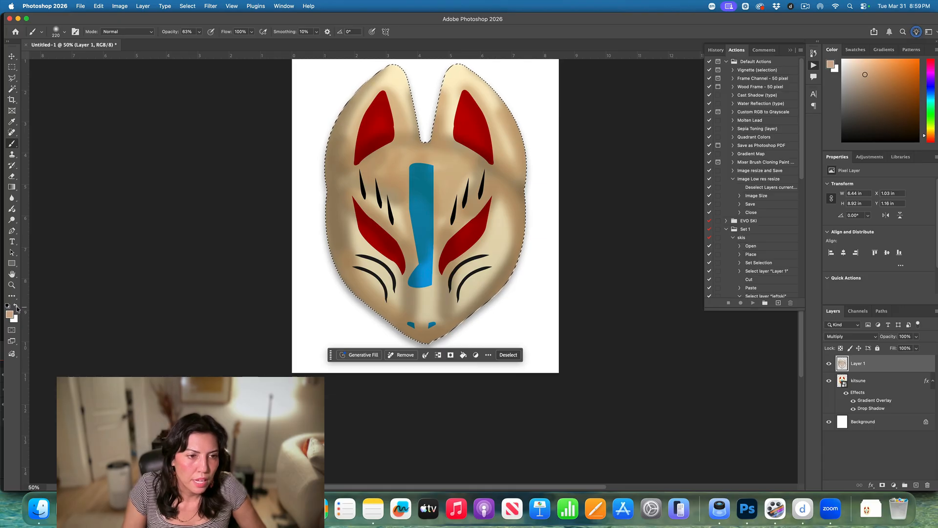
# Swap the foreground color to white, brush over the forehead and nose stripe to lighten the shading, and clear the selection.
pyautogui.press('x')
pyautogui.moveTo(397, 187)
pyautogui.mouseDown()
pyautogui.moveTo(407, 159)
pyautogui.moveTo(387, 178)
pyautogui.moveTo(396, 204)
pyautogui.moveTo(375, 200)
pyautogui.moveTo(417, 163)
pyautogui.moveTo(404, 183)
pyautogui.moveTo(431, 175)
pyautogui.moveTo(414, 165)
pyautogui.moveTo(423, 197)
pyautogui.moveTo(432, 185)
pyautogui.moveTo(410, 187)
pyautogui.moveTo(445, 175)
pyautogui.moveTo(423, 157)
pyautogui.moveTo(405, 165)
pyautogui.moveTo(462, 165)
pyautogui.moveTo(448, 227)
pyautogui.mouseUp()
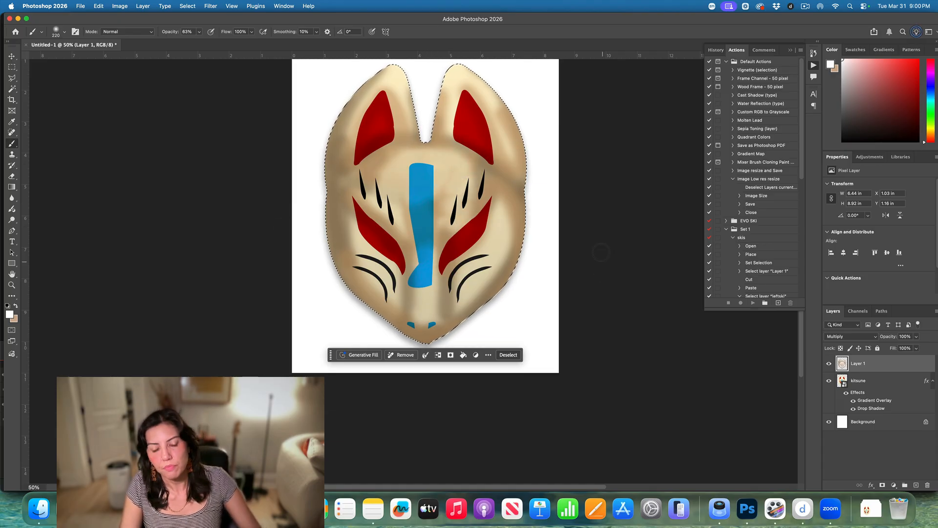
pyautogui.press('super+d')
pyautogui.scroll(3, 588, 245)
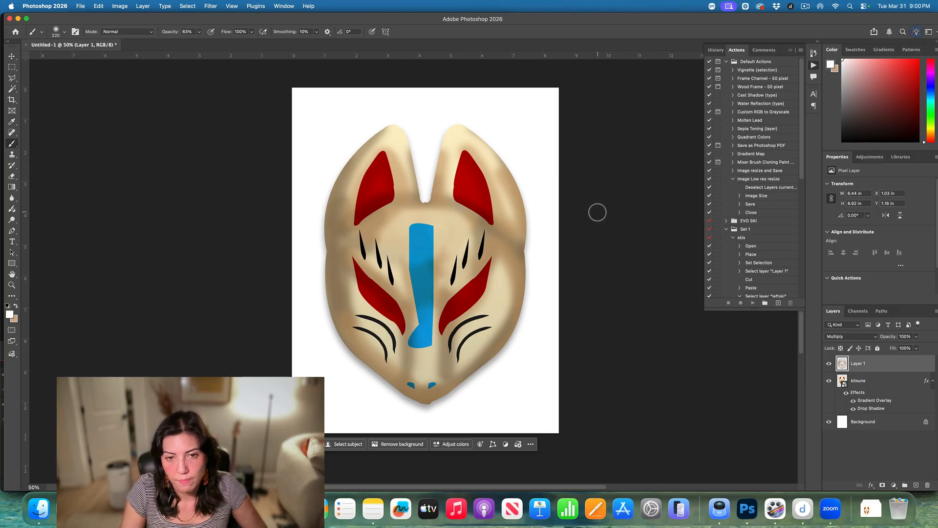
pyautogui.click(805, 6)
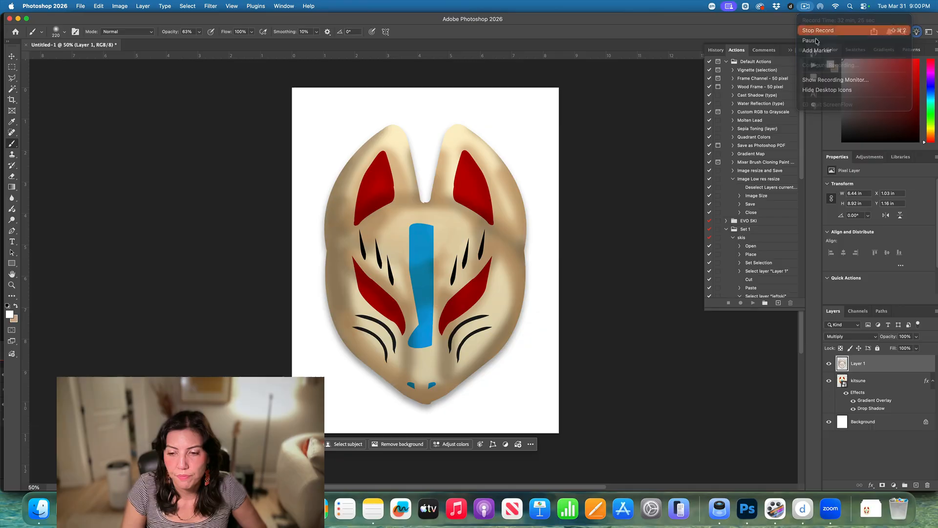